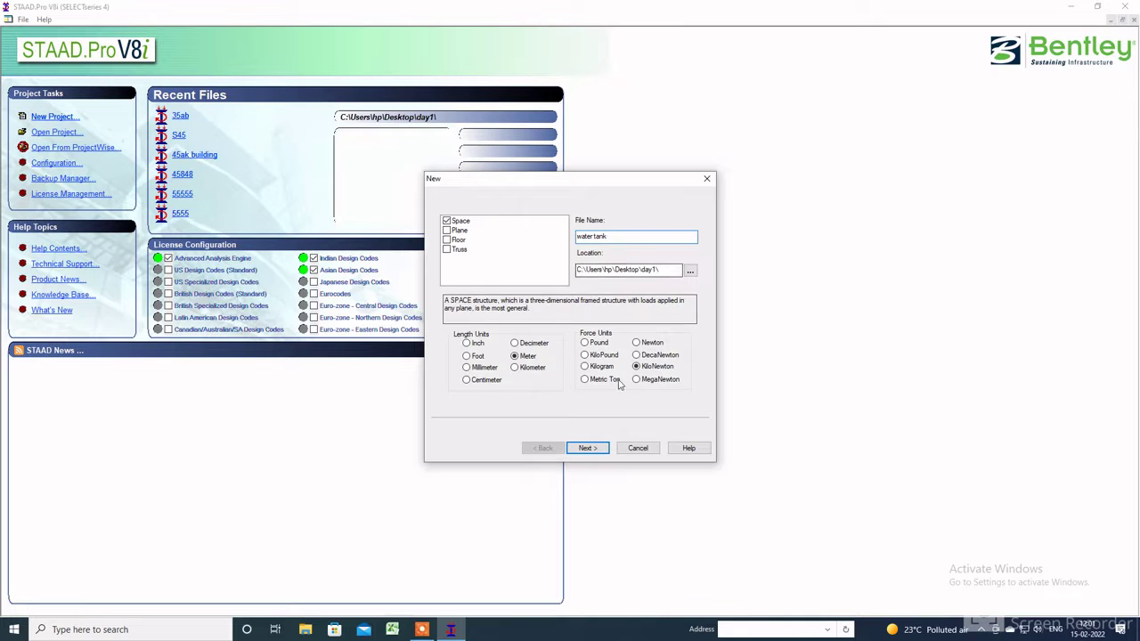
- Finish creating the water tank space project in metres and kilonewtons and open the Structure Wizard
click(593, 446)
click(591, 449)
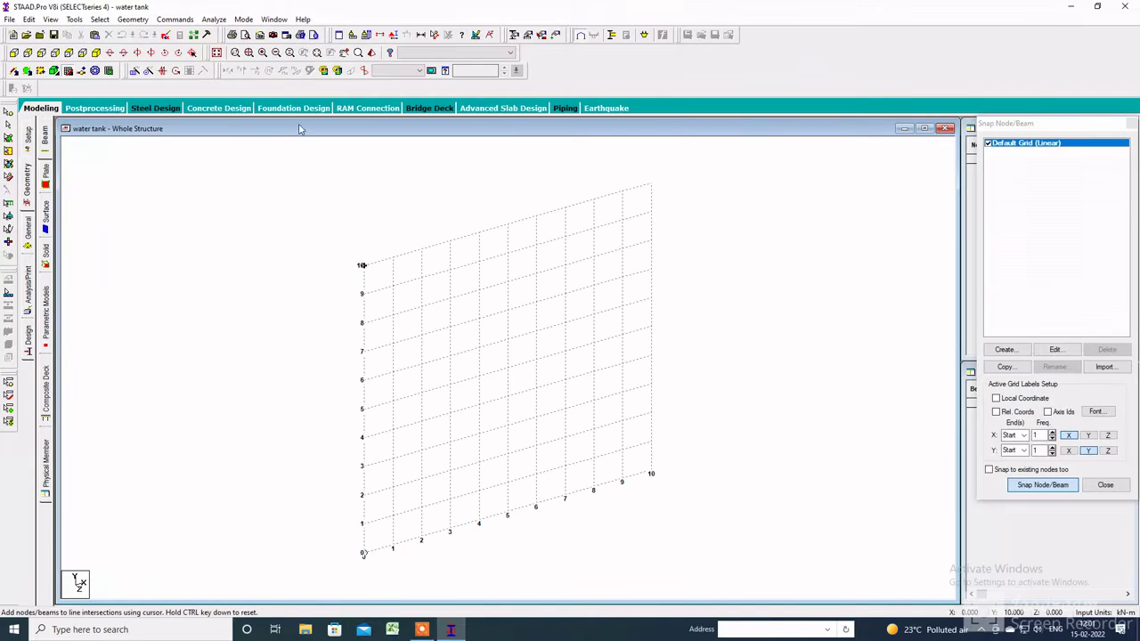
click(132, 18)
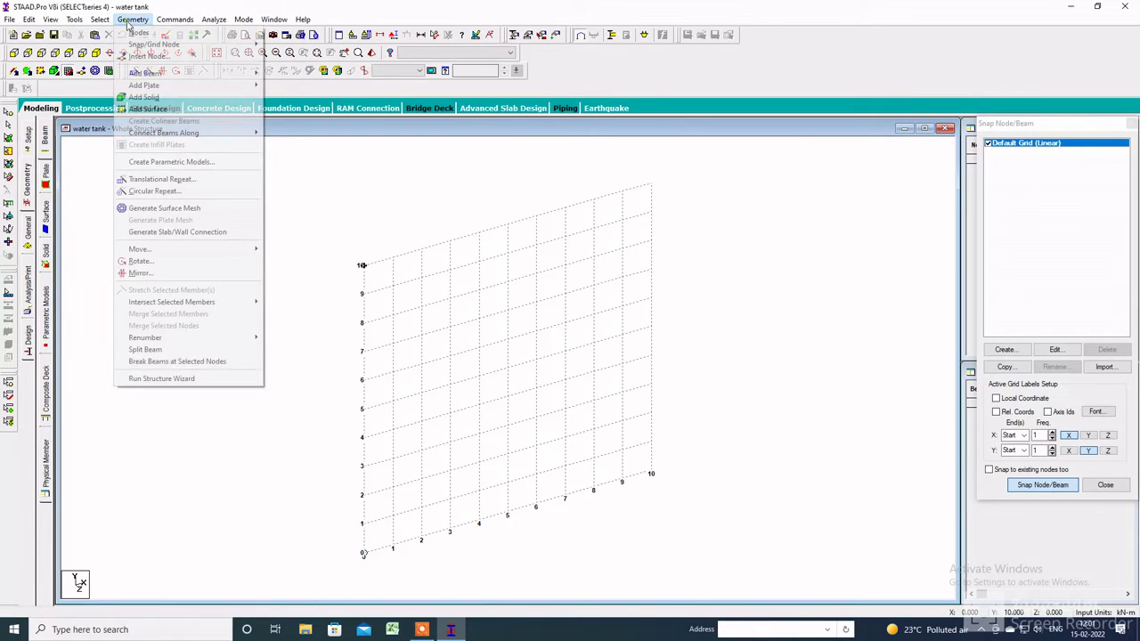
click(190, 378)
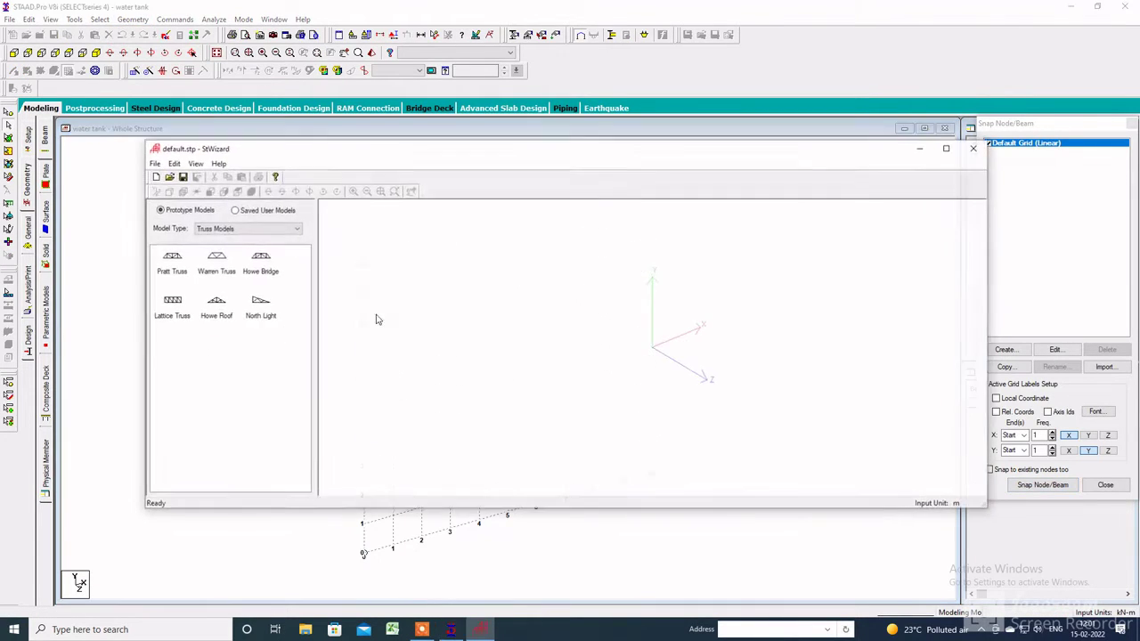
- Start a Bay Frame from the frame models with a length of 5.6 m and 2 bays along the length
click(230, 228)
click(221, 249)
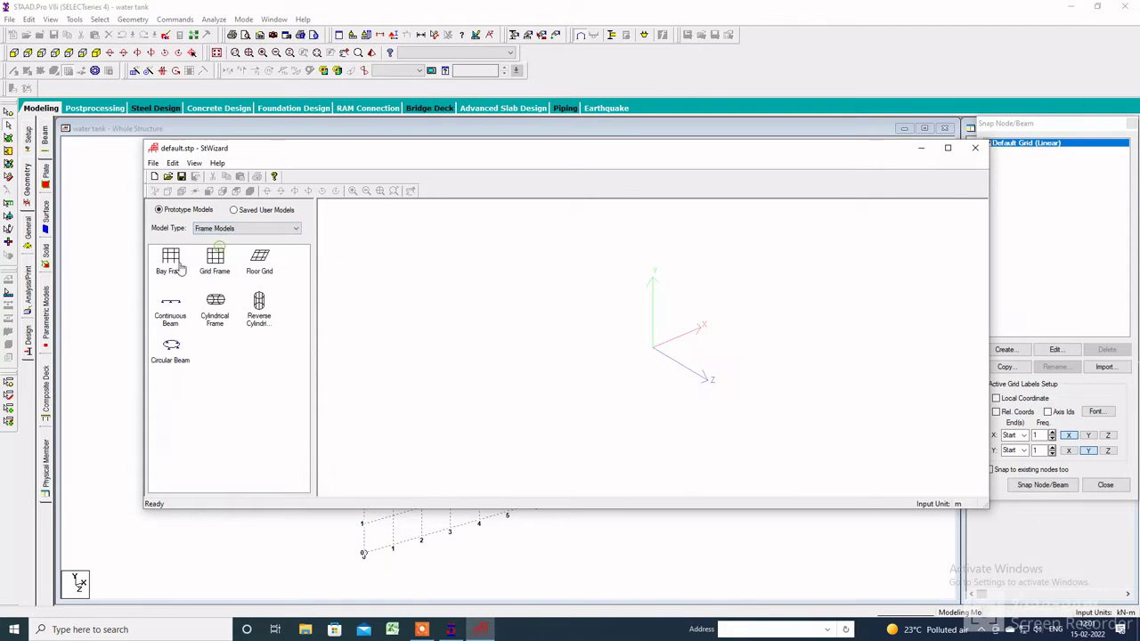
double_click(172, 266)
drag(485, 250, 542, 244)
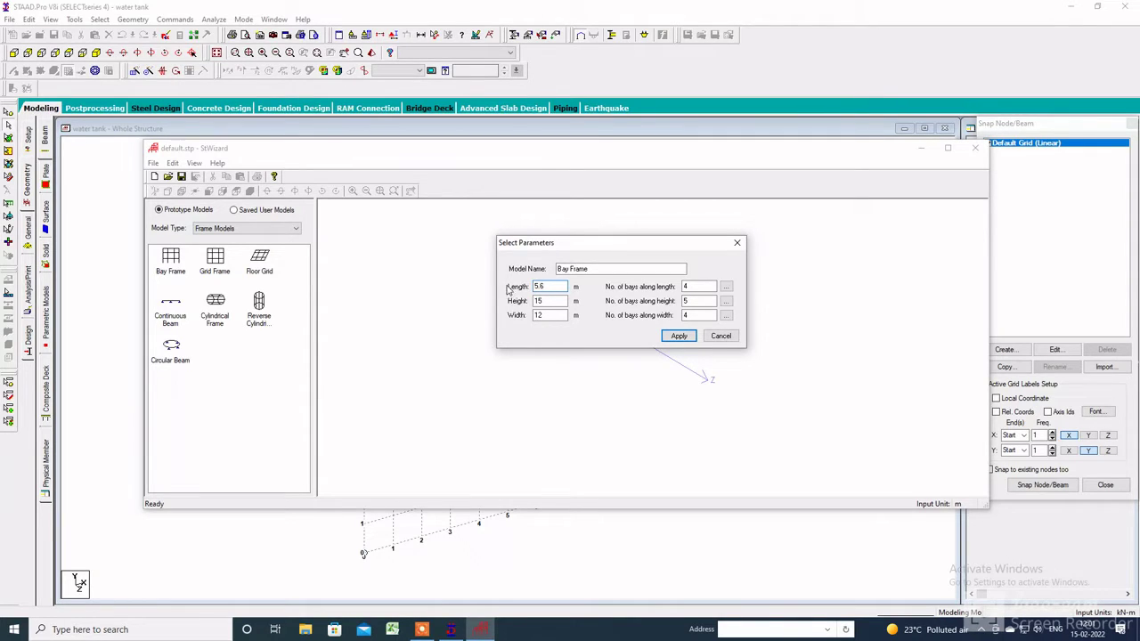
double_click(703, 285)
click(726, 286)
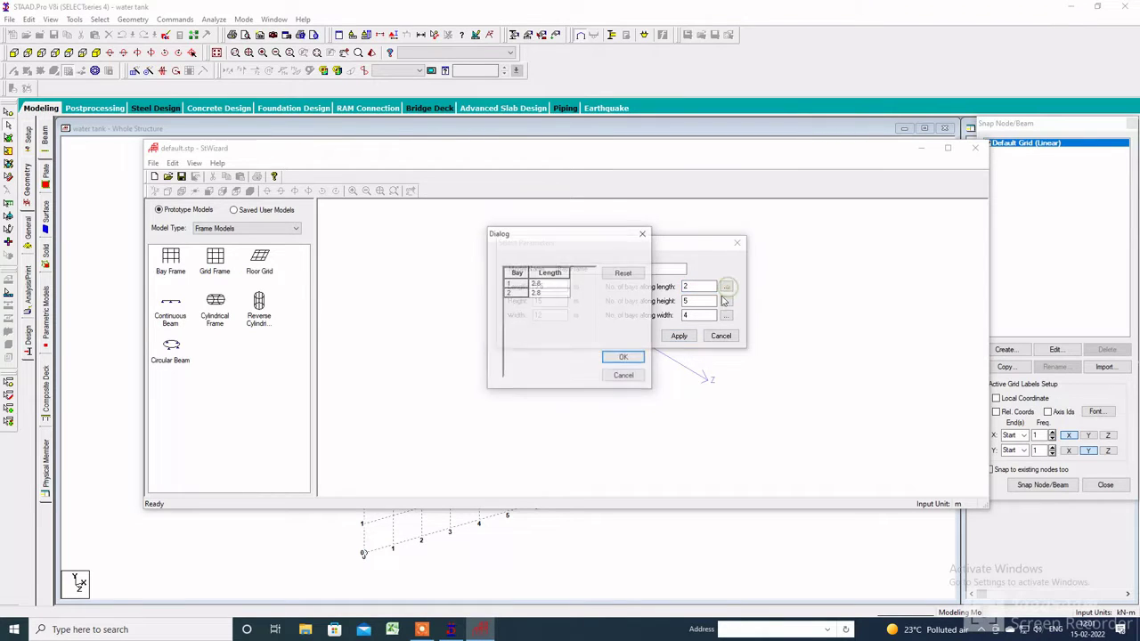
click(643, 234)
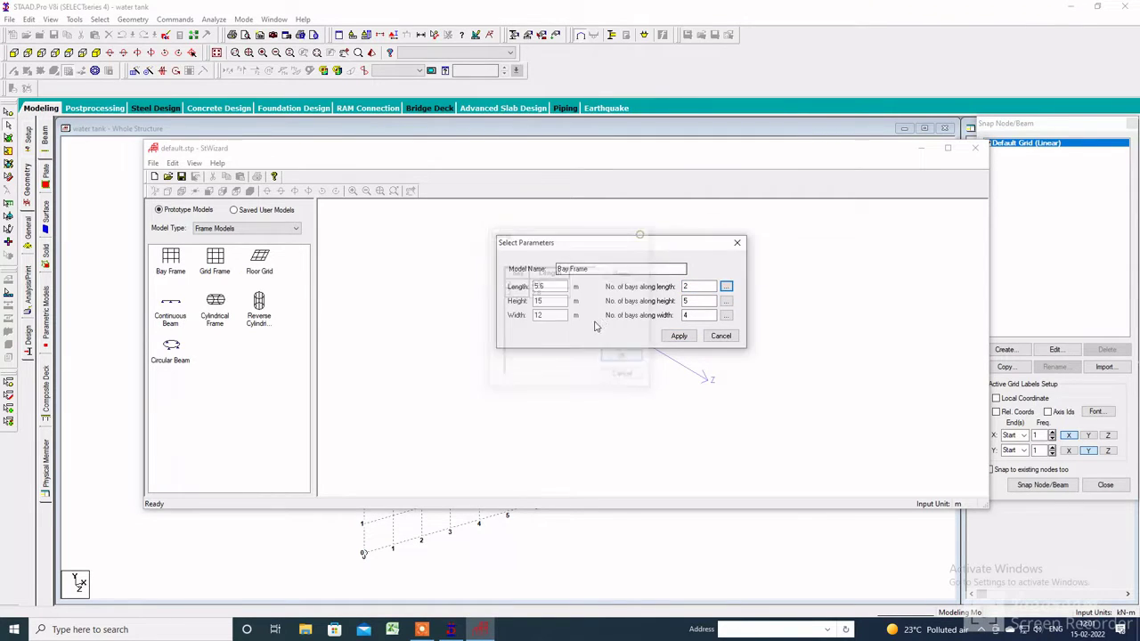
- Set the frame's height to 8.4 m with 3 bays along the height
double_click(538, 301)
text(8.4)
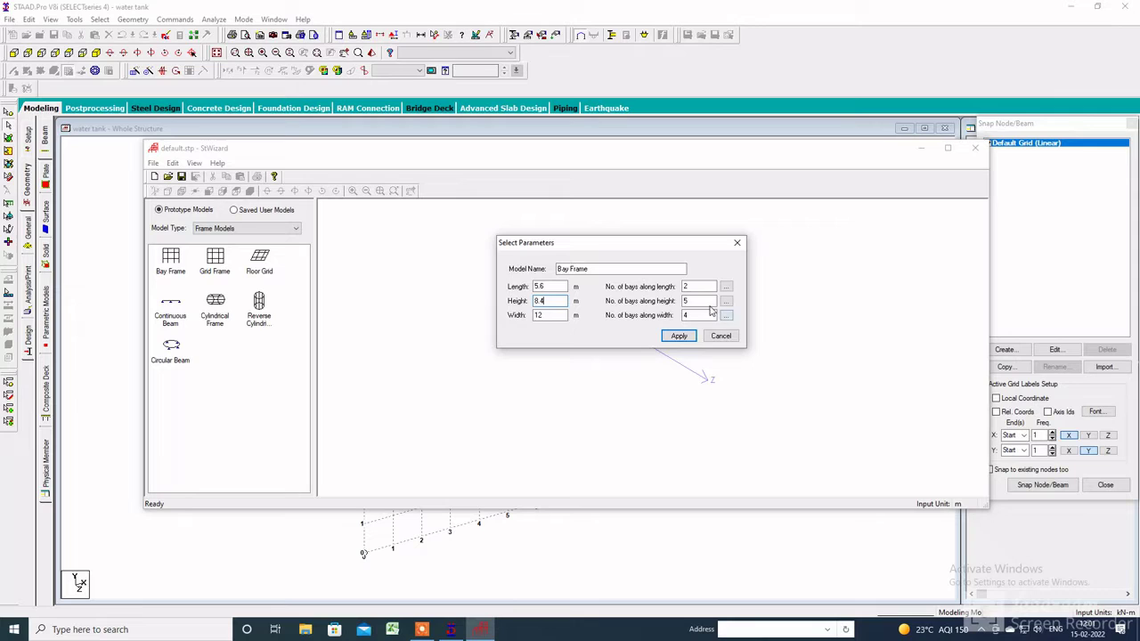
double_click(697, 302)
click(726, 301)
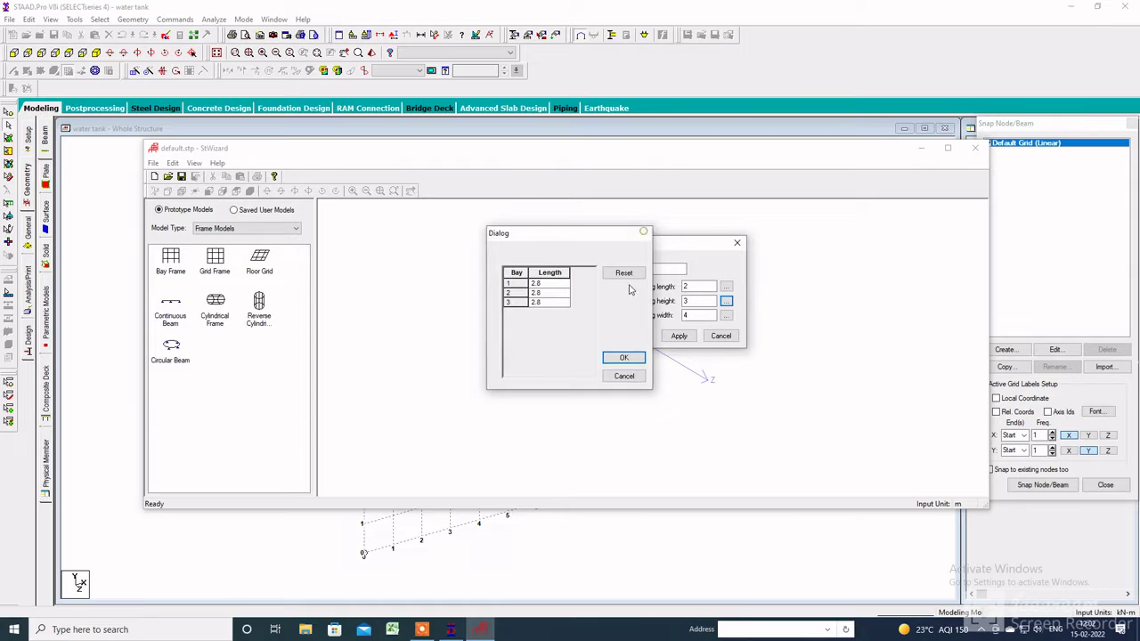
click(624, 358)
- Set the frame's height to 9.9 m with 4 bays along the height of 1.5, 2.8, 2.8 and 2.8 m
double_click(546, 301)
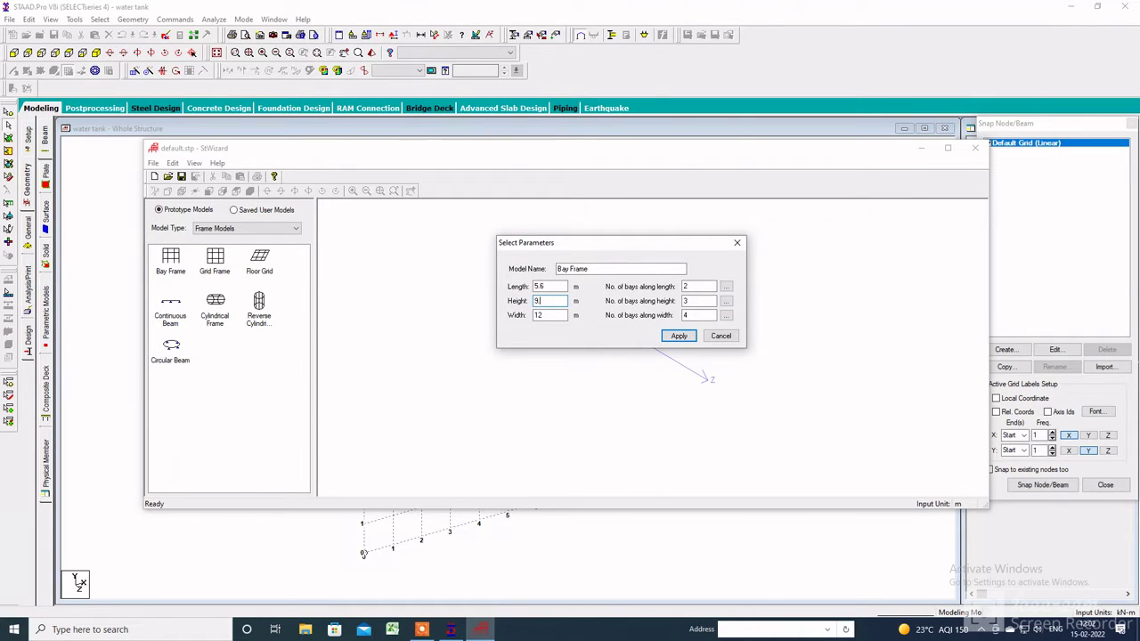
double_click(692, 301)
click(726, 302)
click(563, 284)
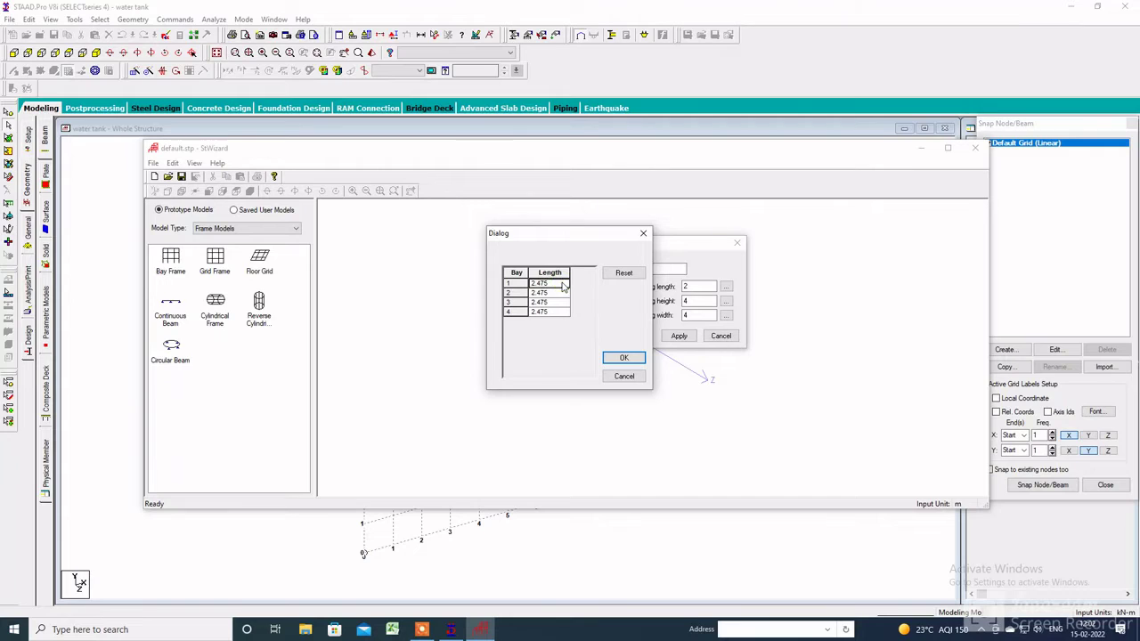
text(1.5)
click(565, 294)
text(2.8)
click(564, 304)
text(2)
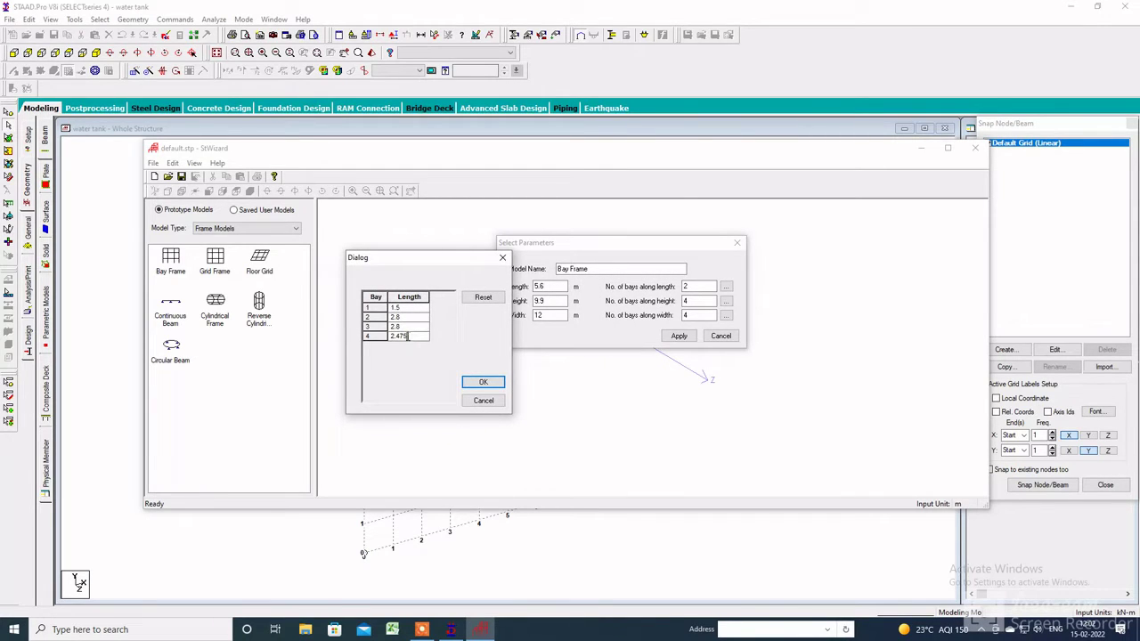
double_click(408, 336)
click(486, 383)
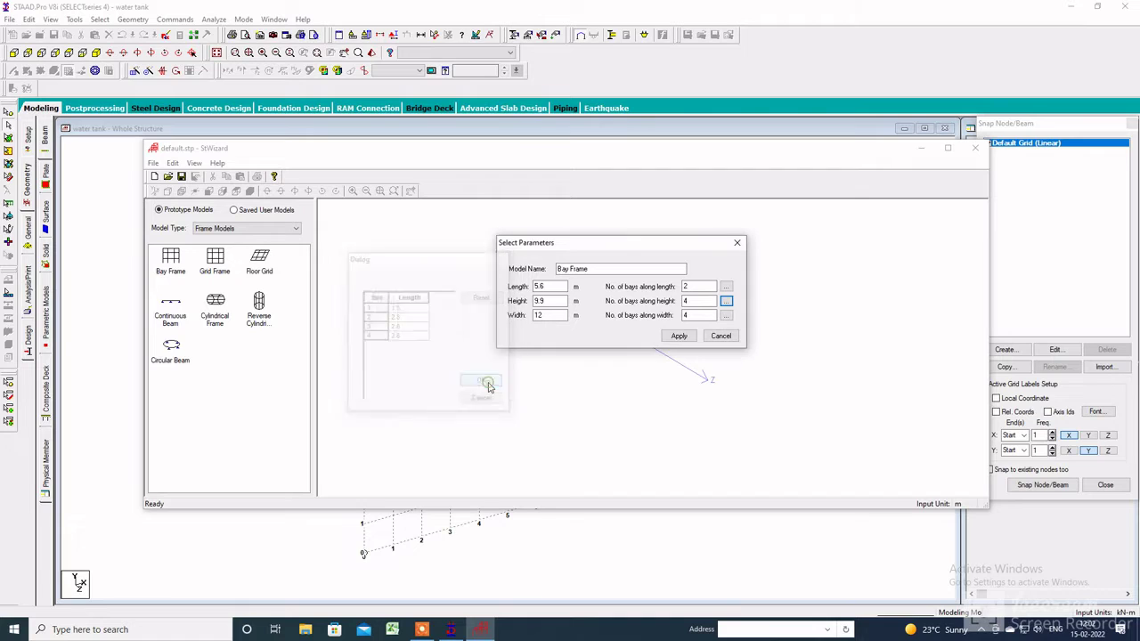
- Set the frame's width to 4.9 m with 2 bays along the width and generate the bay frame
double_click(548, 316)
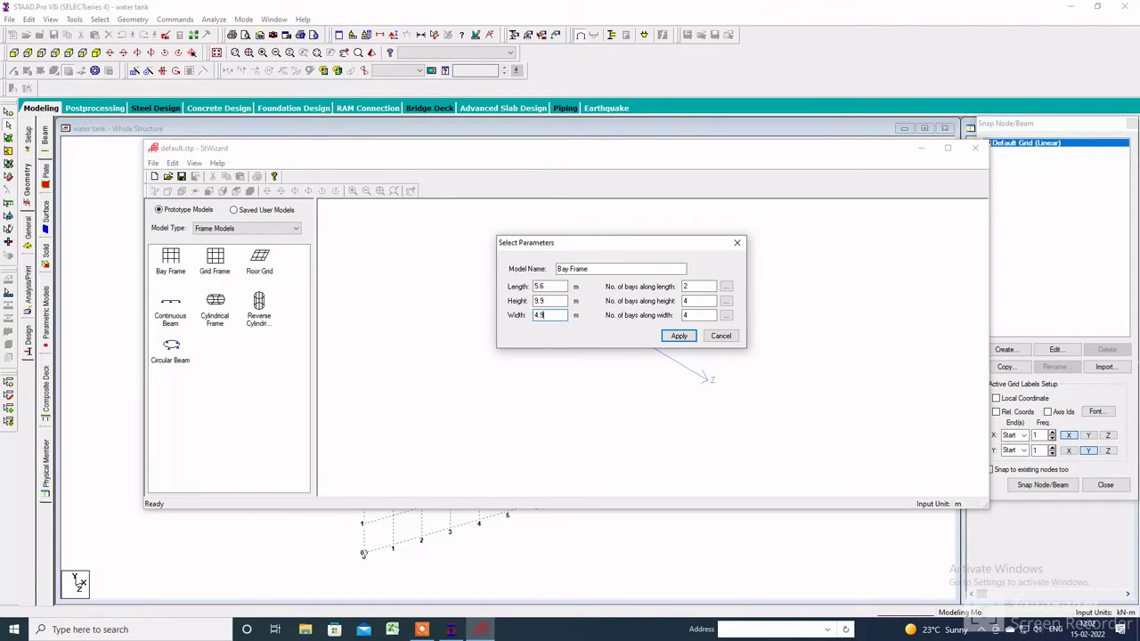
click(710, 315)
click(726, 316)
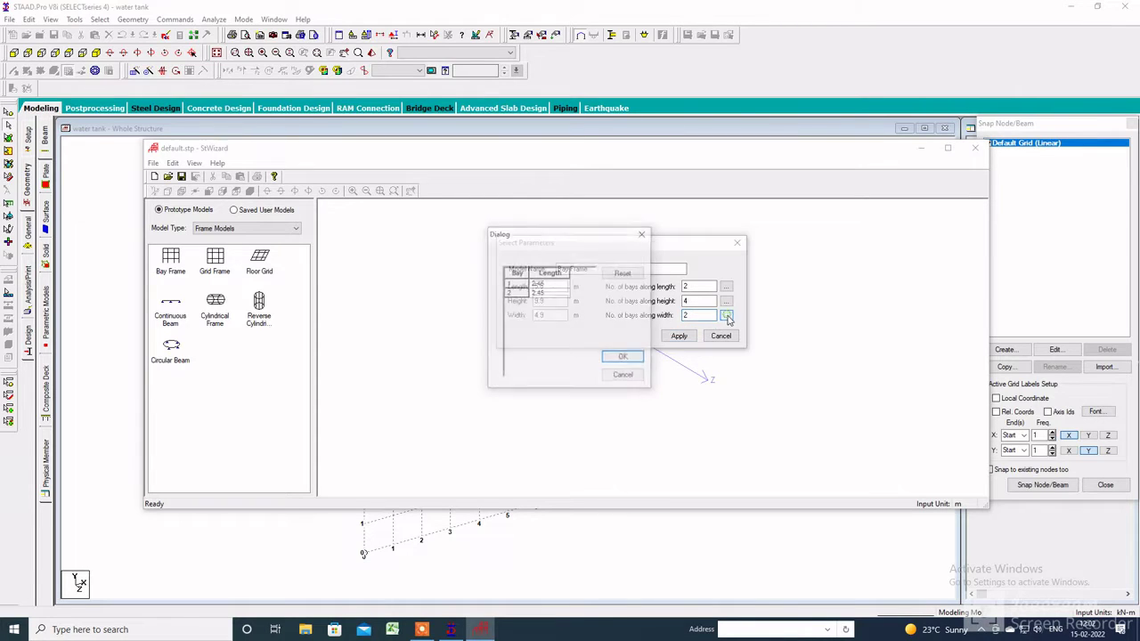
click(623, 359)
click(681, 336)
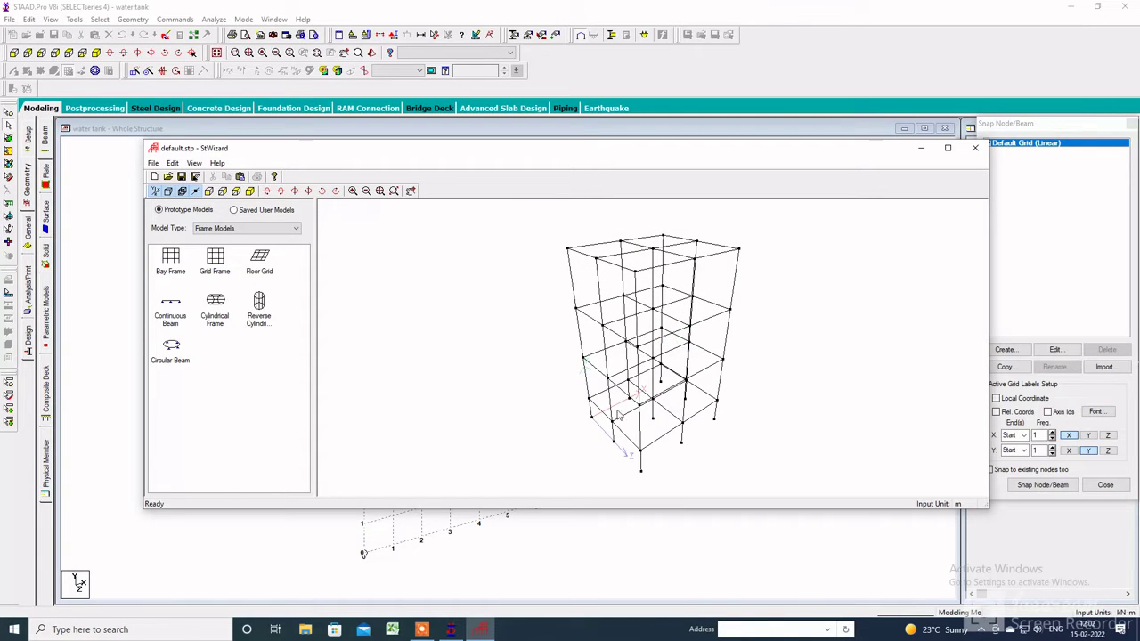
- Merge the bay frame into the STAAD.Pro model with zero X, Y and Z offset
click(154, 163)
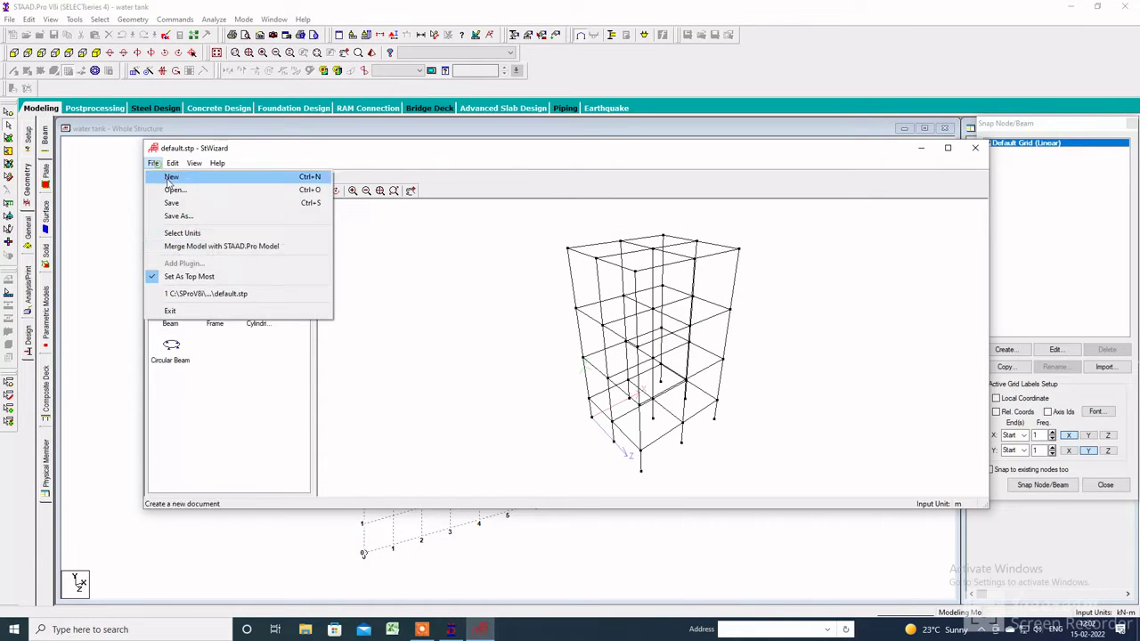
click(205, 247)
click(596, 338)
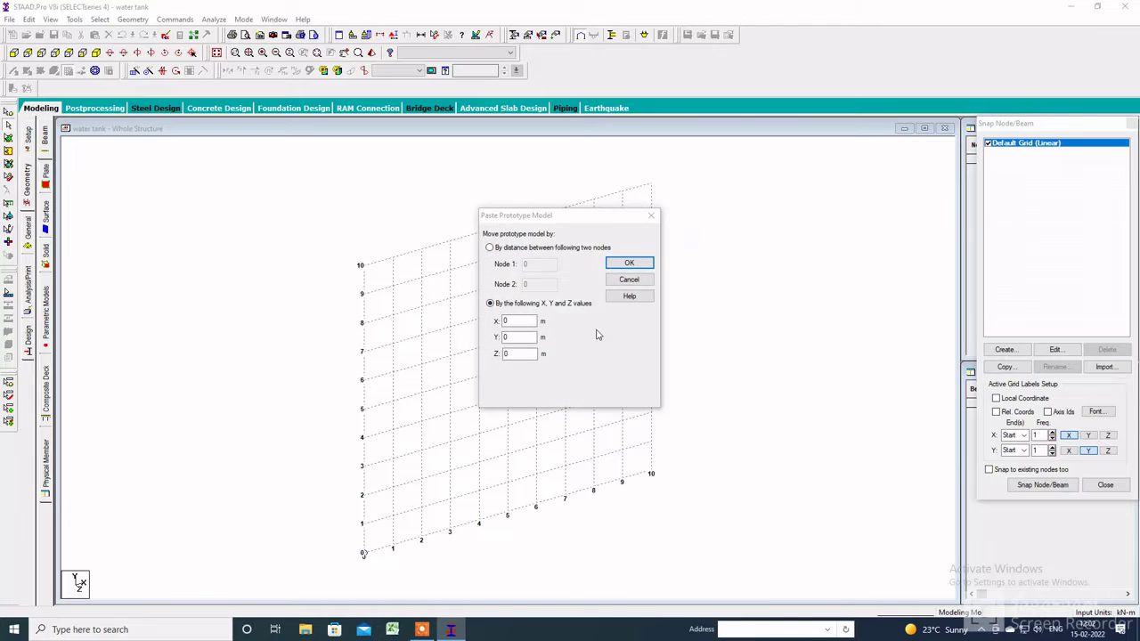
click(629, 265)
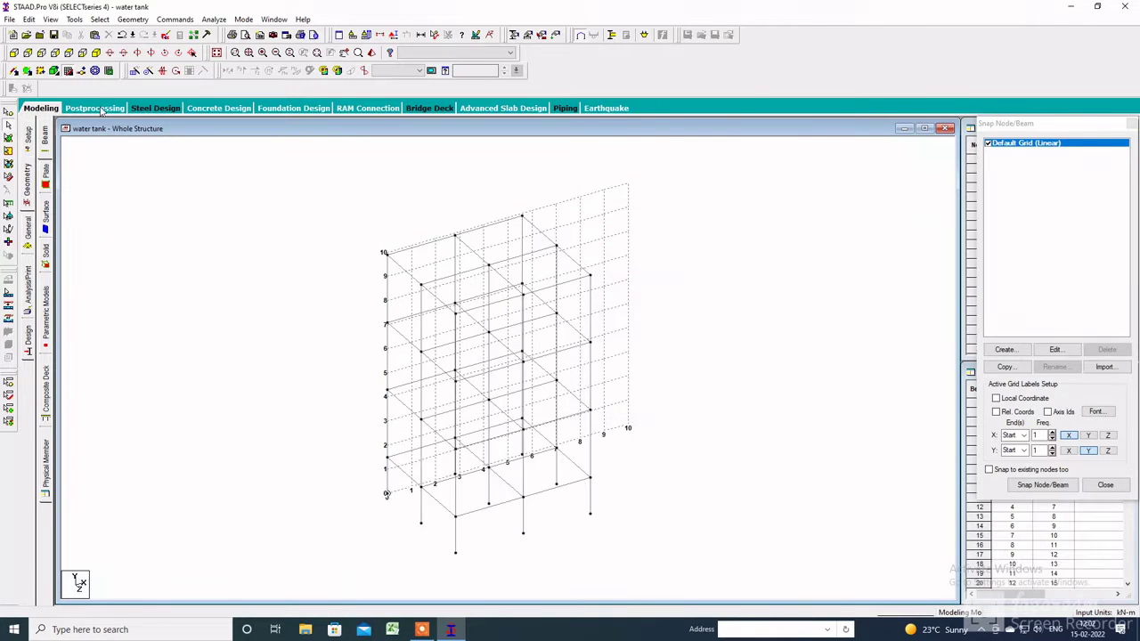
- Copy the four corner nodes at the top level of the frame
scroll(438, 287, down, 3)
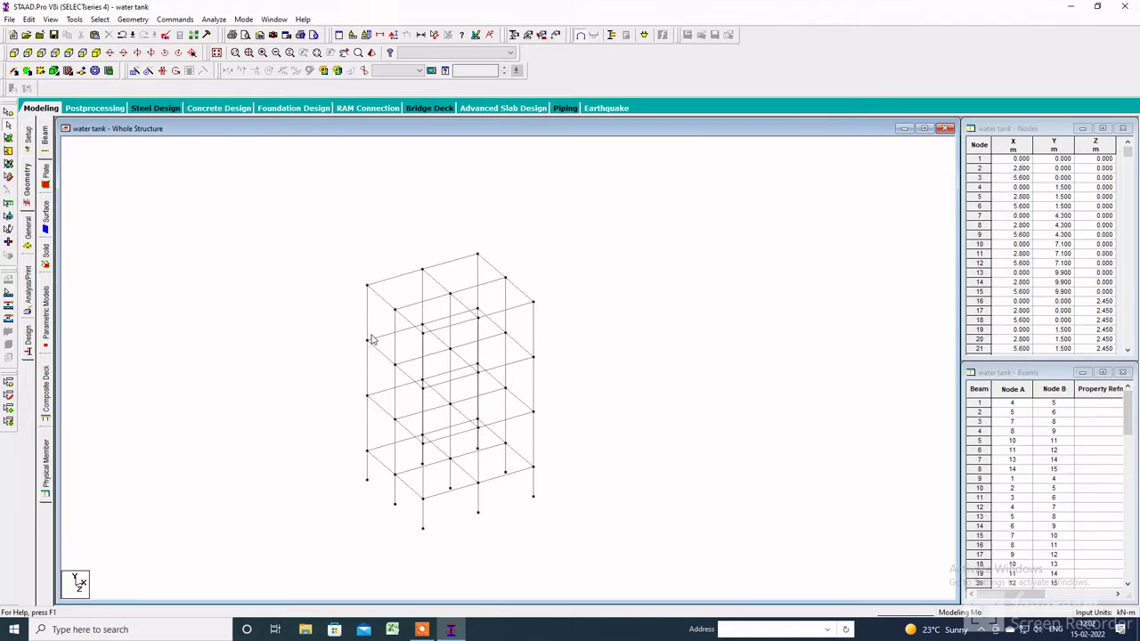
click(8, 114)
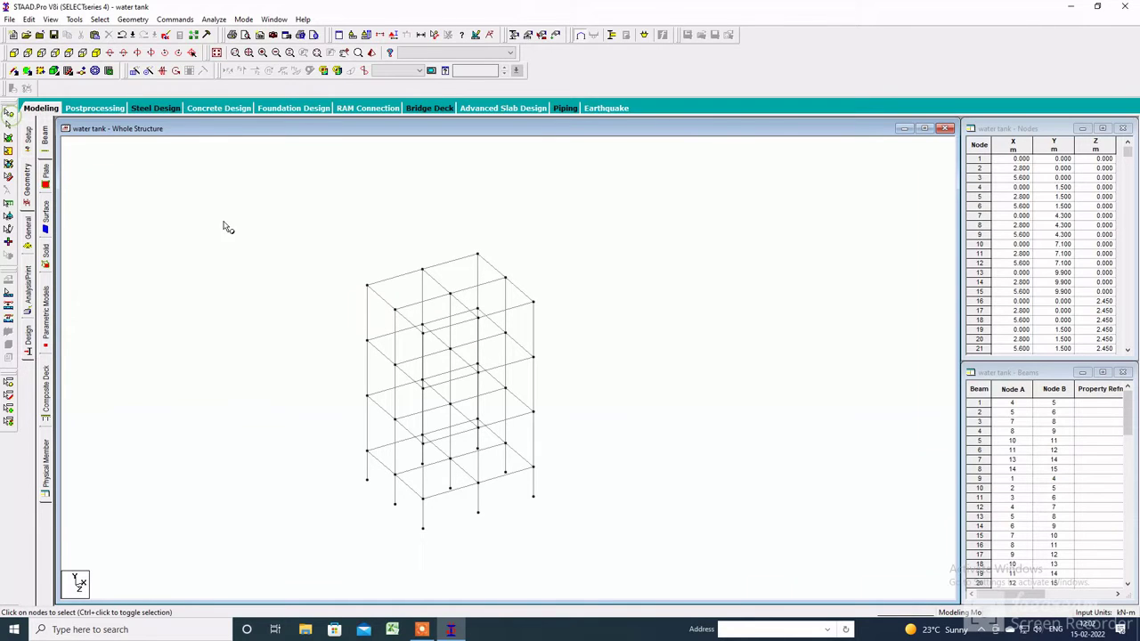
click(367, 285)
ctrl+click(479, 256)
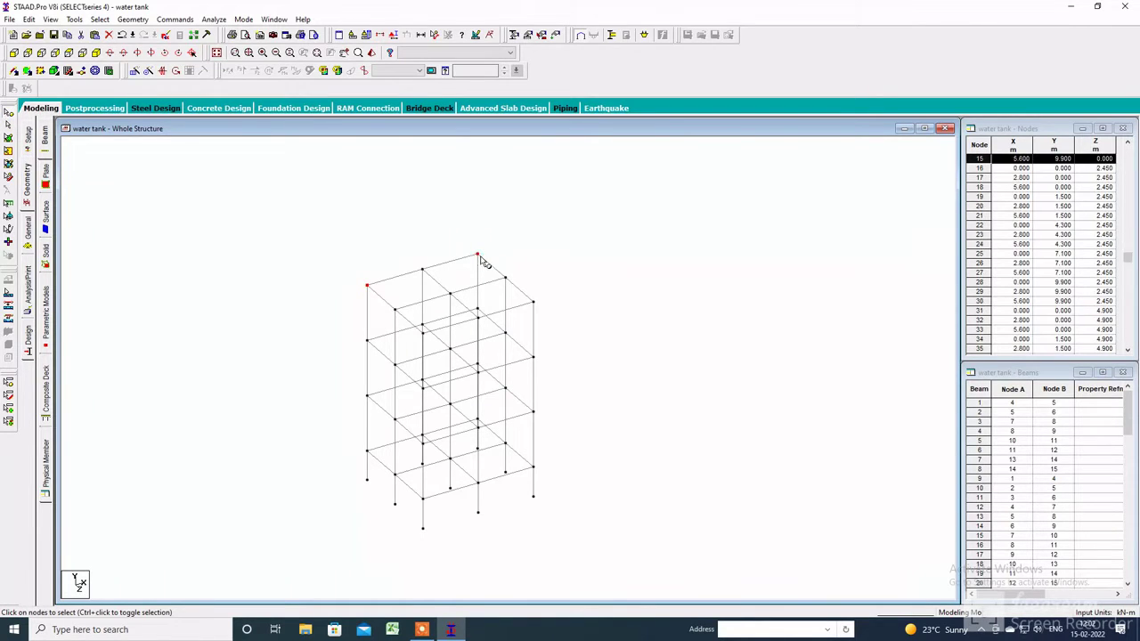
ctrl+click(534, 302)
ctrl+click(424, 332)
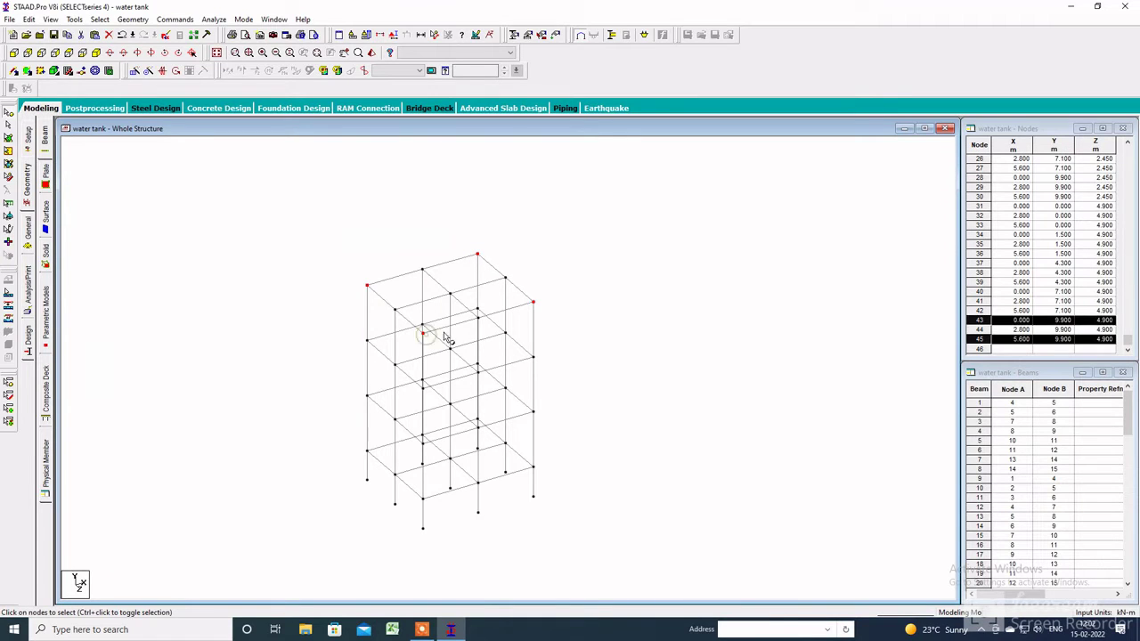
key(Right)
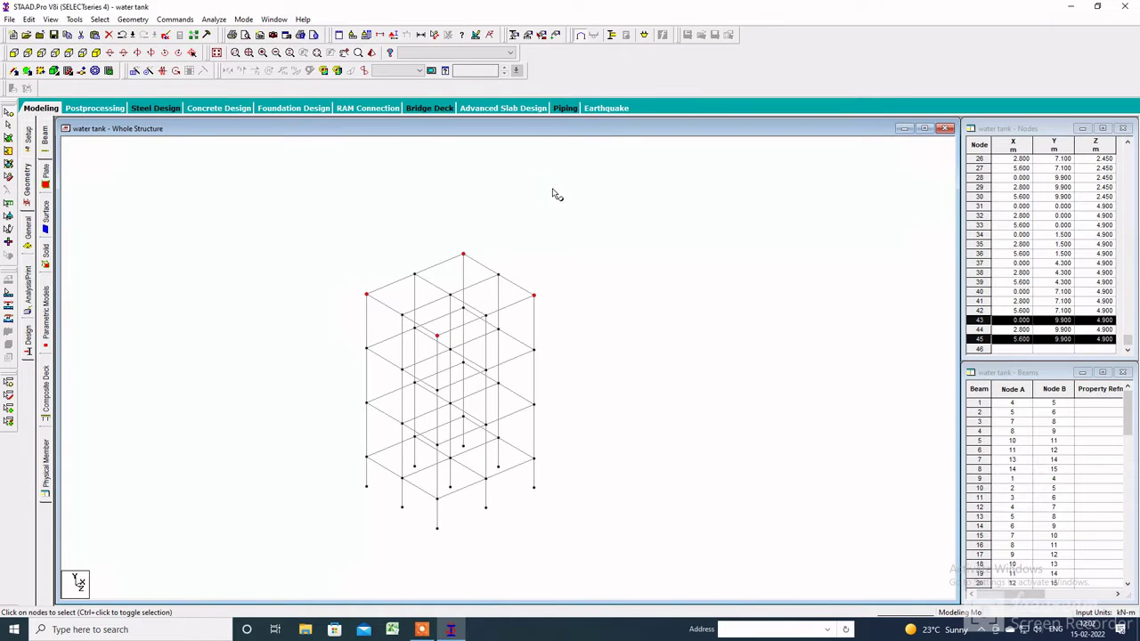
key(Right)
right_click(539, 193)
click(563, 206)
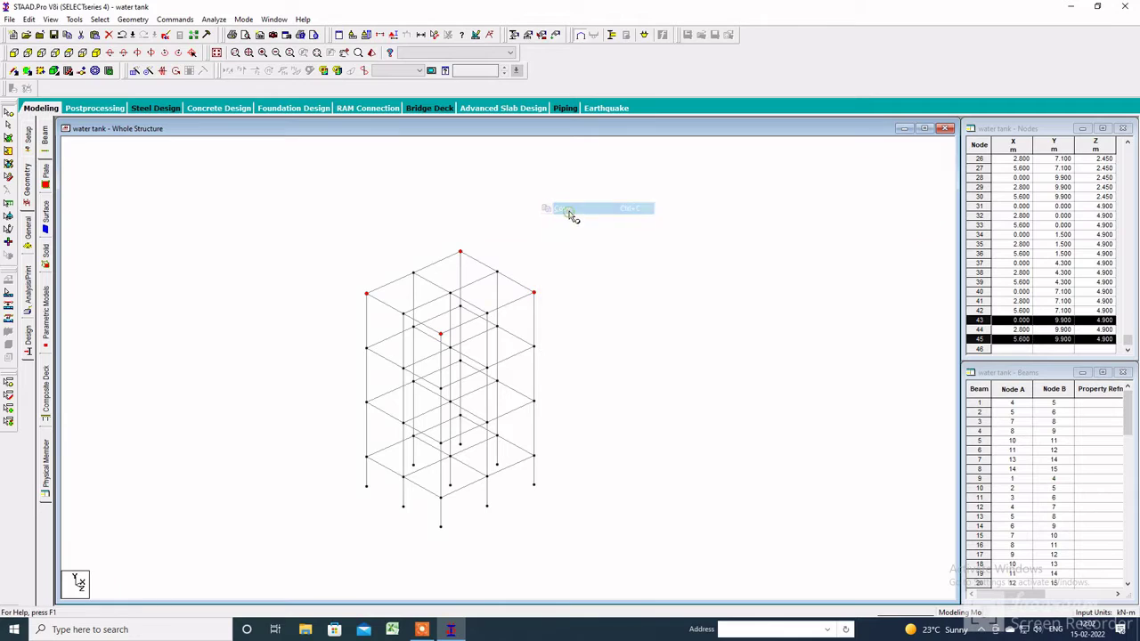
- Paste the copied nodes with a move of 3.8 m in Y
right_click(567, 211)
click(600, 240)
double_click(519, 337)
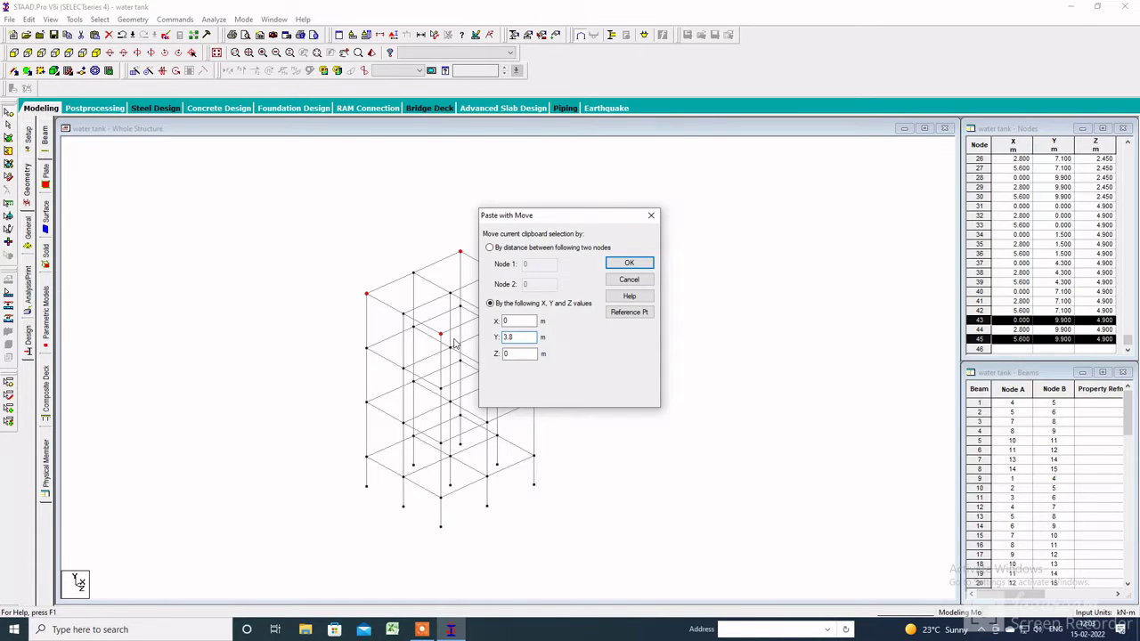
click(636, 264)
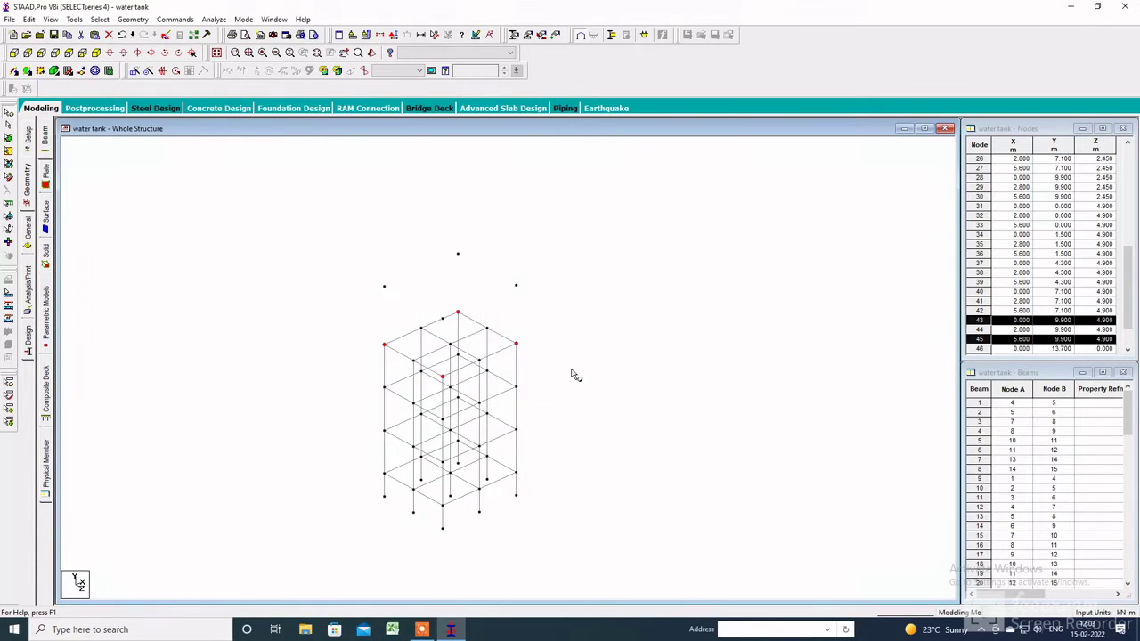
- Isolate the frame's four top corner nodes and the four pasted nodes above them by viewing only the selected objects
scroll(675, 237, up, 2)
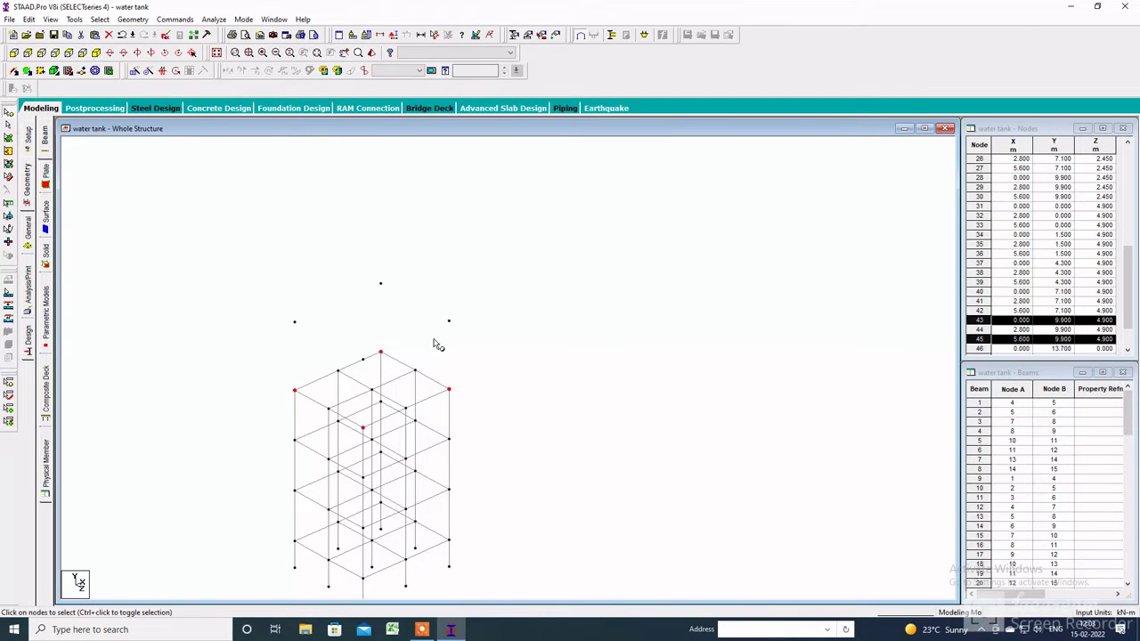
middle_drag(500, 276, 257, 403)
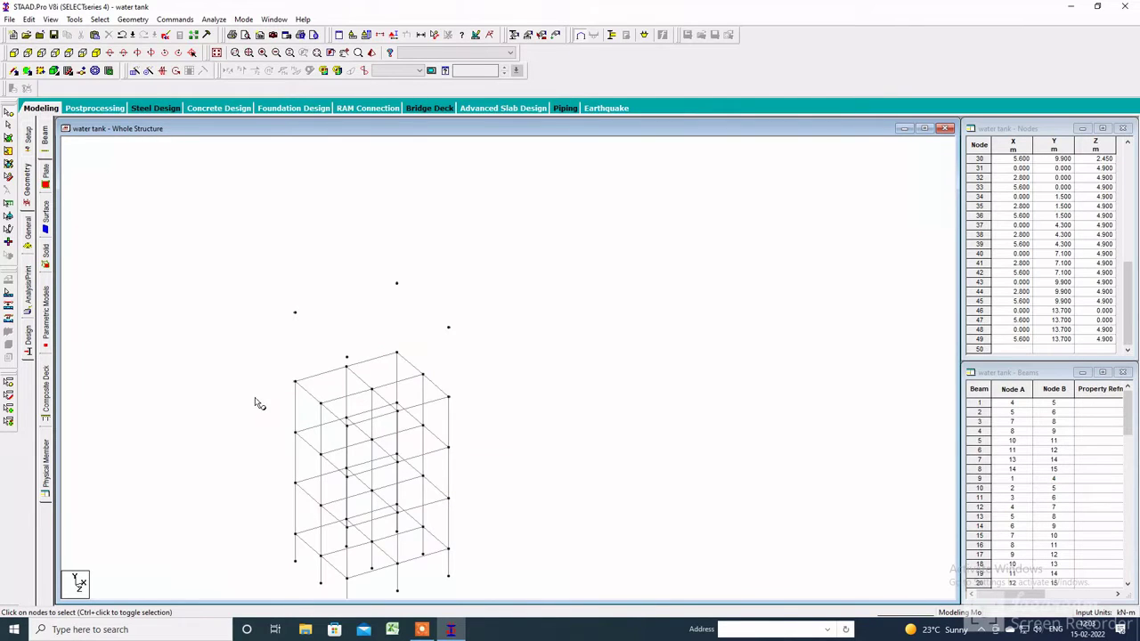
click(295, 381)
ctrl+click(396, 354)
ctrl+click(448, 396)
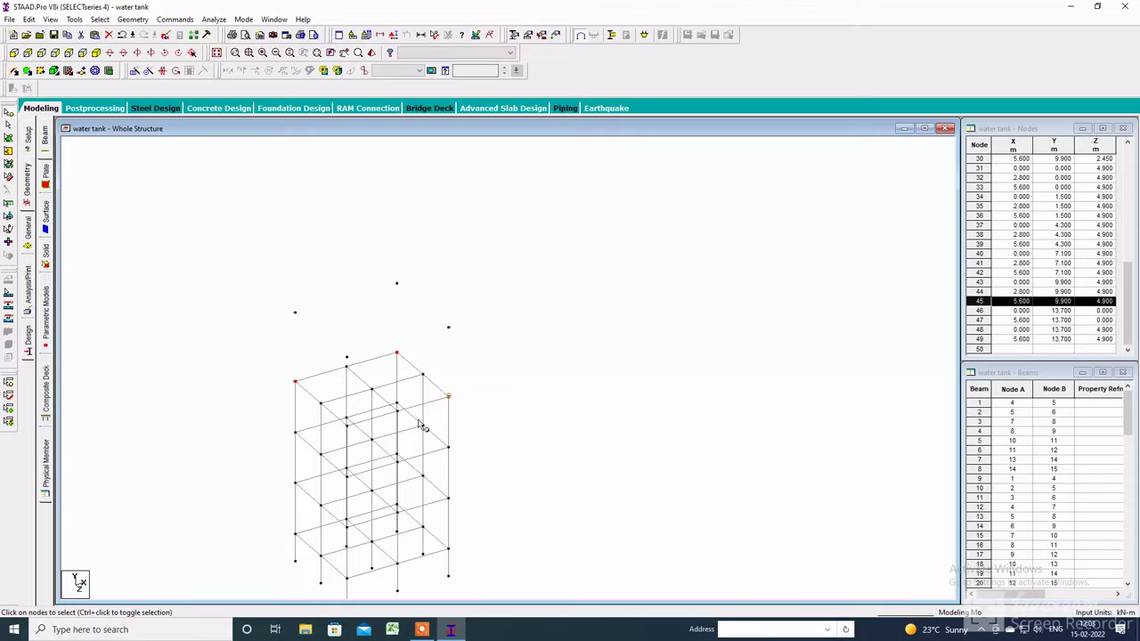
ctrl+click(347, 426)
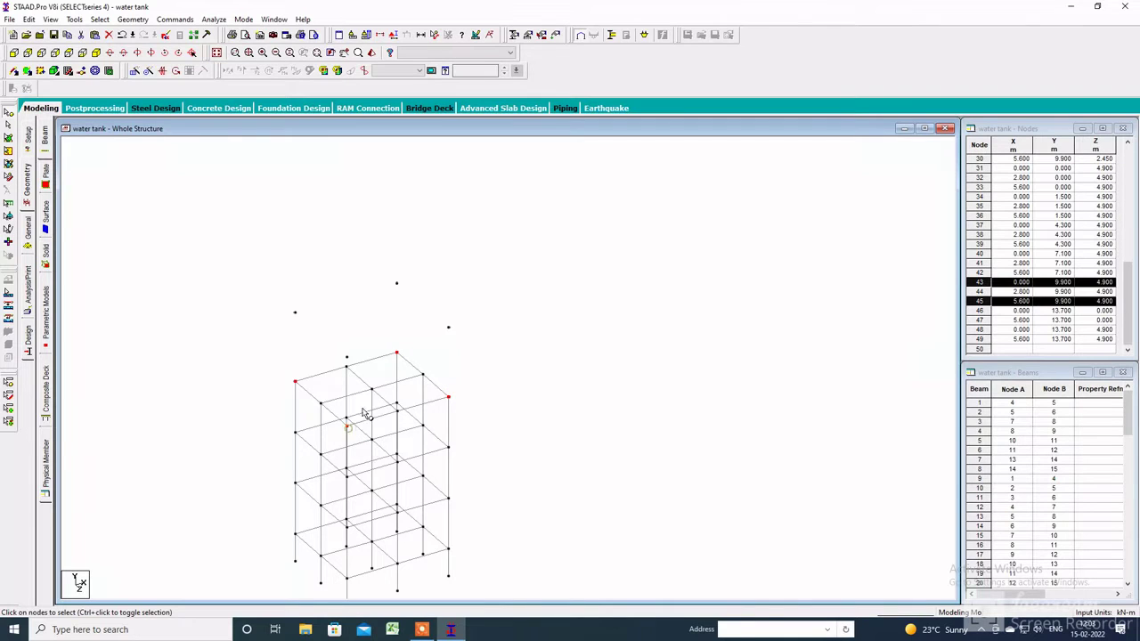
ctrl+click(398, 284)
ctrl+click(448, 326)
ctrl+click(346, 357)
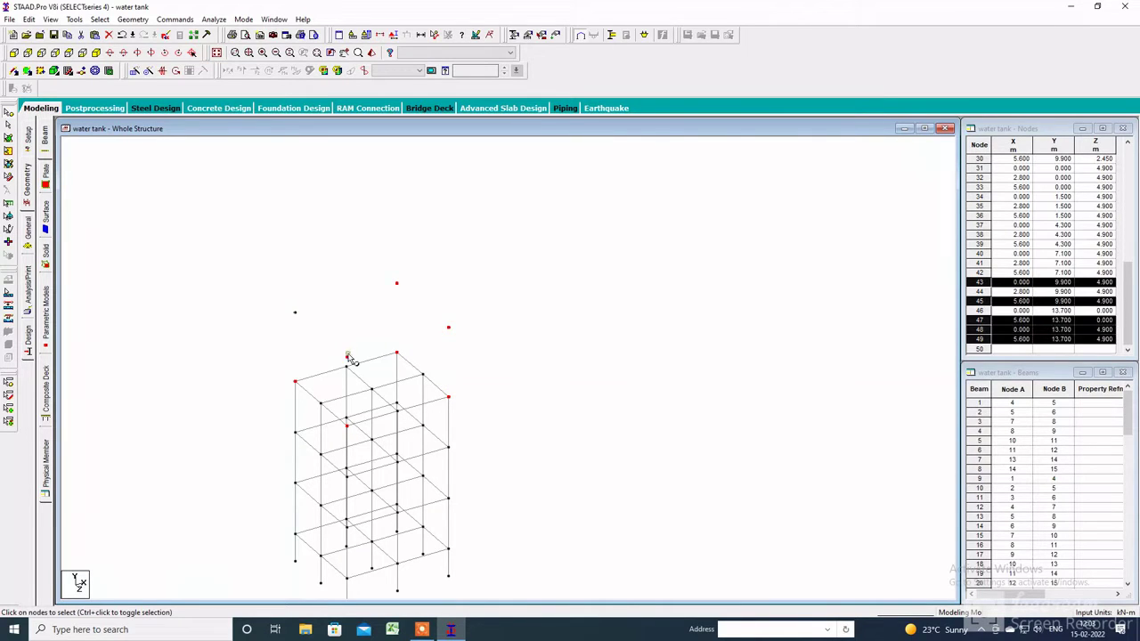
ctrl+click(295, 313)
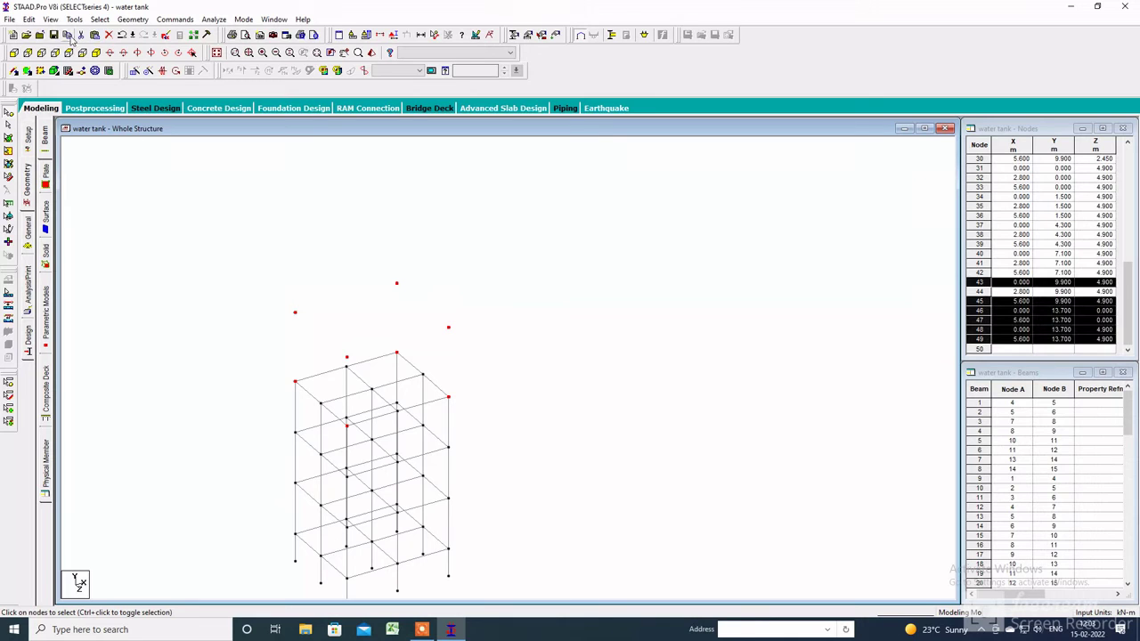
click(50, 19)
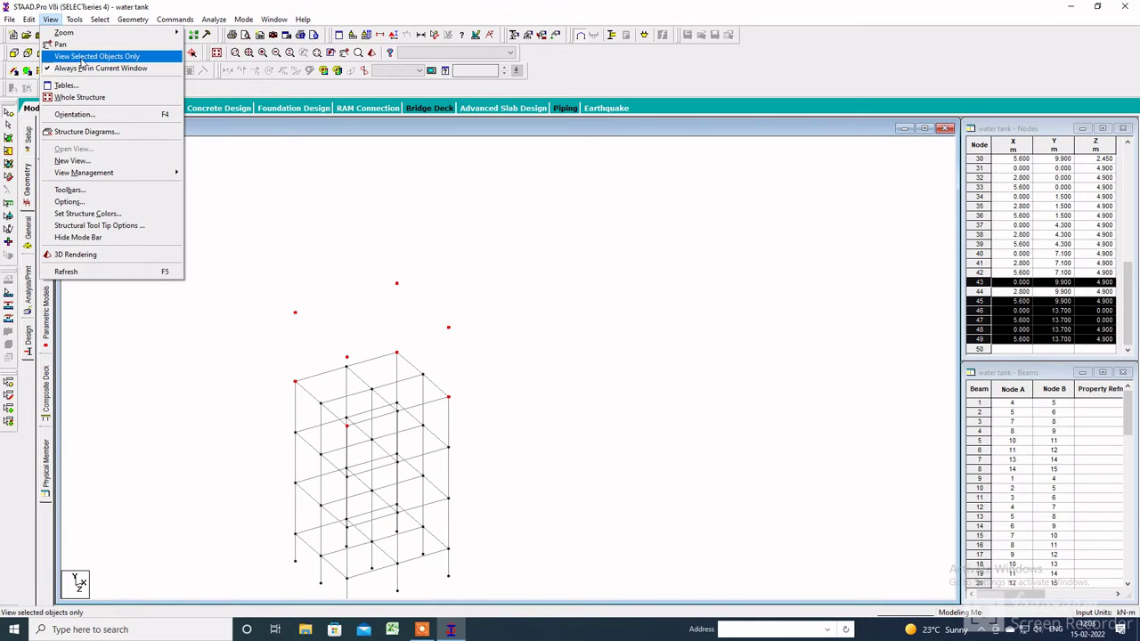
click(82, 56)
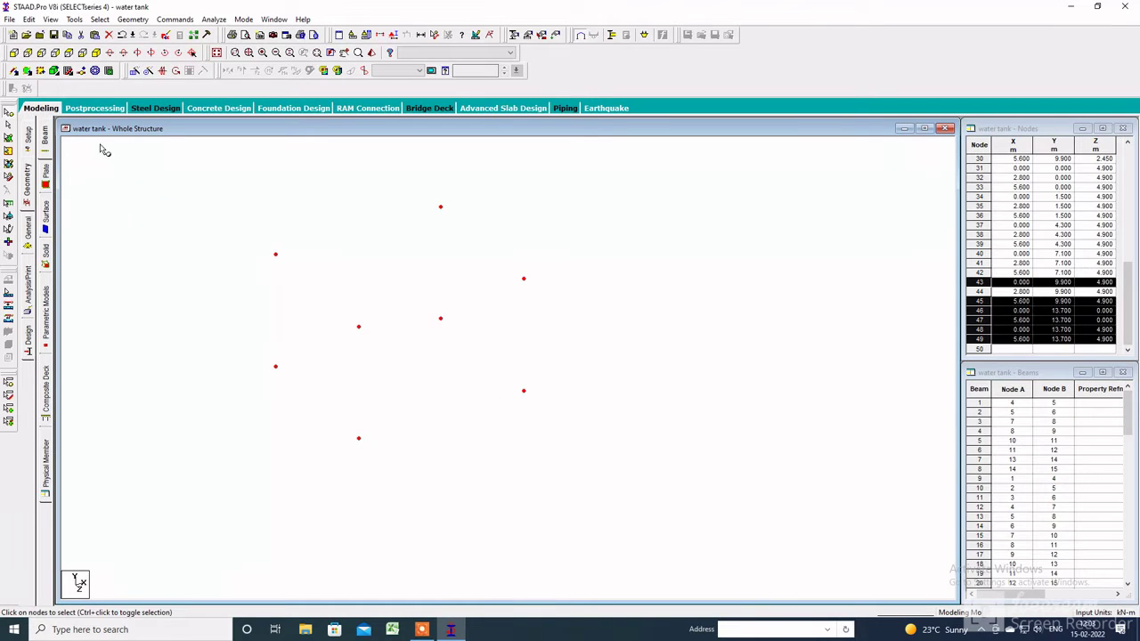
- Start surface mesh generation and enable the Fill Plates/Solids/Surface view option for the structure
click(108, 71)
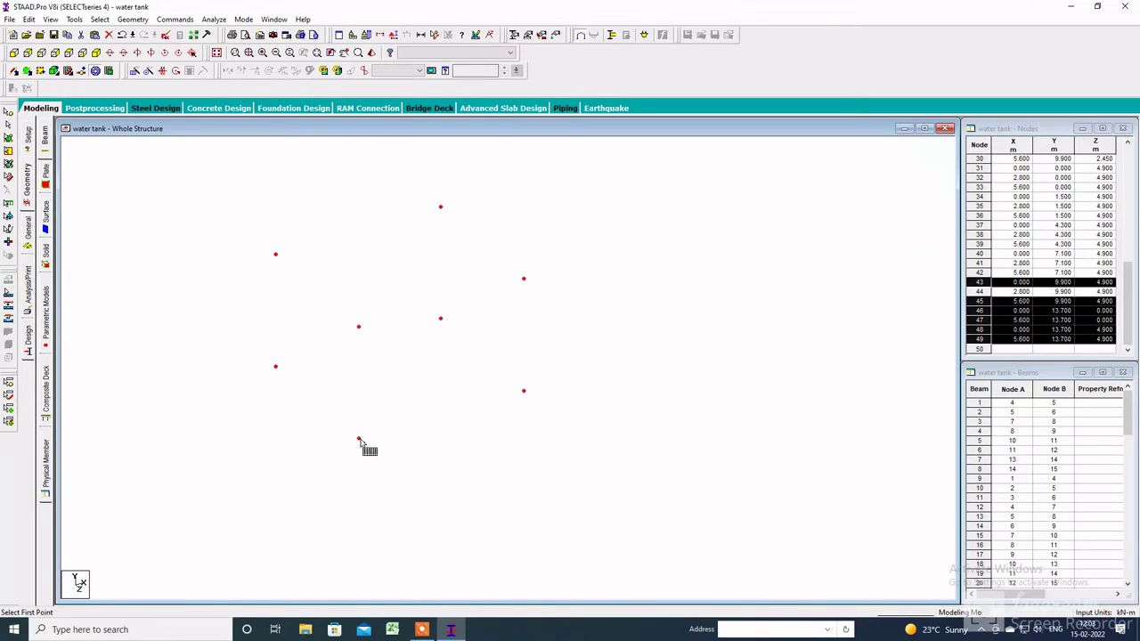
right_click(532, 317)
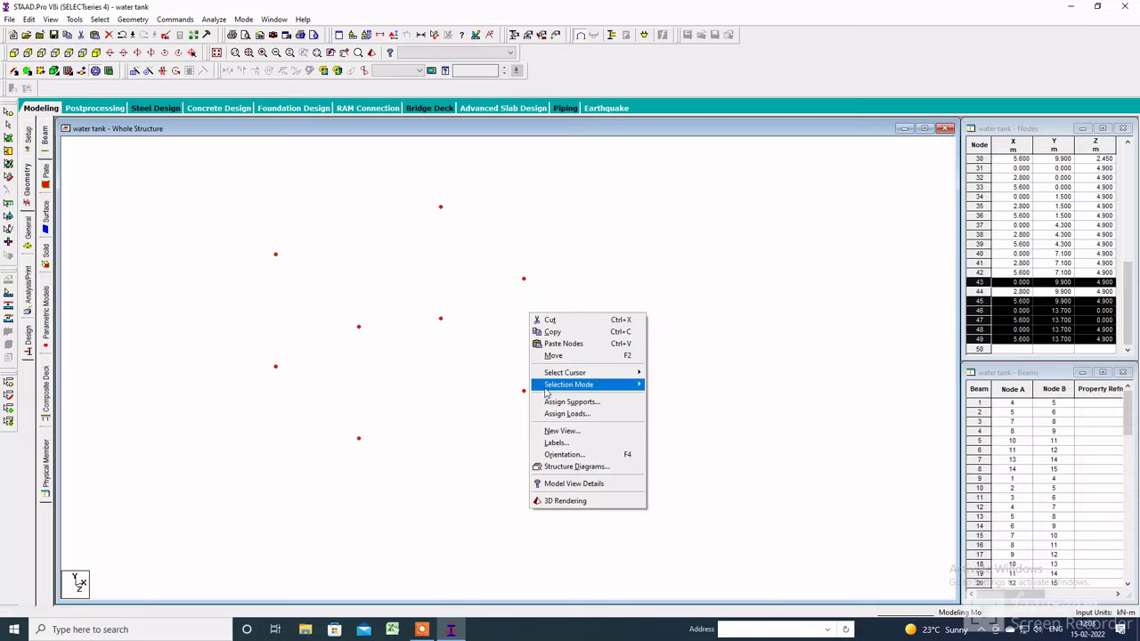
click(556, 444)
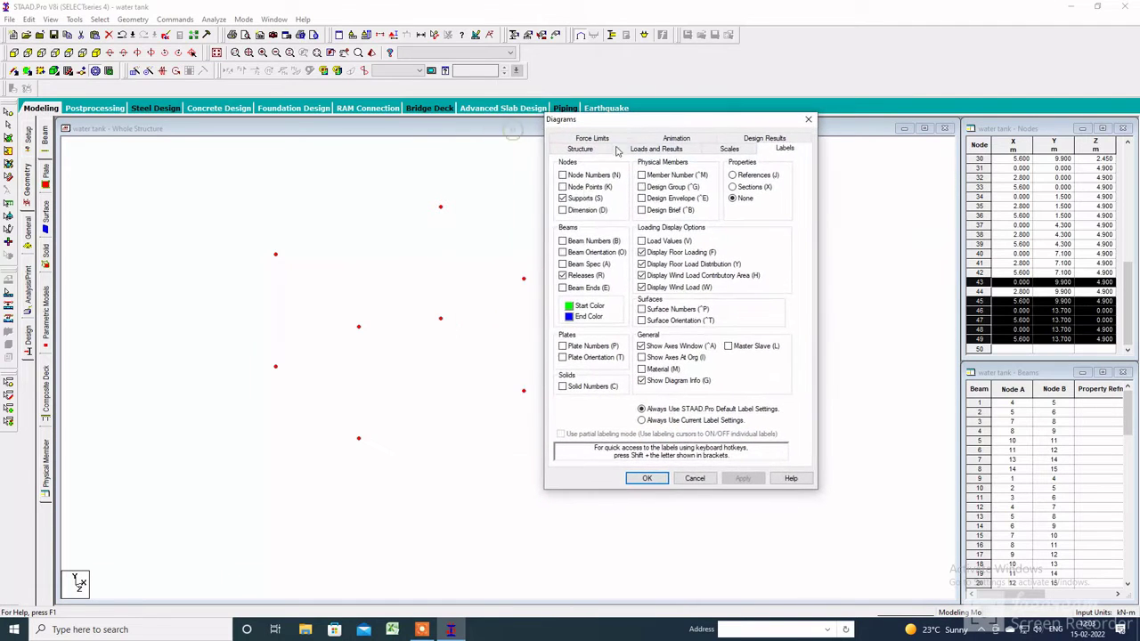
click(580, 149)
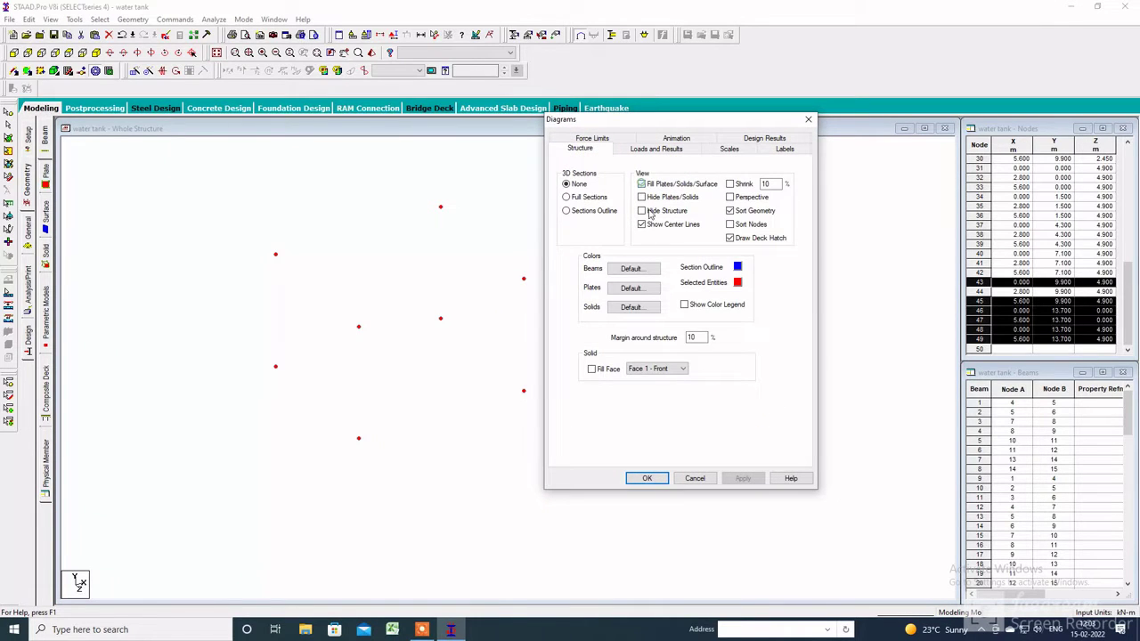
click(641, 183)
click(631, 288)
click(754, 207)
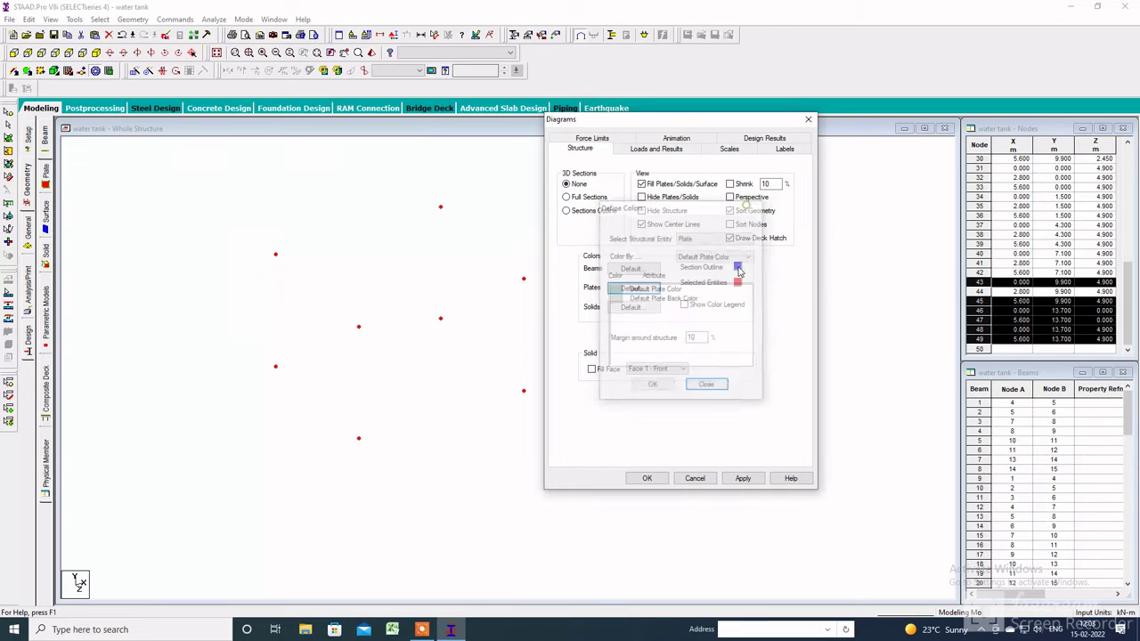
click(654, 477)
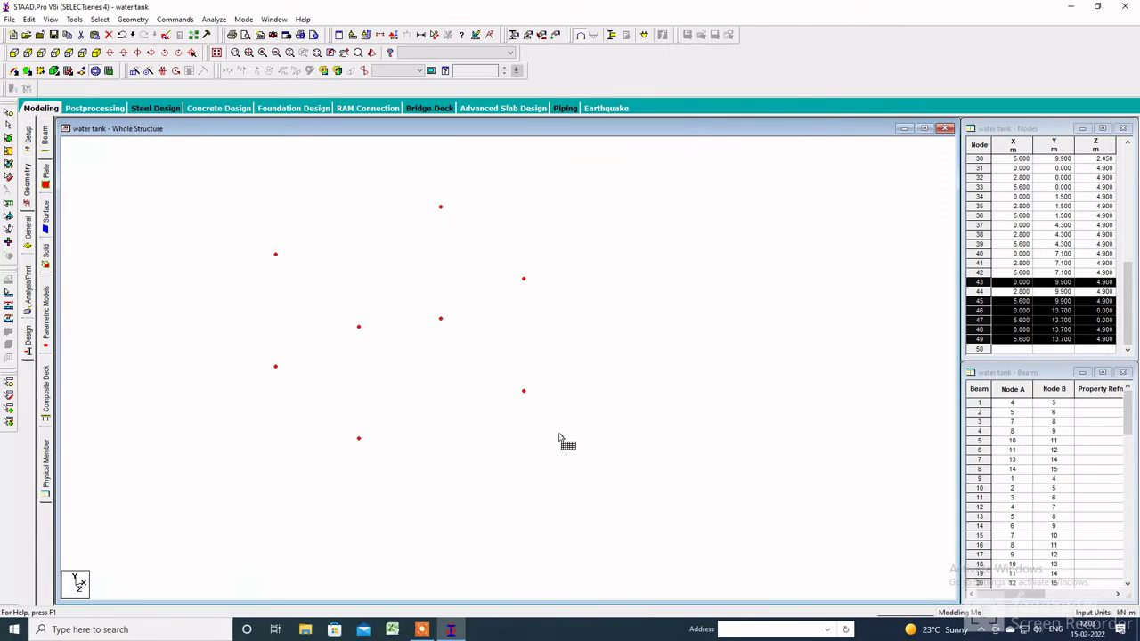
- Outline the tank base through the four lower corner nodes and choose Quadrilateral Meshing
click(523, 390)
click(440, 318)
click(275, 366)
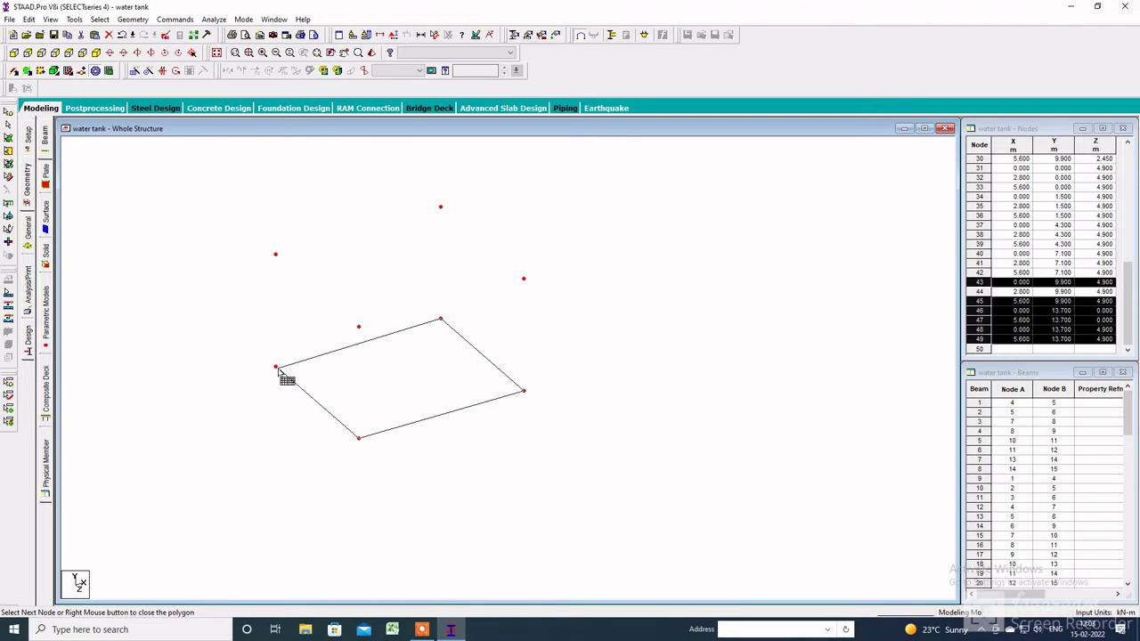
right_click(358, 439)
click(537, 321)
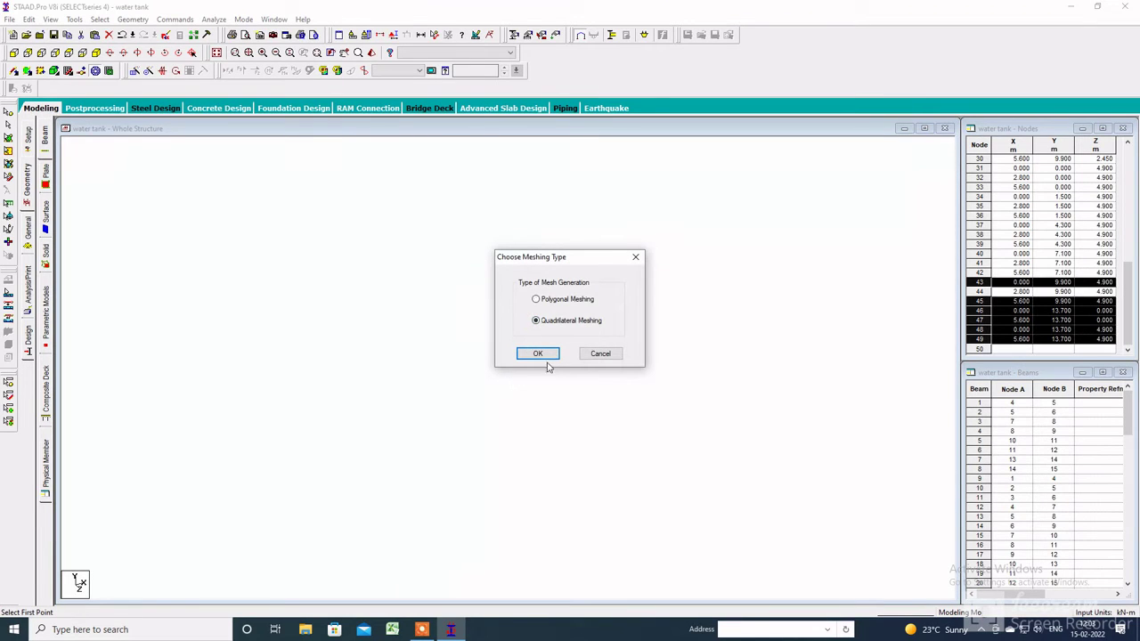
click(538, 354)
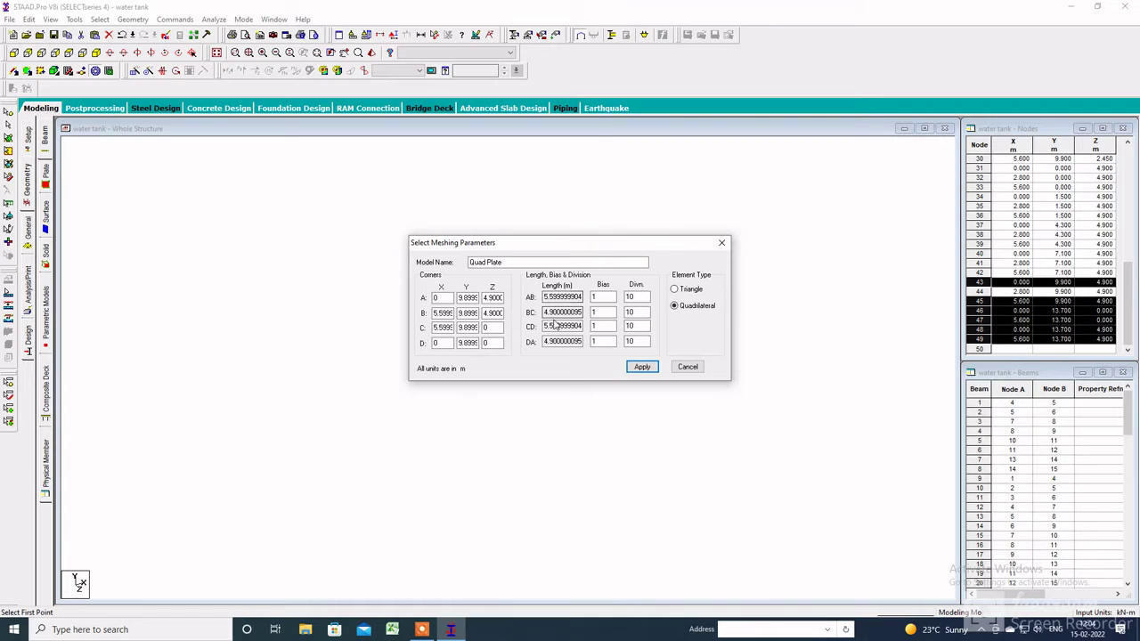
- Generate the base plate mesh with 12 divisions on each of the four edges
click(637, 297)
double_click(636, 296)
text(12)
double_click(636, 312)
double_click(636, 326)
double_click(635, 341)
click(641, 367)
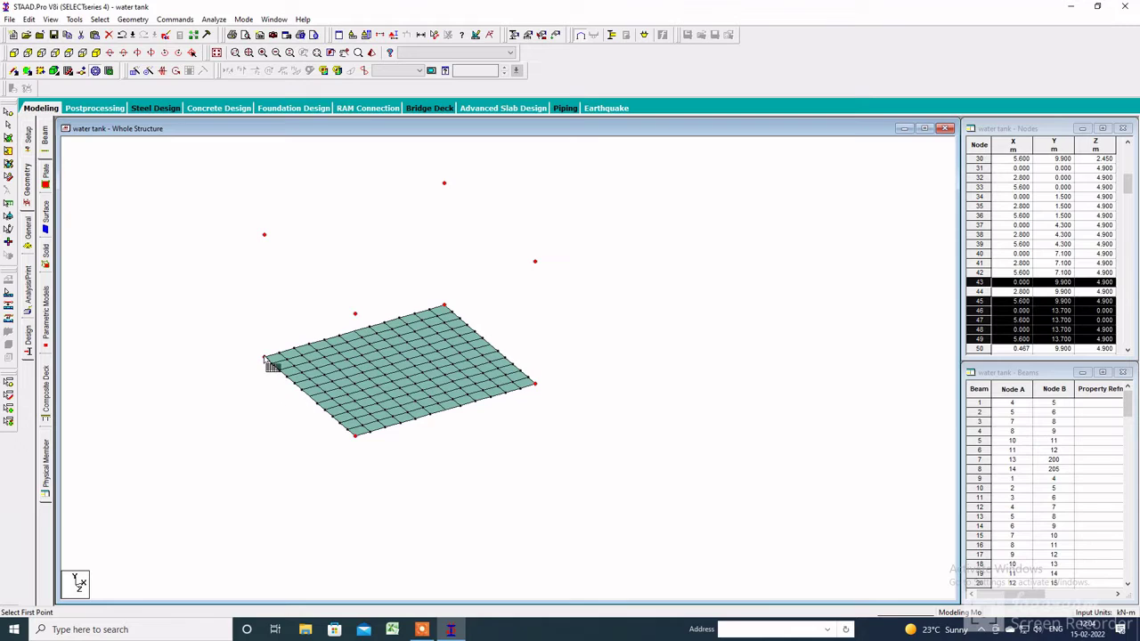
- Mesh the tank wall at X = 0 with quadrilateral plates, using 12 divisions along the 4.9 m edges and 10 along the 3.8 m edges
click(266, 359)
click(265, 236)
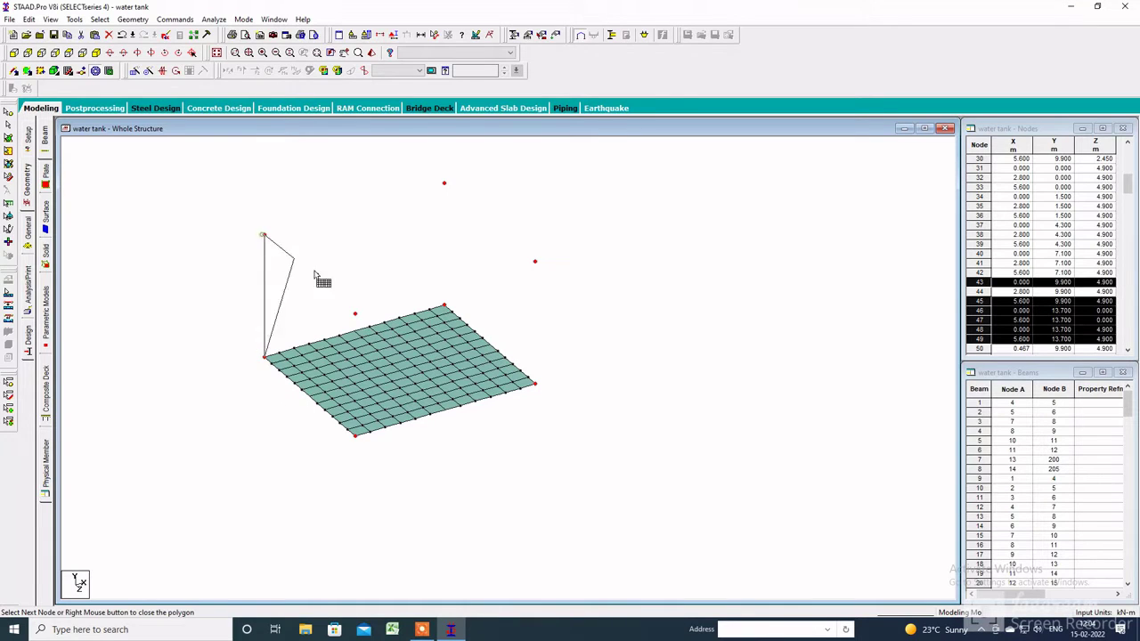
click(356, 314)
click(355, 436)
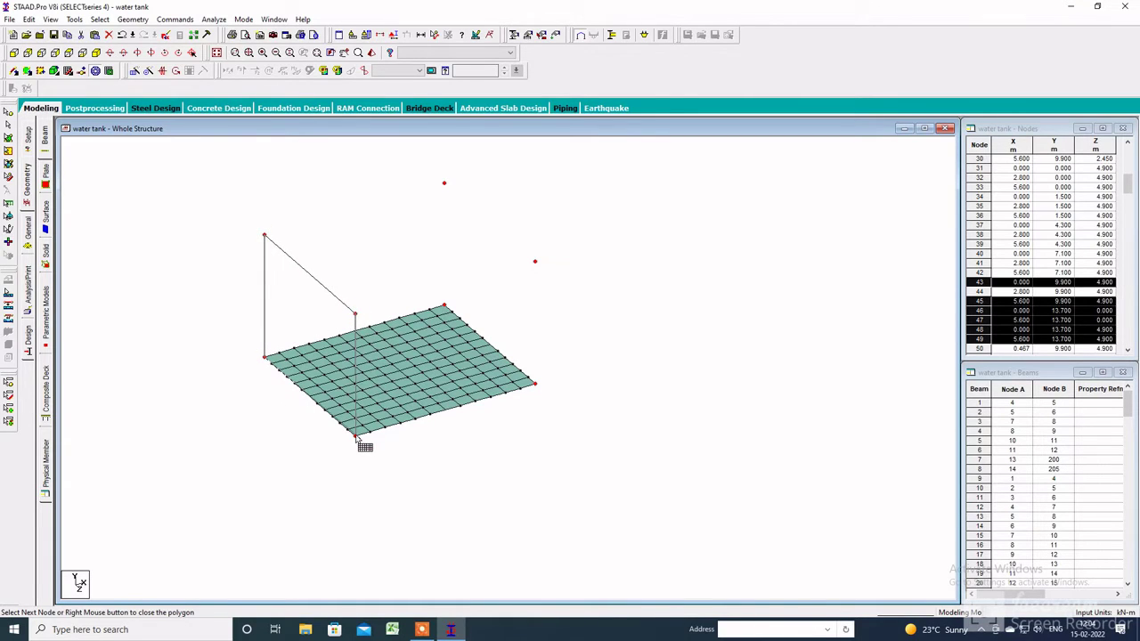
click(266, 359)
click(541, 326)
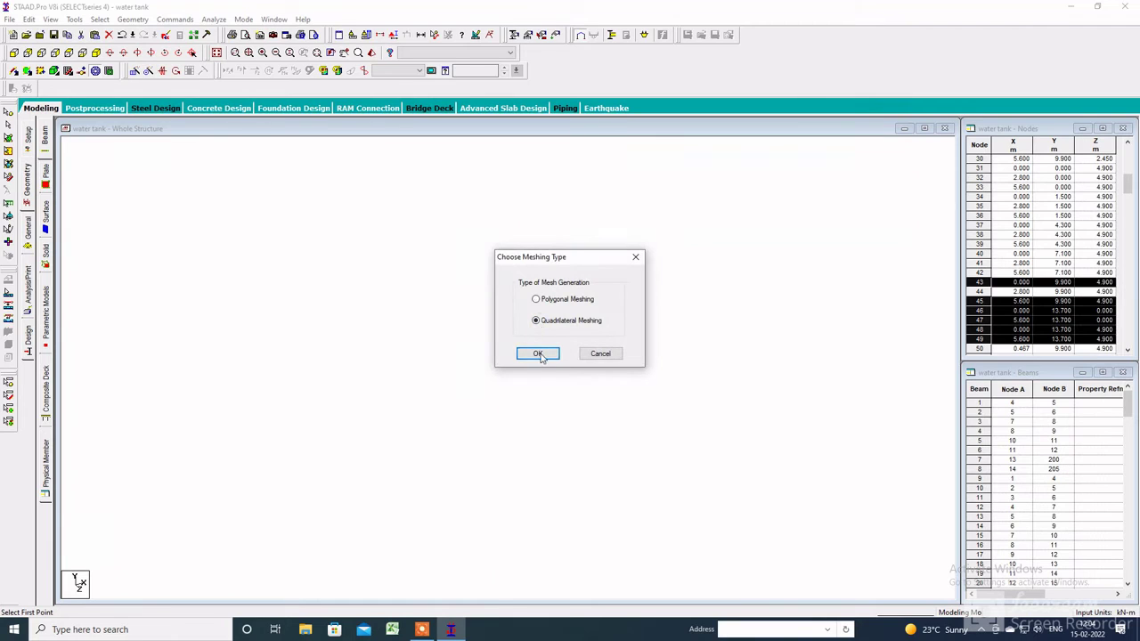
click(539, 354)
double_click(638, 297)
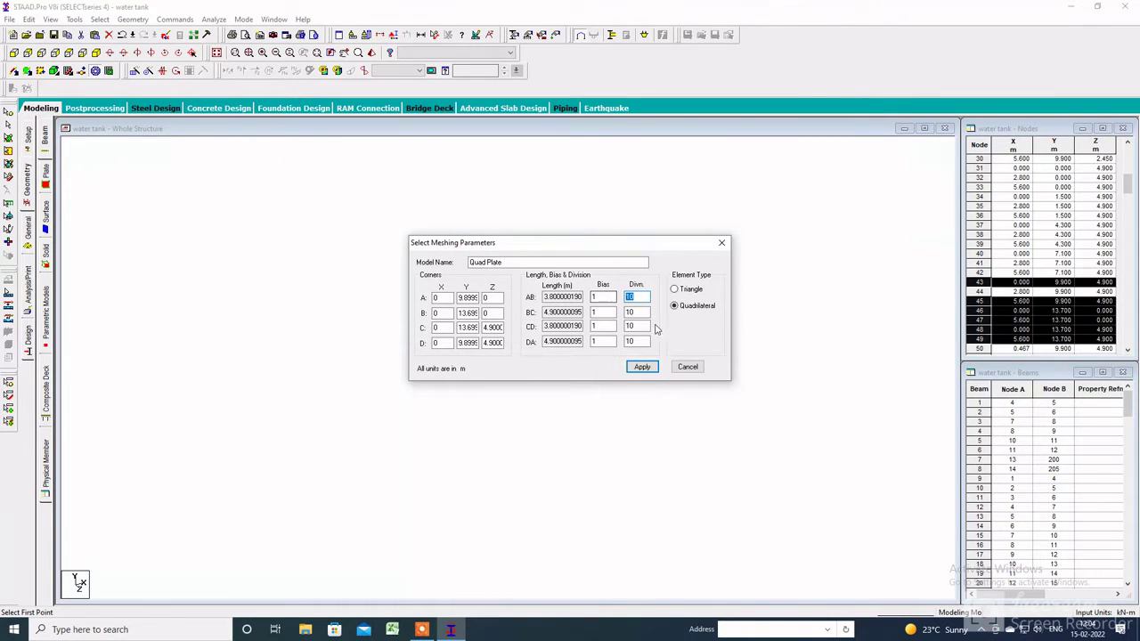
double_click(635, 312)
double_click(629, 341)
click(642, 368)
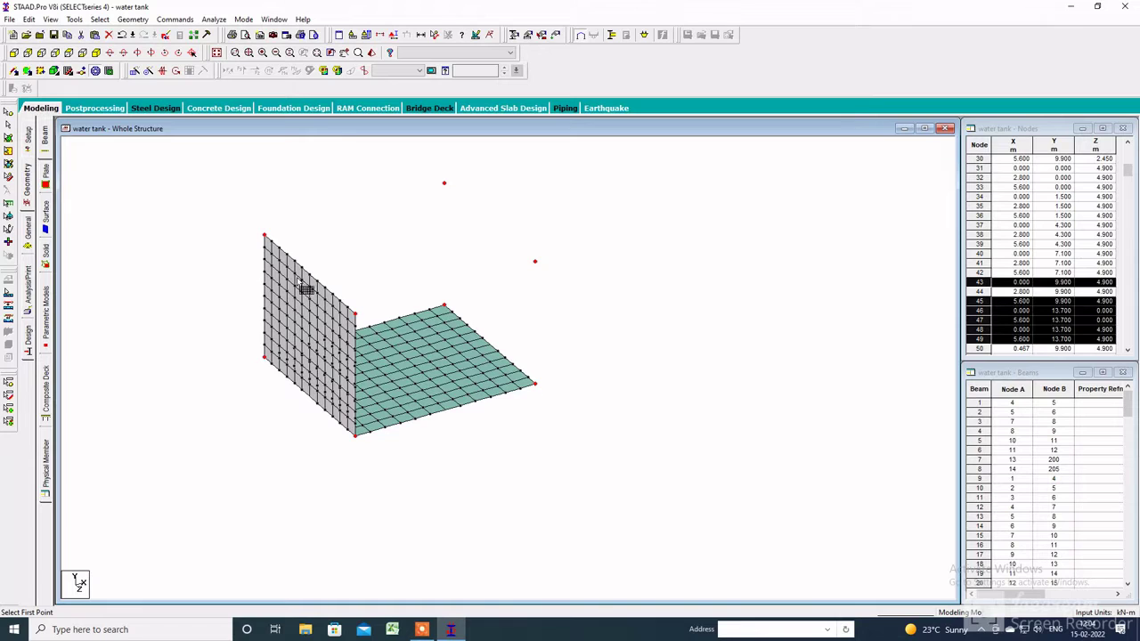
- Outline the tank wall at Z = 0 through its four corner nodes and choose Quadrilateral Meshing
click(444, 308)
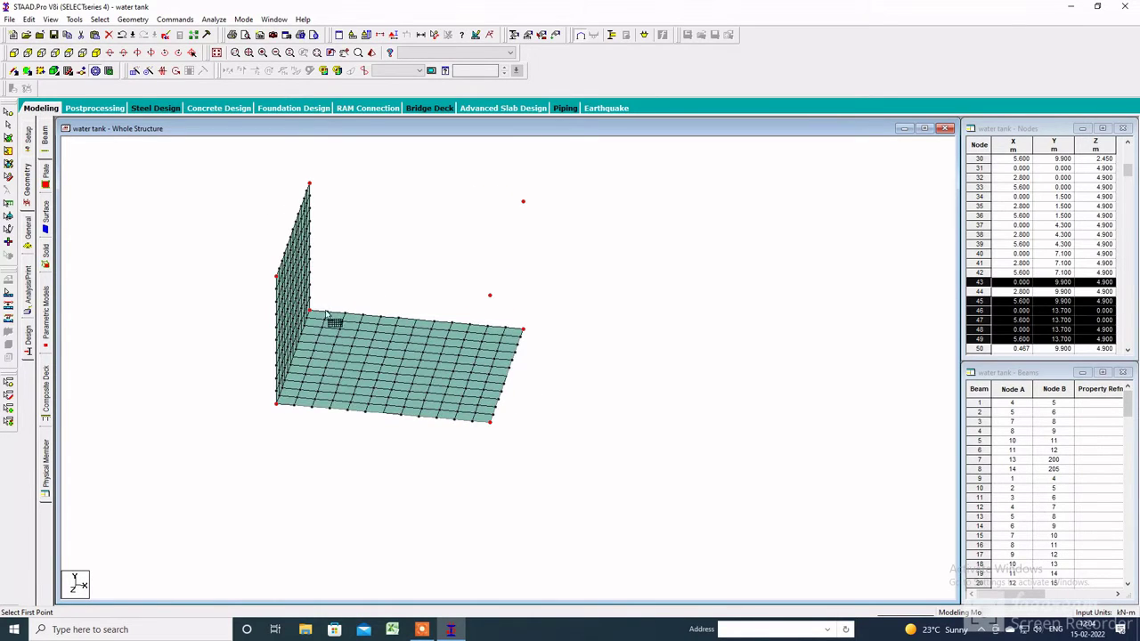
click(312, 311)
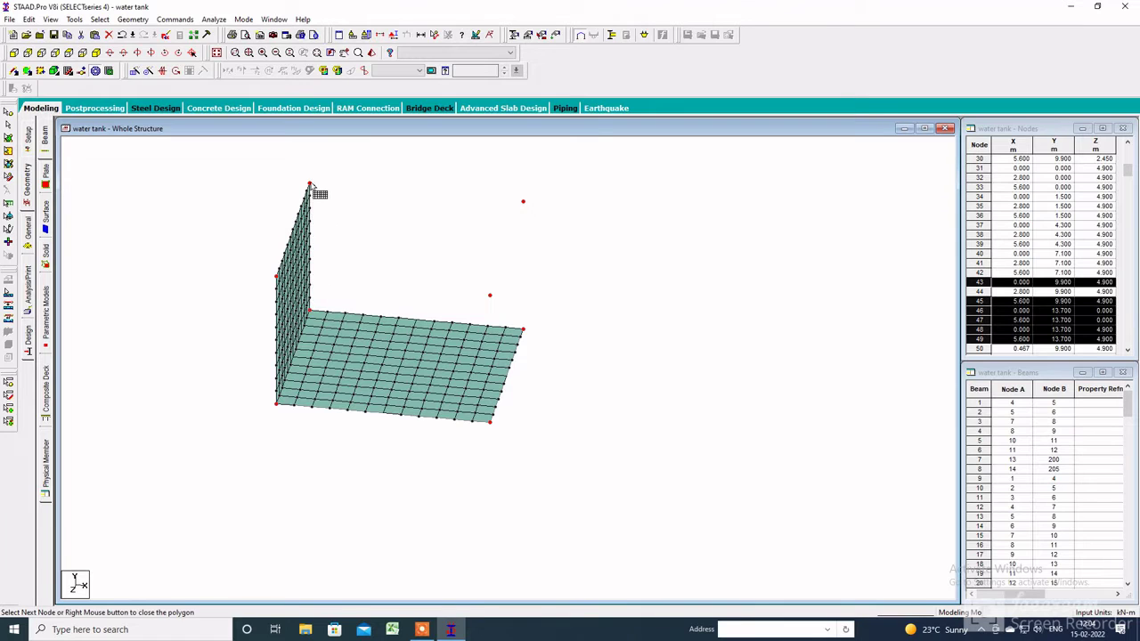
click(523, 201)
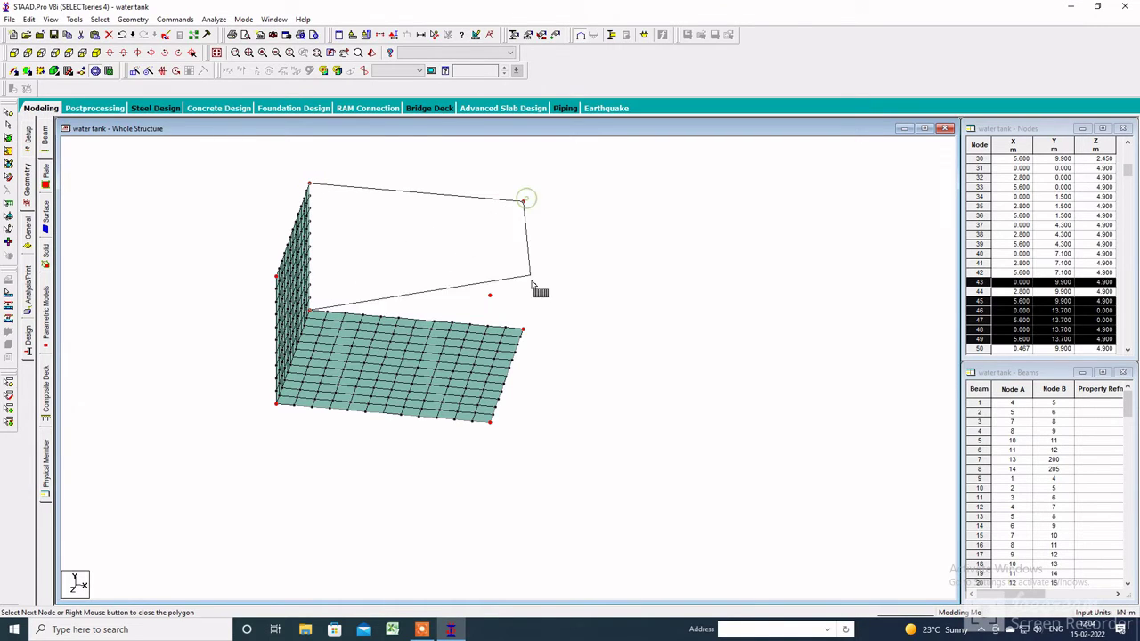
click(523, 329)
click(312, 312)
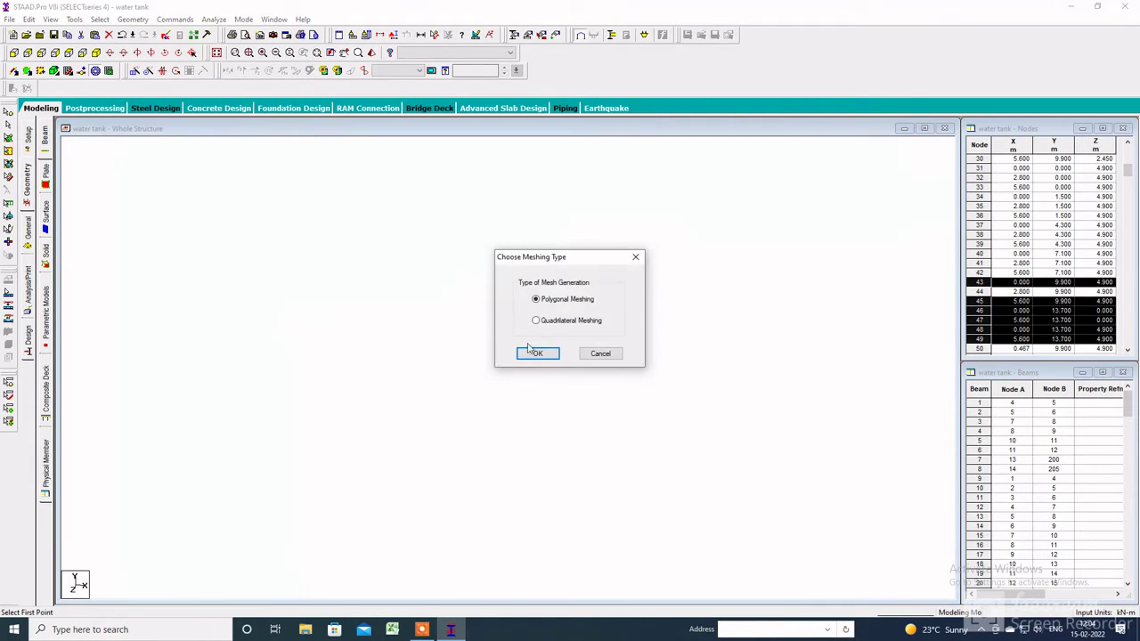
click(536, 321)
click(538, 354)
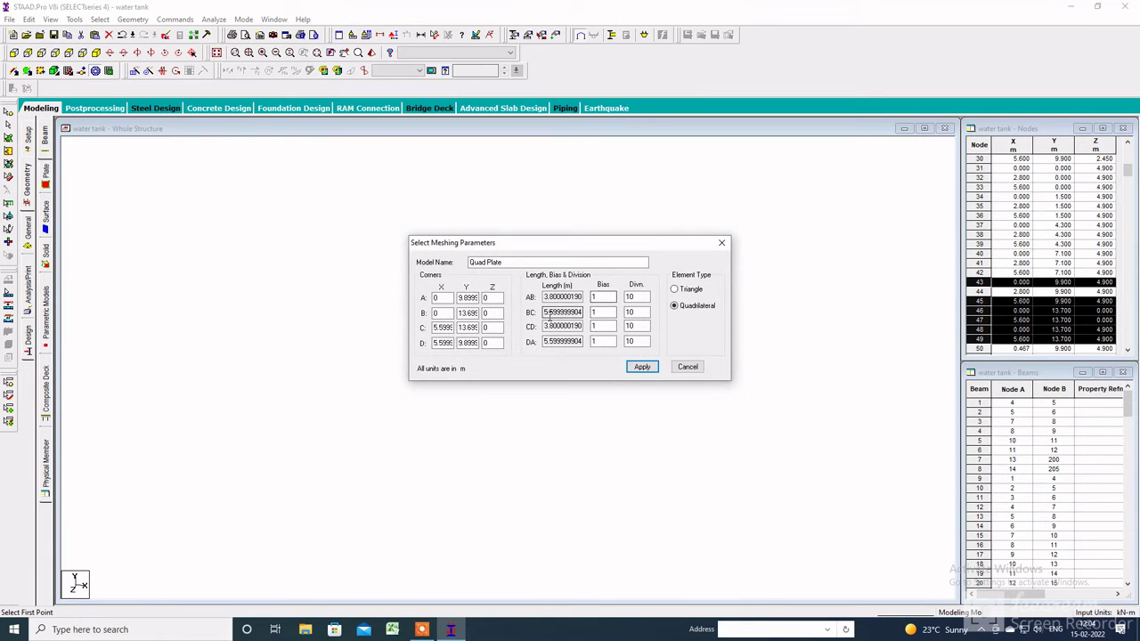
- Generate the Z = 0 wall mesh with 12 divisions along the 5.6 m edges and 10 along the 3.8 m edges
click(615, 296)
key(Tab)
key(Tab)
key(Tab)
double_click(634, 342)
click(639, 369)
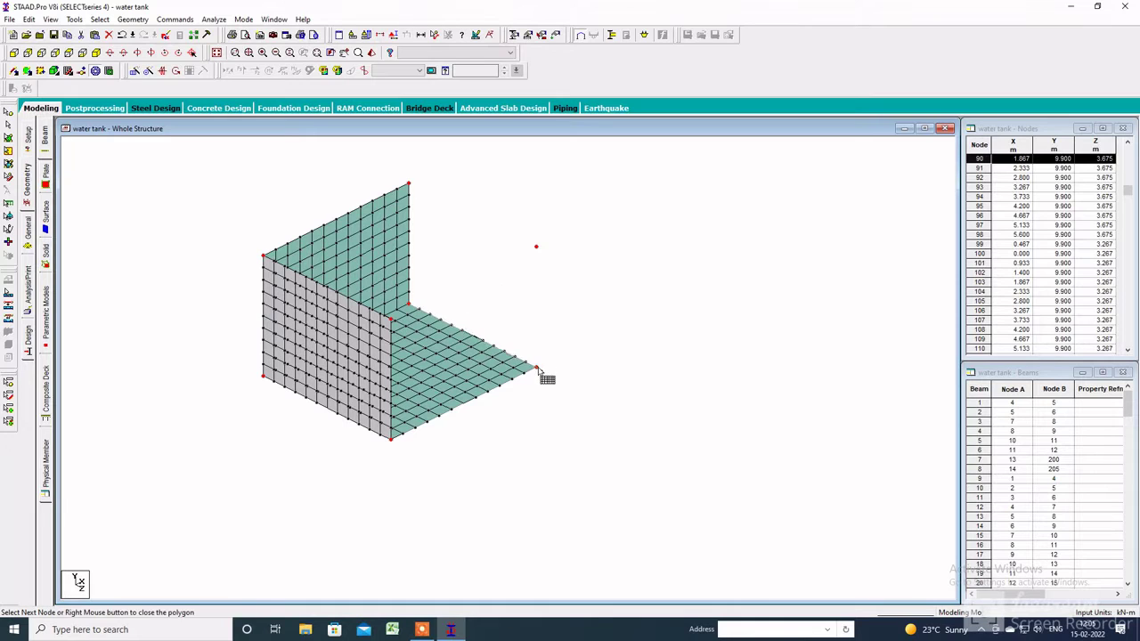
- Mesh the tank wall at X = 5.6 m with quadrilateral plates, using 12 divisions on the 4.9 m edges and 10 on the 3.8 m edges
click(536, 372)
click(508, 239)
right_click(416, 313)
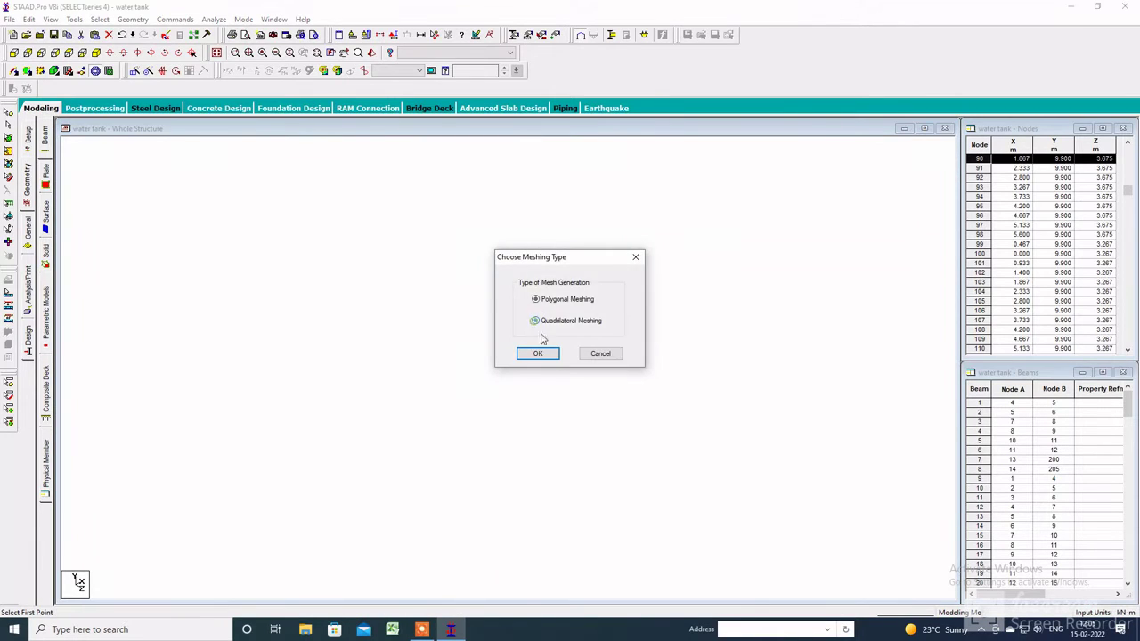
click(539, 353)
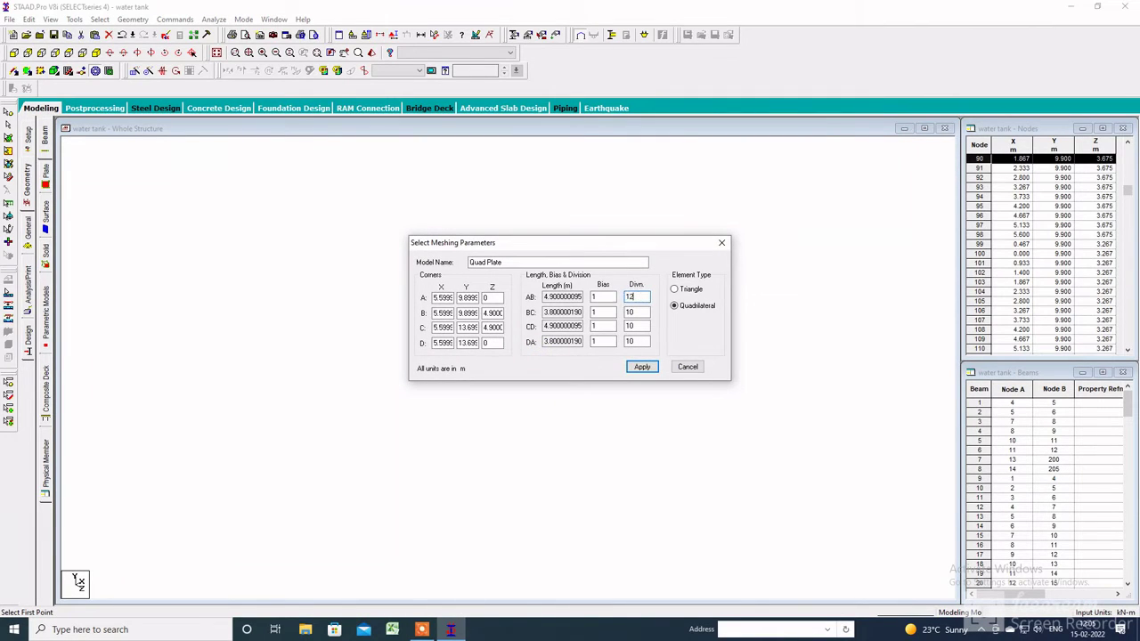
double_click(636, 326)
text(12)
click(642, 367)
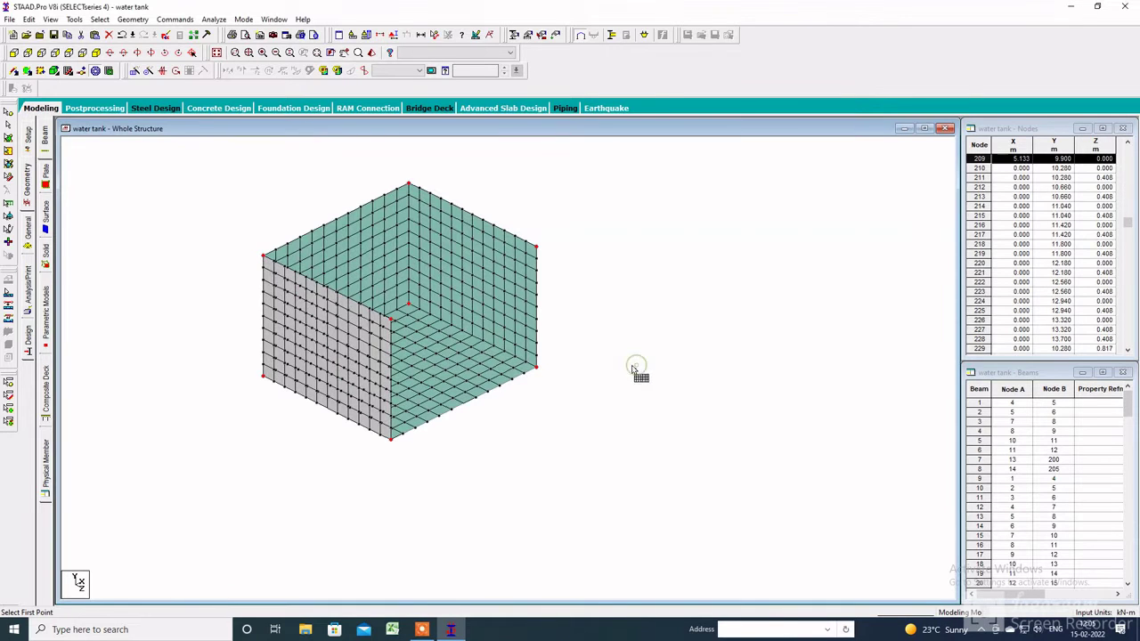
- Try meshing the wall at Z = 4.9 m, outlined along its base edge first, with 12 divisions horizontally and 10 vertically
click(403, 440)
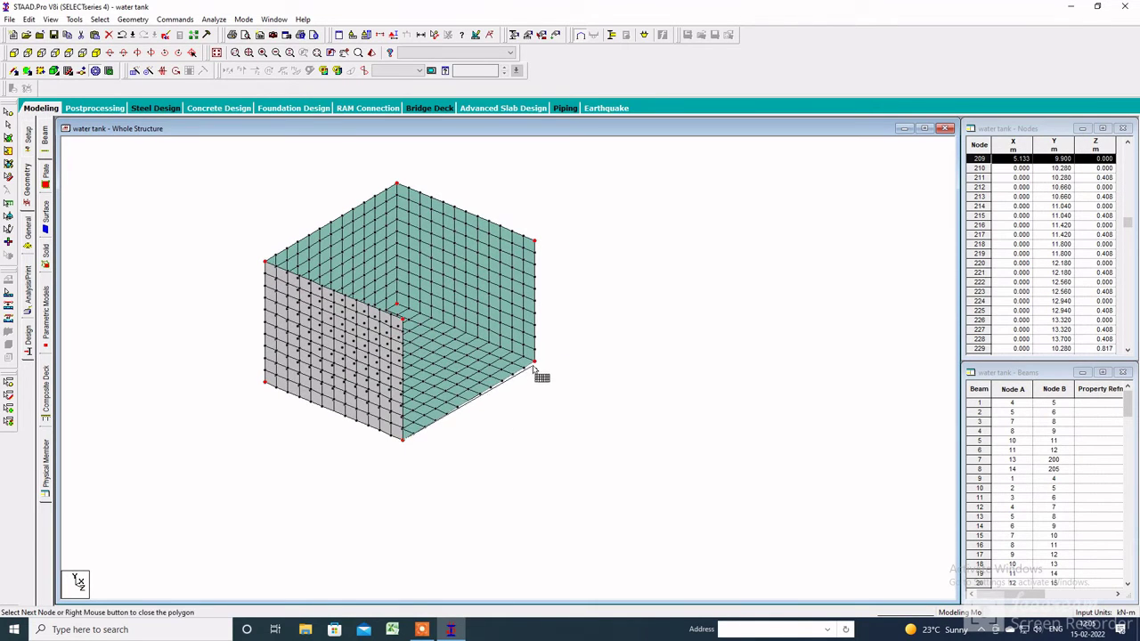
click(534, 362)
click(534, 240)
click(402, 319)
click(404, 441)
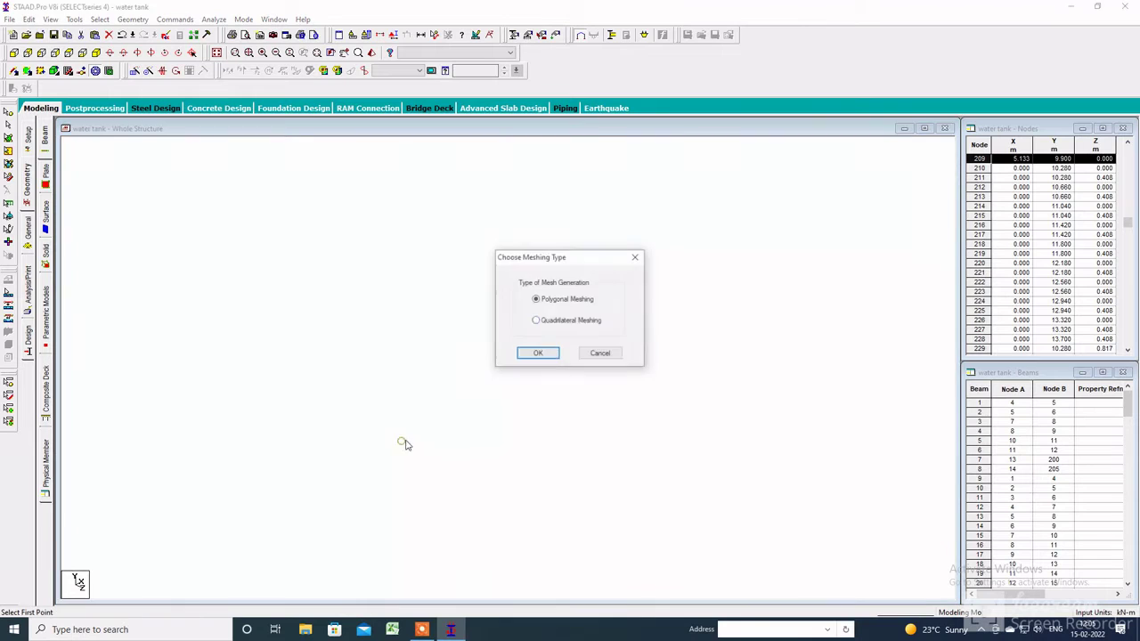
click(462, 321)
click(537, 352)
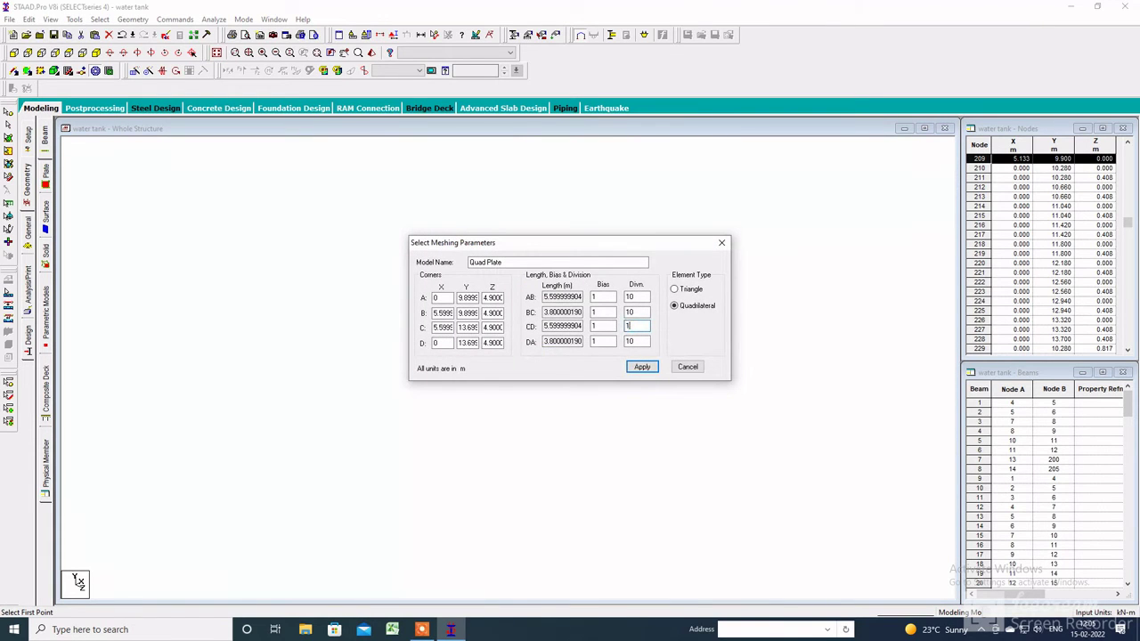
text(2)
double_click(637, 297)
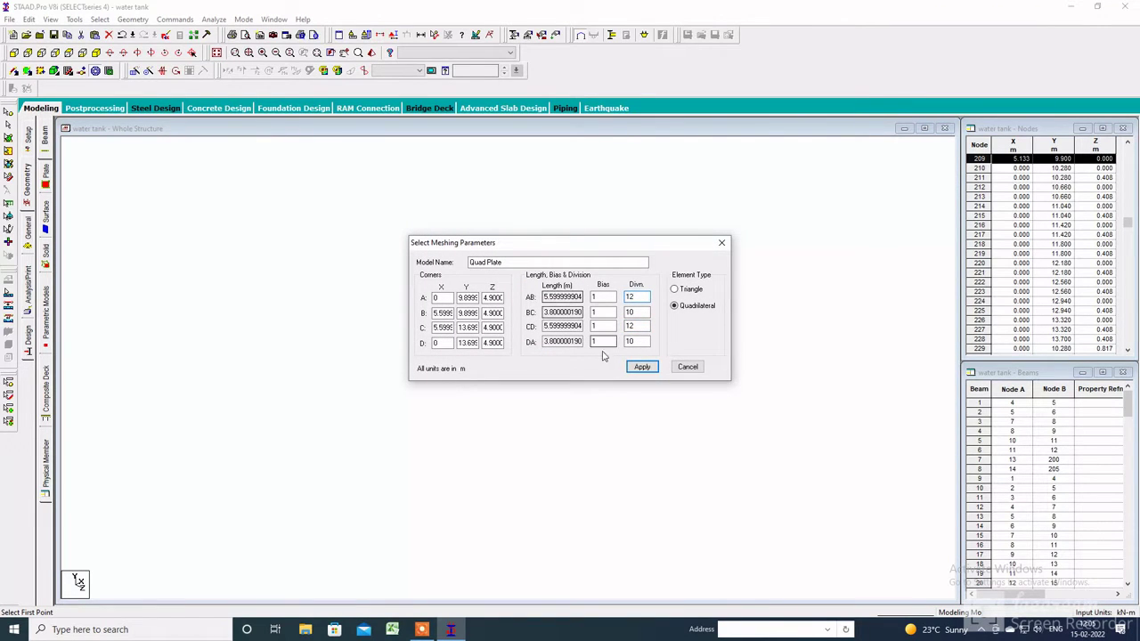
click(641, 367)
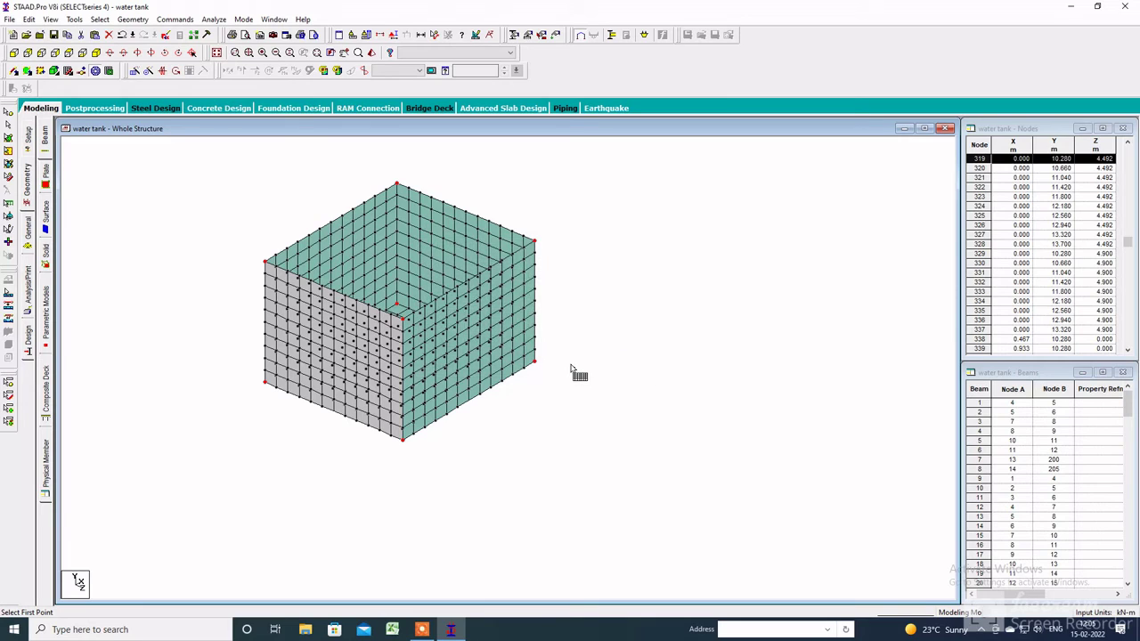
- Mesh the Z = 4.9 m wall with quadrilateral plates, outlining its vertical edge upward first, with 12 horizontal and 10 vertical divisions
click(403, 440)
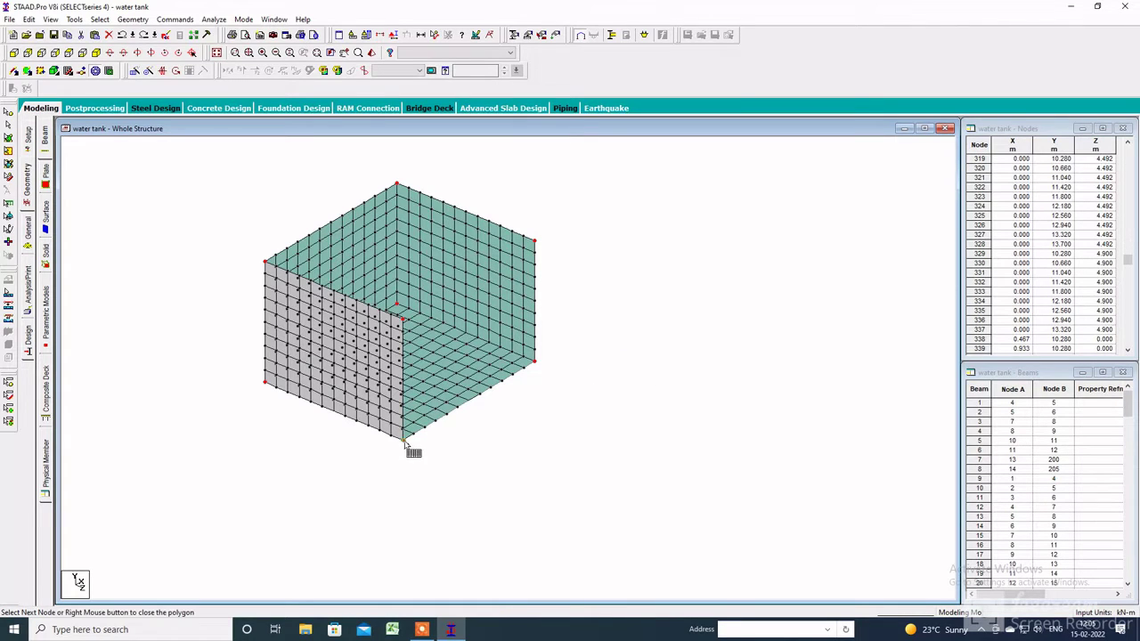
click(403, 320)
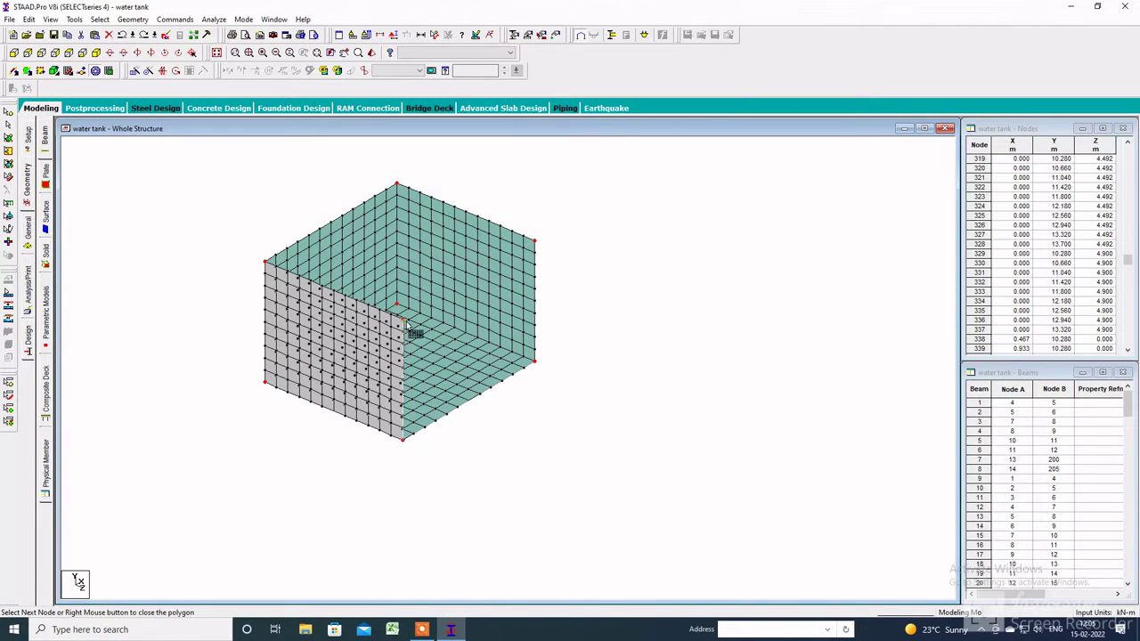
click(535, 241)
click(534, 362)
click(404, 440)
click(536, 321)
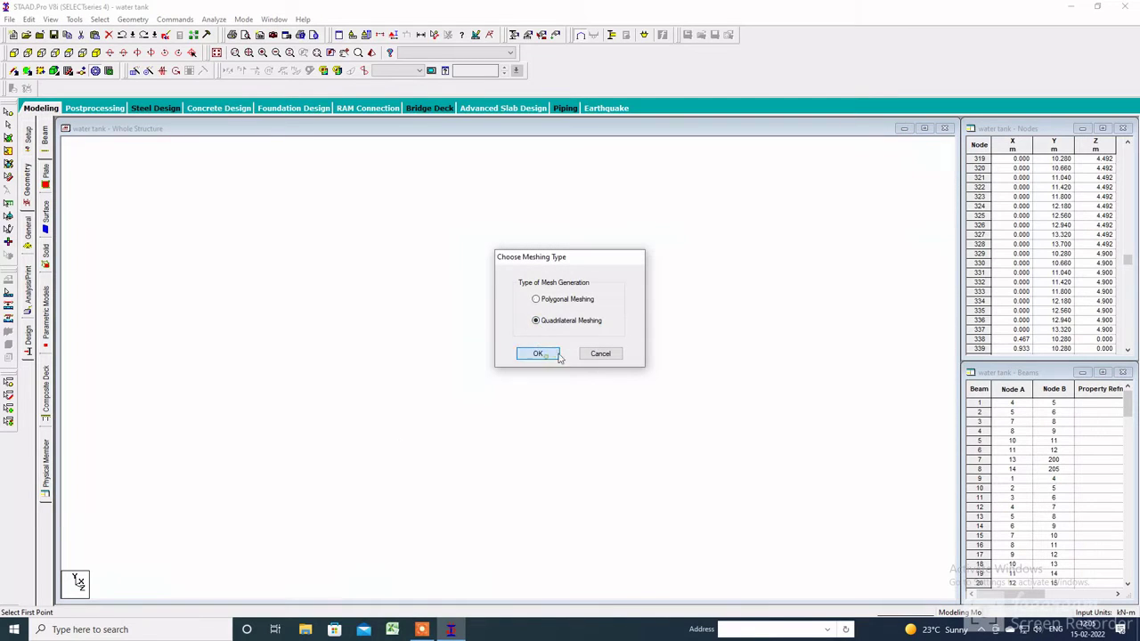
click(537, 354)
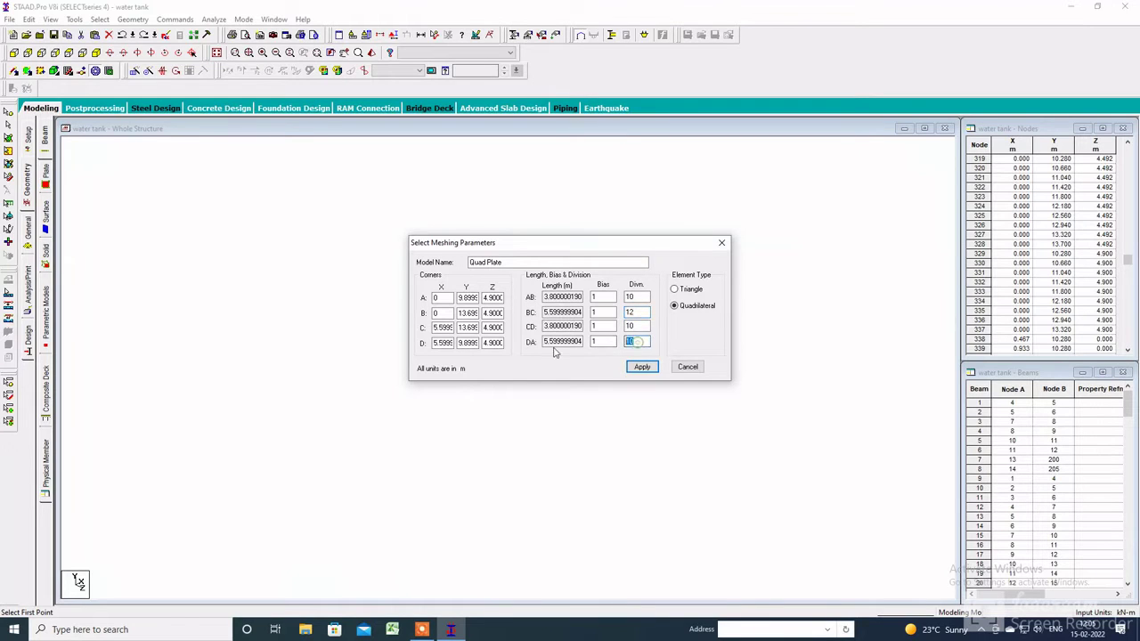
click(631, 370)
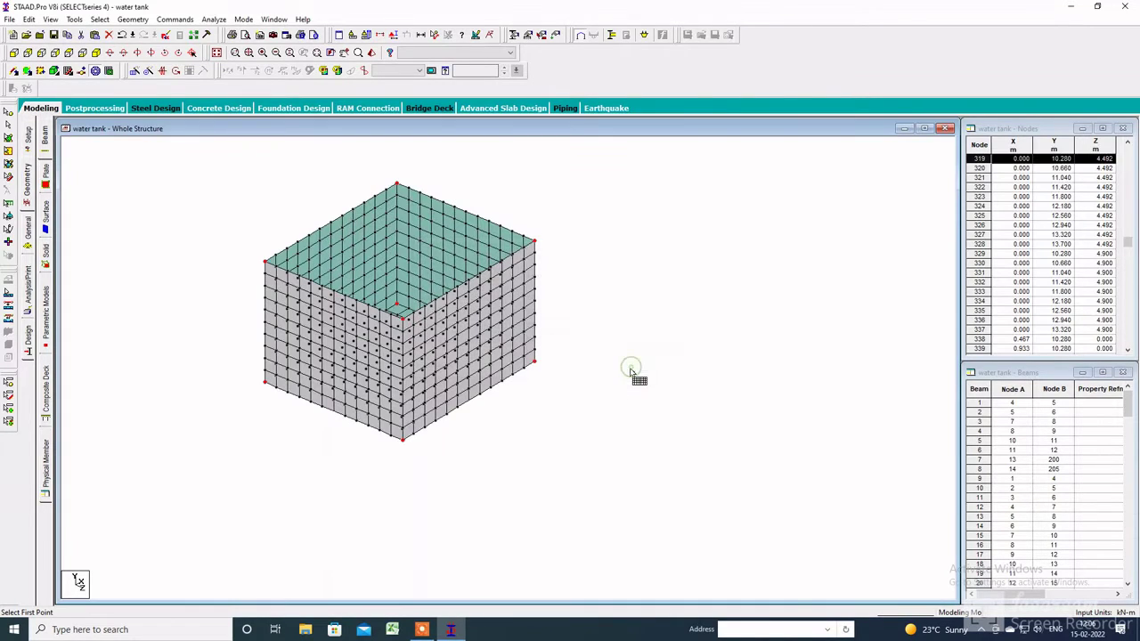
key(Up)
key(Up)
key(Up)
key(Up)
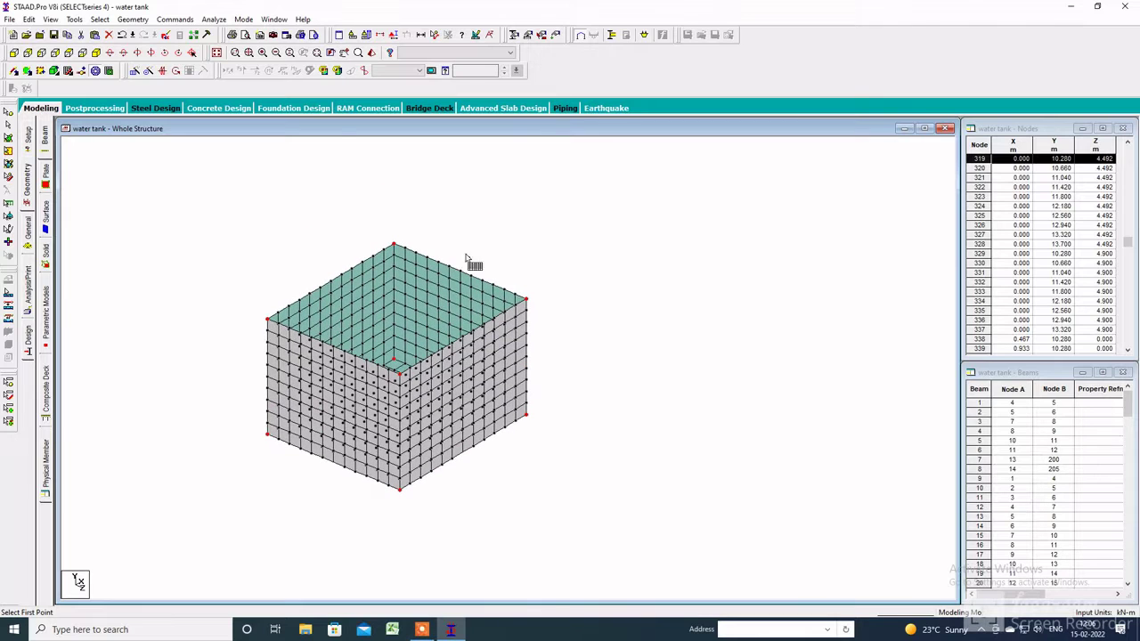
- Select the four top corner nodes of the tank and save the modified structure
click(8, 114)
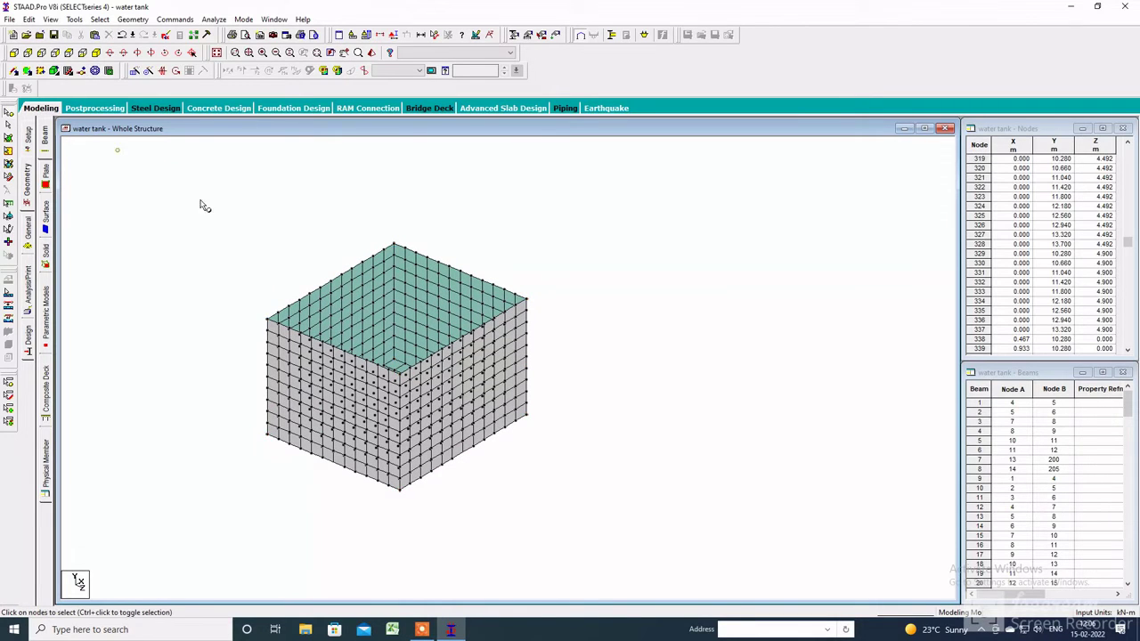
click(269, 320)
click(398, 250)
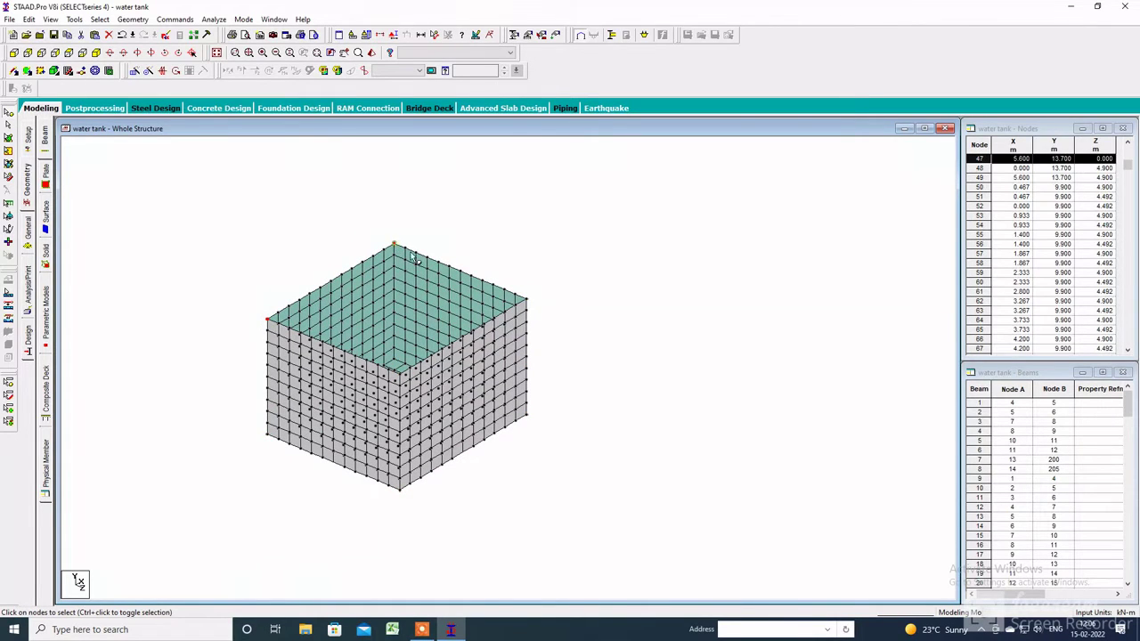
click(525, 301)
click(567, 340)
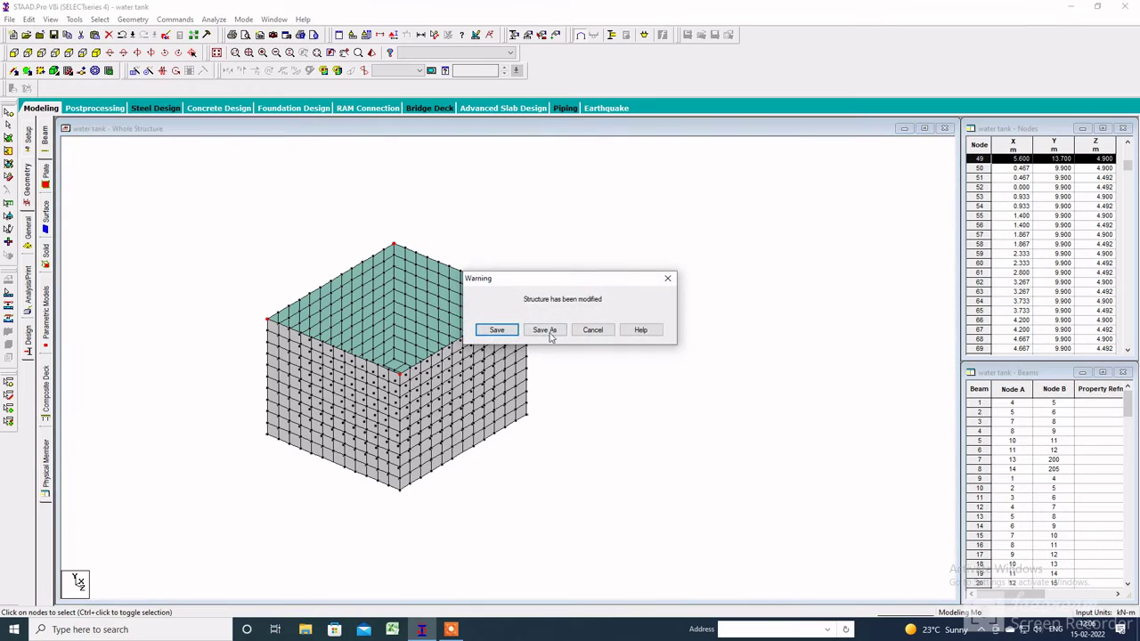
click(504, 332)
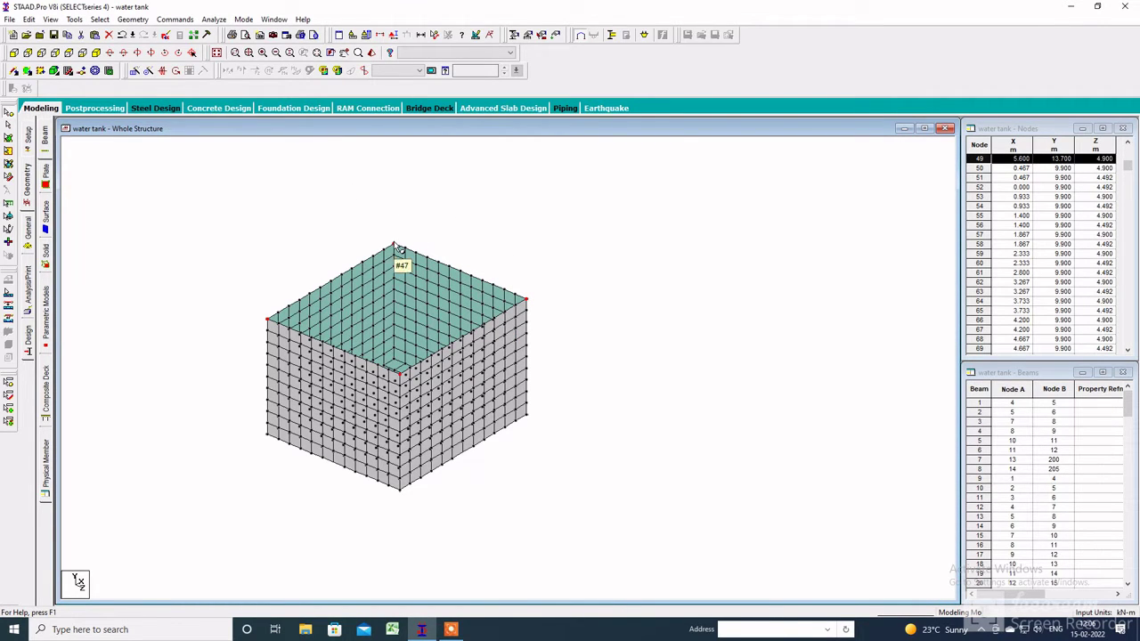
- Restrict the view to the X-Z plane section through node 47 at the tank's top
click(381, 36)
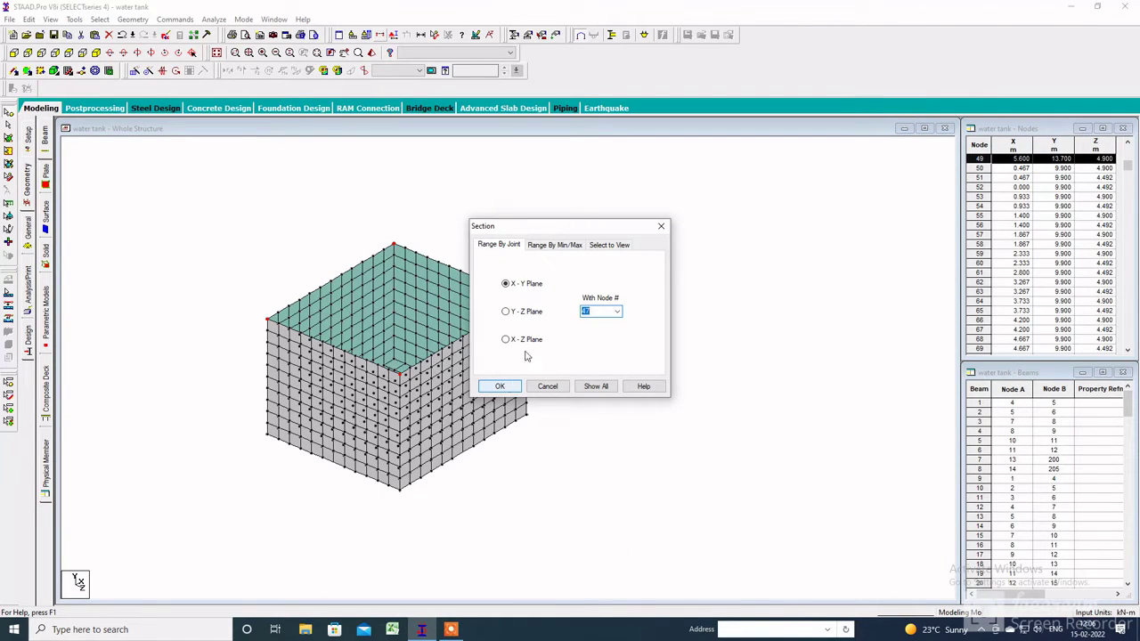
click(506, 340)
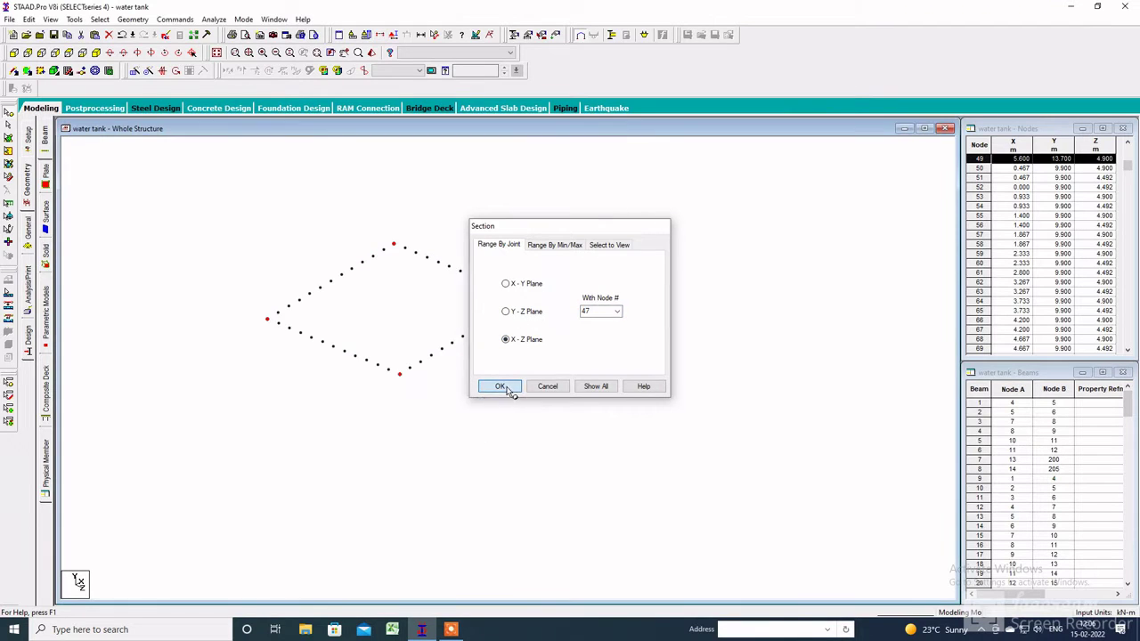
click(498, 387)
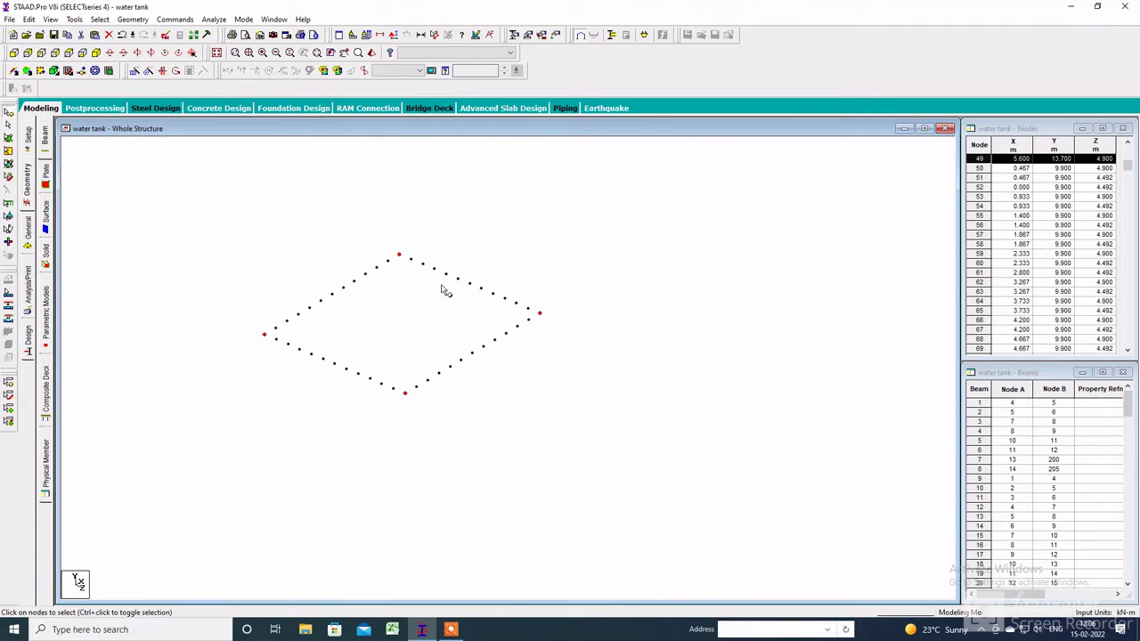
- Add a diagonal beam between top corner nodes 46 and 49 and insert two equally spaced nodes into it
click(27, 70)
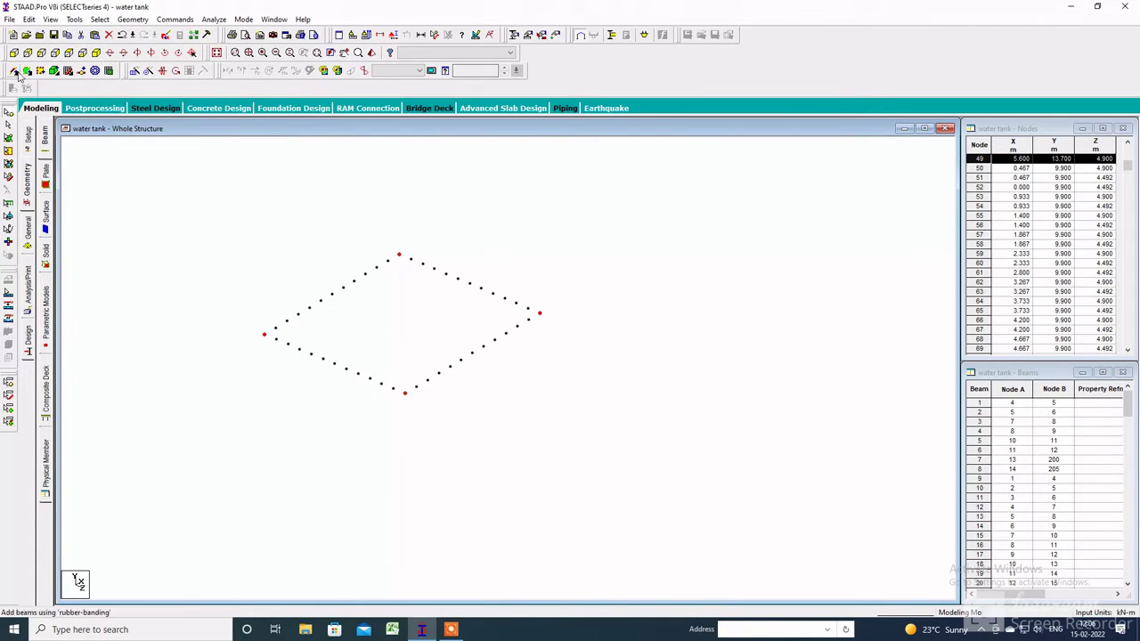
click(265, 335)
click(540, 314)
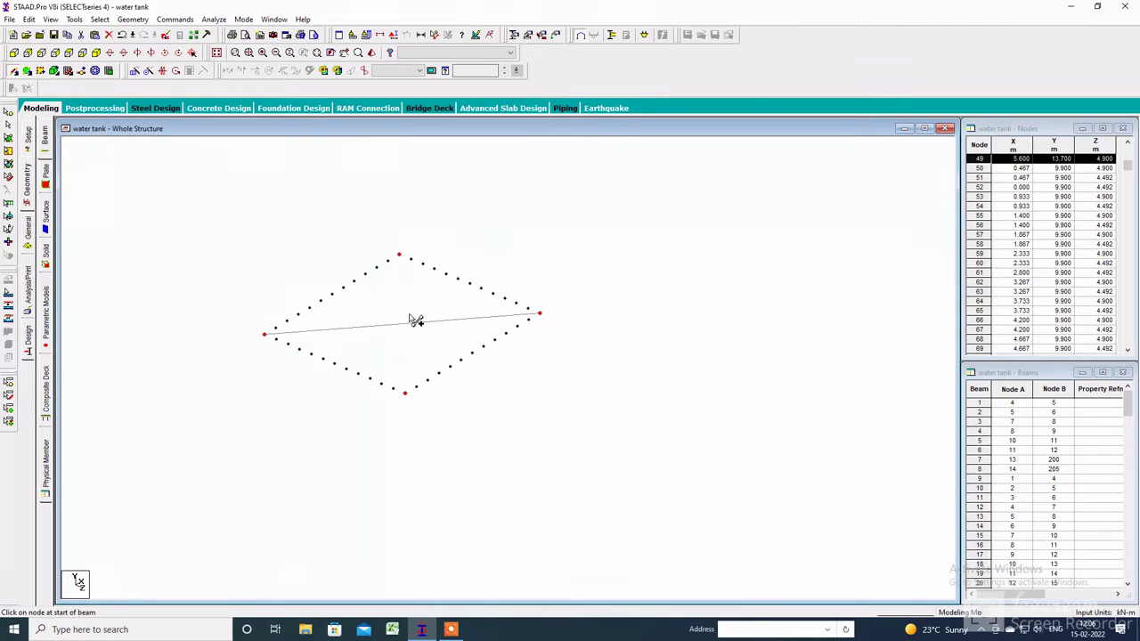
click(416, 321)
click(568, 340)
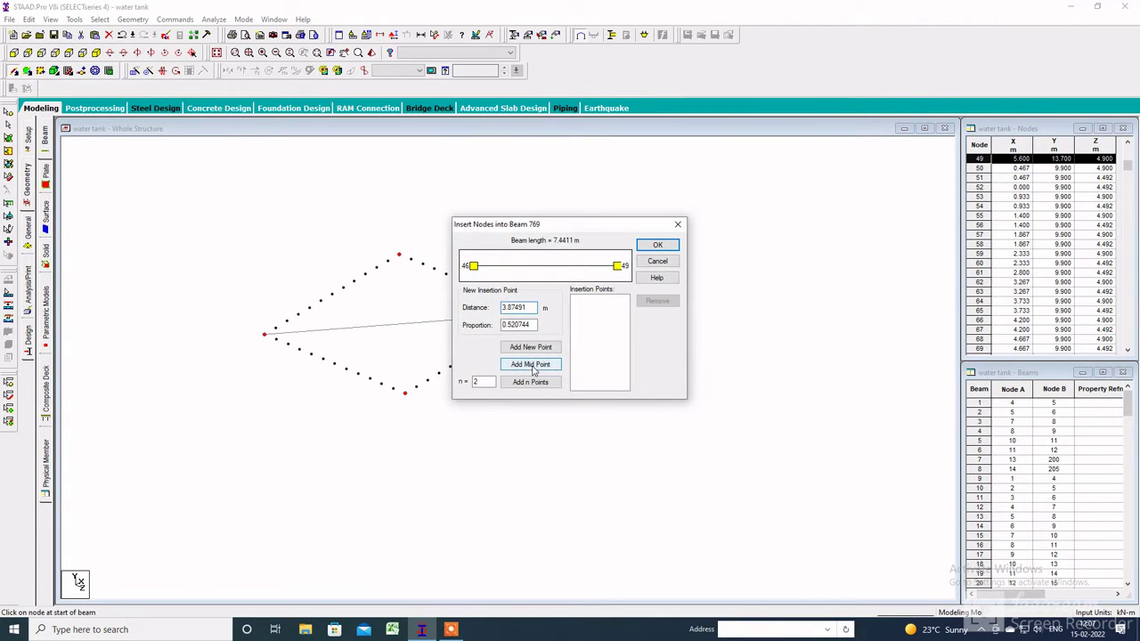
click(531, 381)
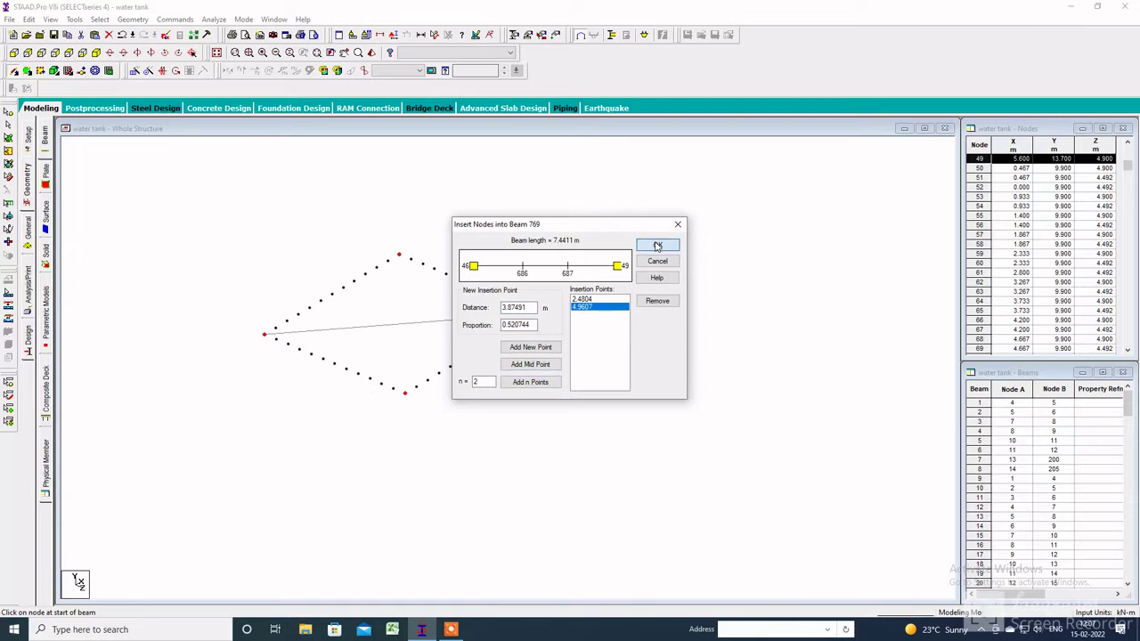
click(658, 245)
- Add the opposite diagonal beam between top corner nodes 47 and 48 and insert two equally spaced nodes
drag(400, 257, 410, 400)
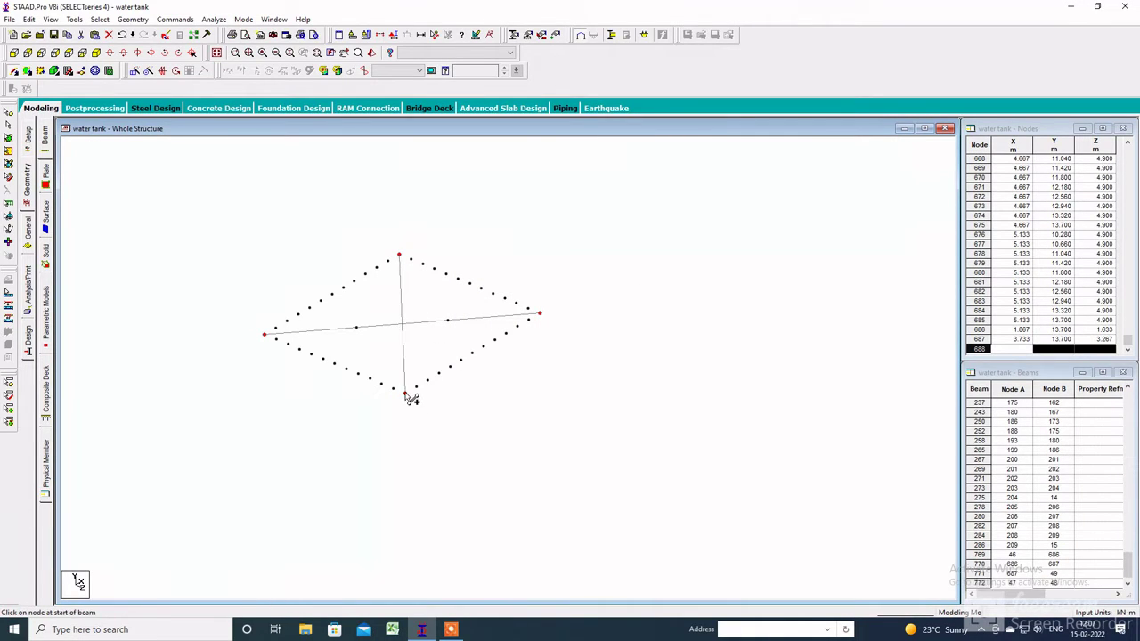
click(412, 345)
click(584, 340)
click(545, 380)
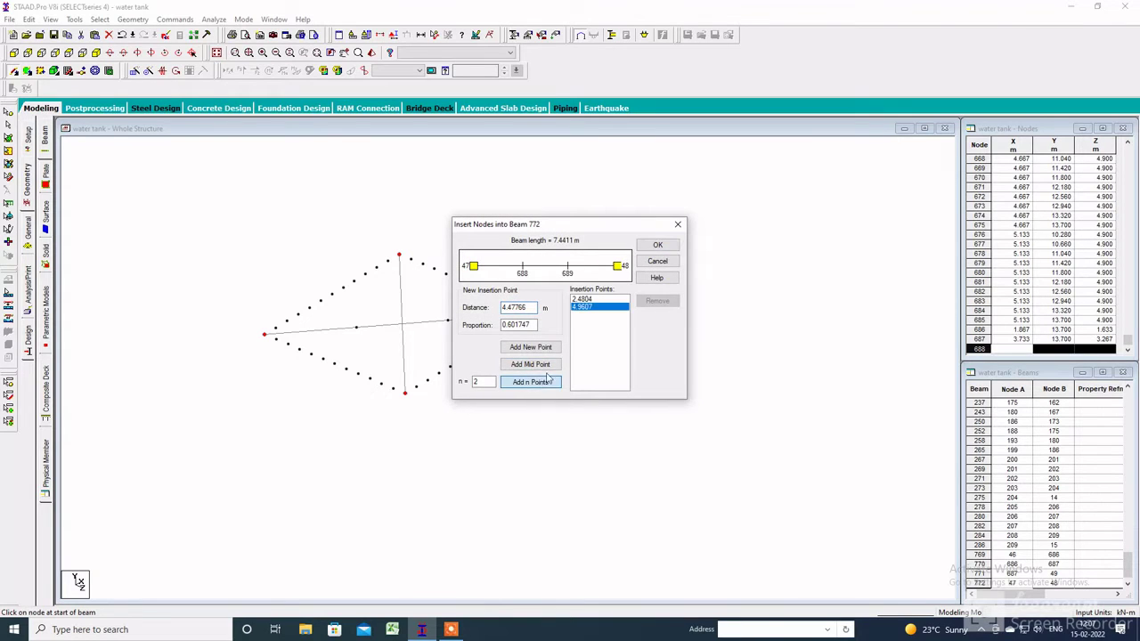
click(658, 245)
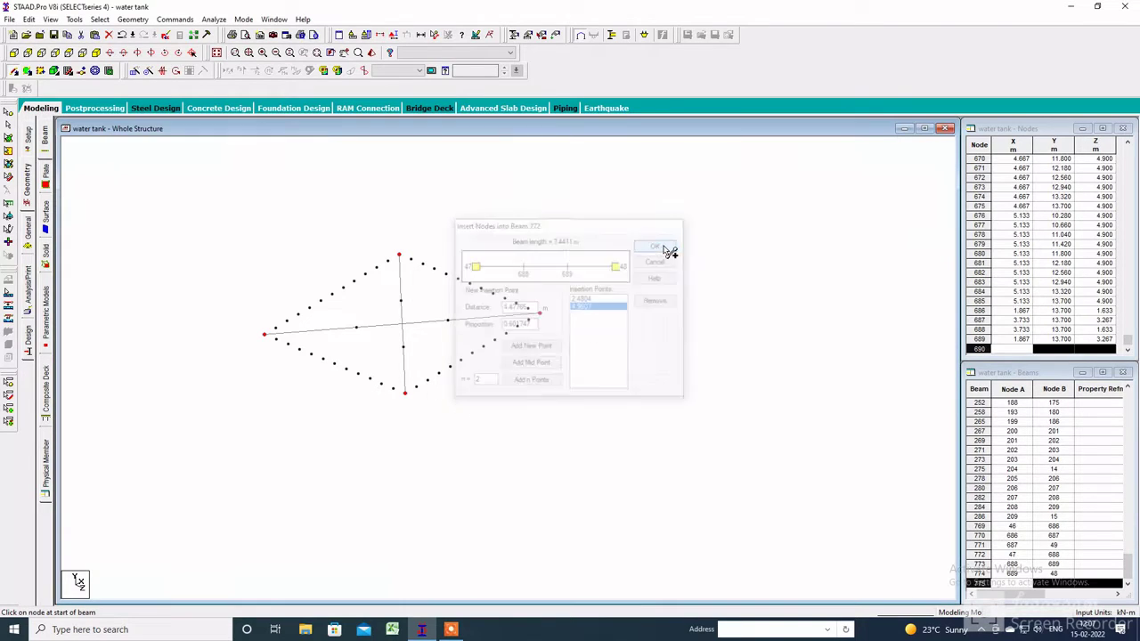
- Mesh the top slab strip along the Z = 0 edge, bounded by the inner diagonal nodes, using quadrilateral plates with 10 divisions per side
click(96, 71)
click(265, 334)
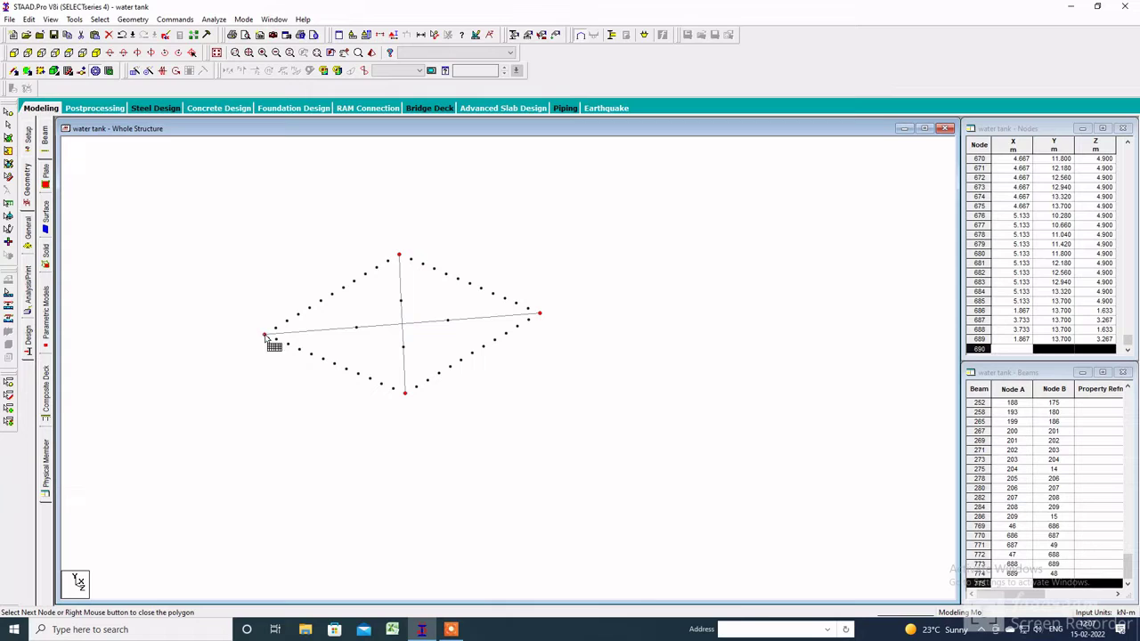
click(356, 328)
click(401, 301)
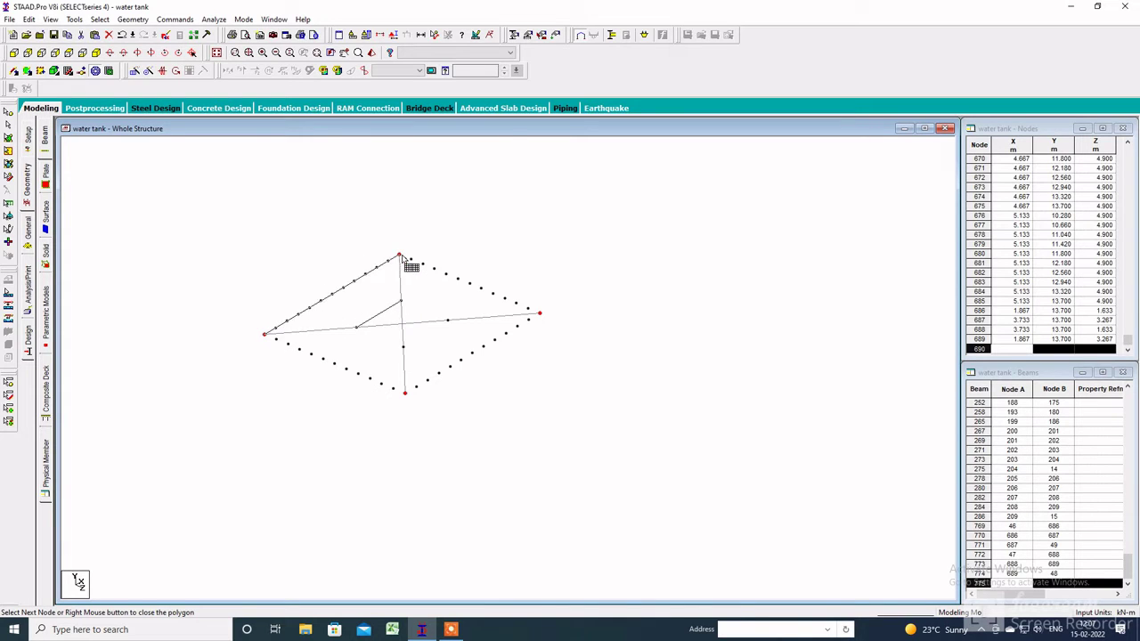
click(400, 258)
click(265, 335)
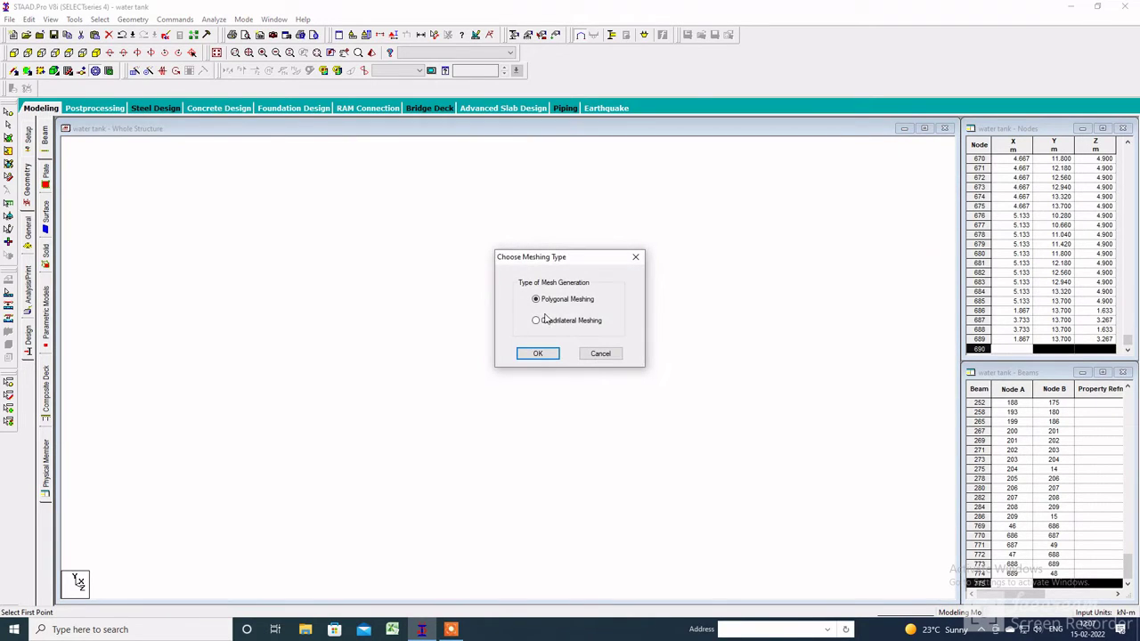
click(539, 354)
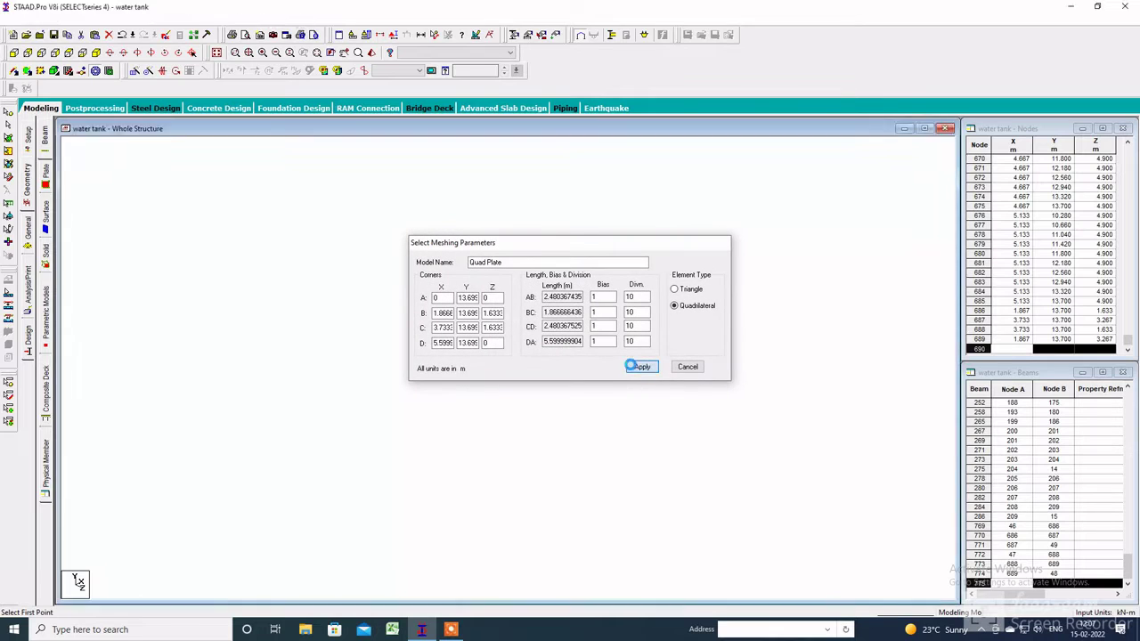
click(642, 367)
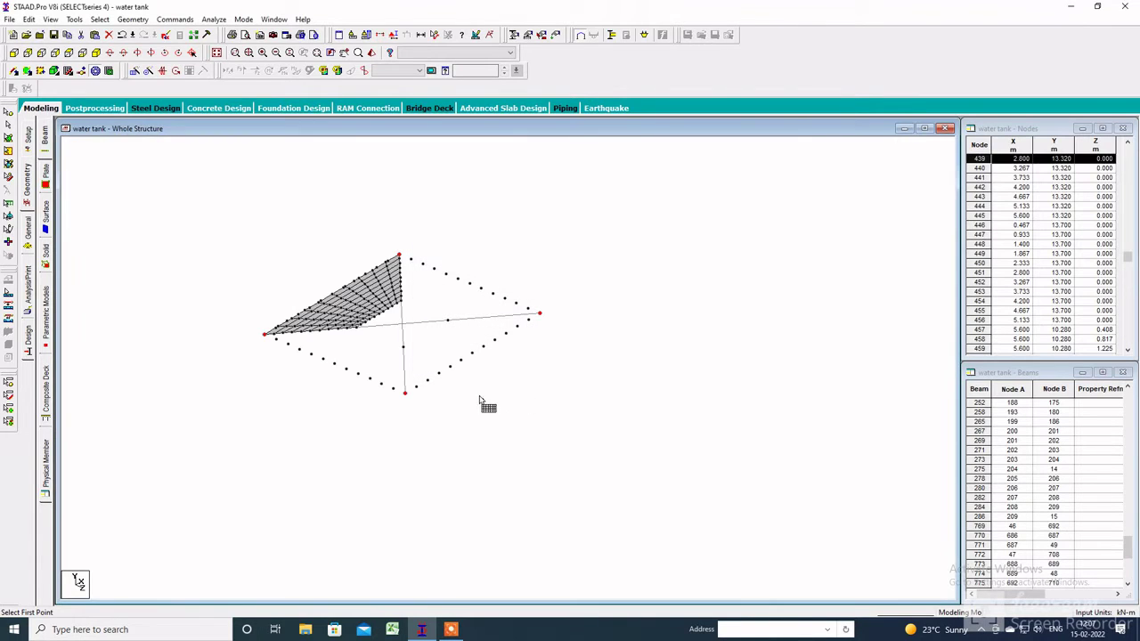
- Mesh the top slab strip along the X = 0 edge with quadrilateral plates, using 10 divisions per side
click(265, 336)
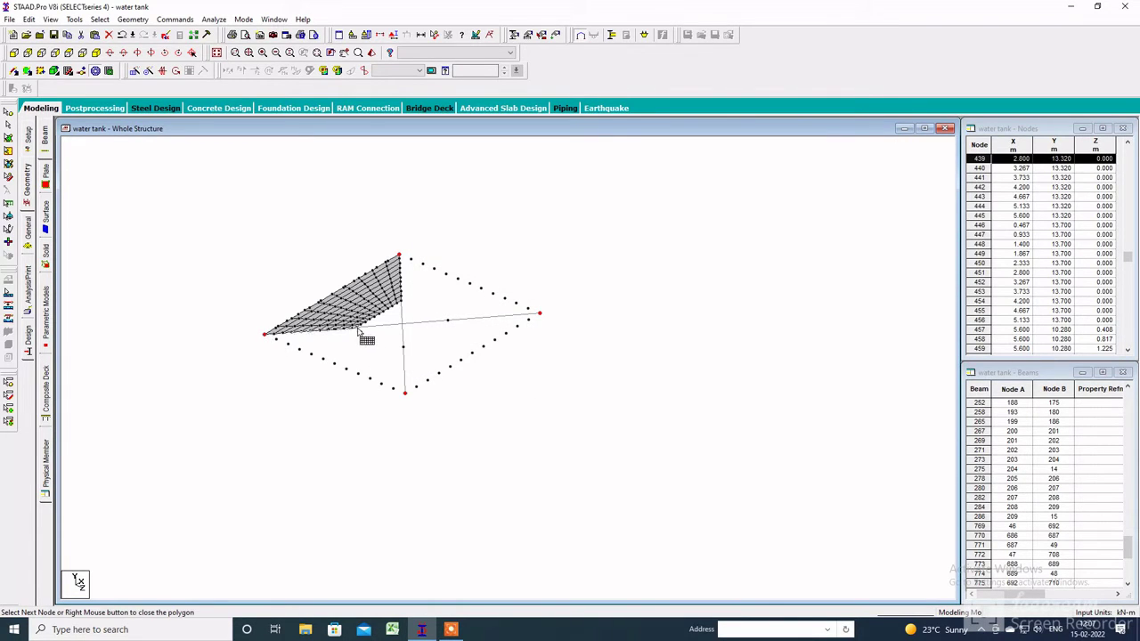
click(405, 392)
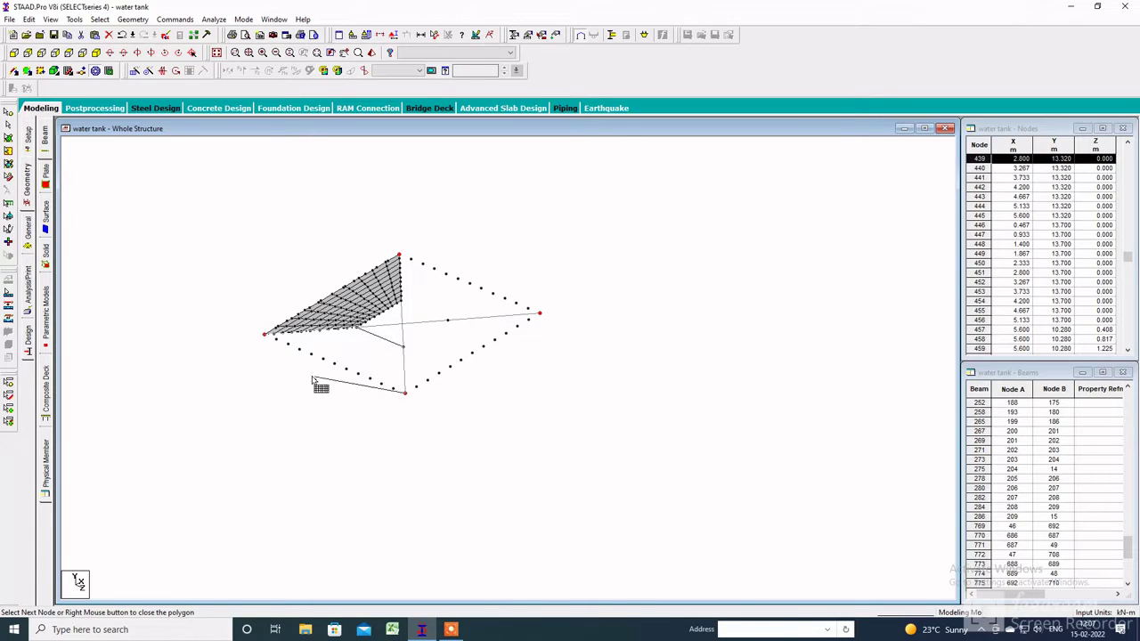
click(267, 337)
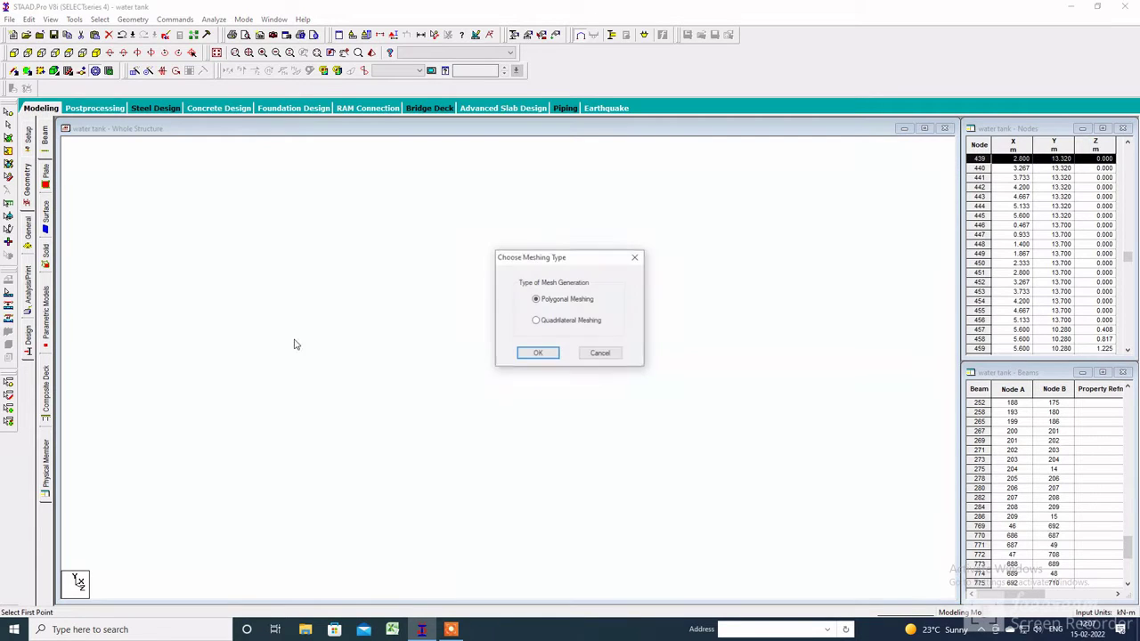
click(538, 357)
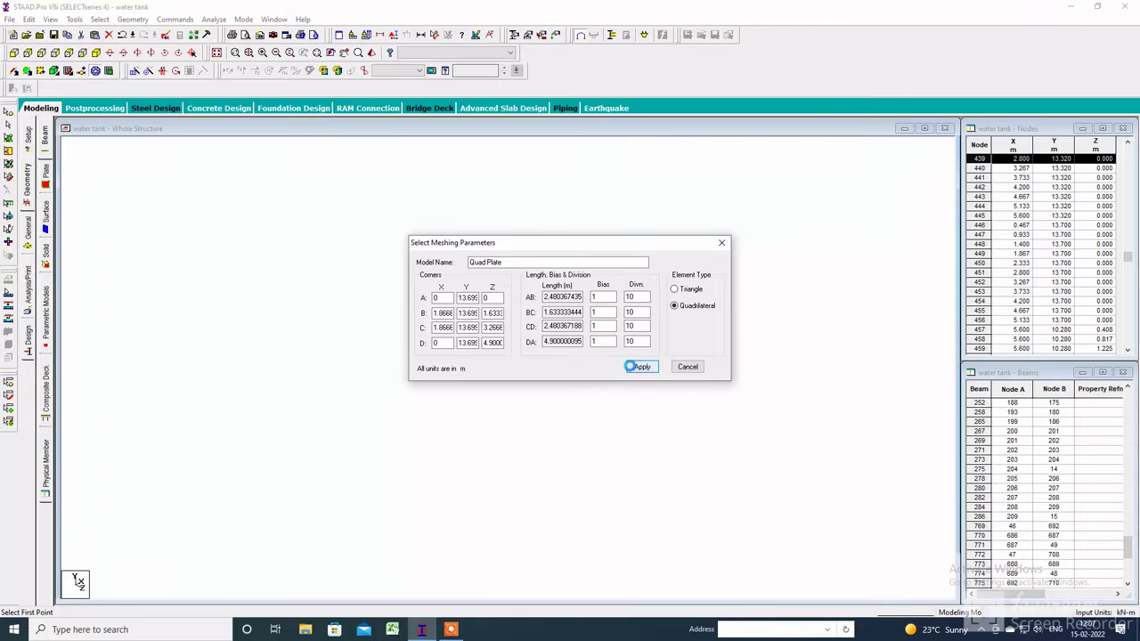
click(640, 364)
- Try meshing the top strip along Z = 4.9 m, outlining its 5.6 m outer edge first with 10 divisions per side, and undo it
click(405, 392)
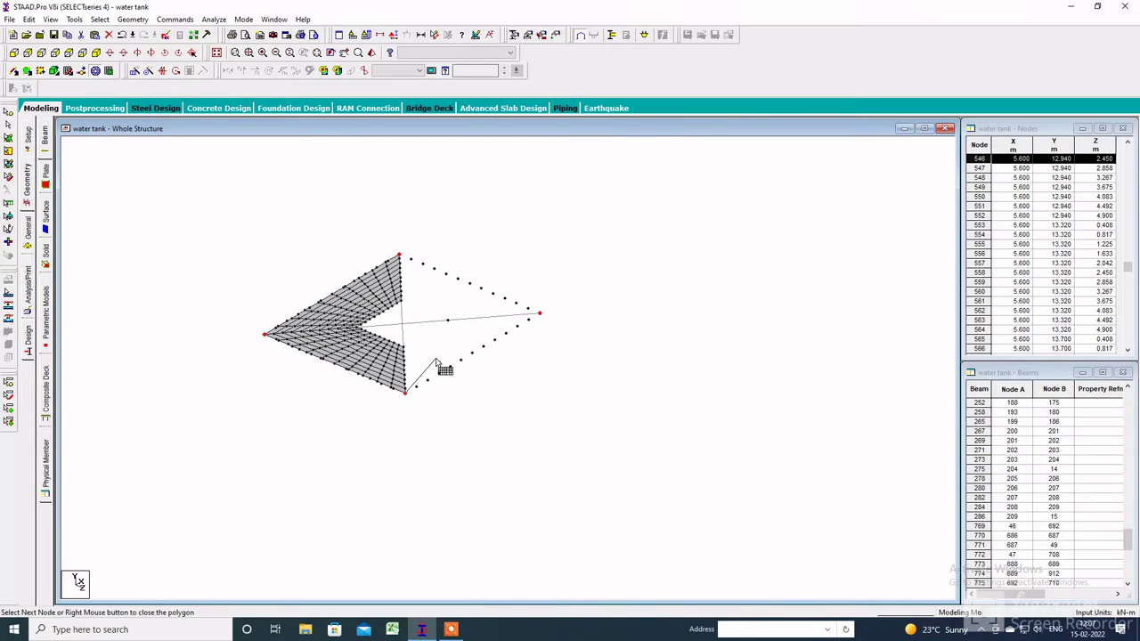
click(539, 314)
click(448, 319)
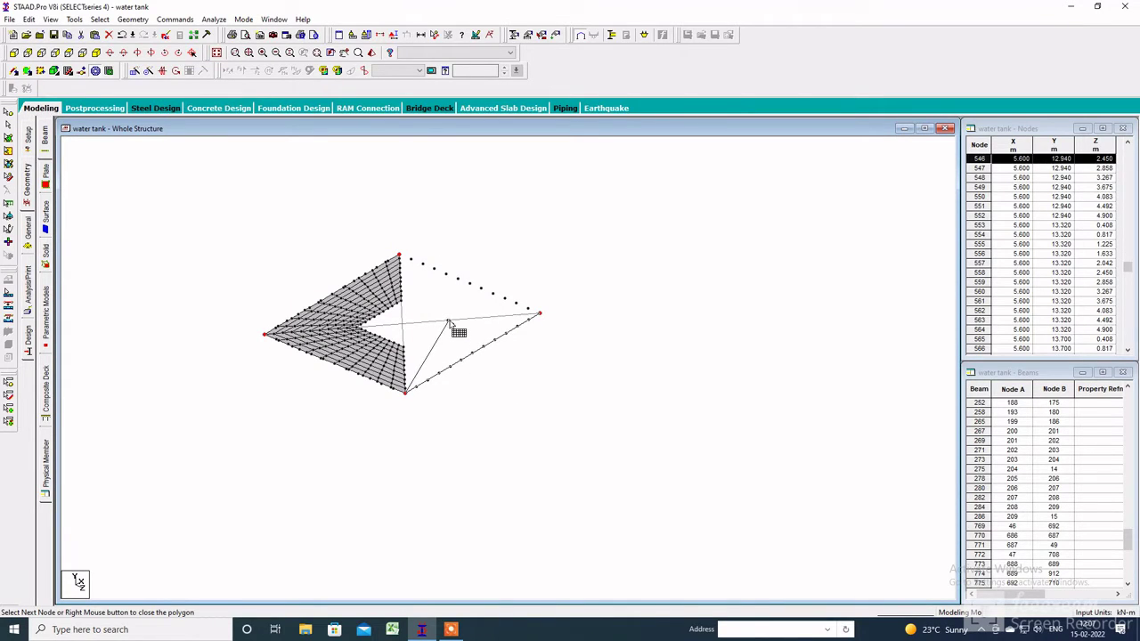
click(406, 392)
click(538, 354)
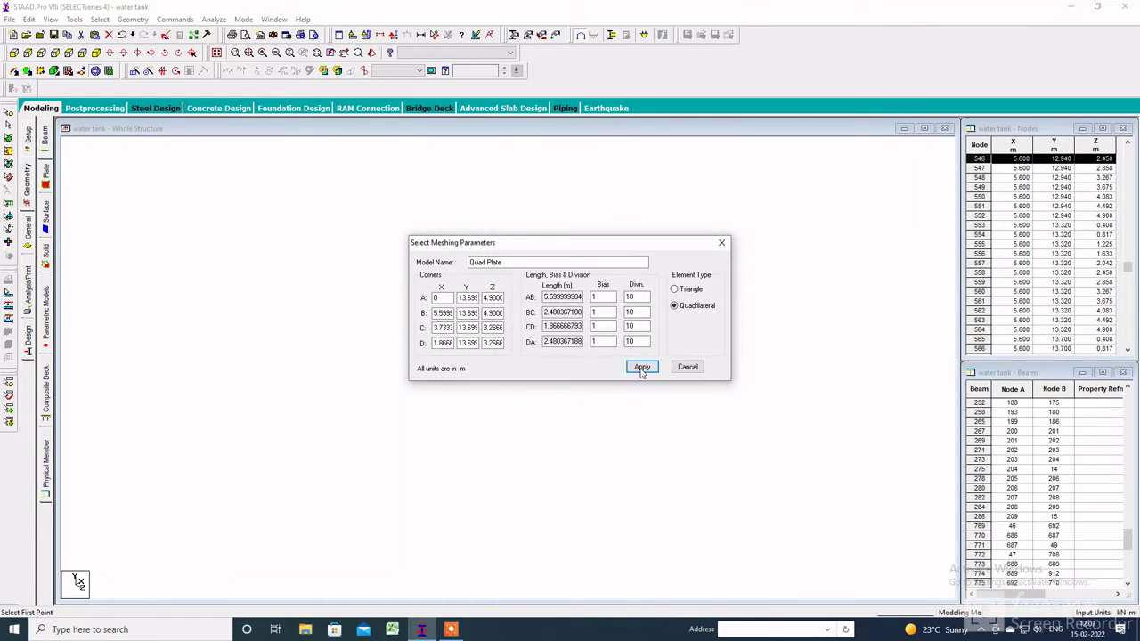
click(638, 364)
key(ctrl+z)
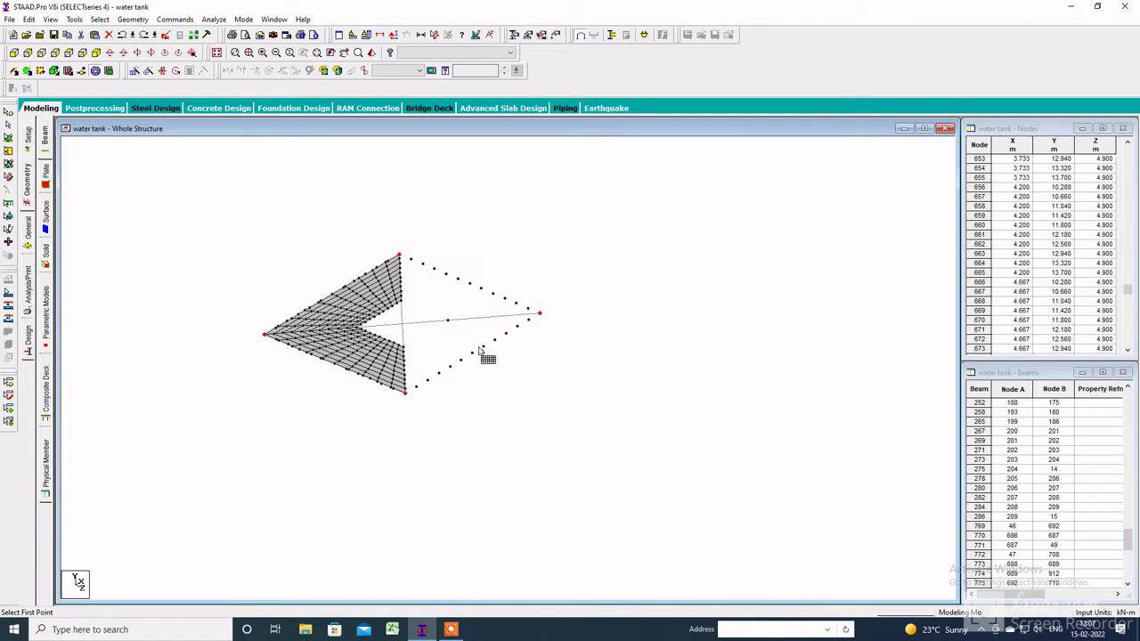
- Mesh the top slab strip along Z = 4.9 m with quadrilateral plates, outlining it through the inner diagonal nodes before the far corner
click(406, 392)
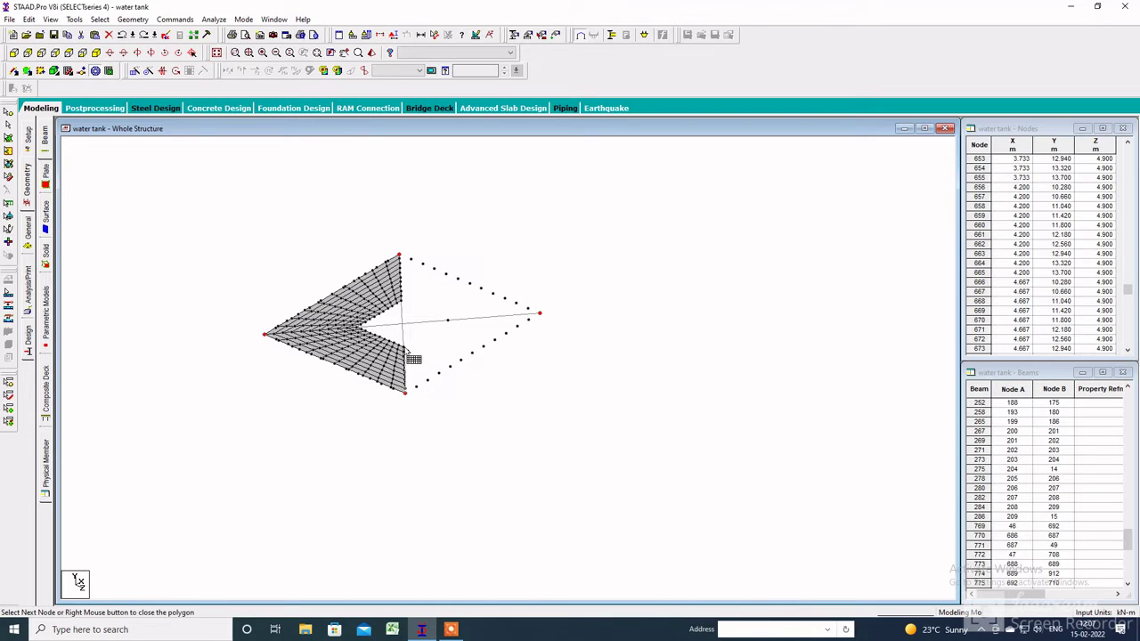
click(448, 320)
click(539, 317)
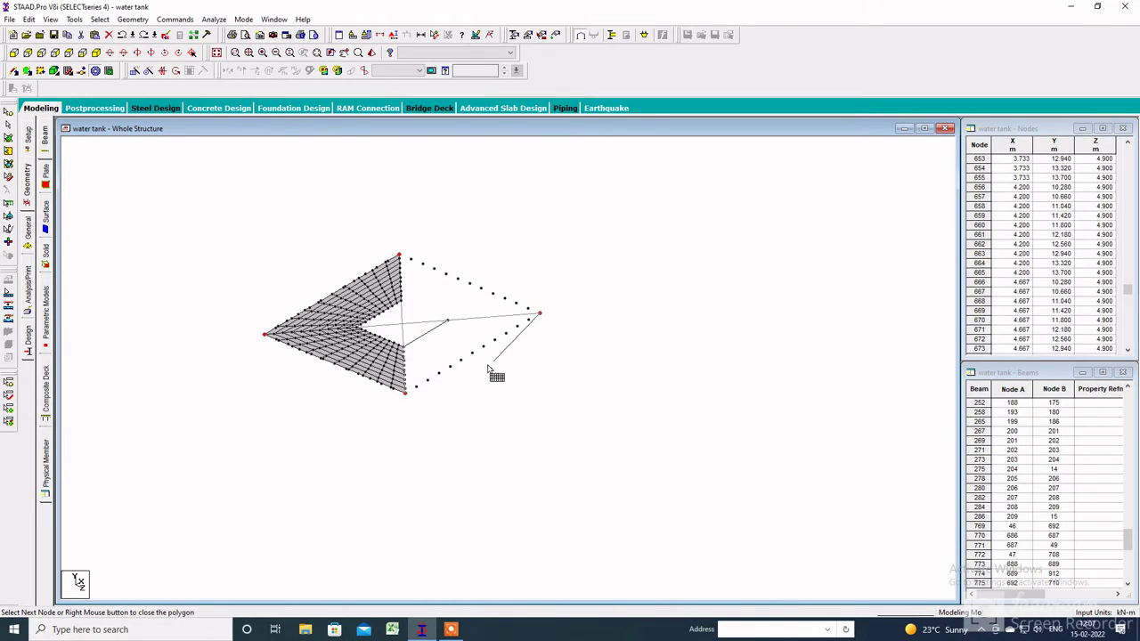
click(406, 393)
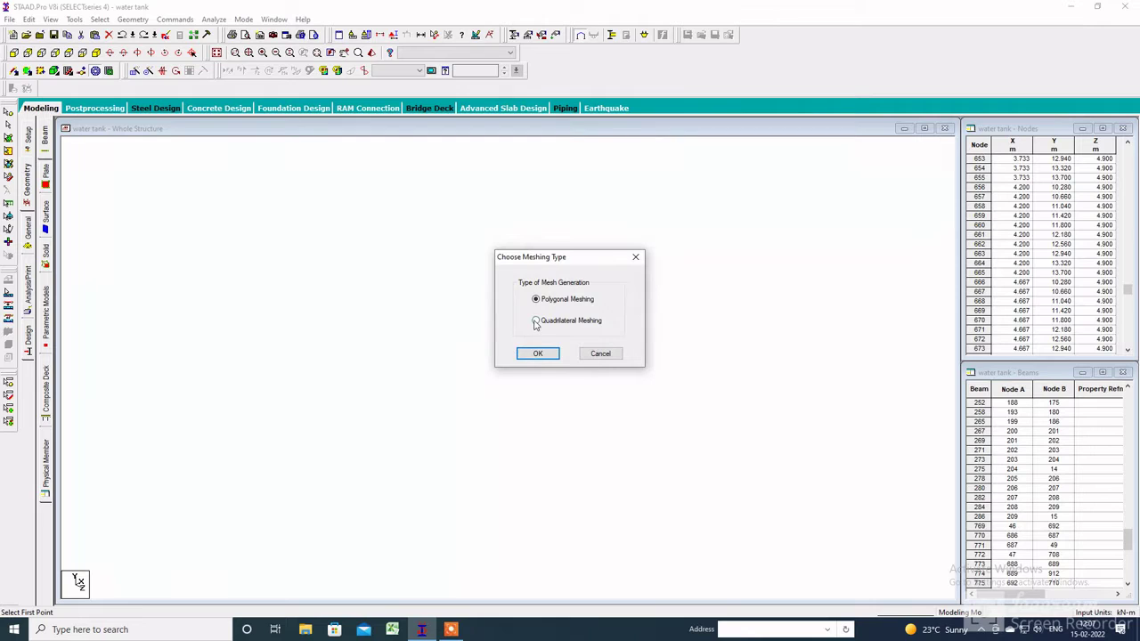
click(535, 323)
click(536, 353)
click(640, 367)
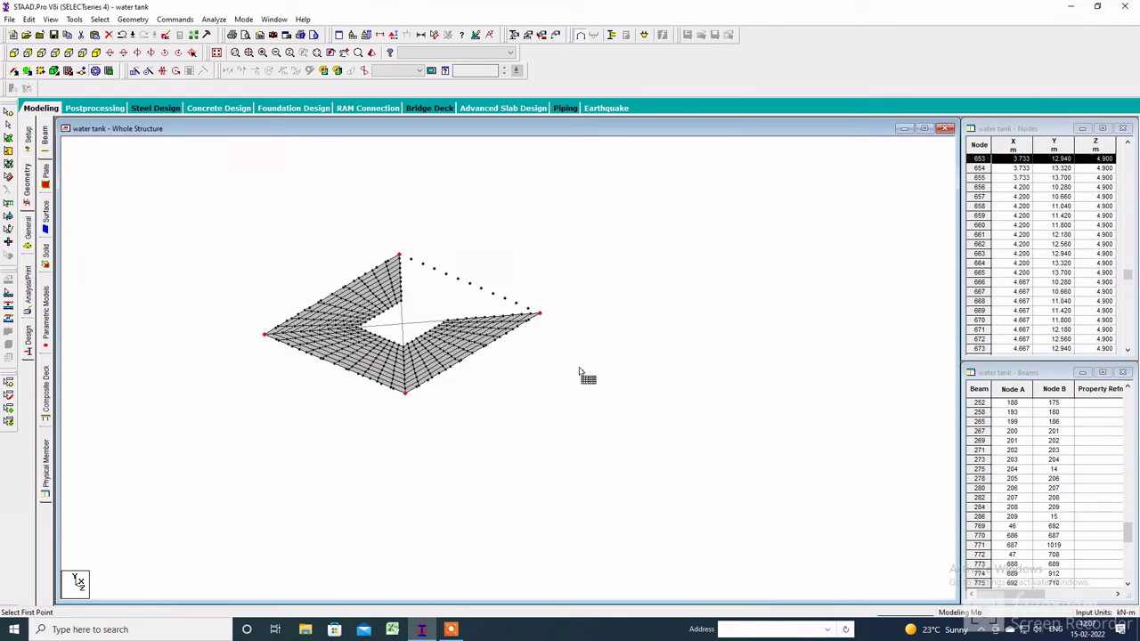
- Mesh the remaining top slab strip along X = 5.6 m with quadrilateral plates, using 10 divisions per side
click(540, 317)
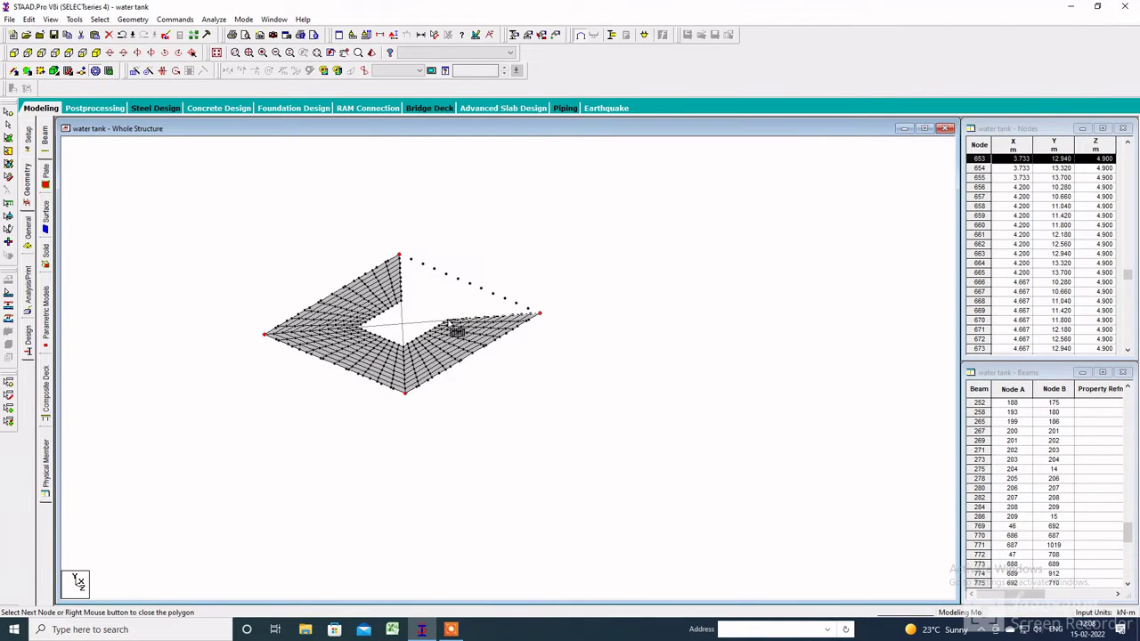
click(401, 258)
click(540, 316)
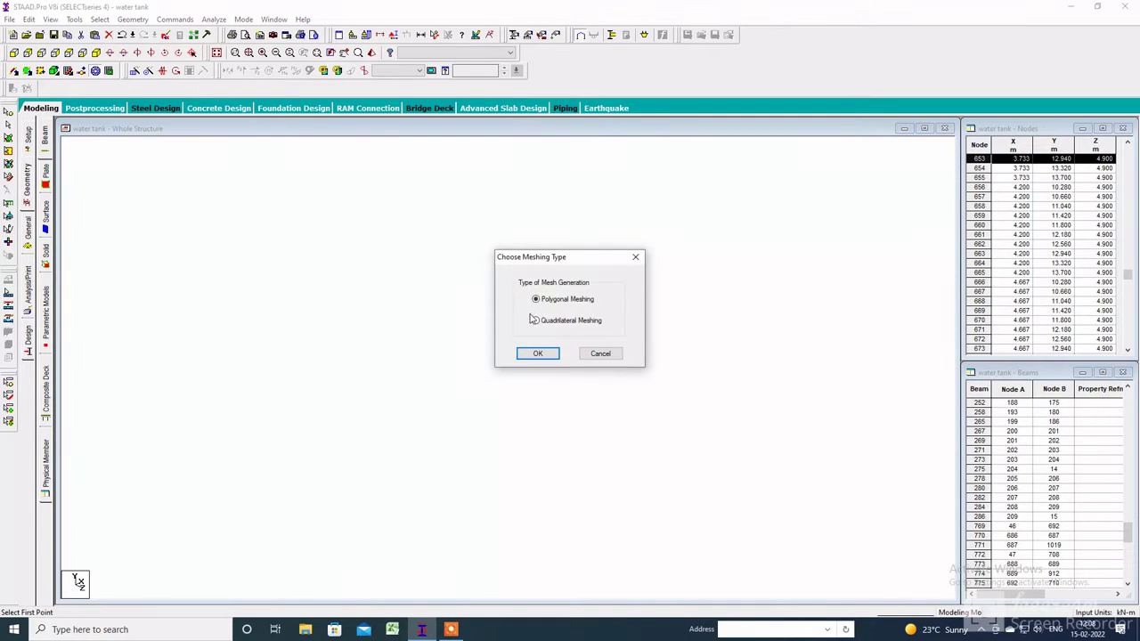
click(550, 358)
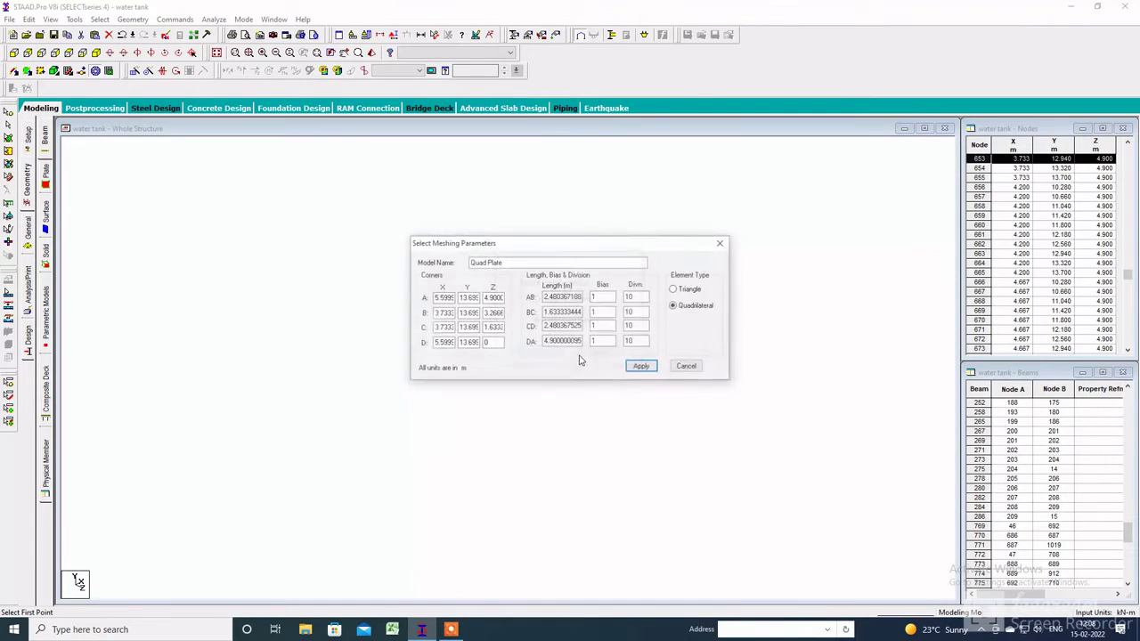
click(632, 368)
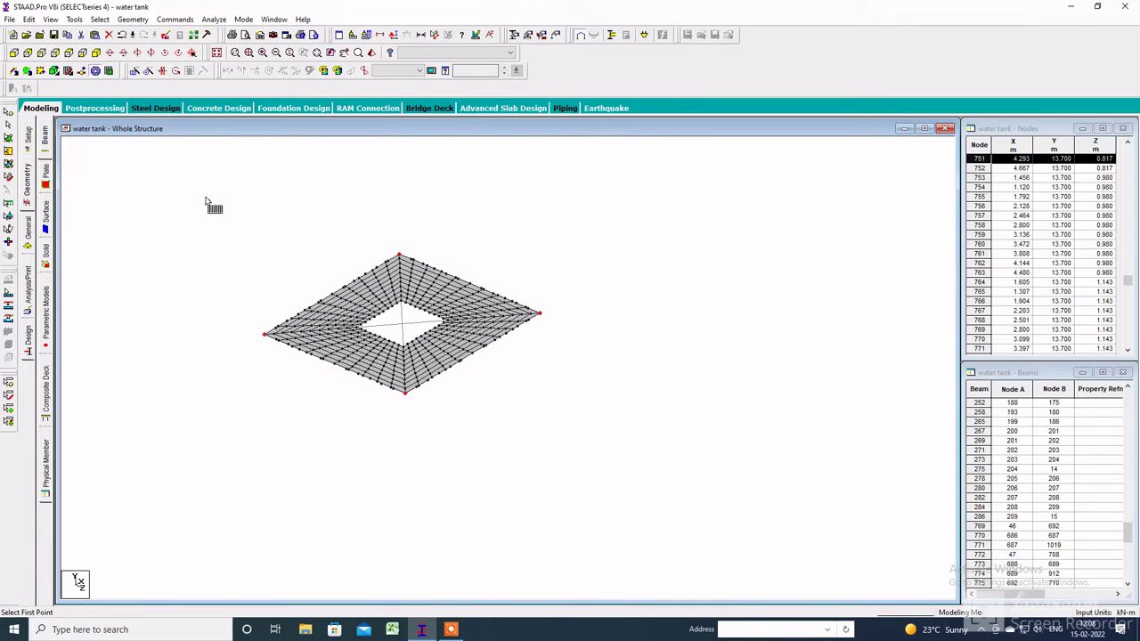
- Delete all beams left in the isolated top slab, including those crossing the central opening, and redisplay the whole structure
click(7, 126)
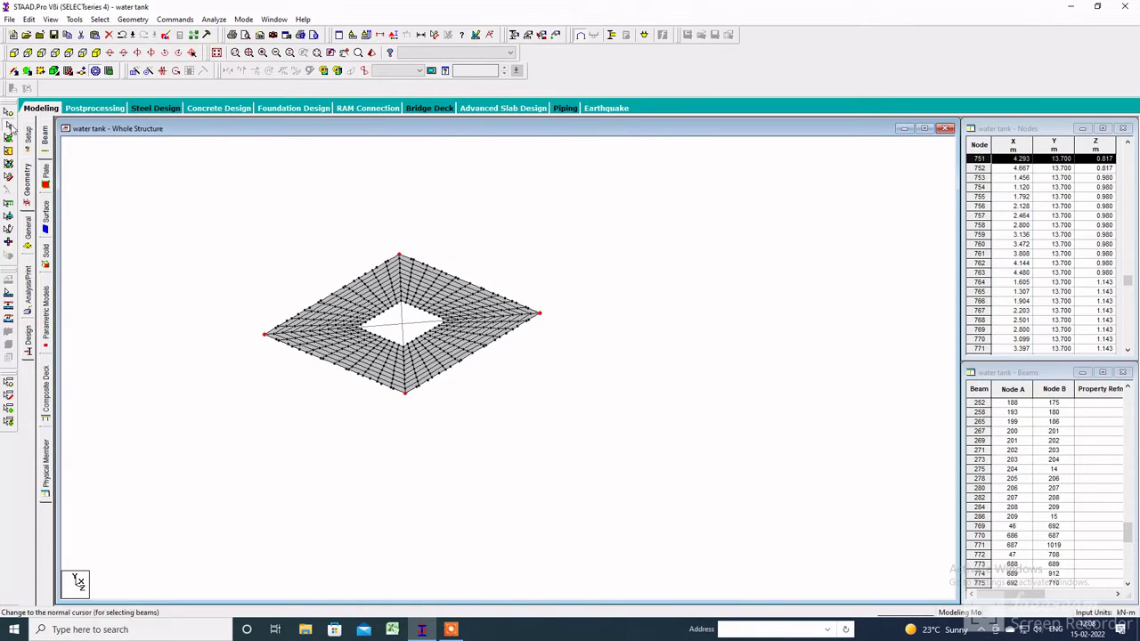
click(401, 330)
drag(579, 221, 258, 458)
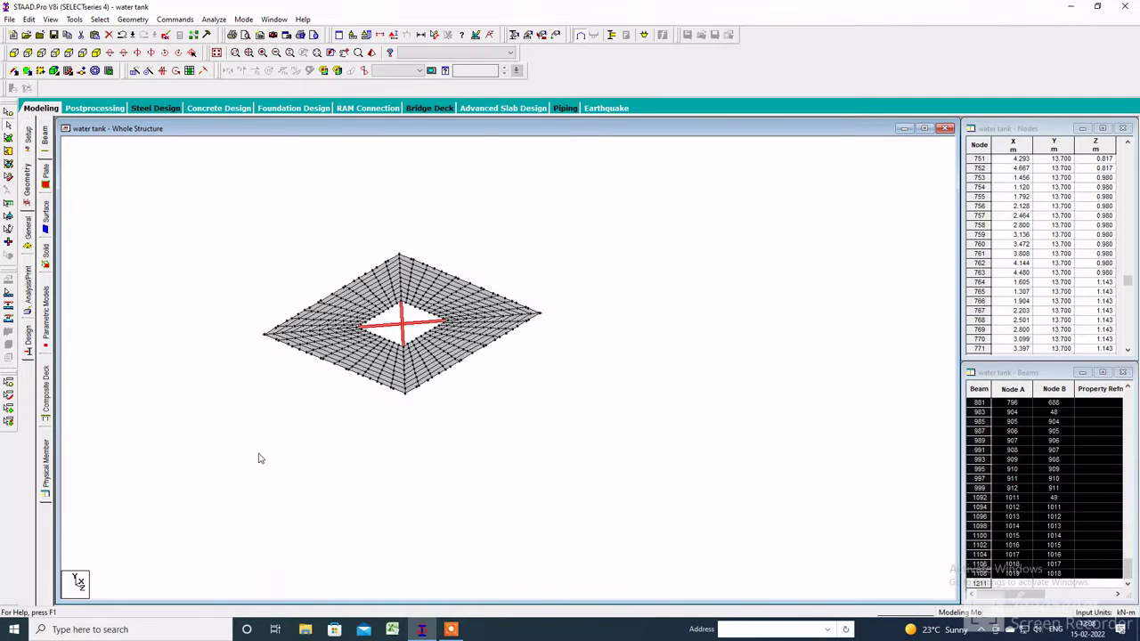
key(Delete)
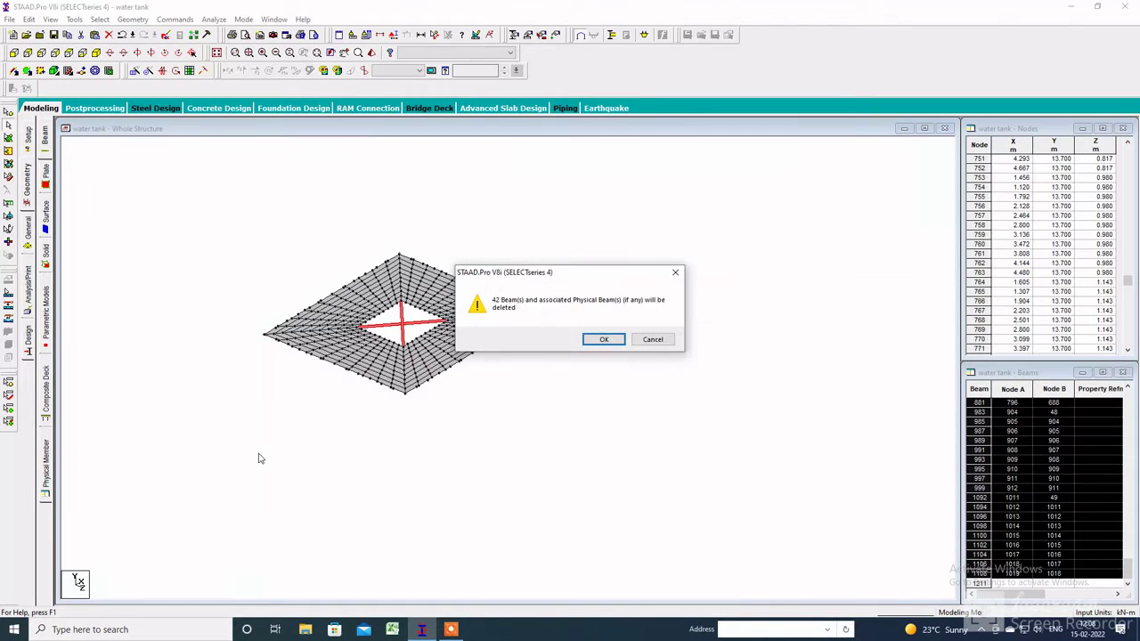
click(605, 340)
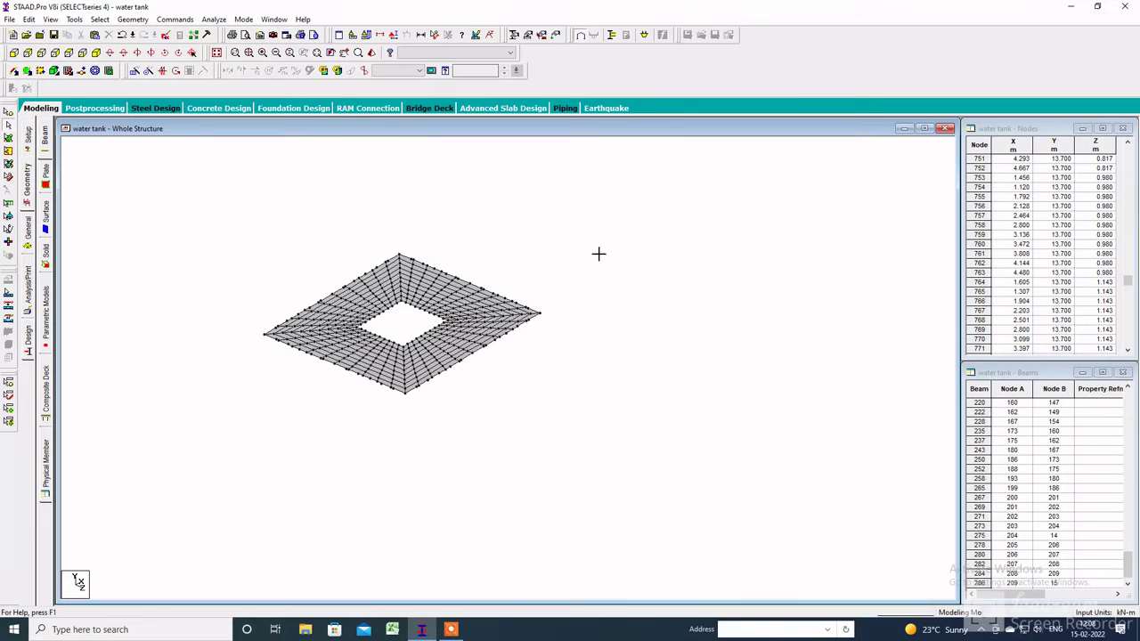
click(218, 54)
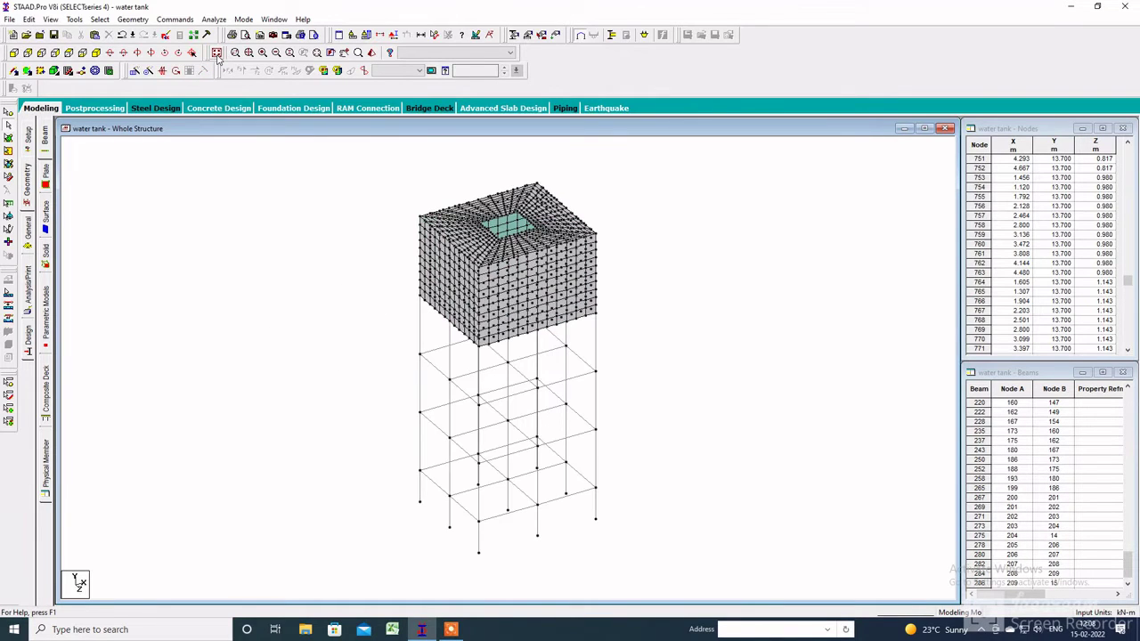
- Inspect the complete frame and meshed tank in a 3D rendered view, and close that view
scroll(683, 267, down, 3)
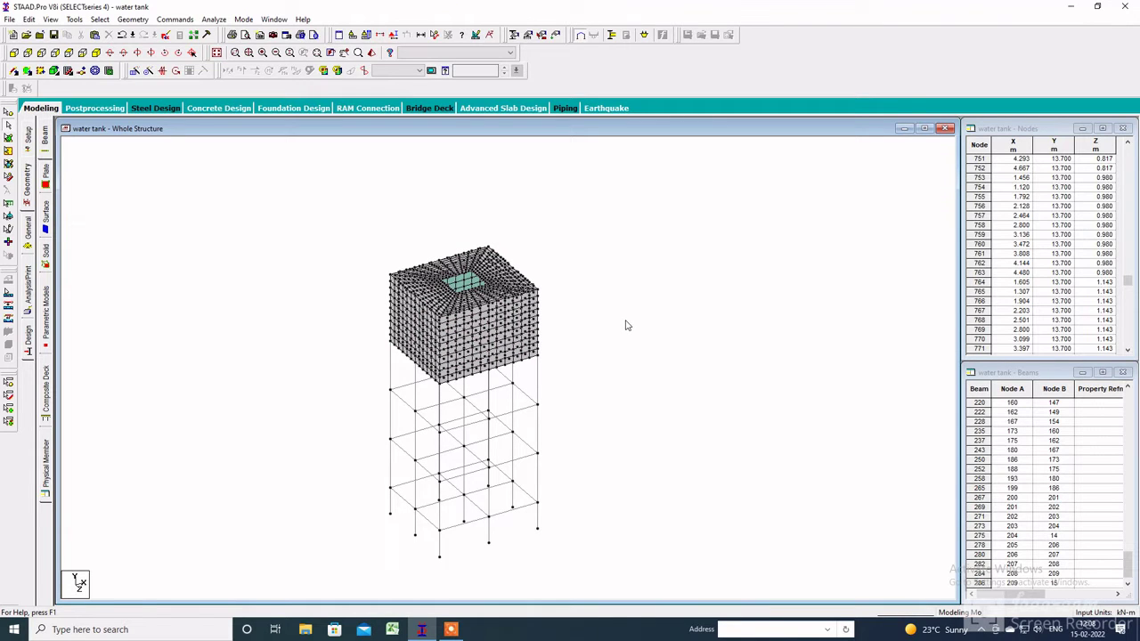
click(375, 53)
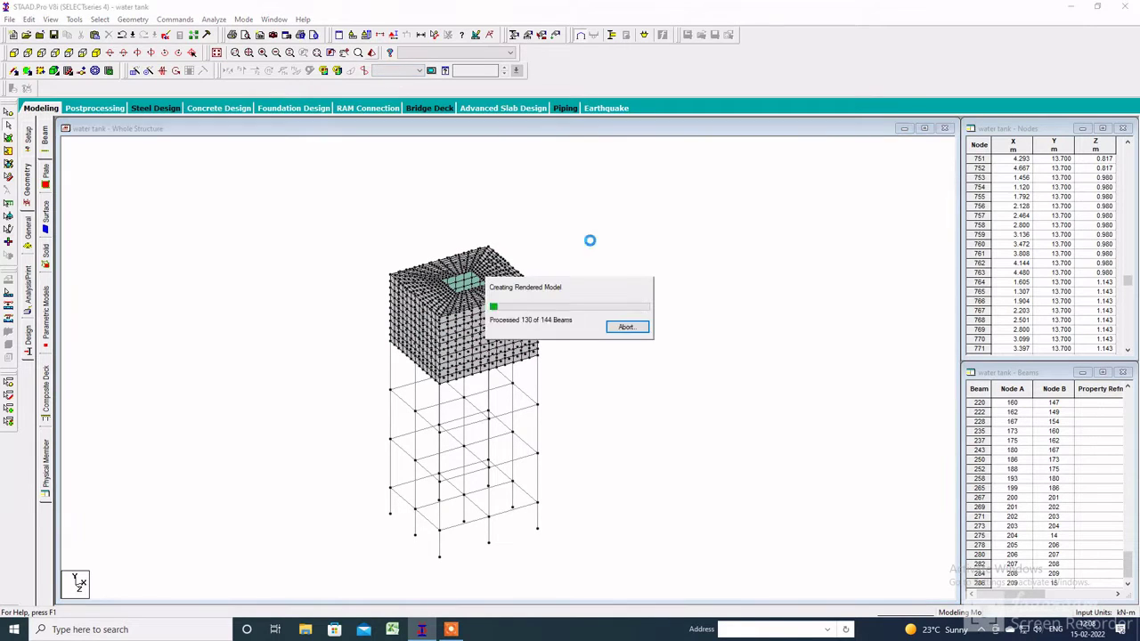
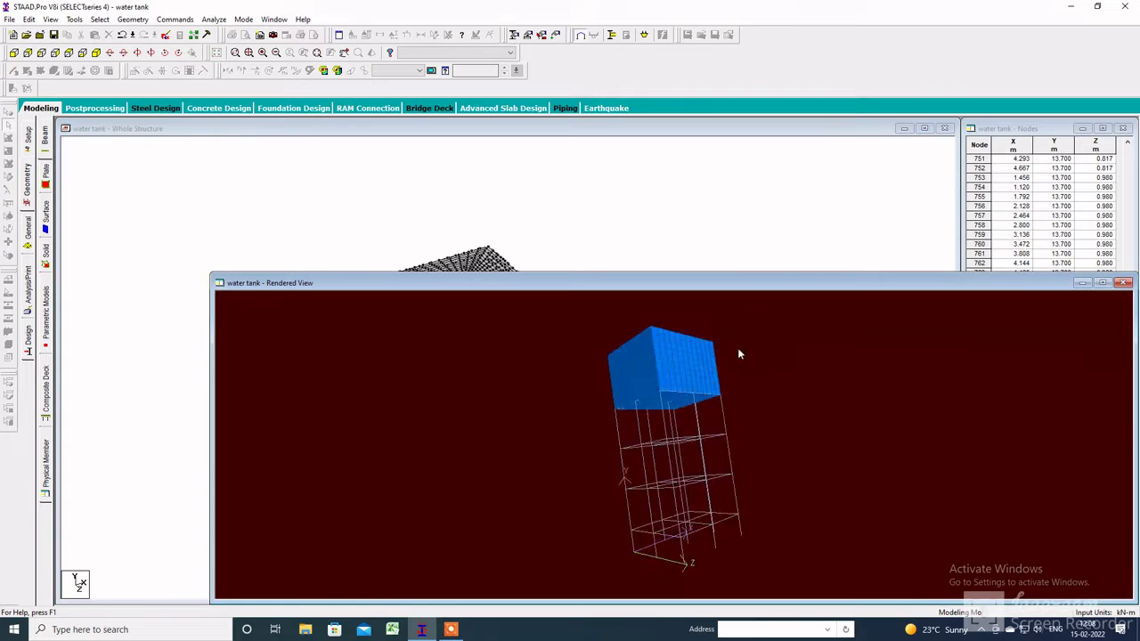
click(1124, 283)
- Turn off the fill of plates, solids and surfaces in the structure diagram settings
right_click(581, 216)
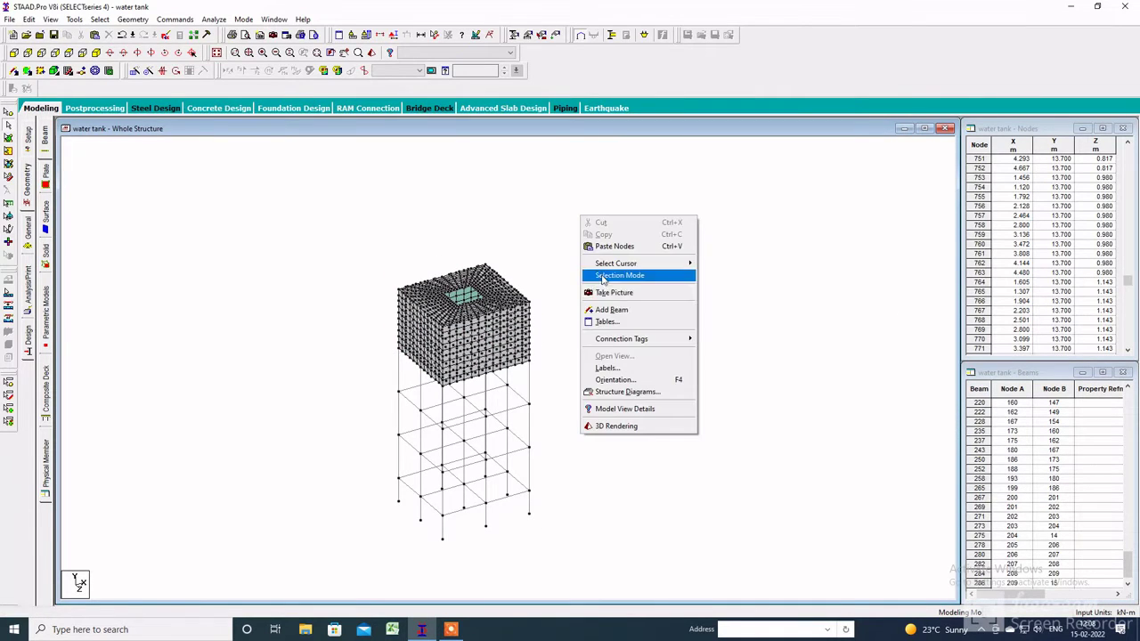
click(621, 392)
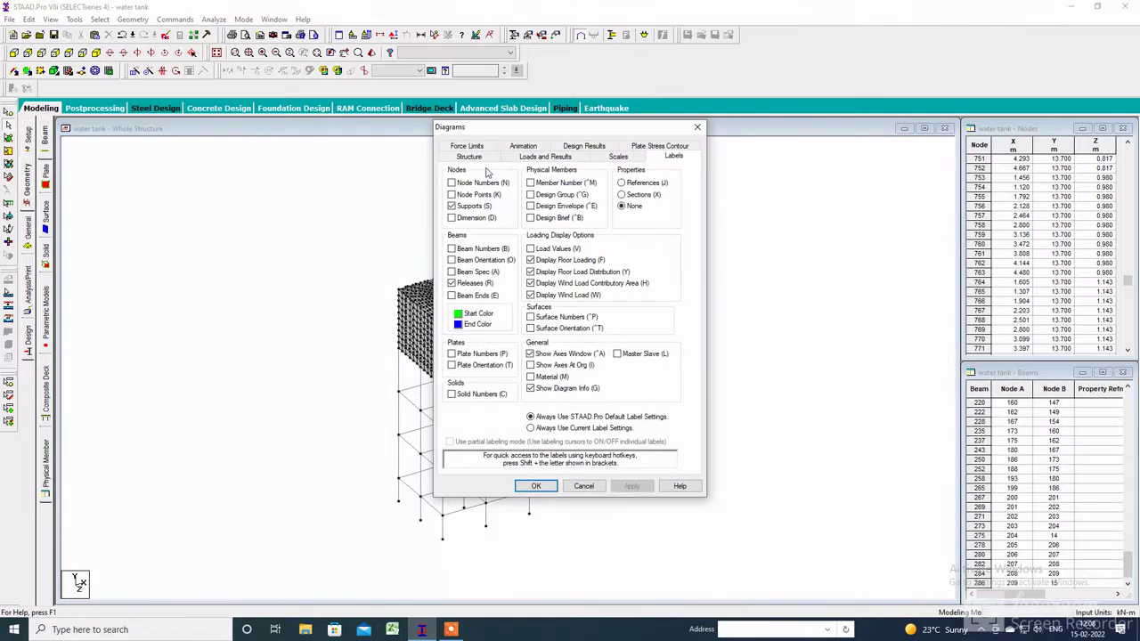
click(531, 192)
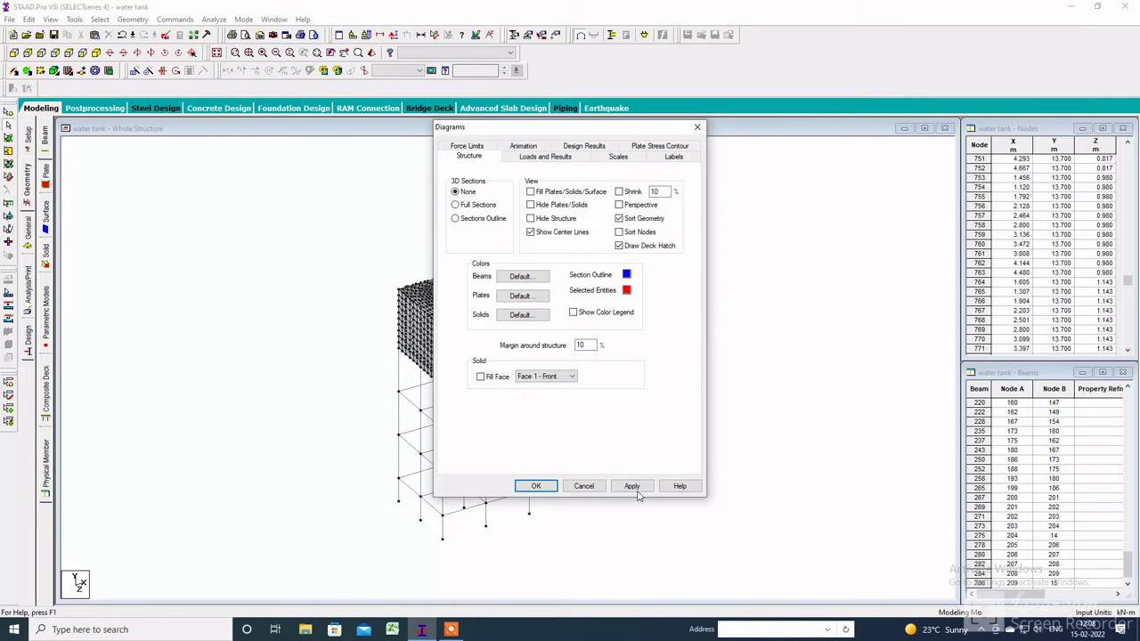
click(632, 485)
click(536, 486)
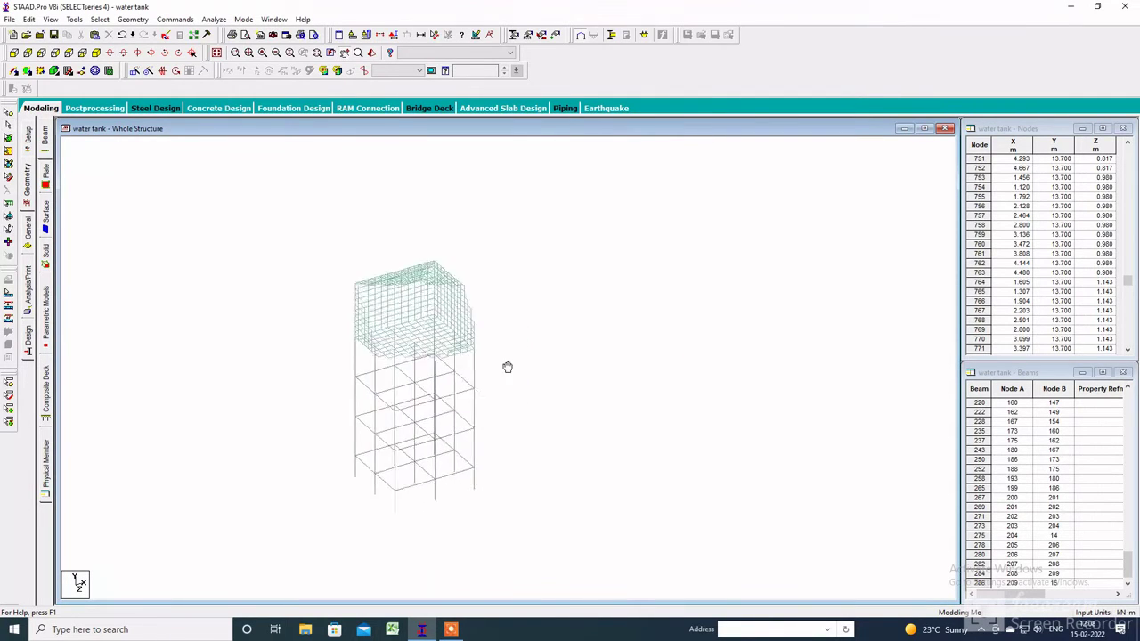
- Create a fixed support definition for the structure
click(28, 227)
click(45, 223)
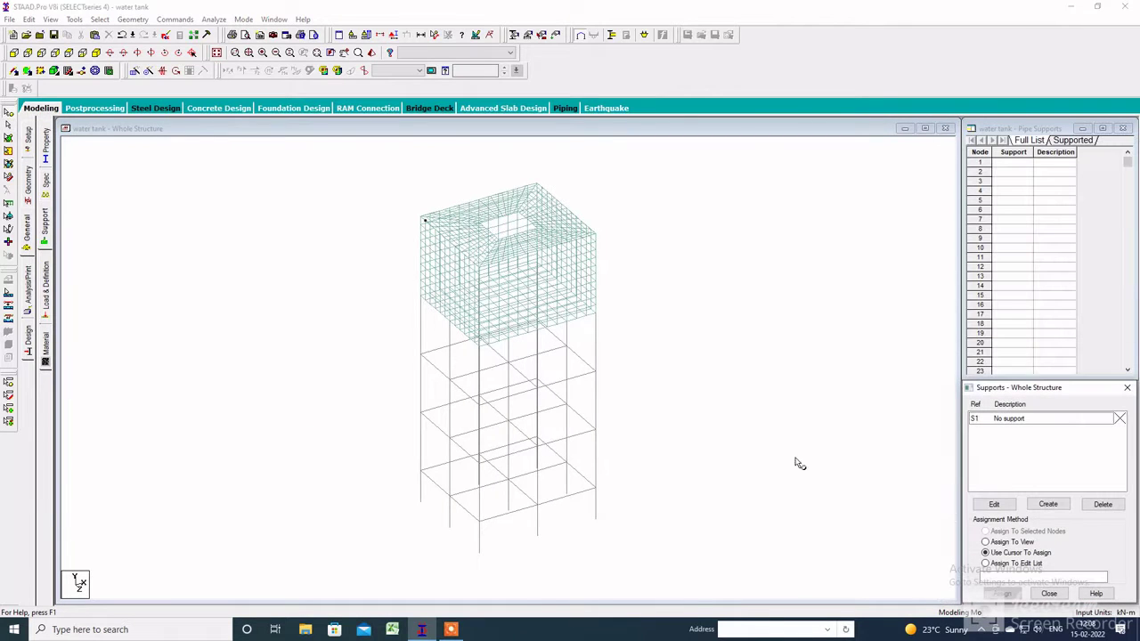
click(1048, 505)
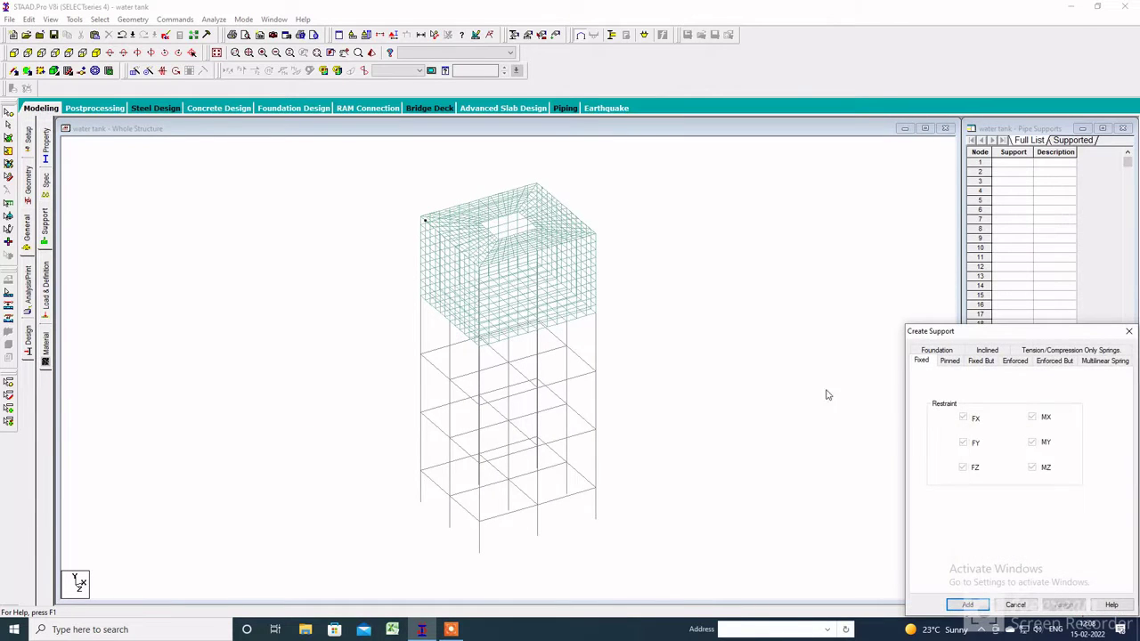
click(977, 607)
- Assign the fixed support to all column base nodes, selecting them together in the front view
click(1005, 431)
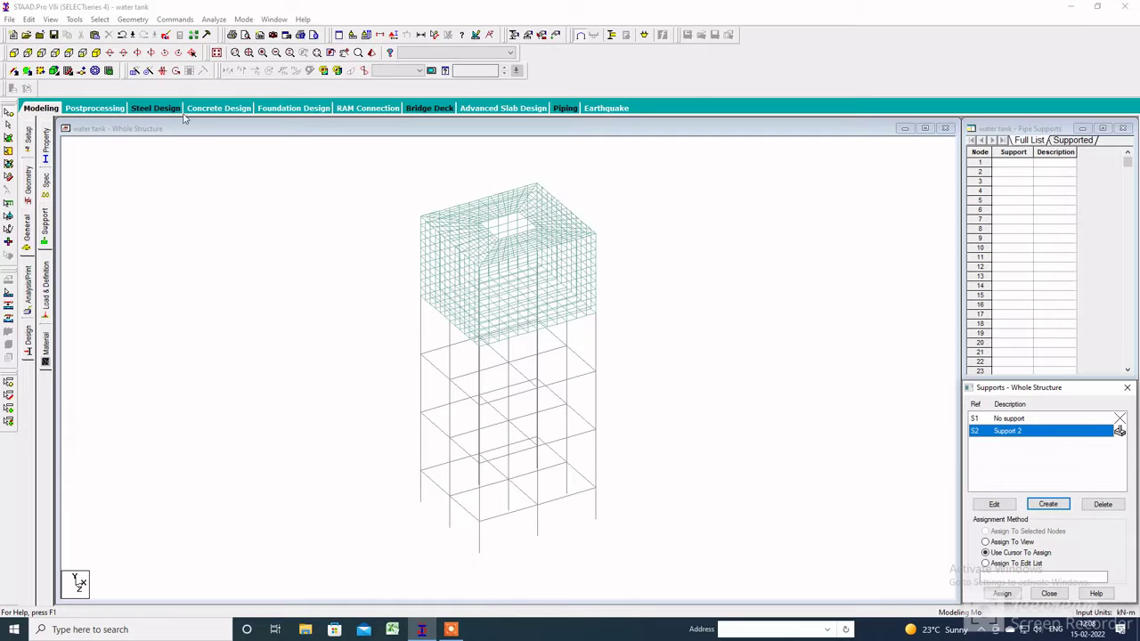
click(14, 54)
drag(658, 538, 293, 599)
click(1003, 594)
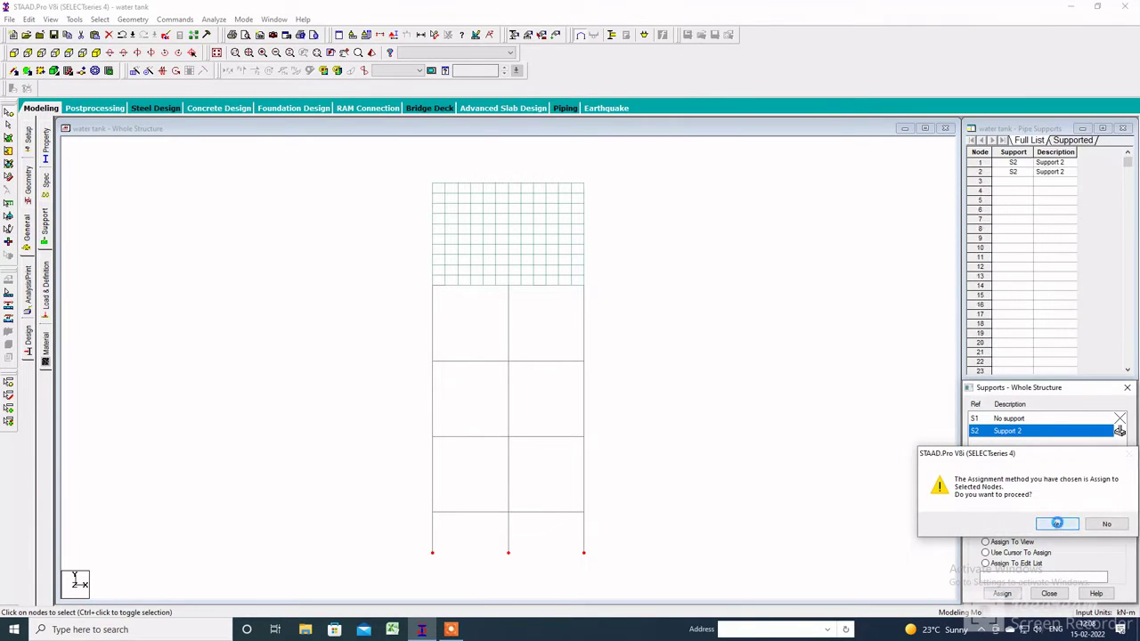
click(1057, 525)
- Define a concrete plate element thickness and assign it to all plates in the view
click(51, 153)
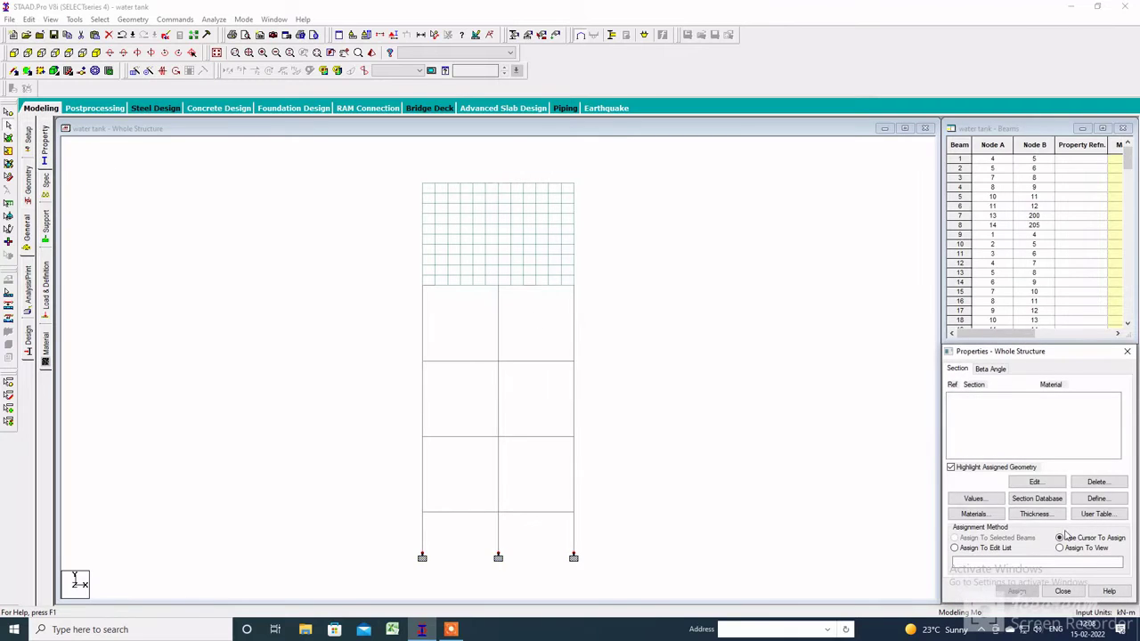
click(1035, 514)
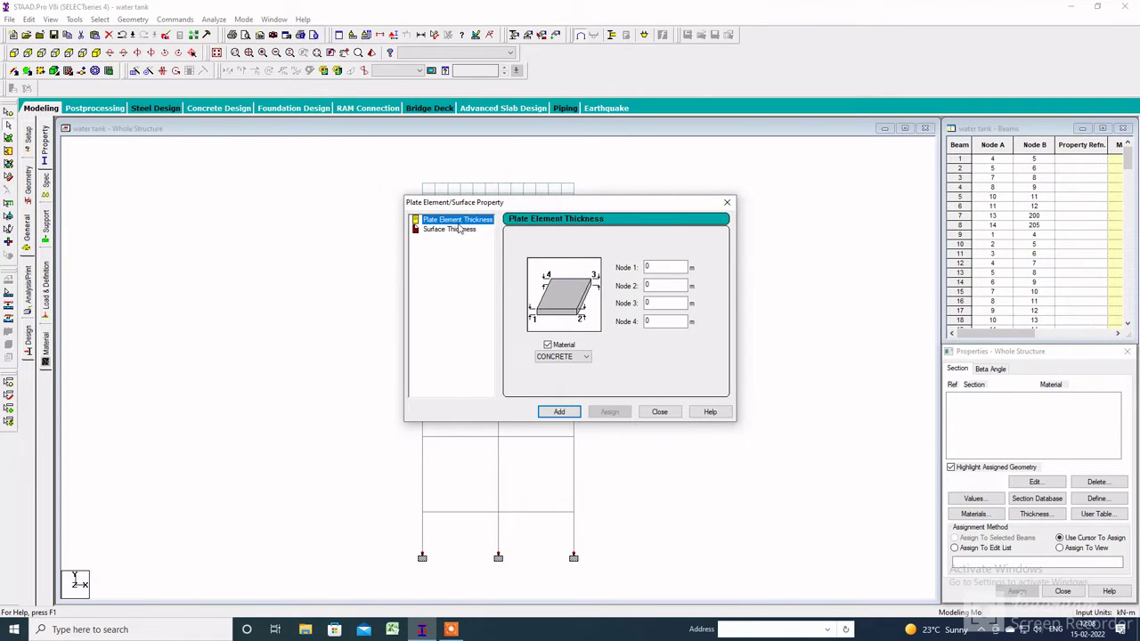
double_click(646, 268)
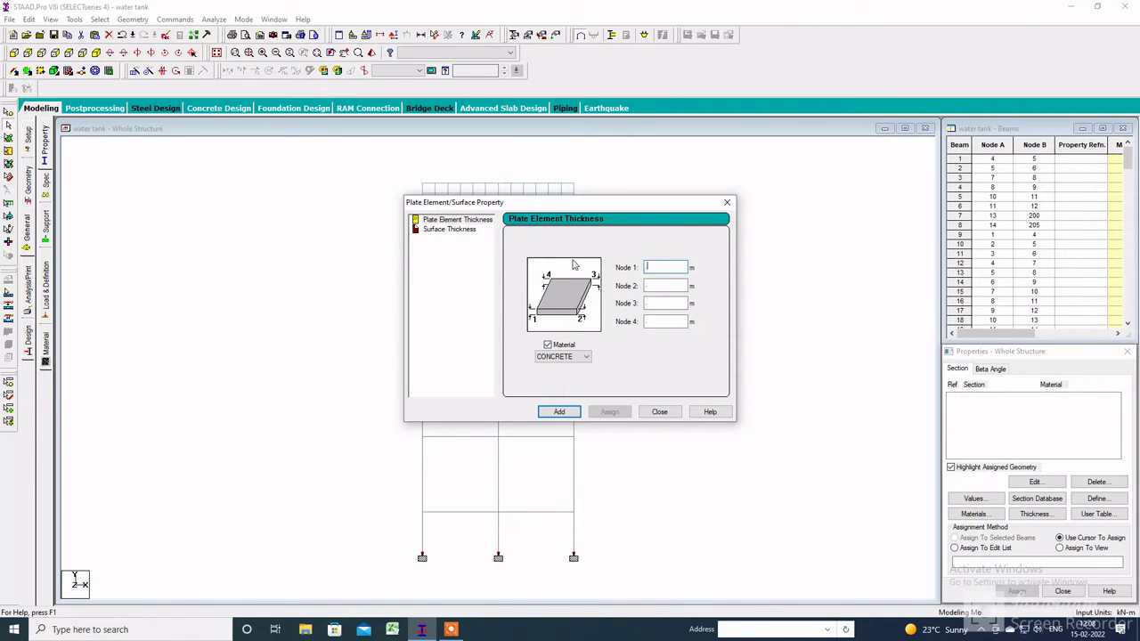
click(560, 412)
click(659, 412)
click(1061, 548)
click(1016, 592)
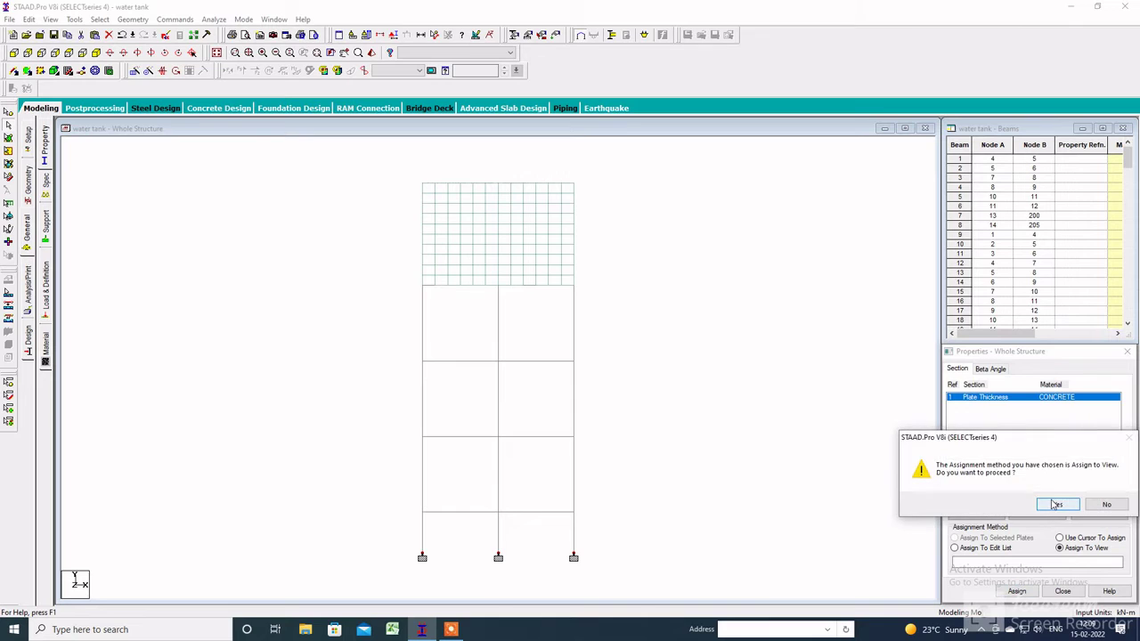
click(1056, 505)
- Define a rectangular concrete section with YD 0.35 m and ZD 0.35 m
click(1097, 499)
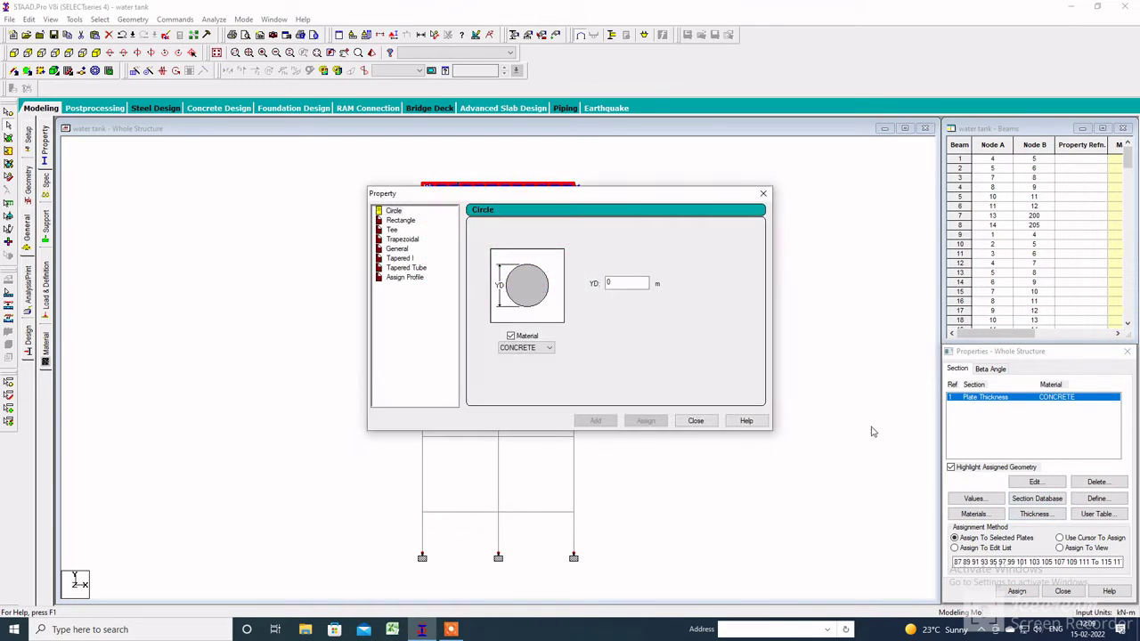
click(400, 221)
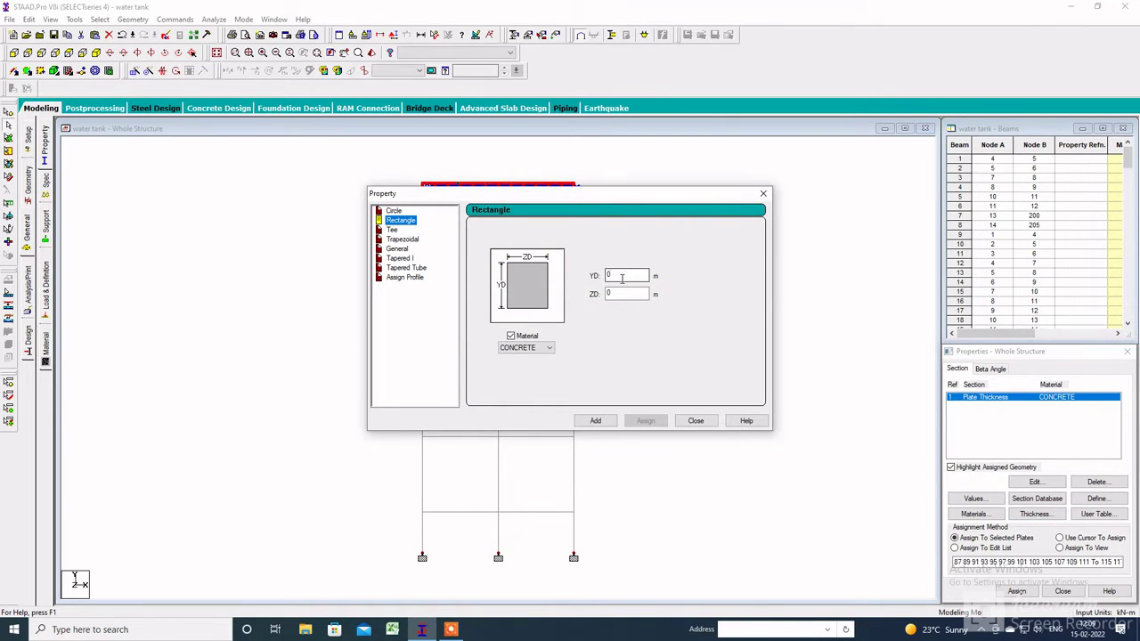
key(Tab)
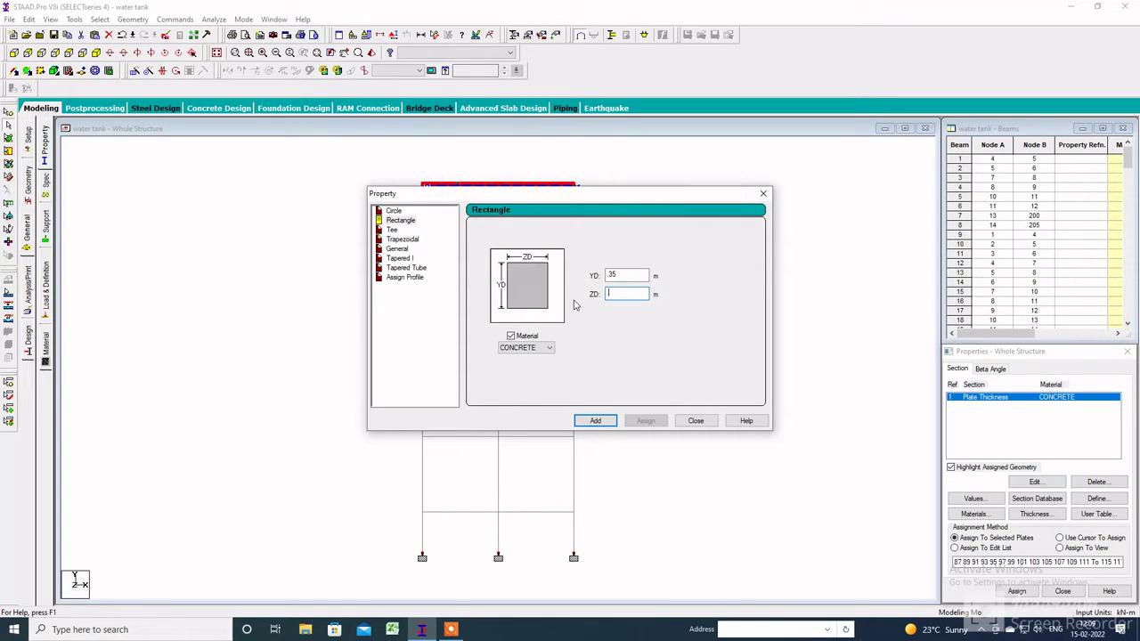
click(595, 422)
click(696, 421)
- Assign the 0.35 x 0.35 m rectangular section to all beams and columns in the view
click(1059, 548)
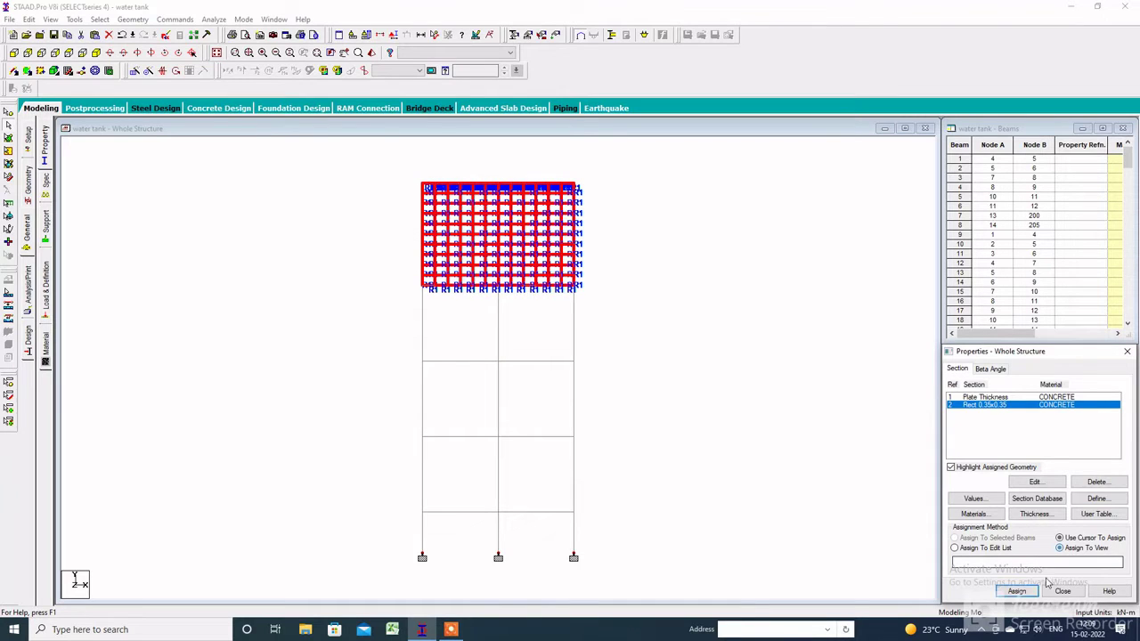
click(1016, 592)
click(1013, 506)
click(777, 389)
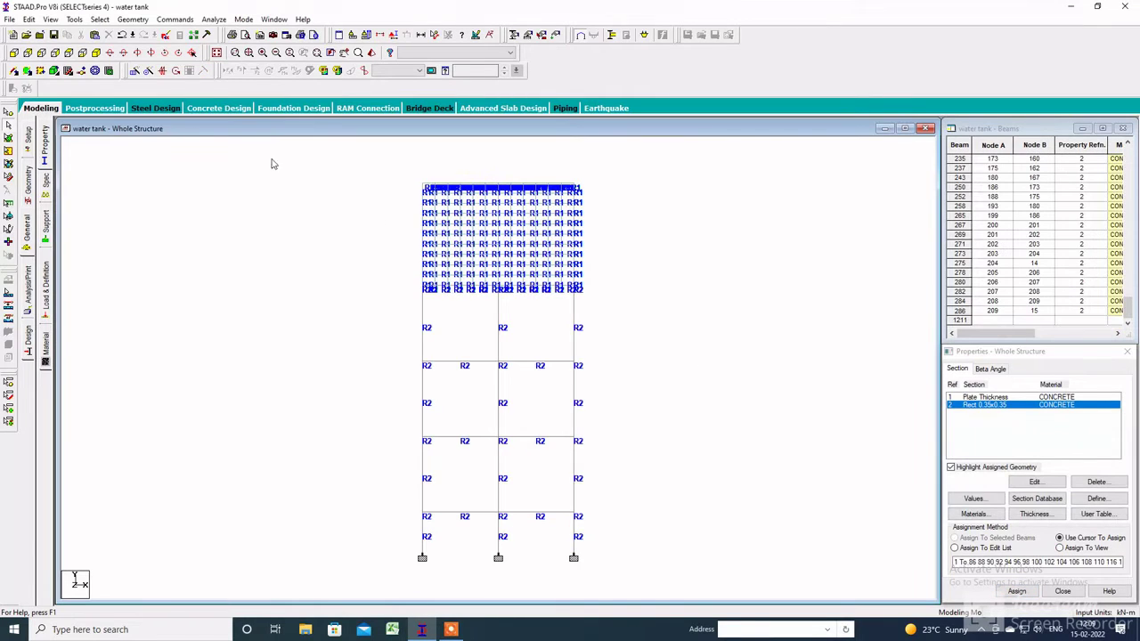
- Examine the rendered model with its assigned sections from different angles, and close the rendering
click(365, 71)
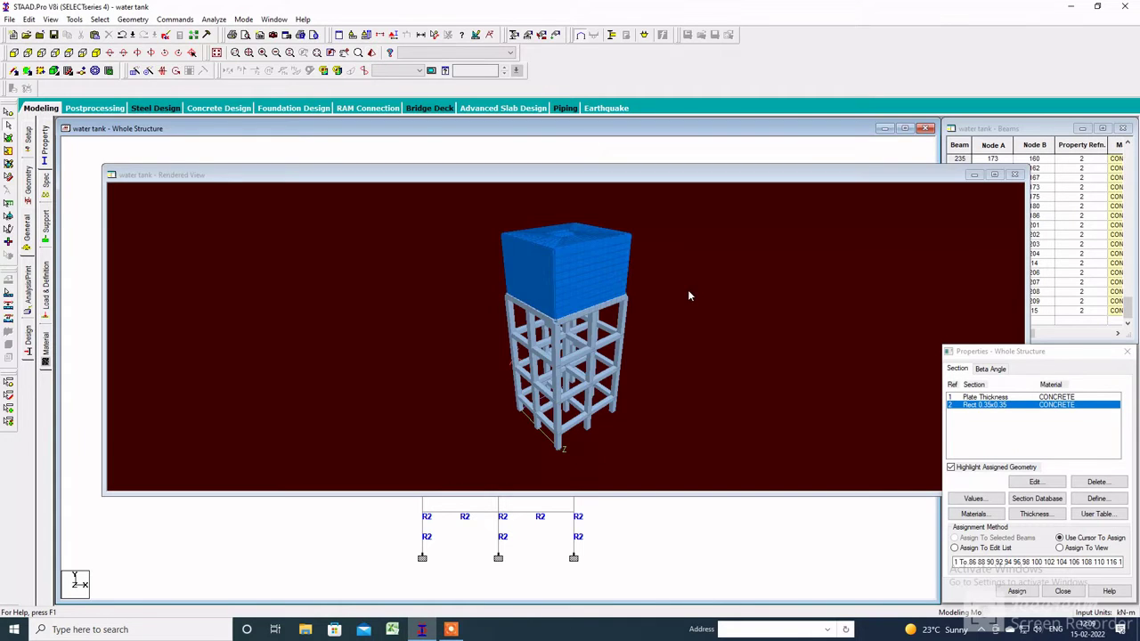
drag(688, 295, 426, 313)
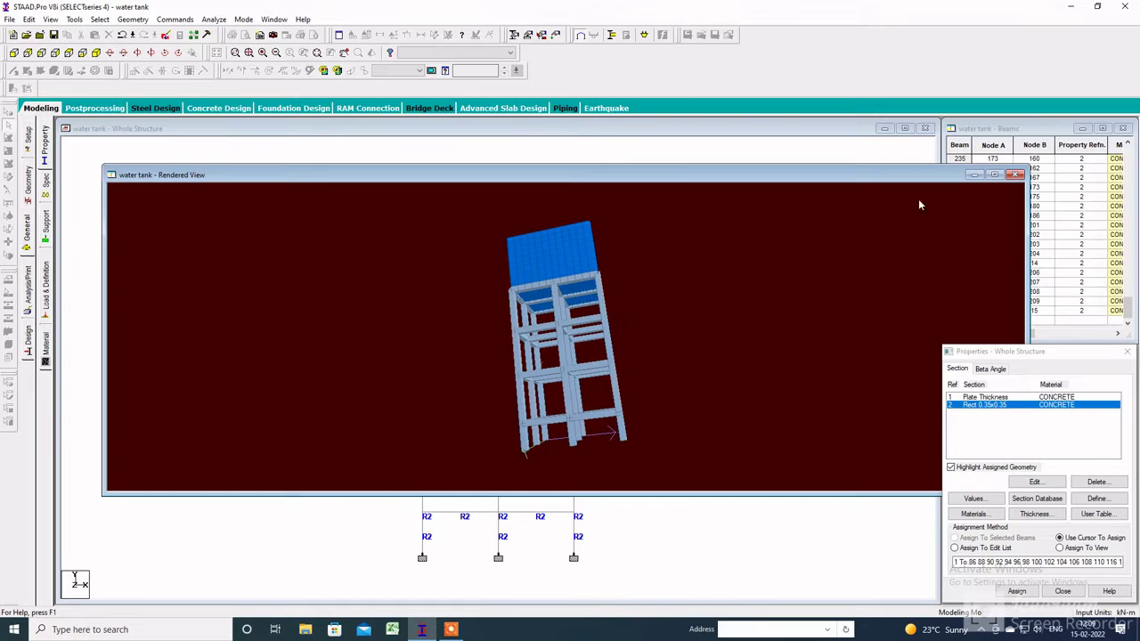
click(1012, 175)
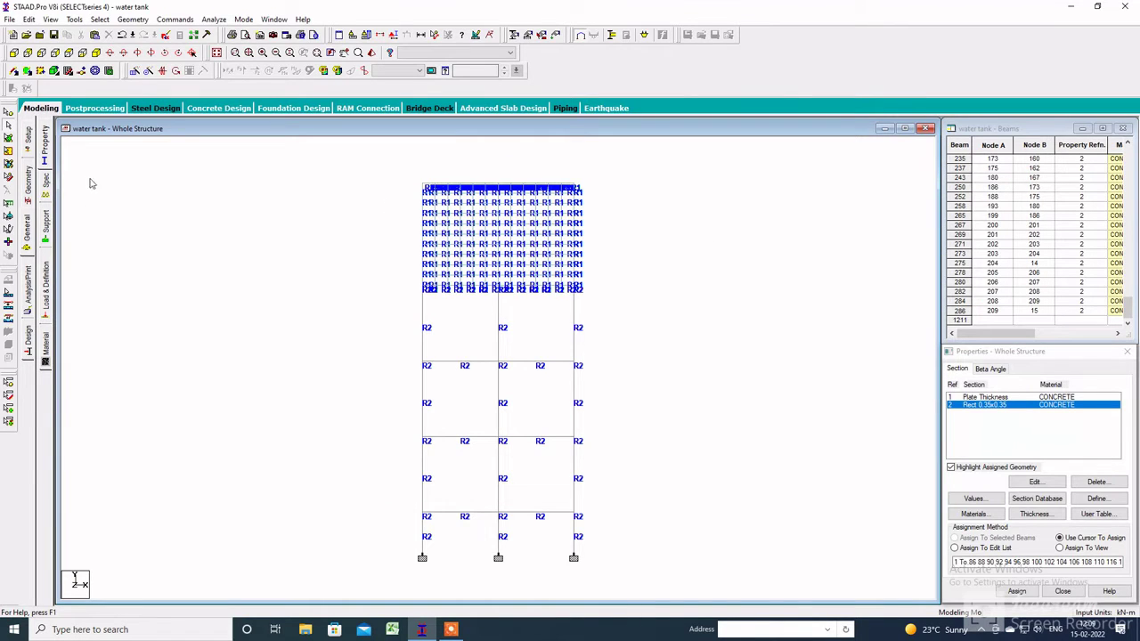
- Add primary load case 1 with the title LOAD CASE 1
click(47, 285)
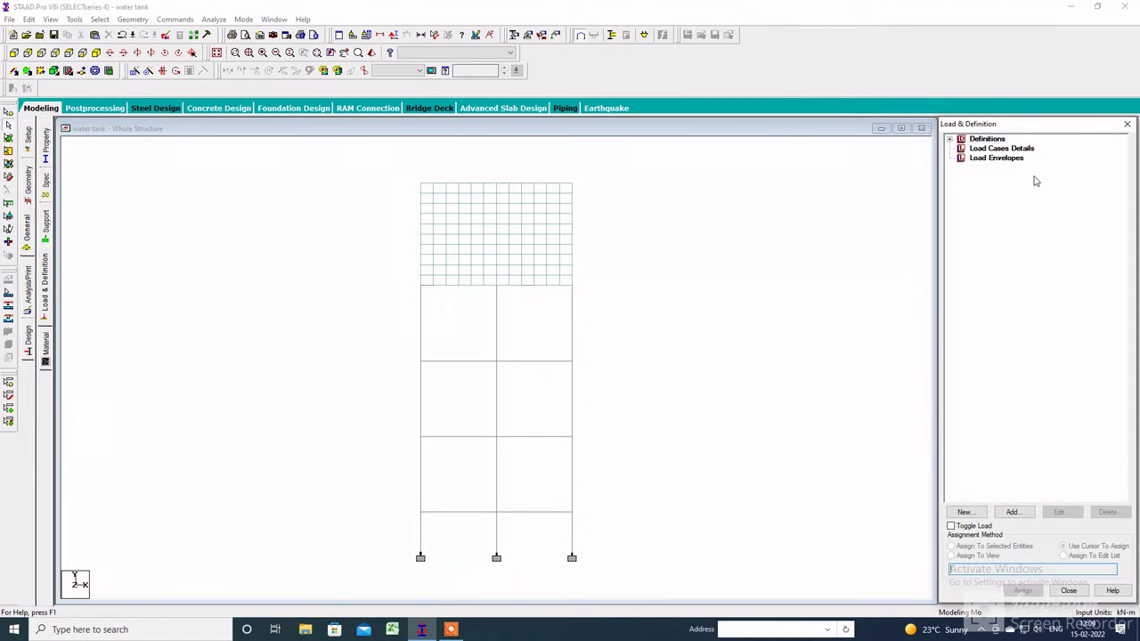
click(1011, 149)
click(1013, 512)
click(620, 248)
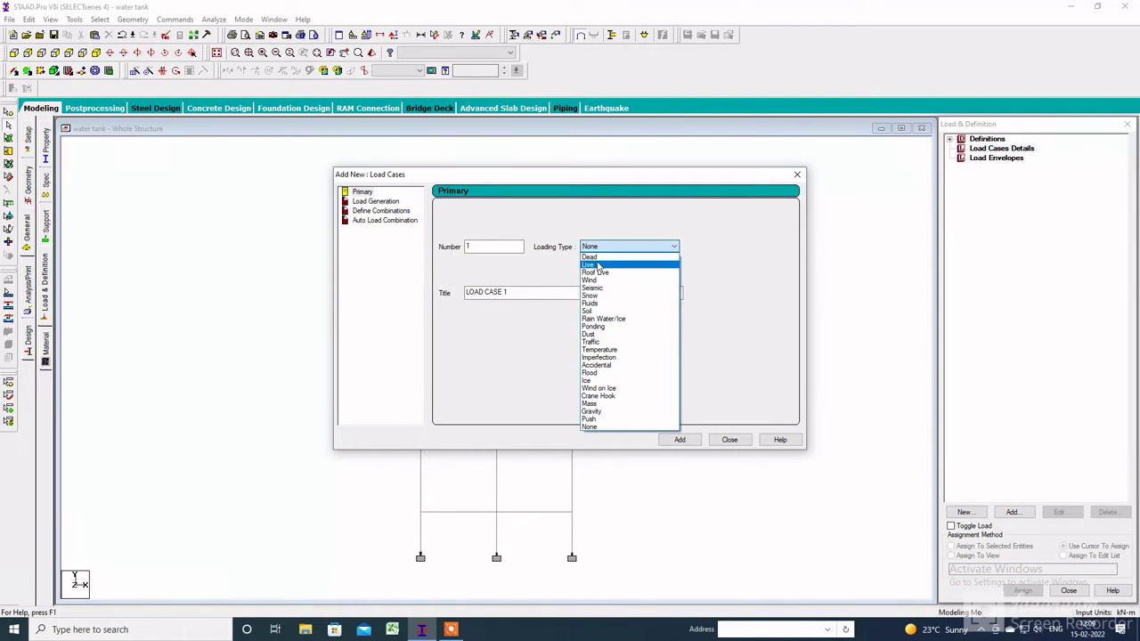
click(598, 264)
click(603, 248)
click(596, 264)
click(679, 440)
- Add primary load case 2 with loading type Live and the title LOAD CASE 2, and finish adding load cases
click(637, 249)
click(607, 266)
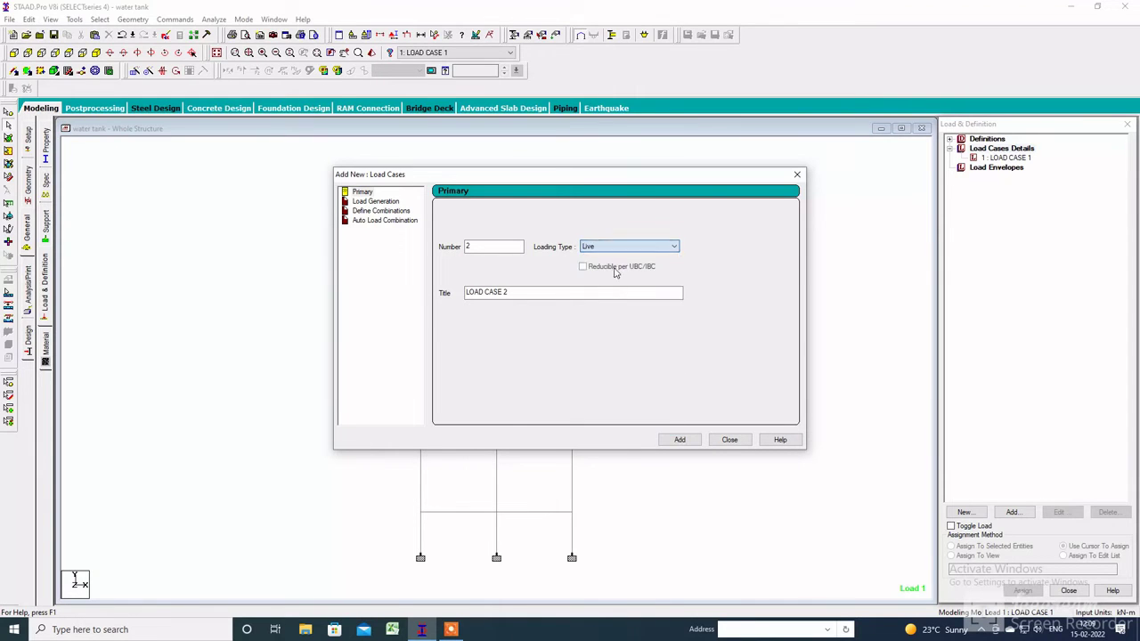
click(680, 439)
click(621, 249)
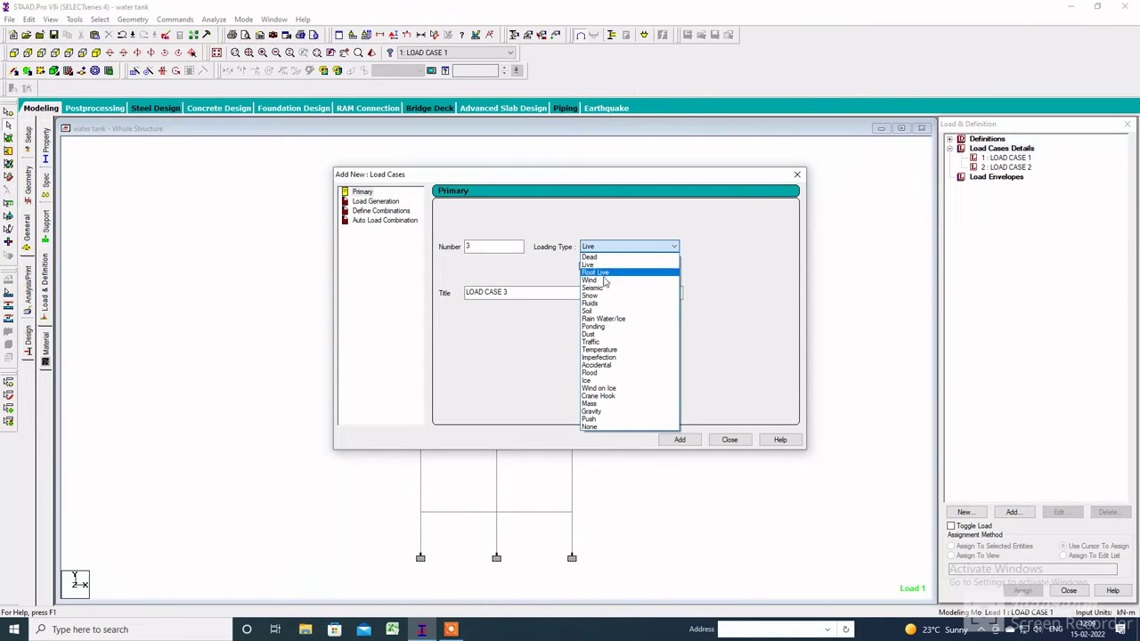
click(736, 444)
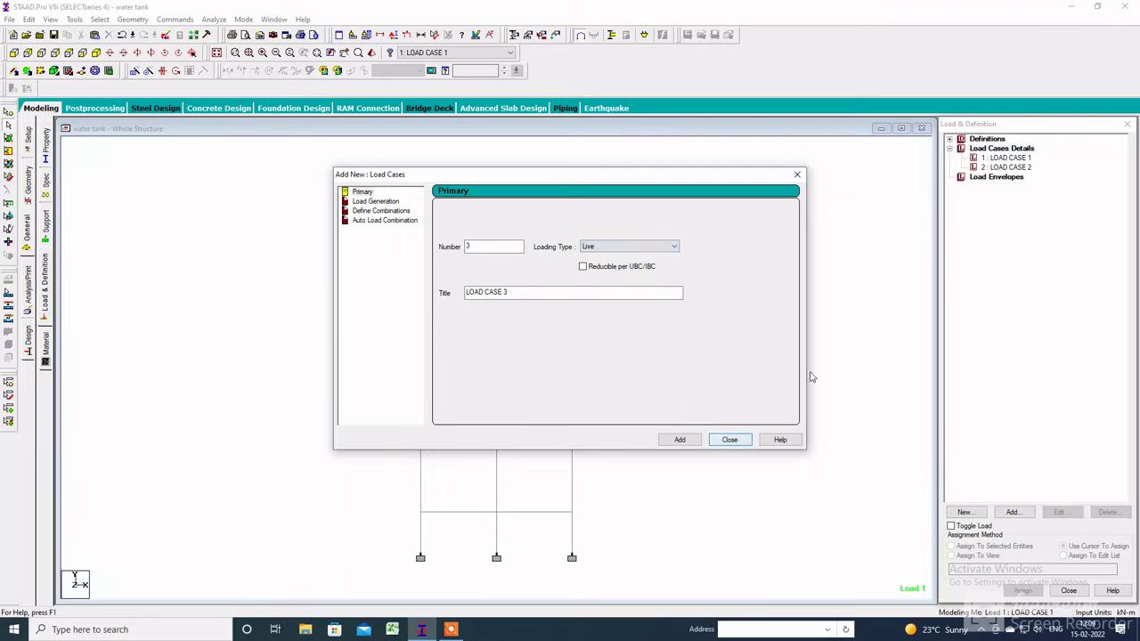
- Add a selfweight load in the Y direction with factor -1 to load case 1
click(983, 164)
click(1023, 158)
click(901, 175)
click(1013, 512)
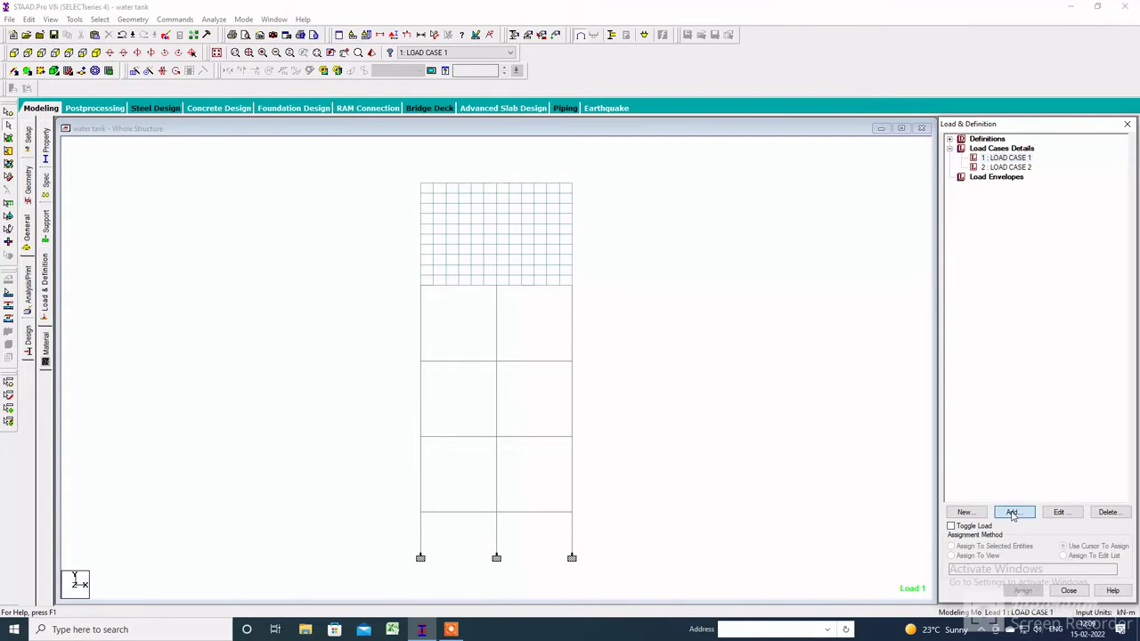
click(731, 492)
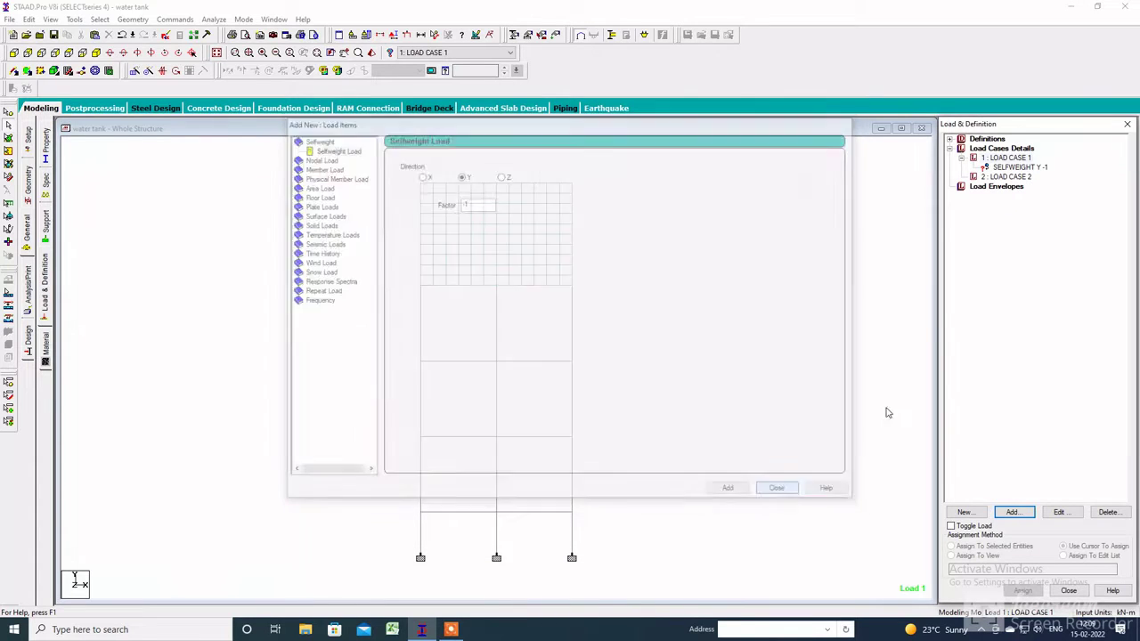
- Assign the selfweight load of load case 1 to the whole structure in view
click(980, 556)
click(1023, 591)
click(1060, 392)
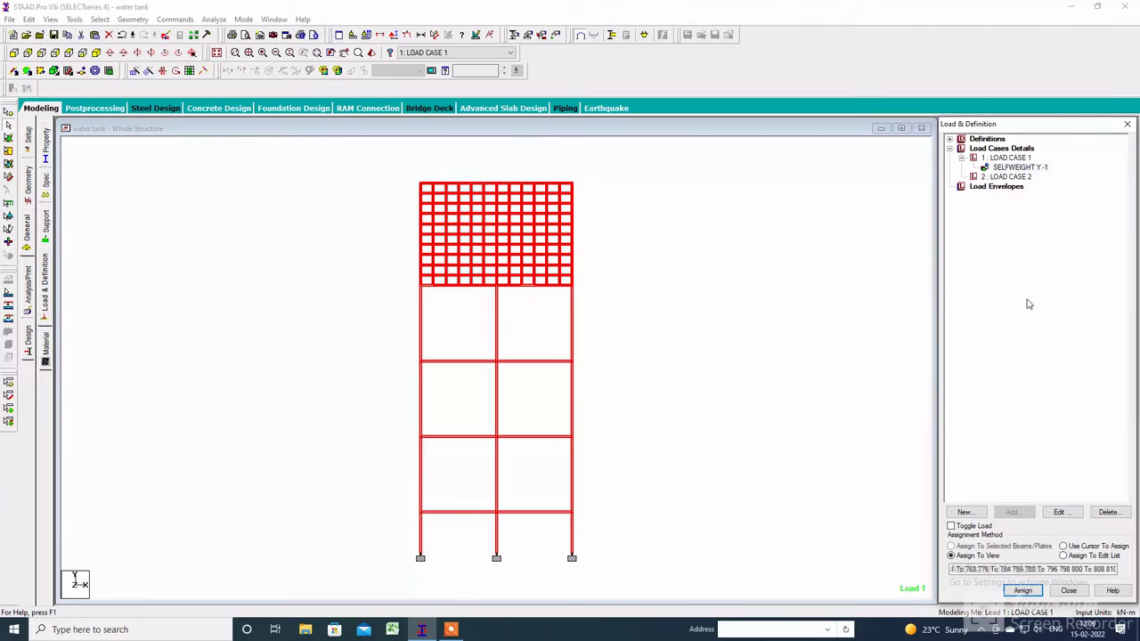
- Start a hydrostatic plate load in load case 2 and select the water tank's plates for it
click(1015, 177)
click(1013, 512)
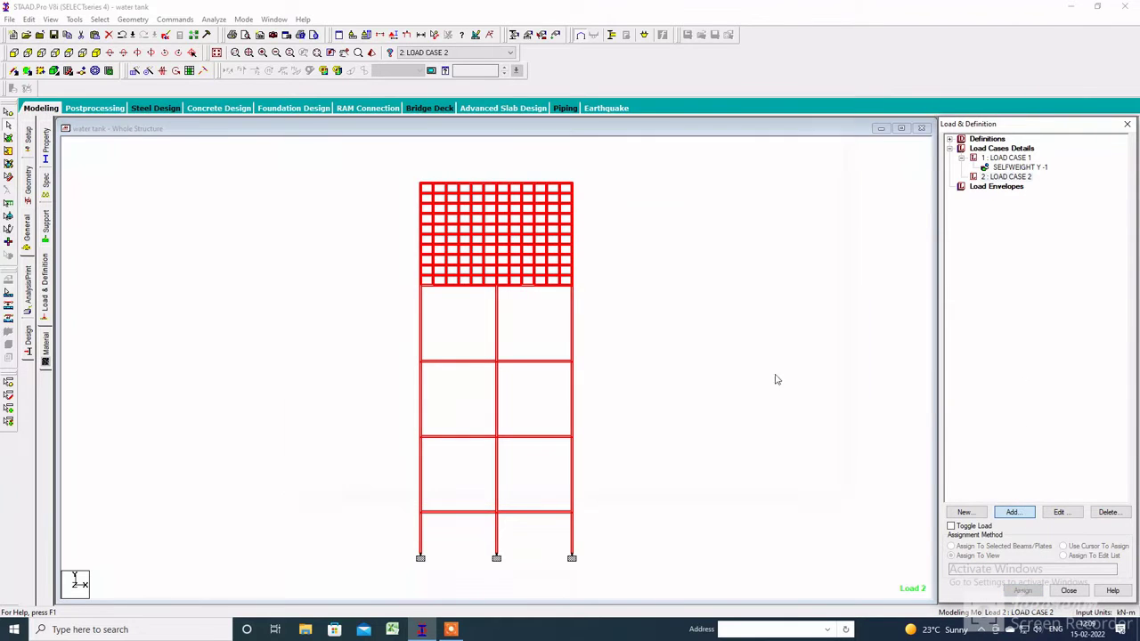
click(317, 195)
click(327, 244)
click(584, 272)
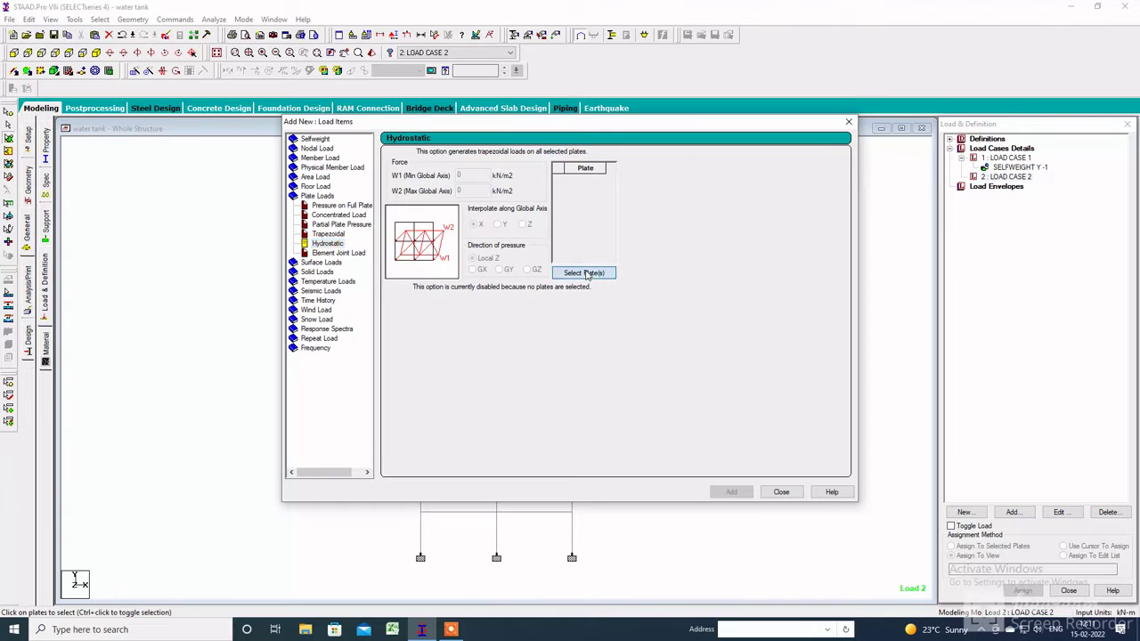
drag(574, 227, 681, 206)
click(682, 368)
click(583, 273)
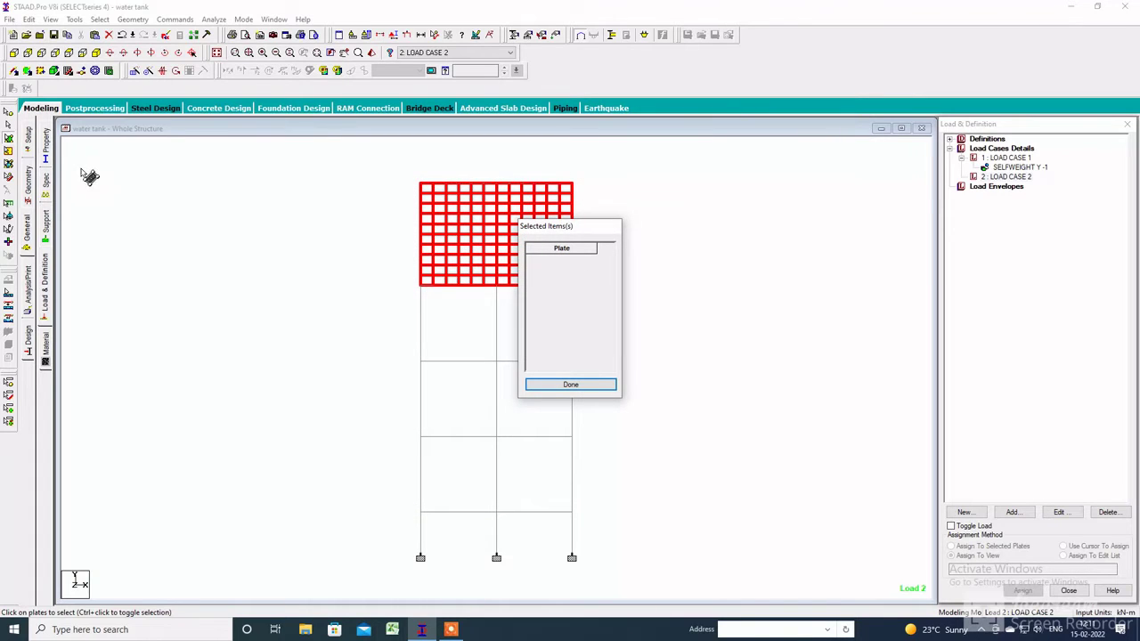
drag(624, 176, 554, 293)
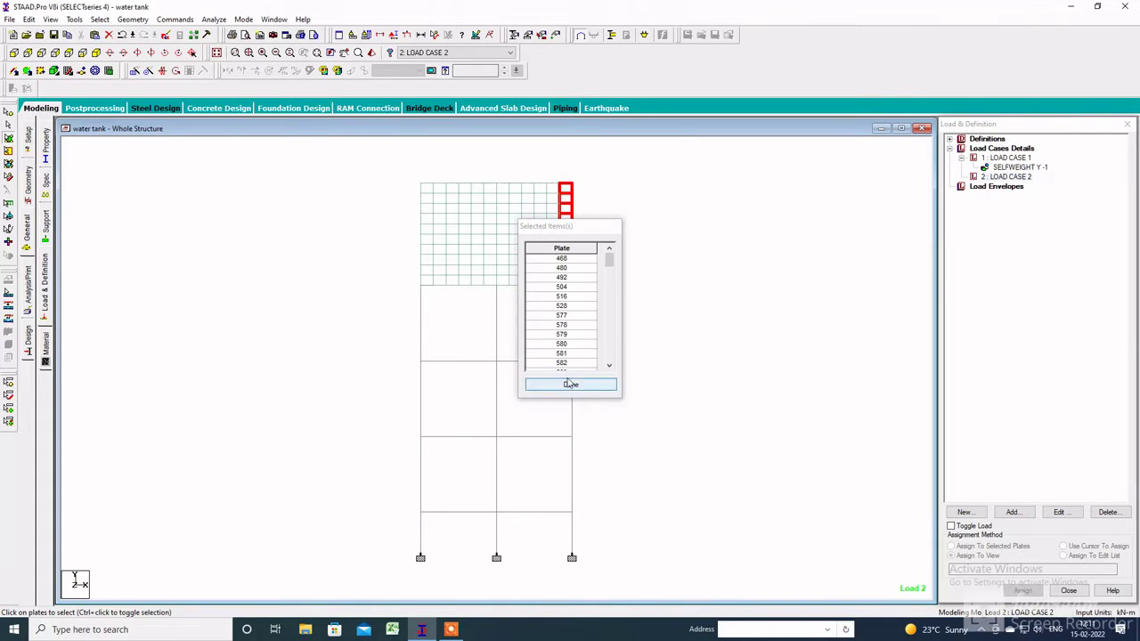
drag(619, 201, 437, 352)
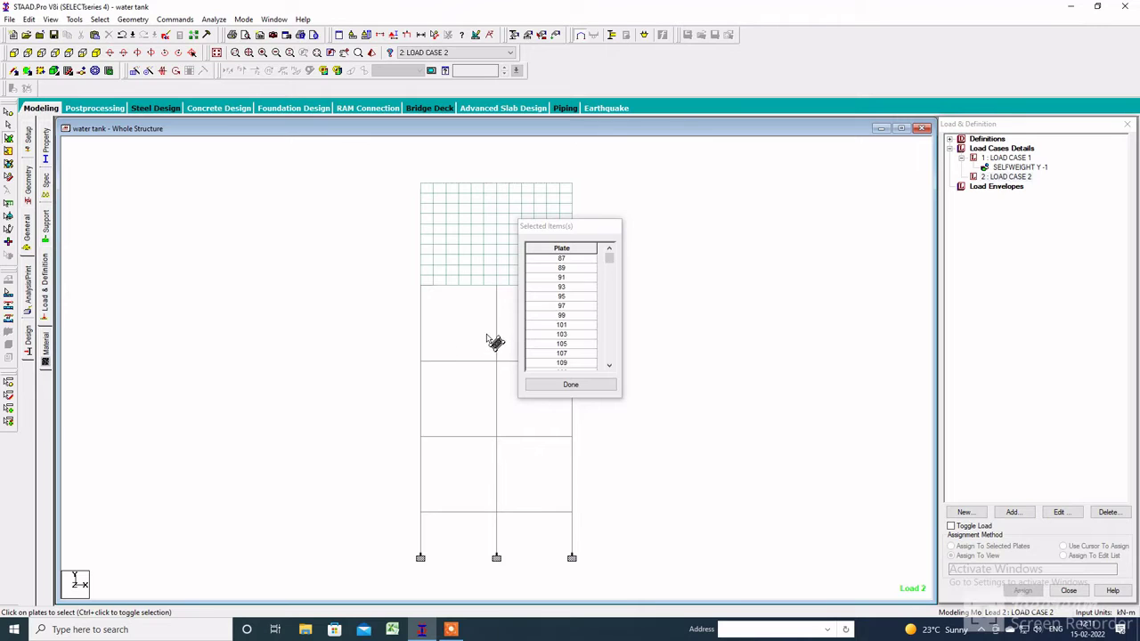
click(571, 385)
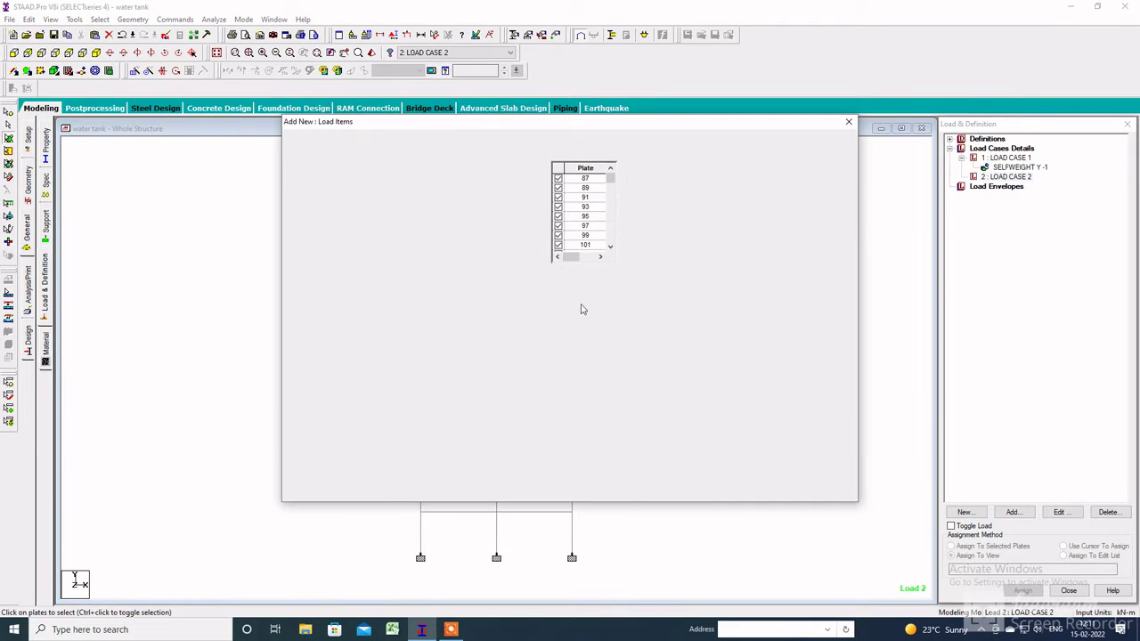
- Add the hydrostatic load with W1 -40 and W2 -4 kN/m2, interpolated along global Y and acting in local Z
click(467, 176)
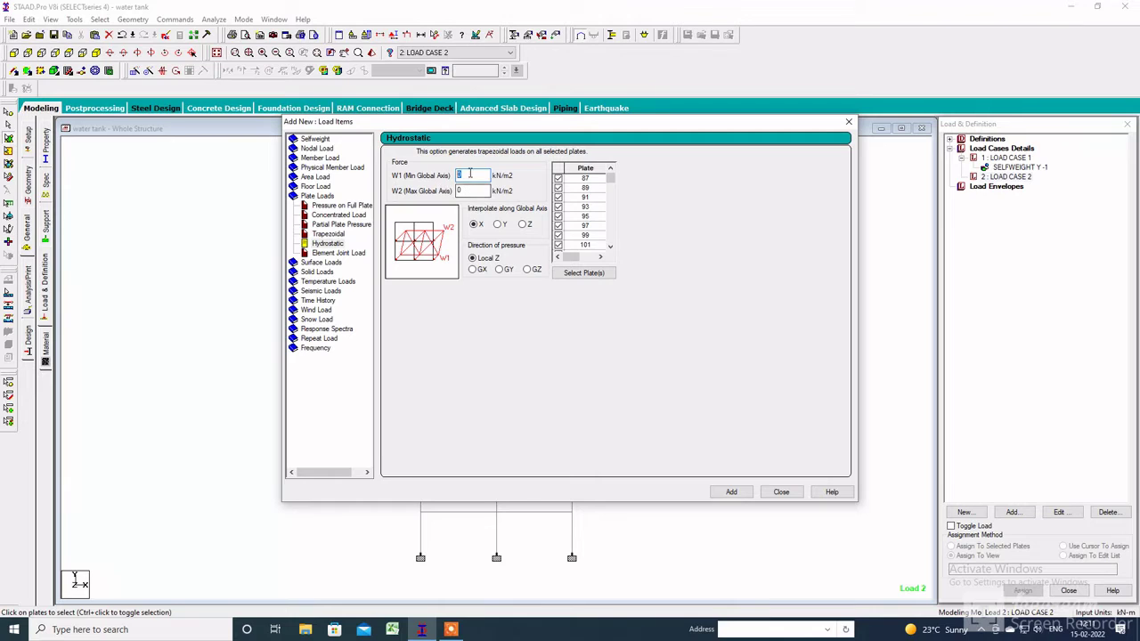
click(463, 190)
key(shift+Tab)
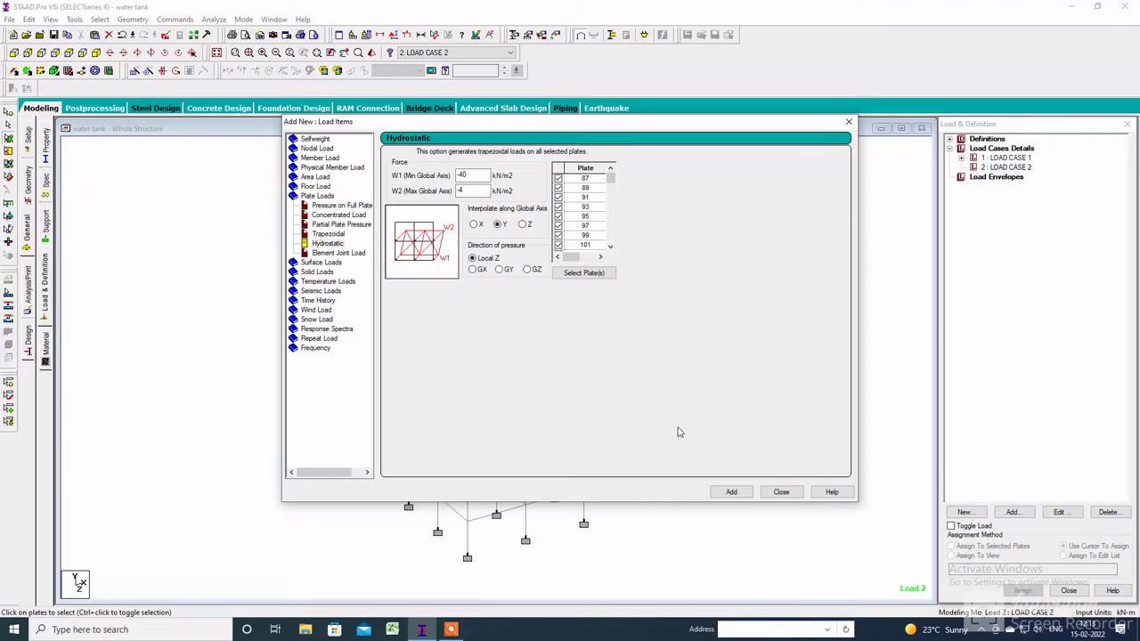
click(732, 493)
key(Escape)
click(368, 220)
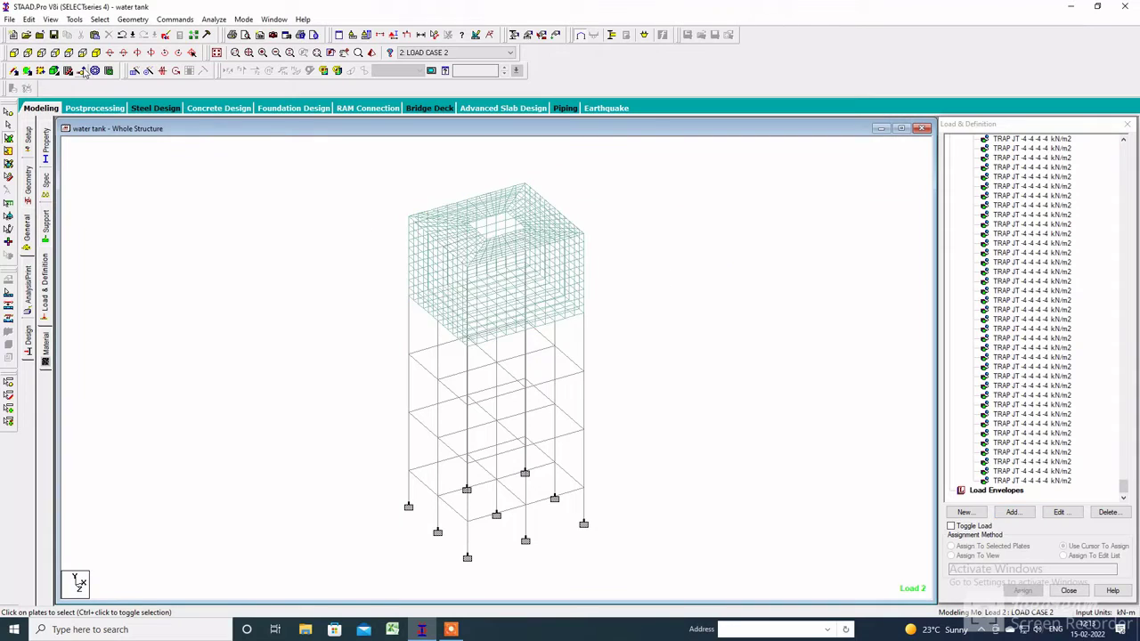
- Examine the hydrostatic load distribution on the tank in the front view
click(13, 53)
click(1055, 281)
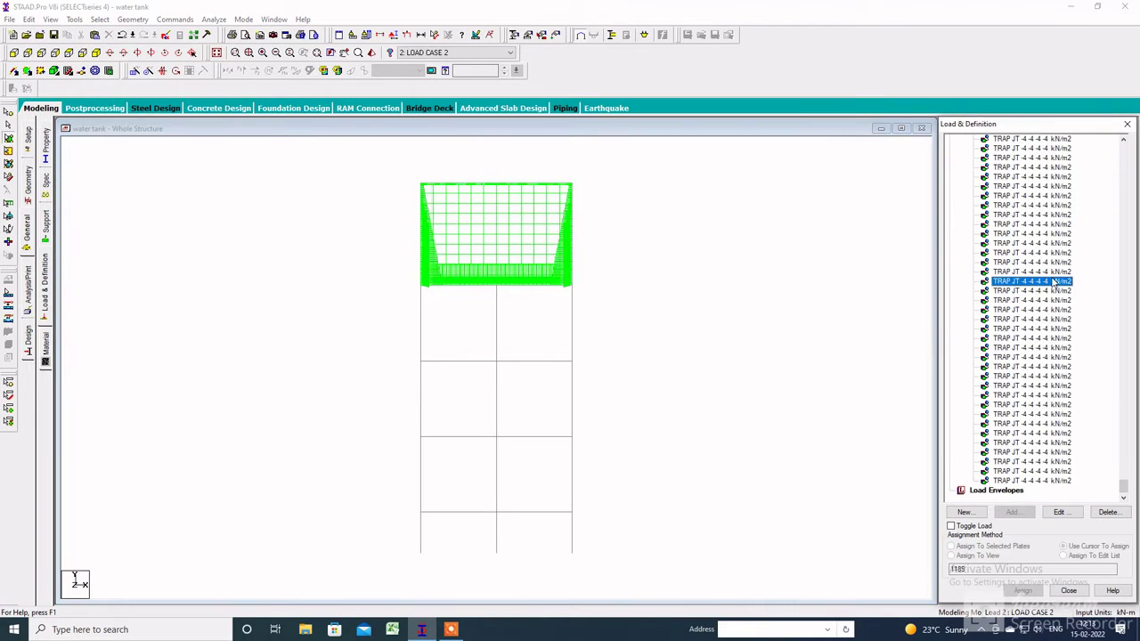
scroll(522, 273, up, 3)
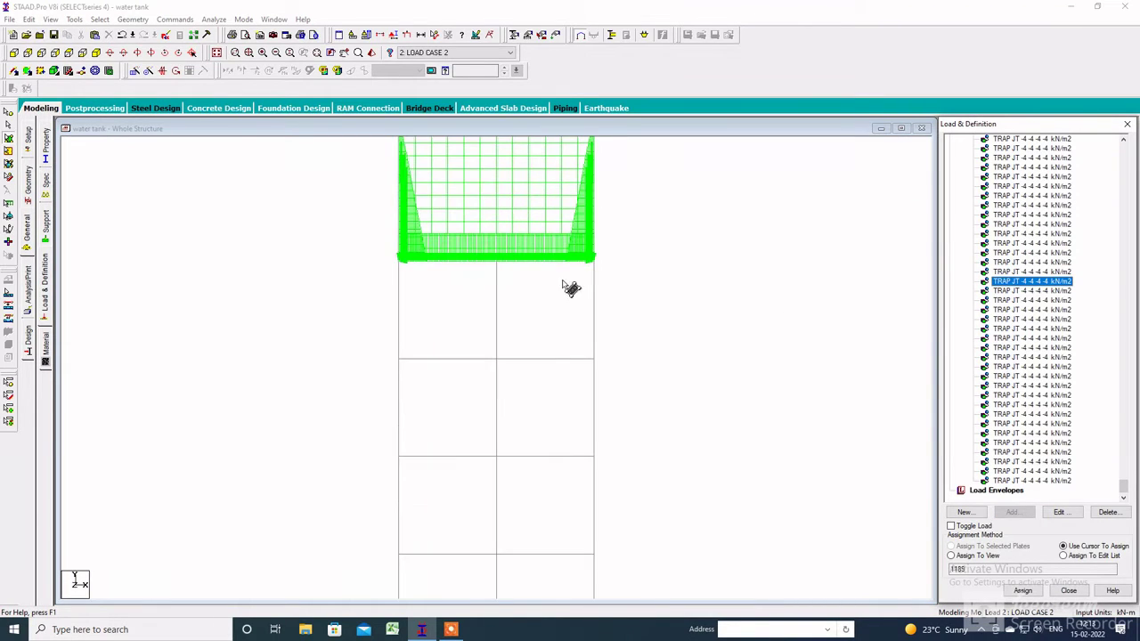
middle_drag(584, 274, 575, 376)
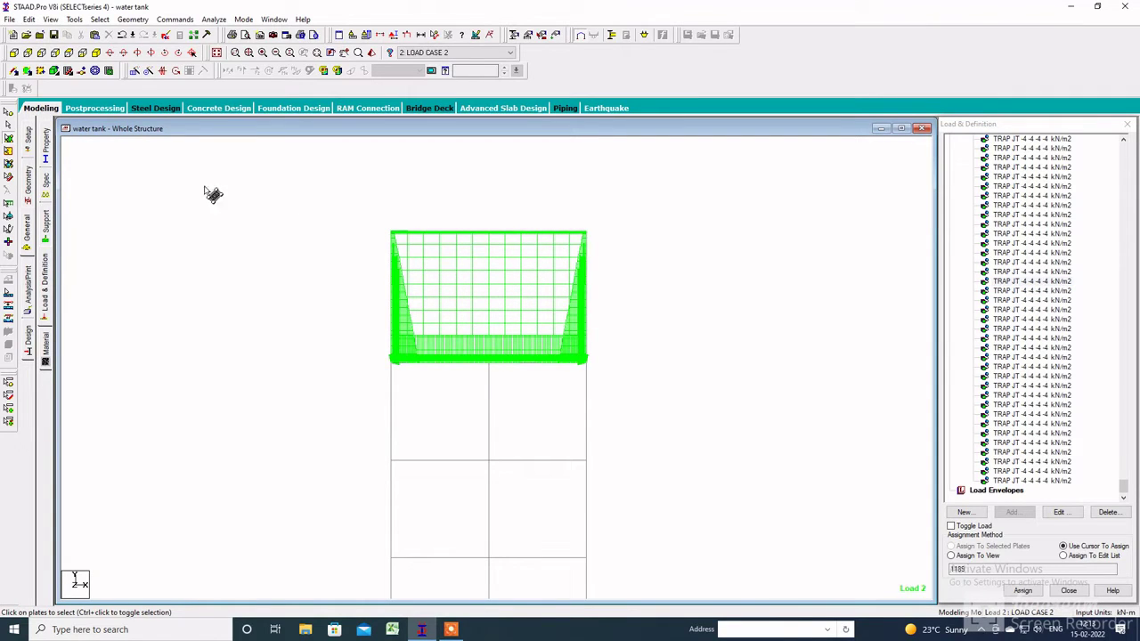
- Add a Perform Analysis command with the print option All
click(30, 289)
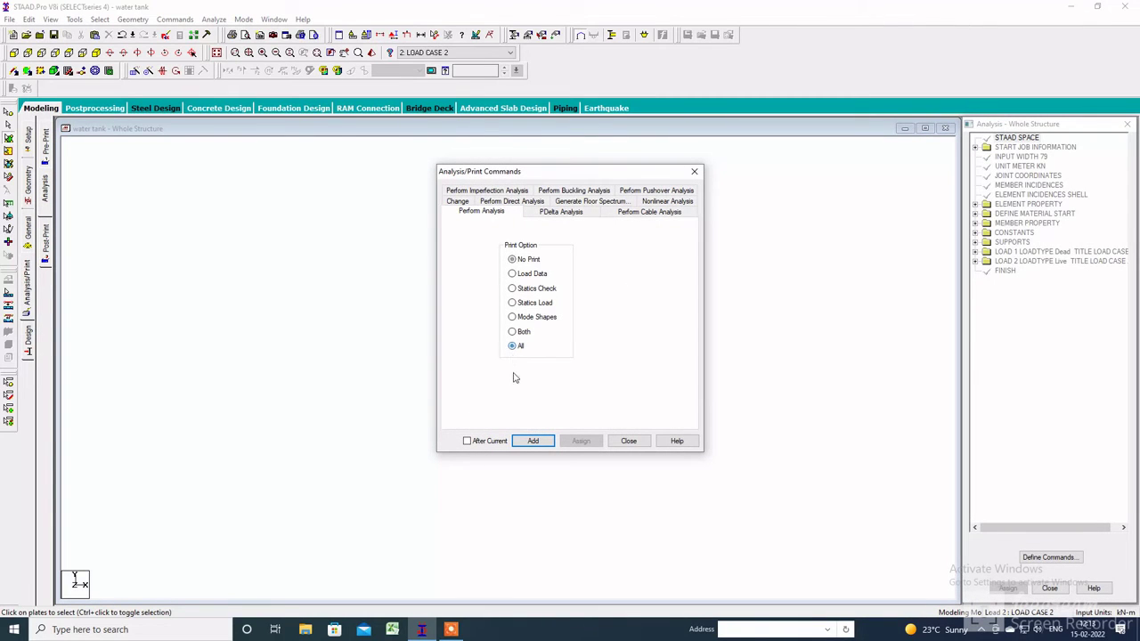
click(531, 442)
click(629, 441)
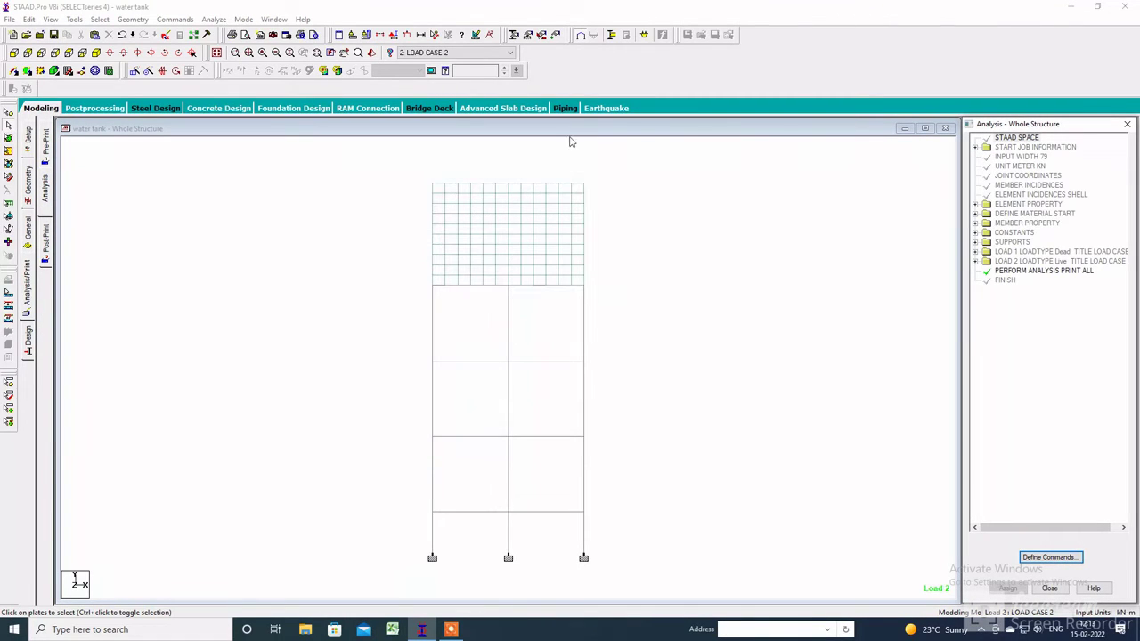
- Run the analysis and go to post-processing mode with load cases 1 and 2 included in the results
click(213, 19)
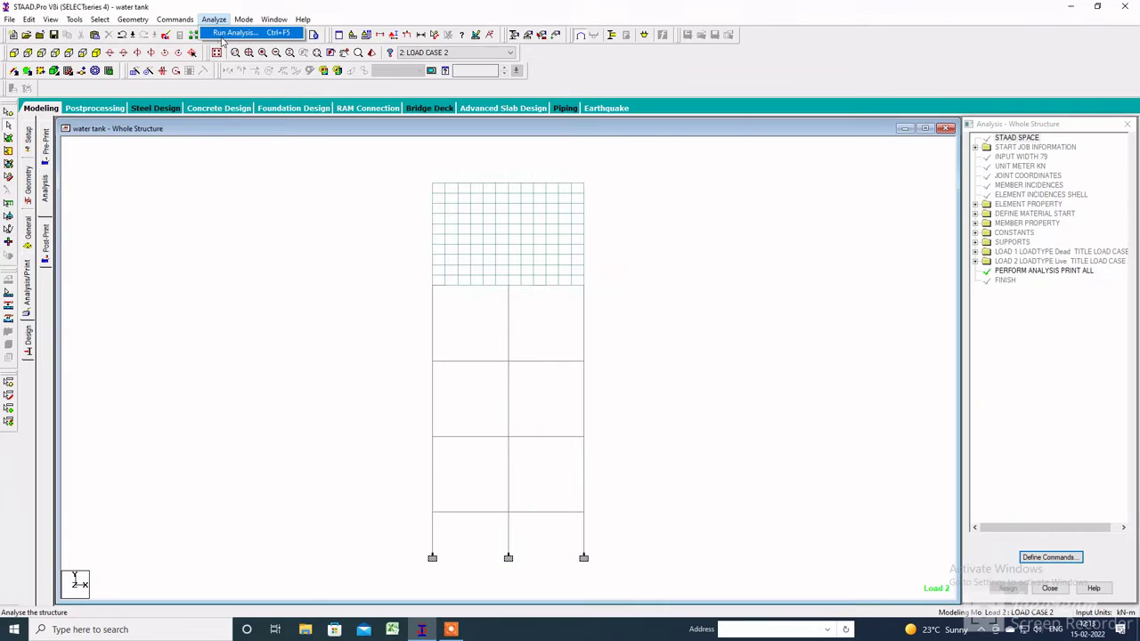
click(230, 33)
click(508, 330)
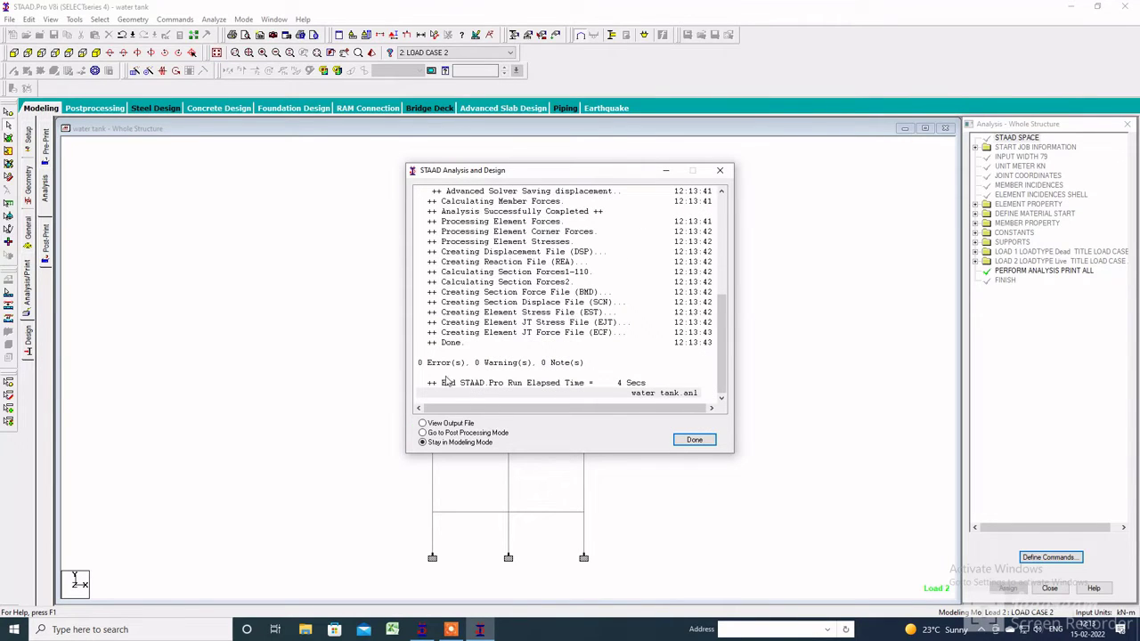
click(425, 434)
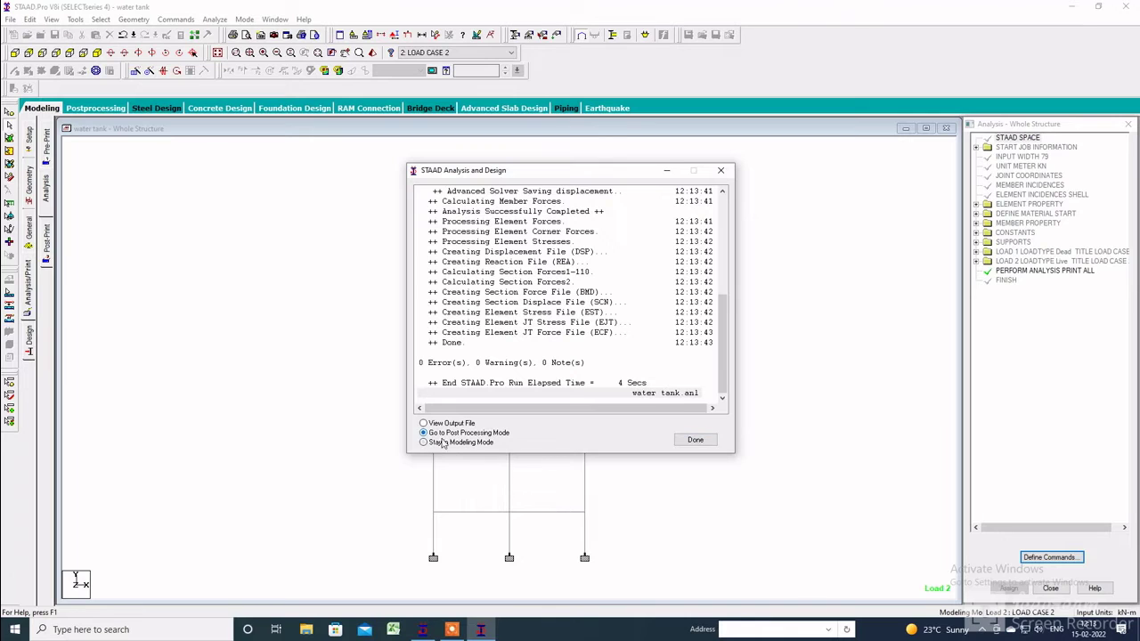
click(690, 440)
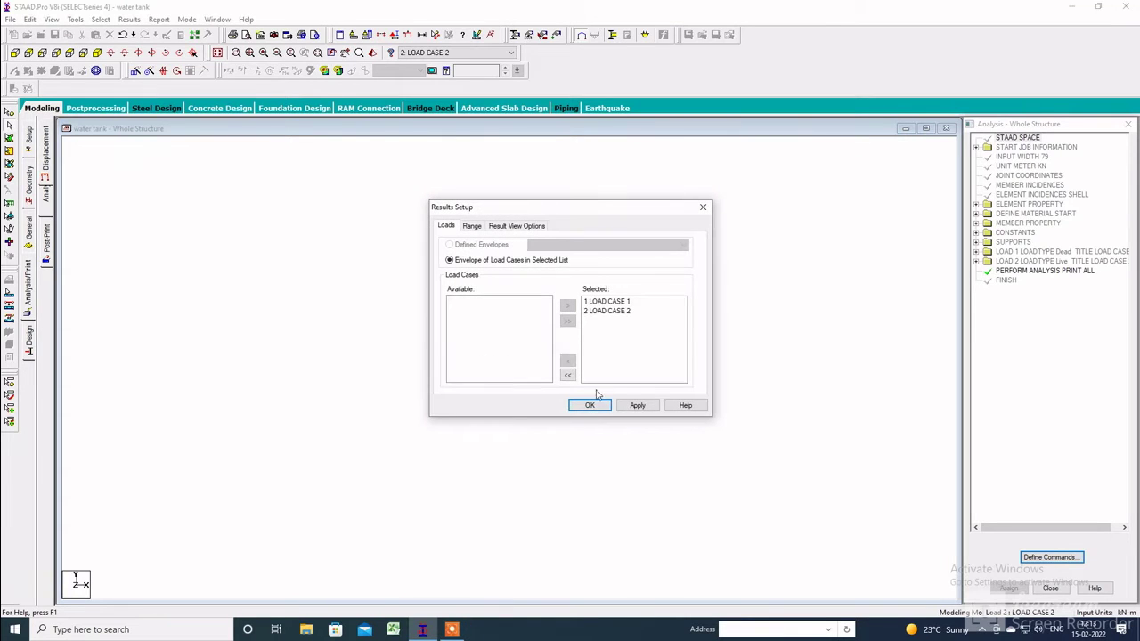
click(590, 406)
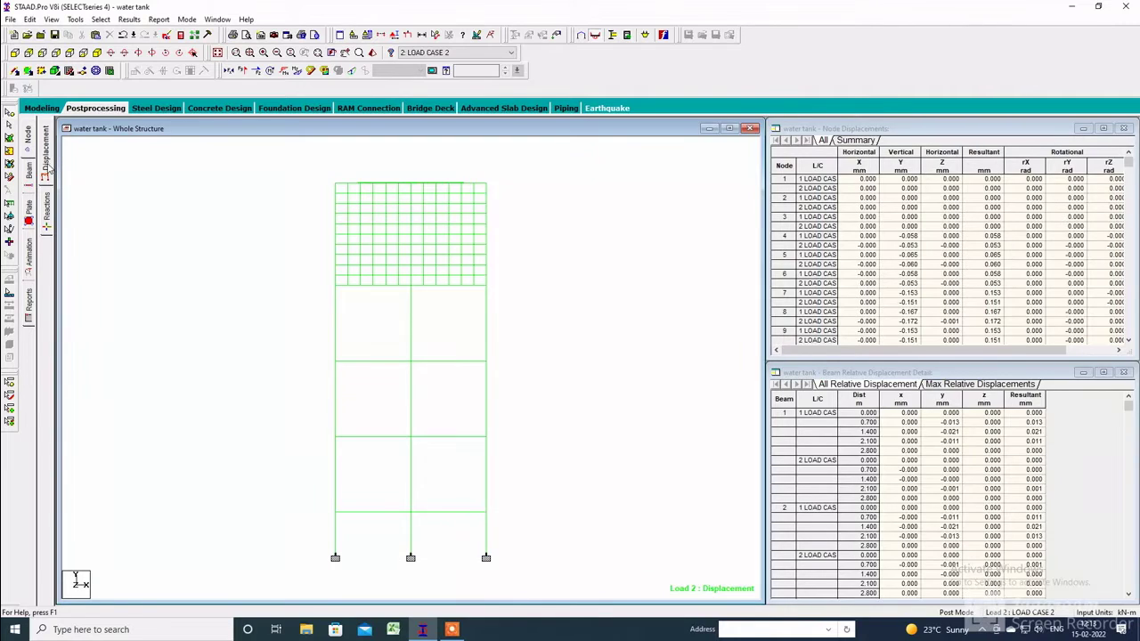
- Show the Max Absolute plate stress contour of the tank for load case 2 in an isometric view
click(97, 53)
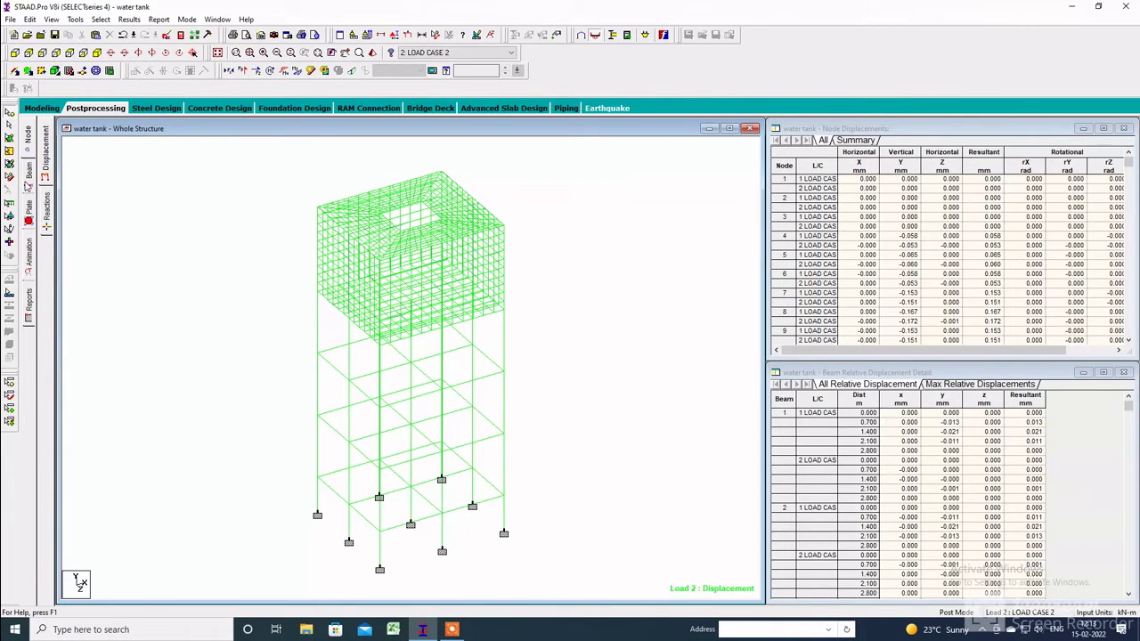
click(29, 212)
click(534, 196)
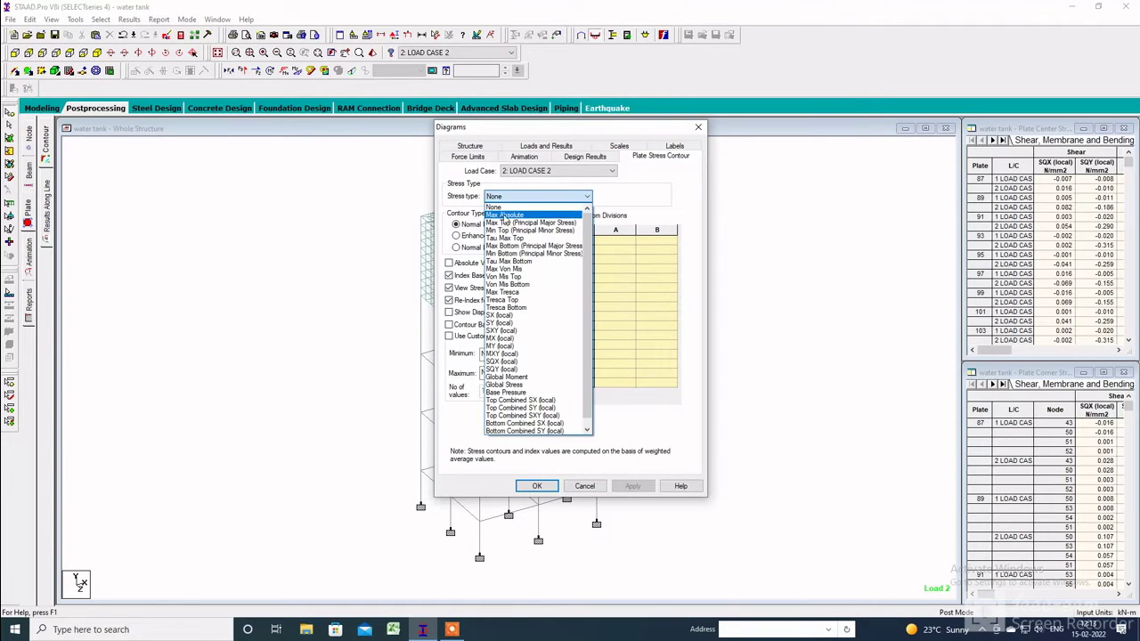
click(502, 215)
click(631, 486)
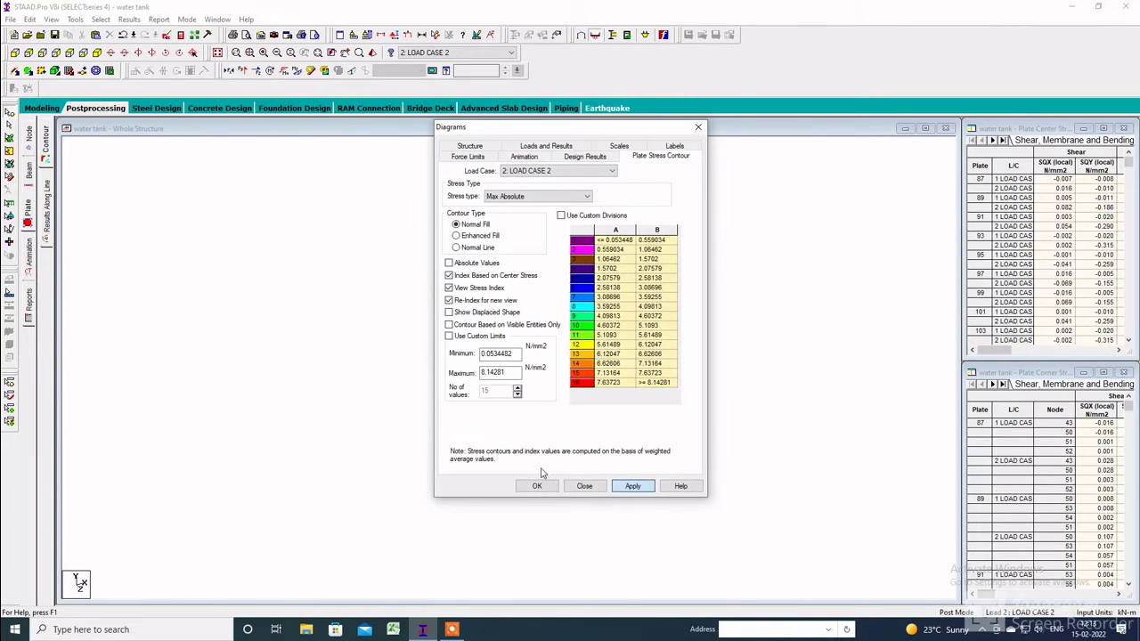
click(538, 485)
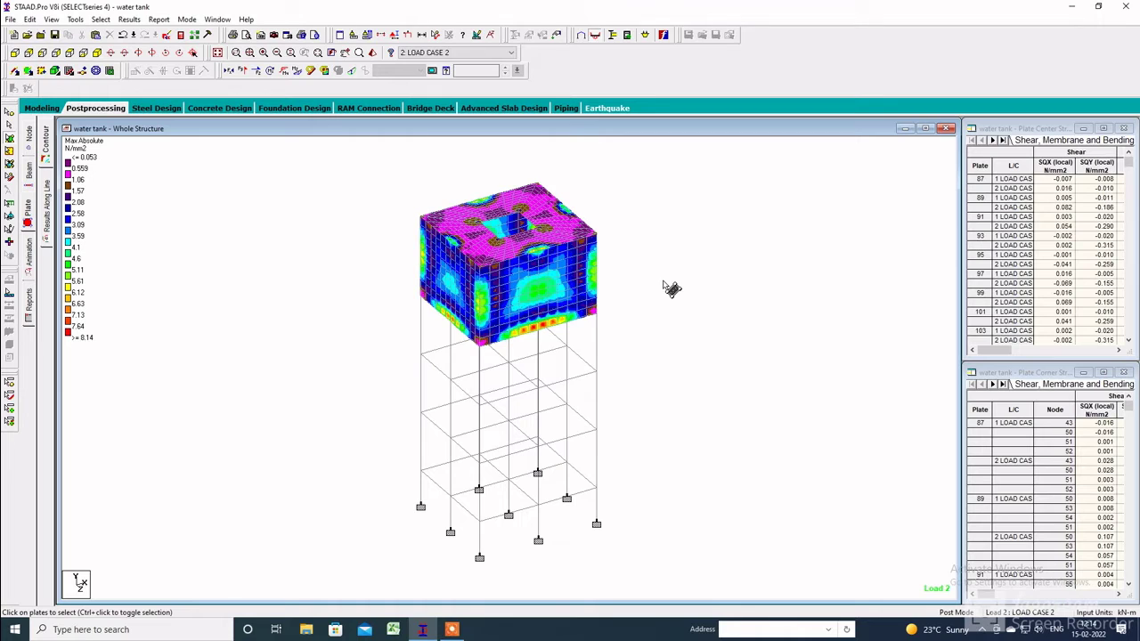
scroll(672, 285, up, 1)
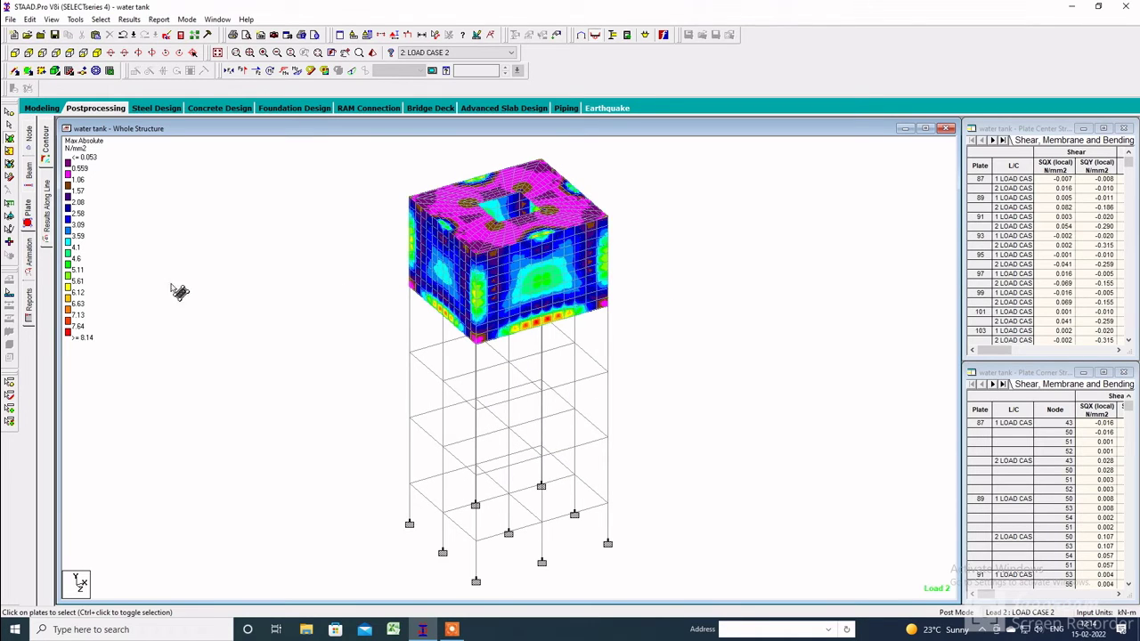
- Animate the structure's deflection under load case 2
click(31, 260)
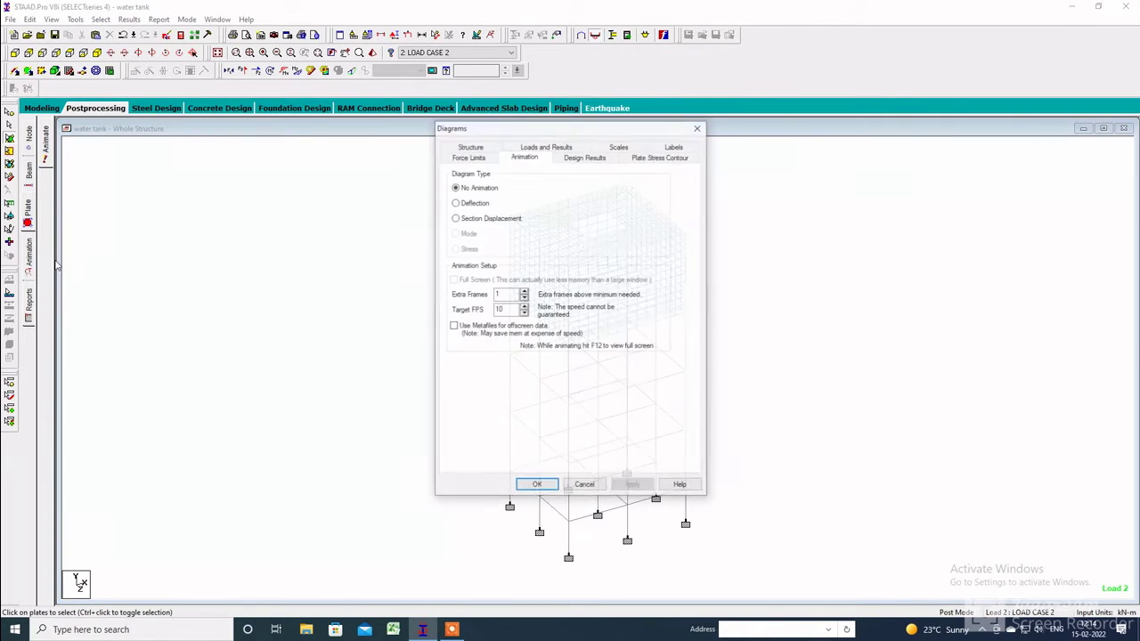
click(455, 203)
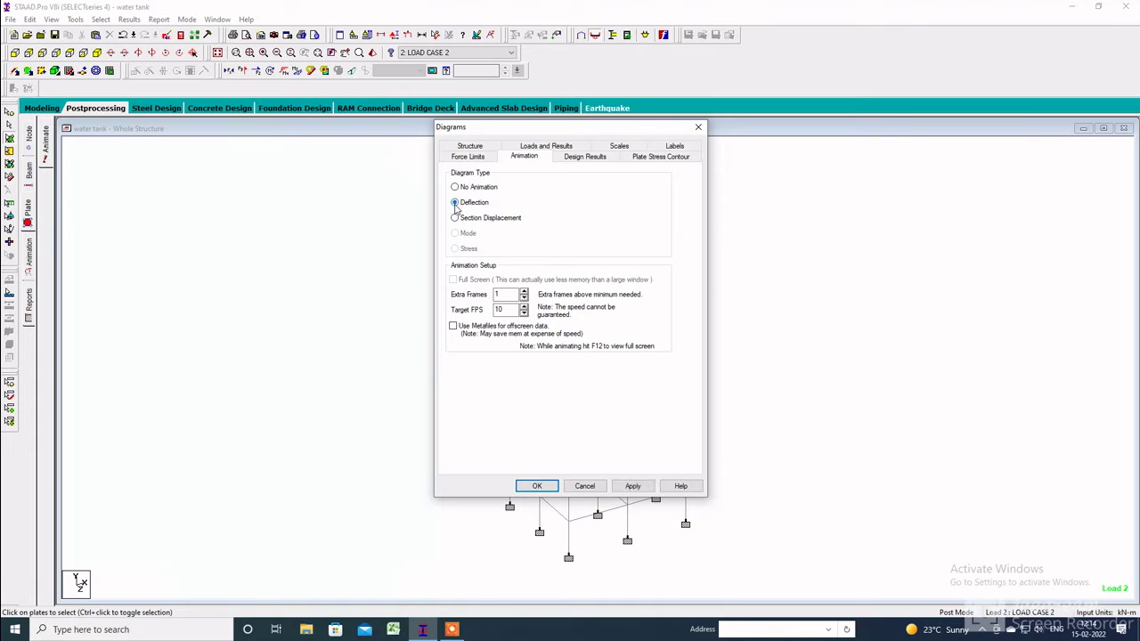
click(634, 487)
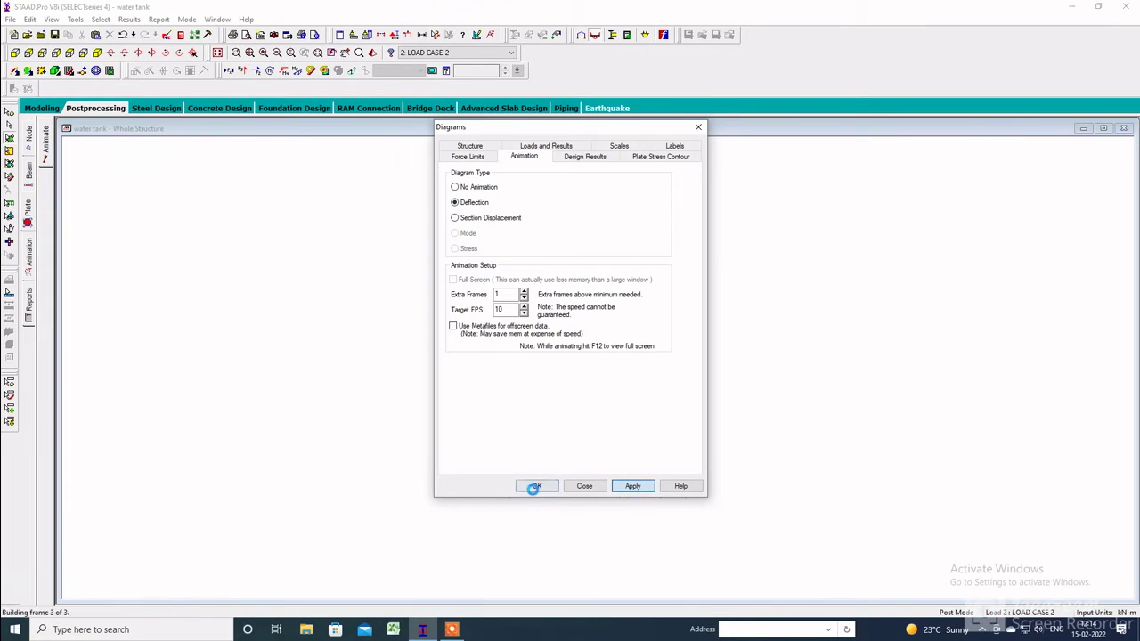
click(534, 486)
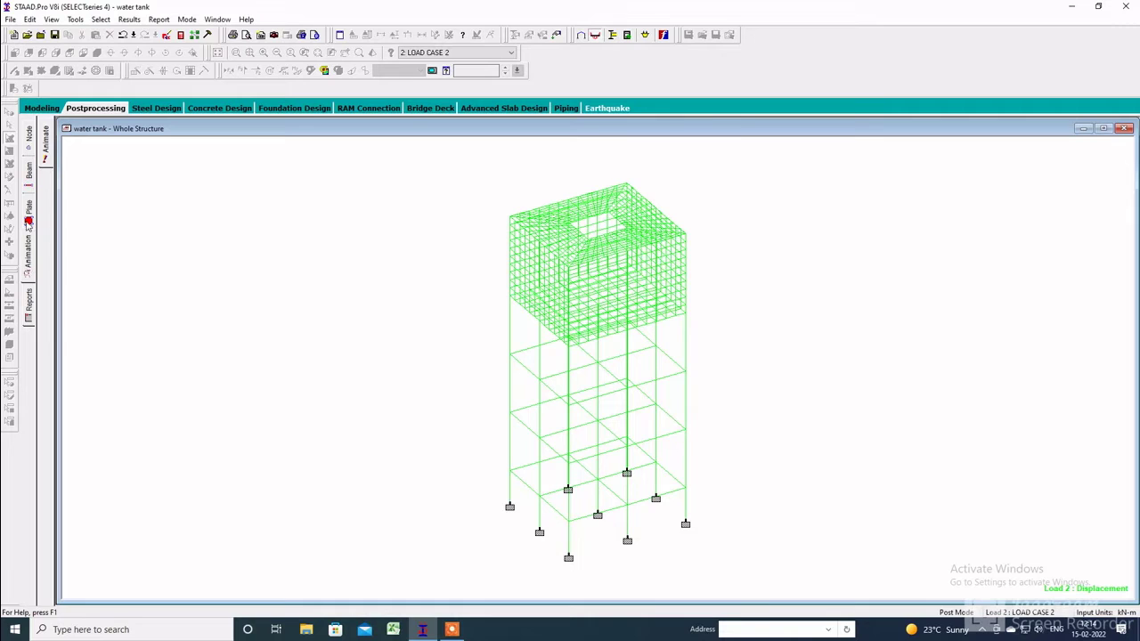
- Return to modeling mode and select load case 1 in the load case details
click(41, 108)
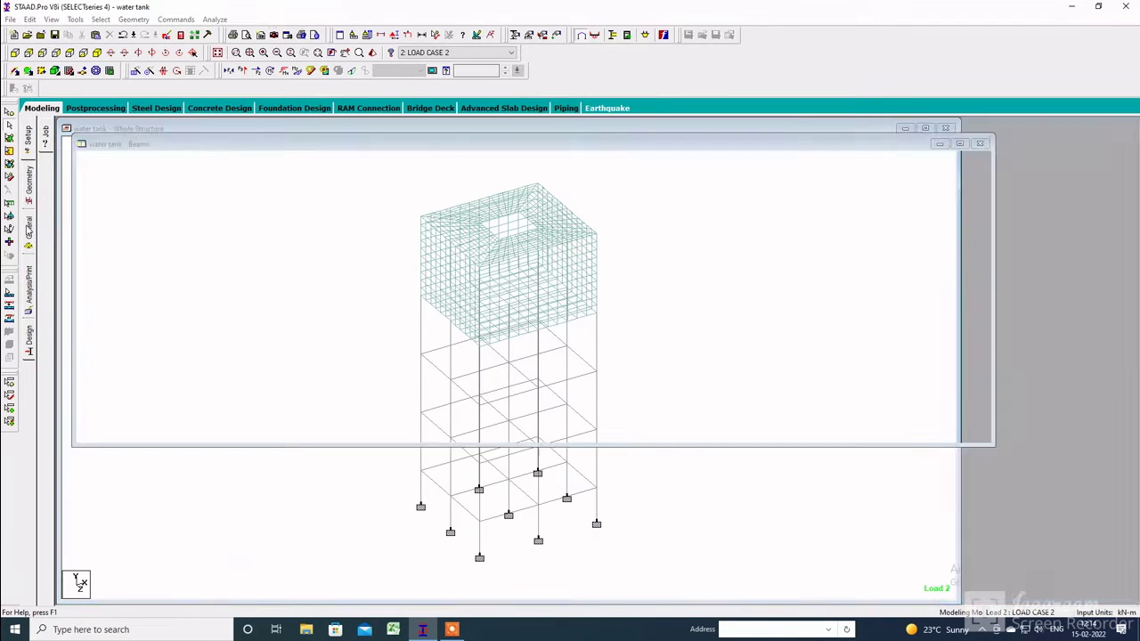
click(28, 227)
click(52, 299)
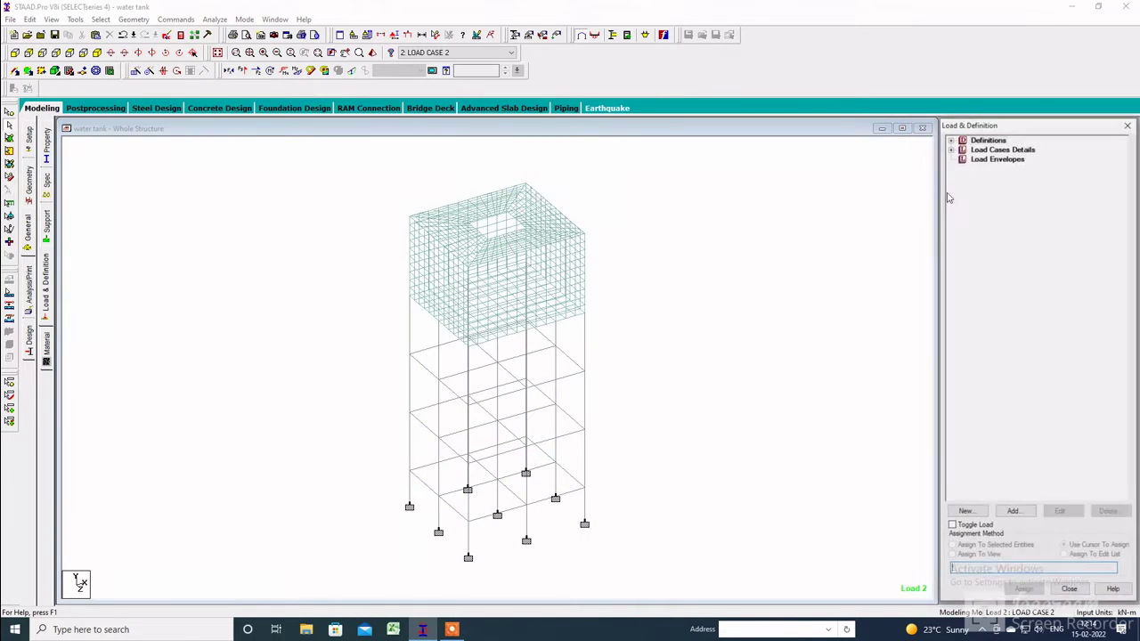
click(950, 149)
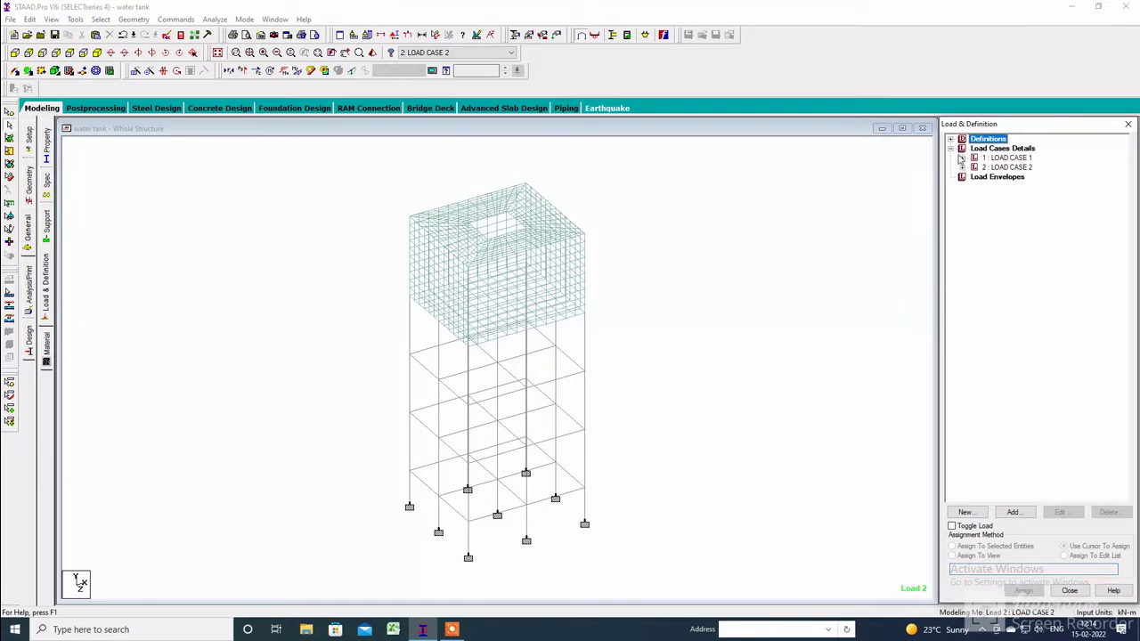
click(1002, 158)
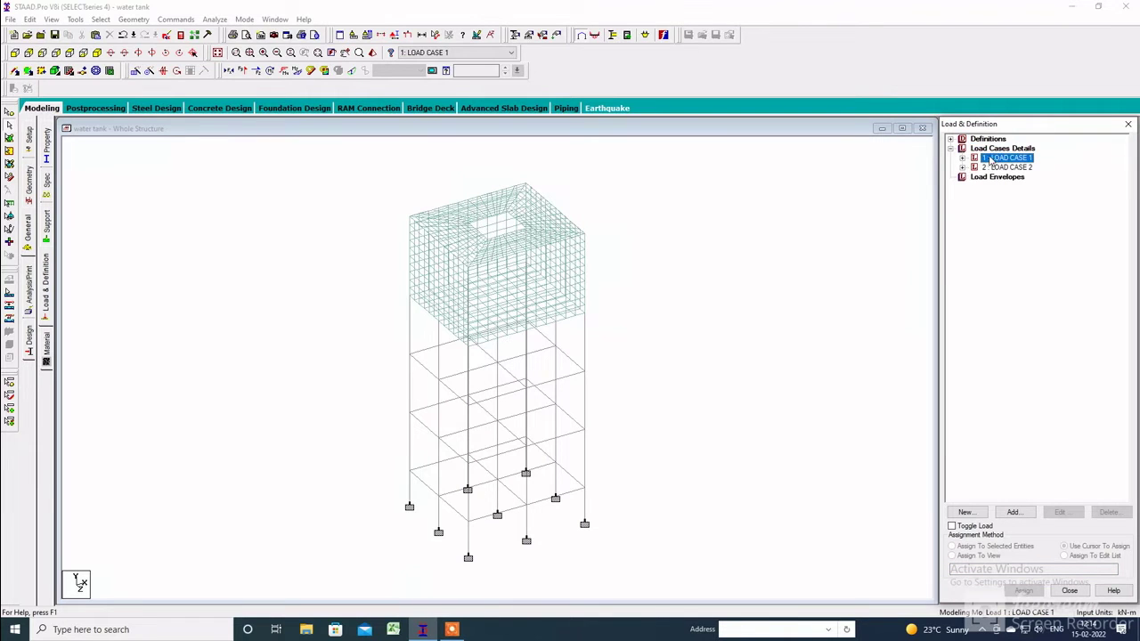
- Generate automatic load combinations with the Indian Code for the Genral_Structures category and add them to the load cases
click(1014, 513)
click(386, 220)
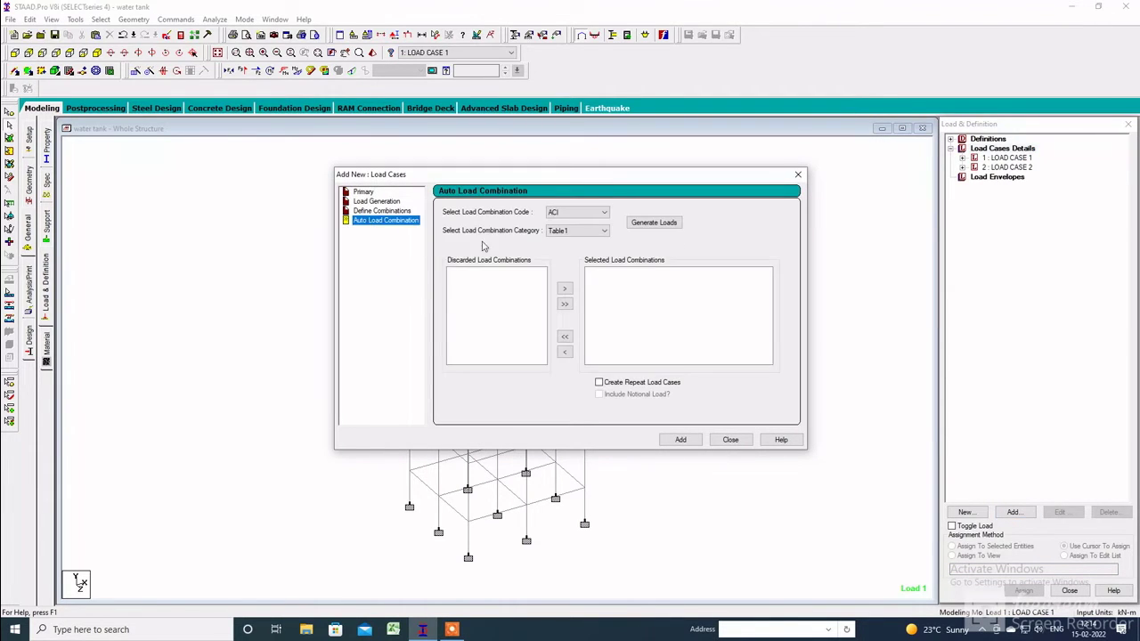
click(604, 213)
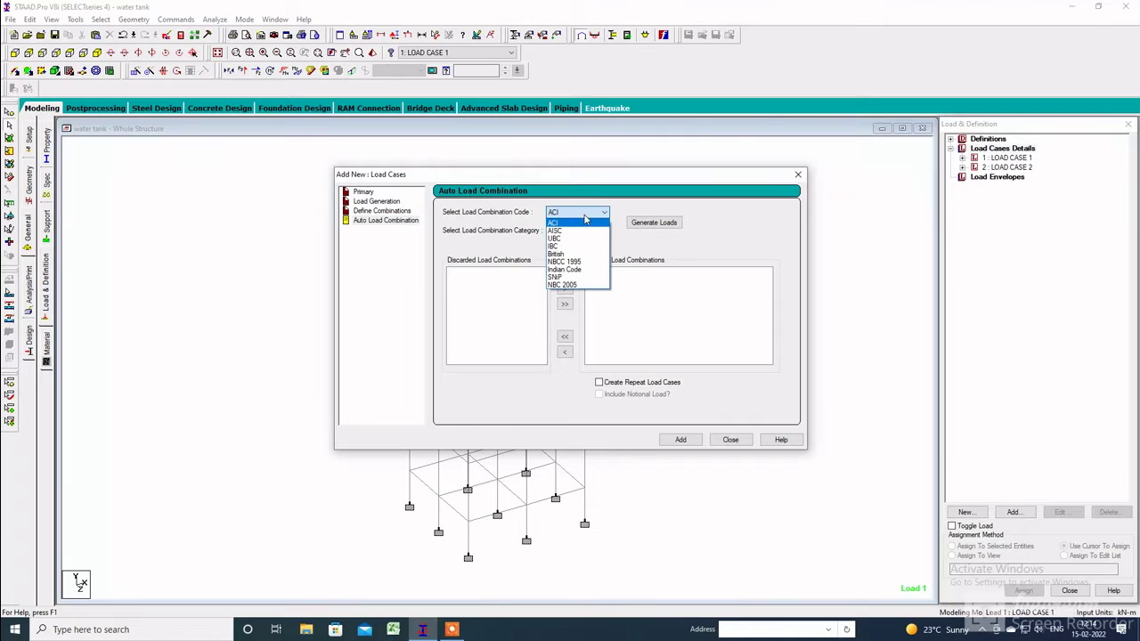
click(573, 274)
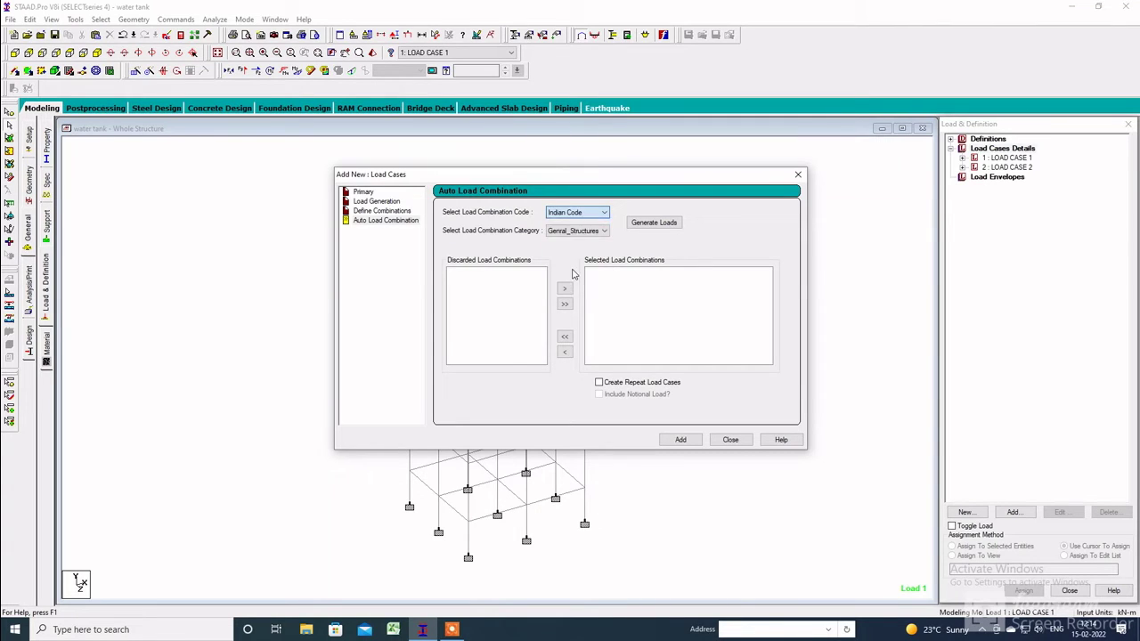
click(566, 233)
click(568, 241)
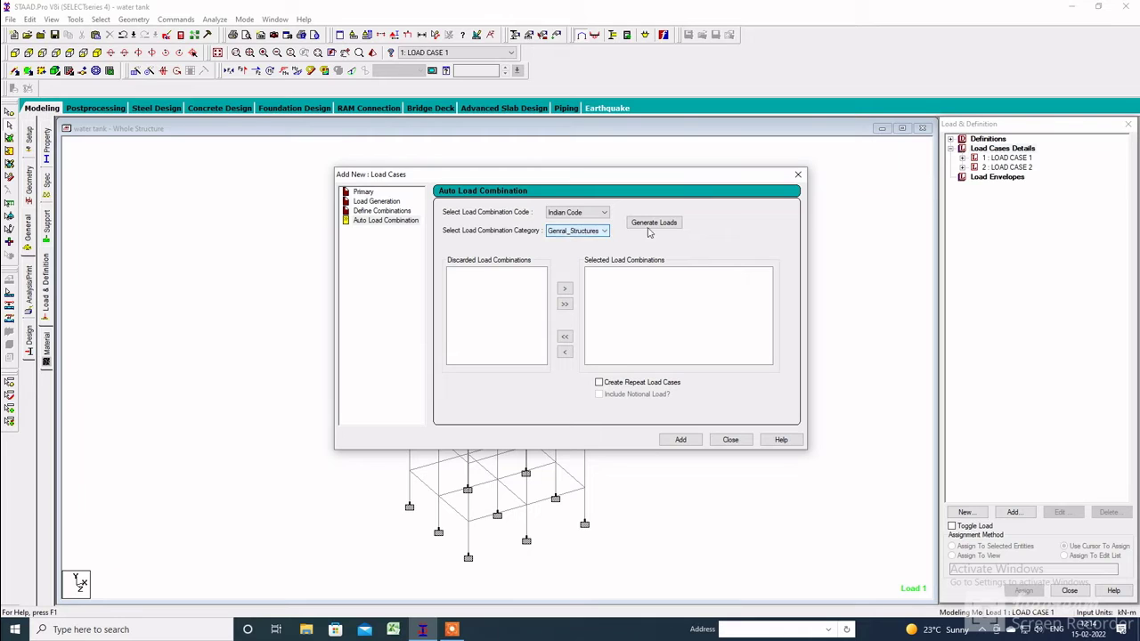
click(672, 228)
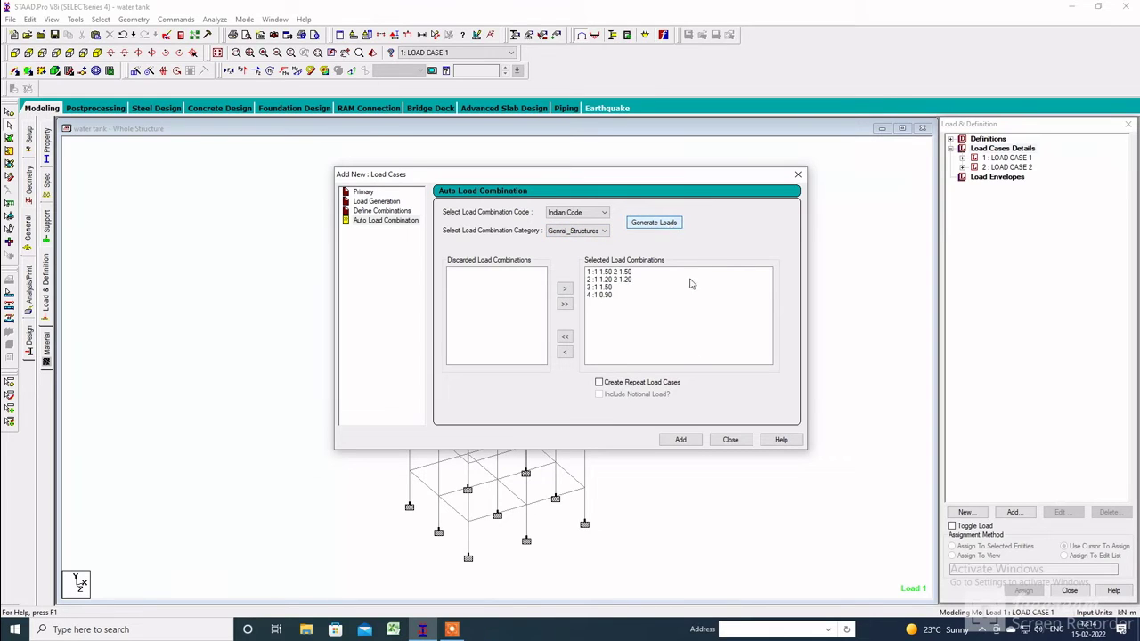
click(679, 439)
click(625, 343)
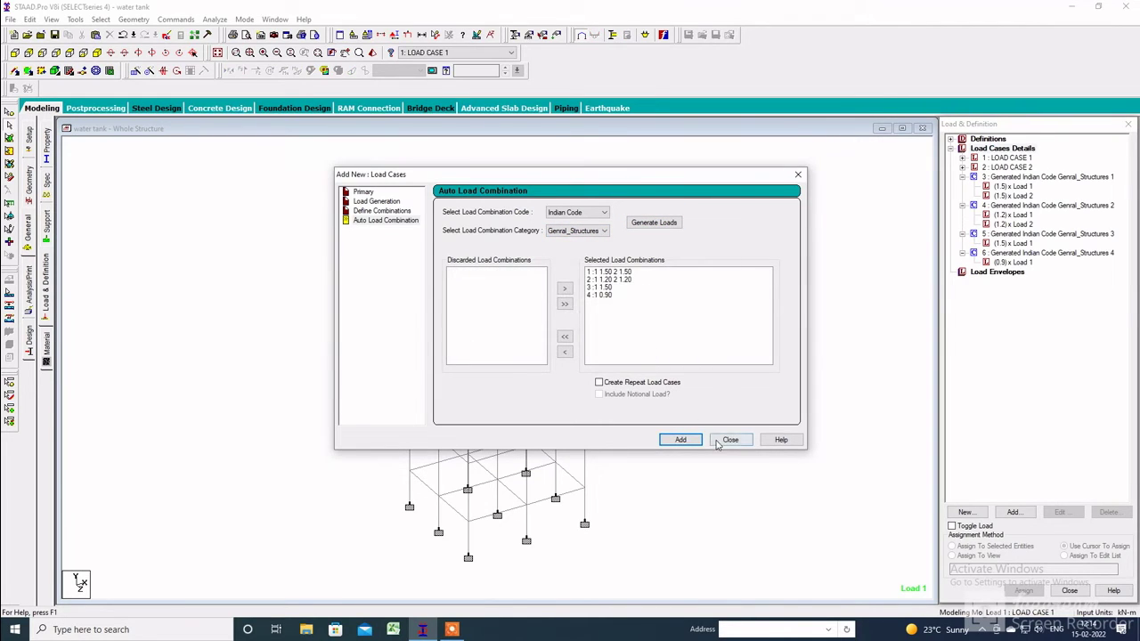
click(729, 441)
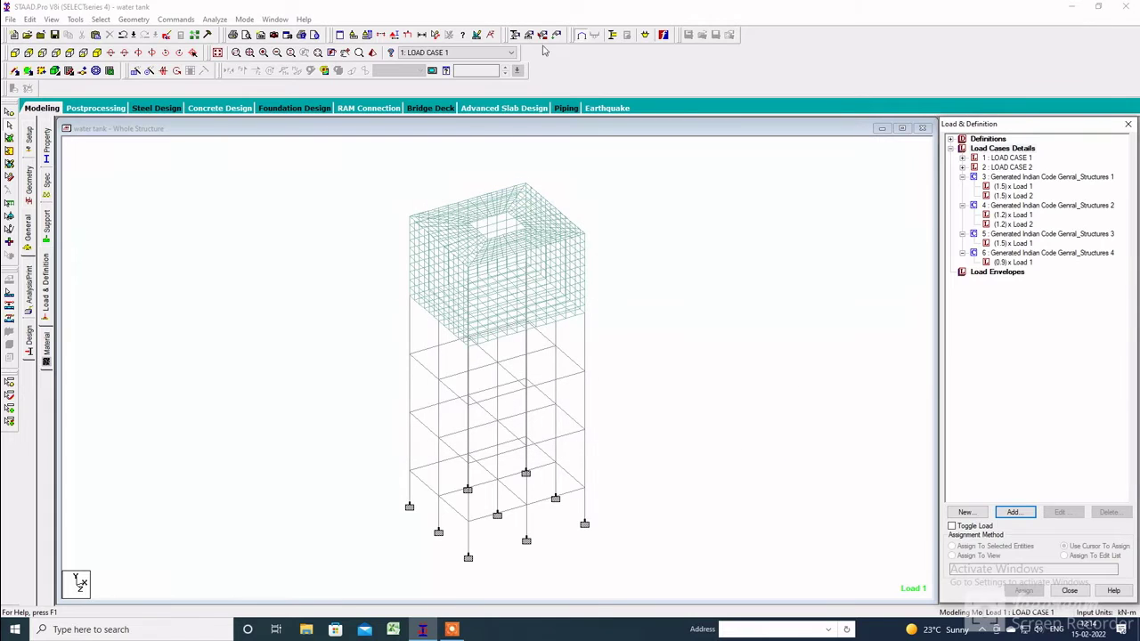
- Save the modified structure, rerun the analysis and go to post-processing mode
click(216, 19)
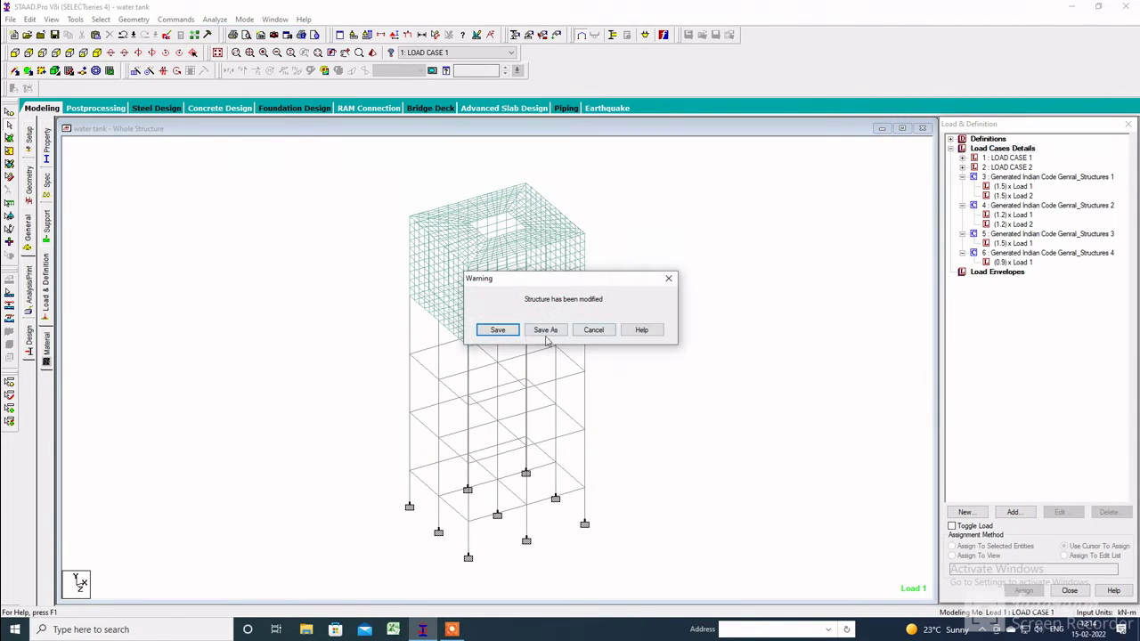
click(501, 330)
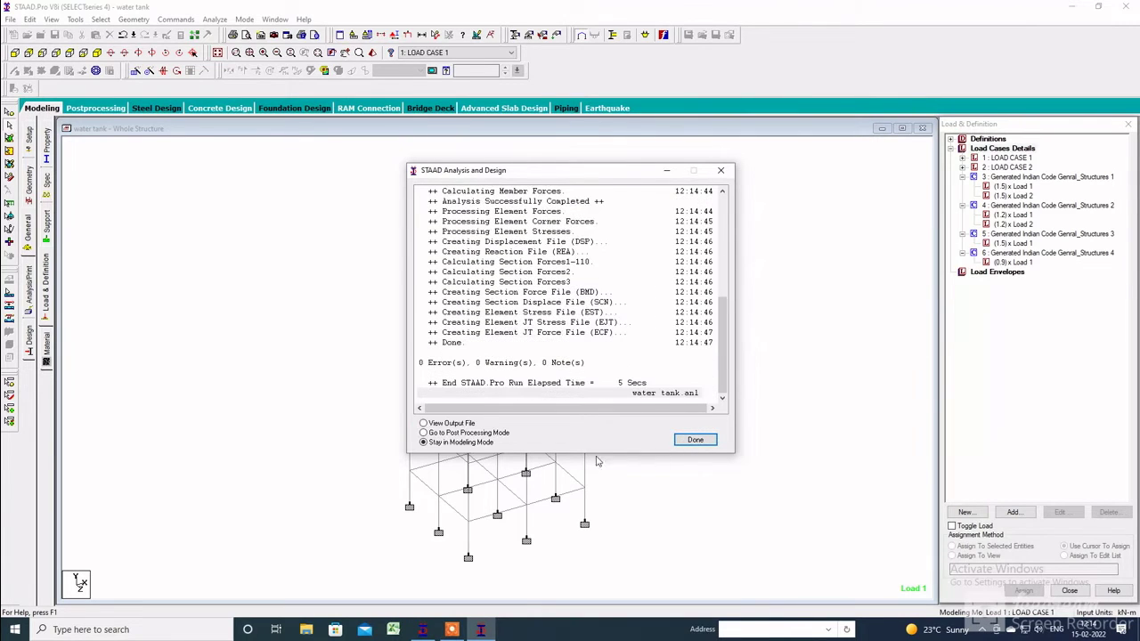
click(686, 441)
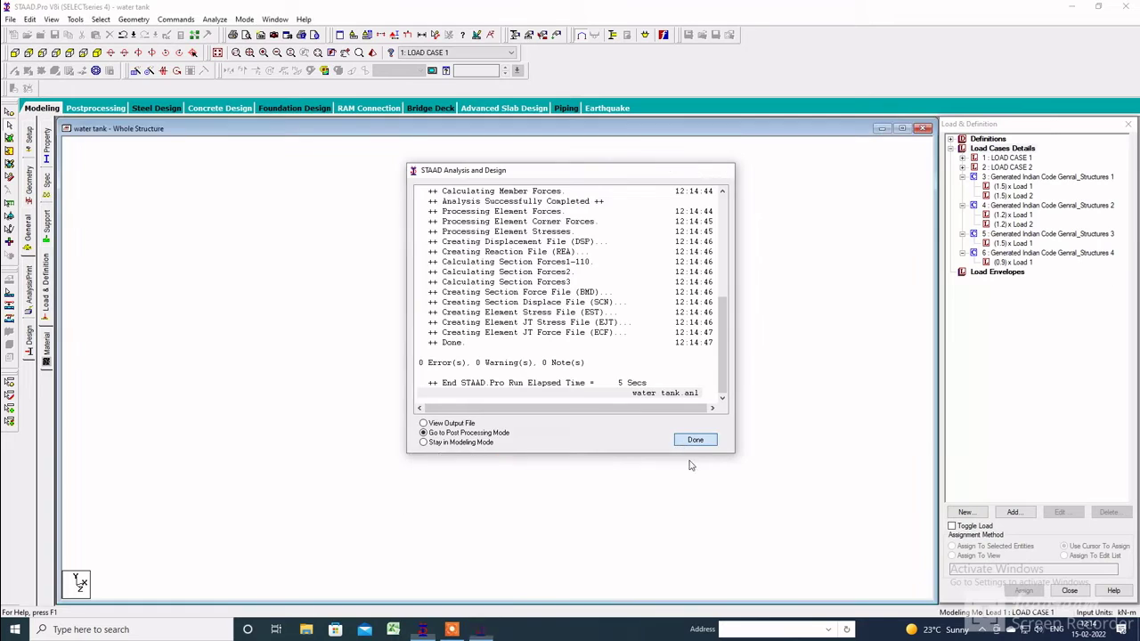
click(591, 405)
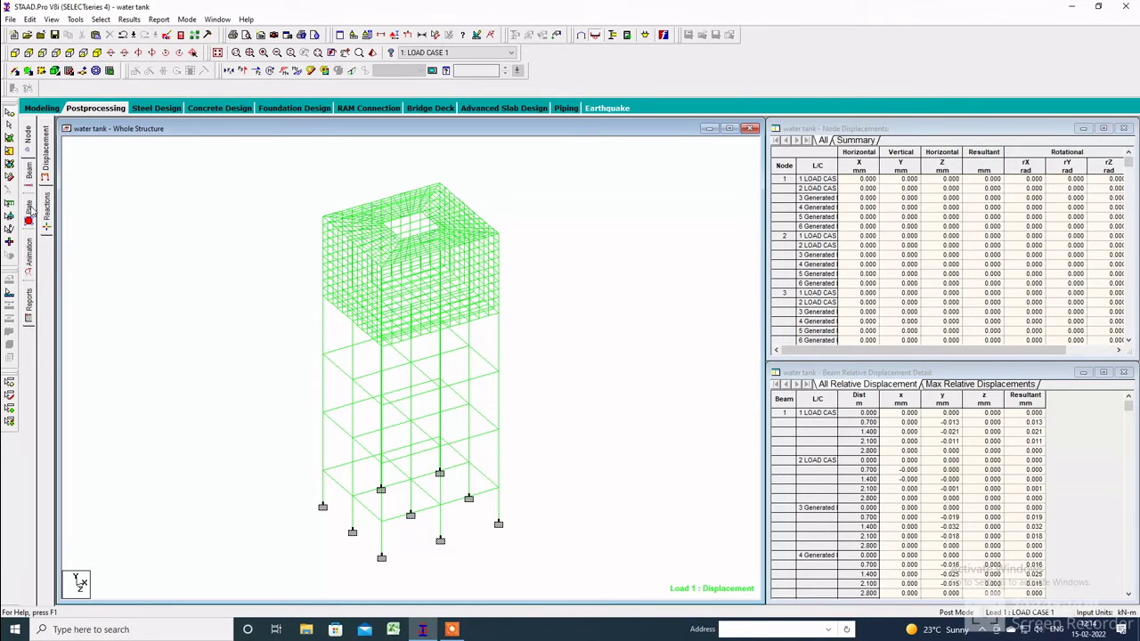
- Animate the structure's deflection, first under load case 1 and then under generated load combinations 5 and 4
click(30, 256)
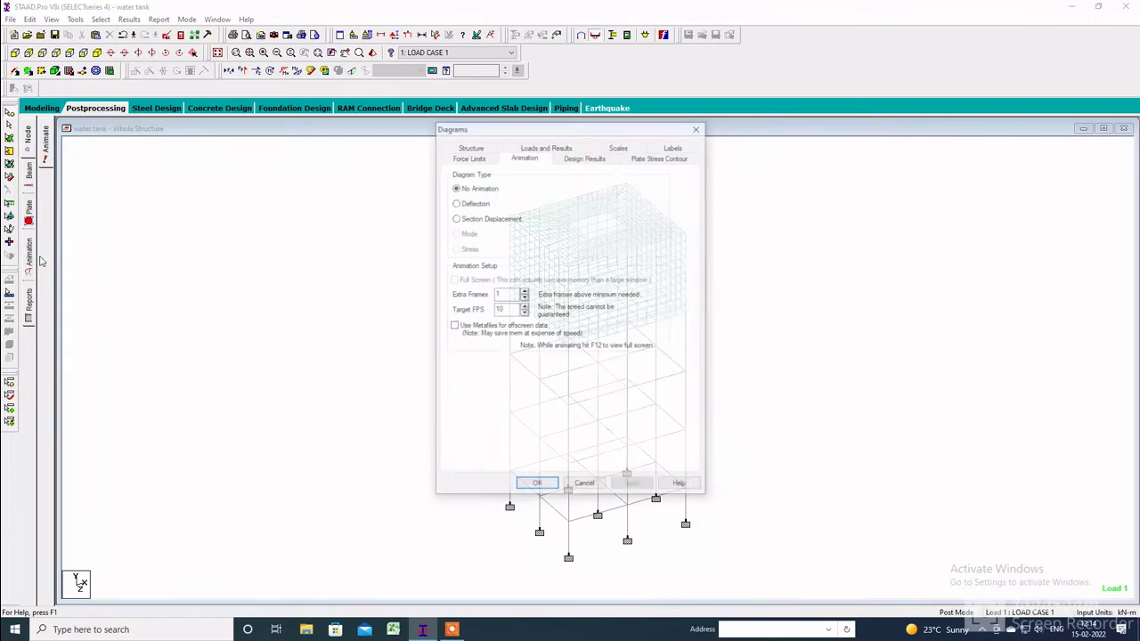
click(456, 202)
click(632, 486)
click(537, 487)
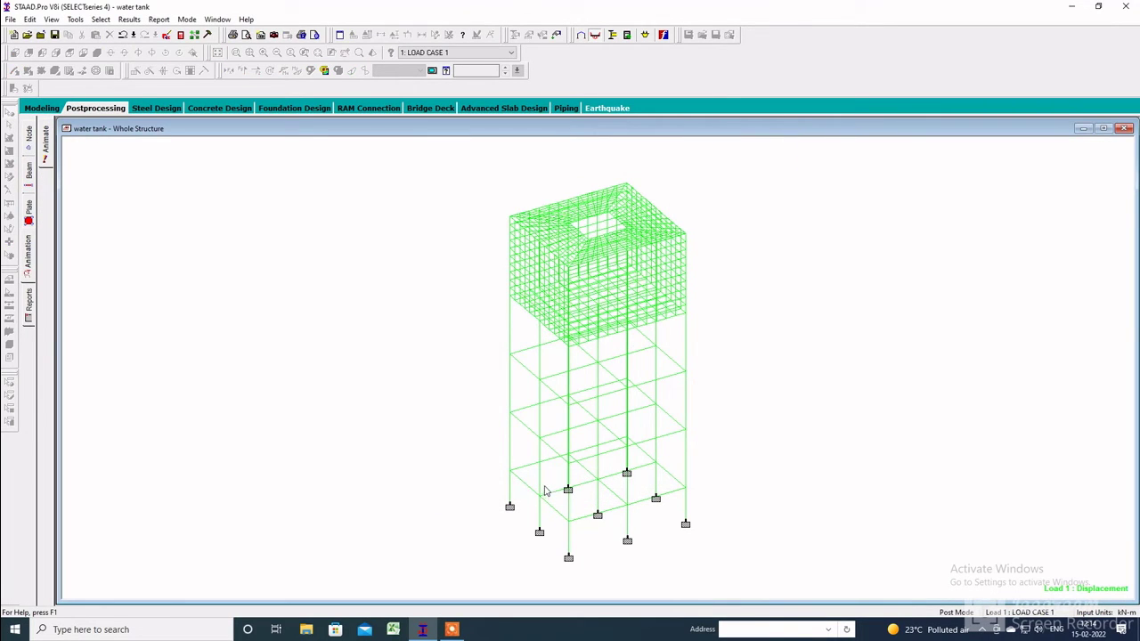
click(469, 52)
click(461, 94)
click(455, 52)
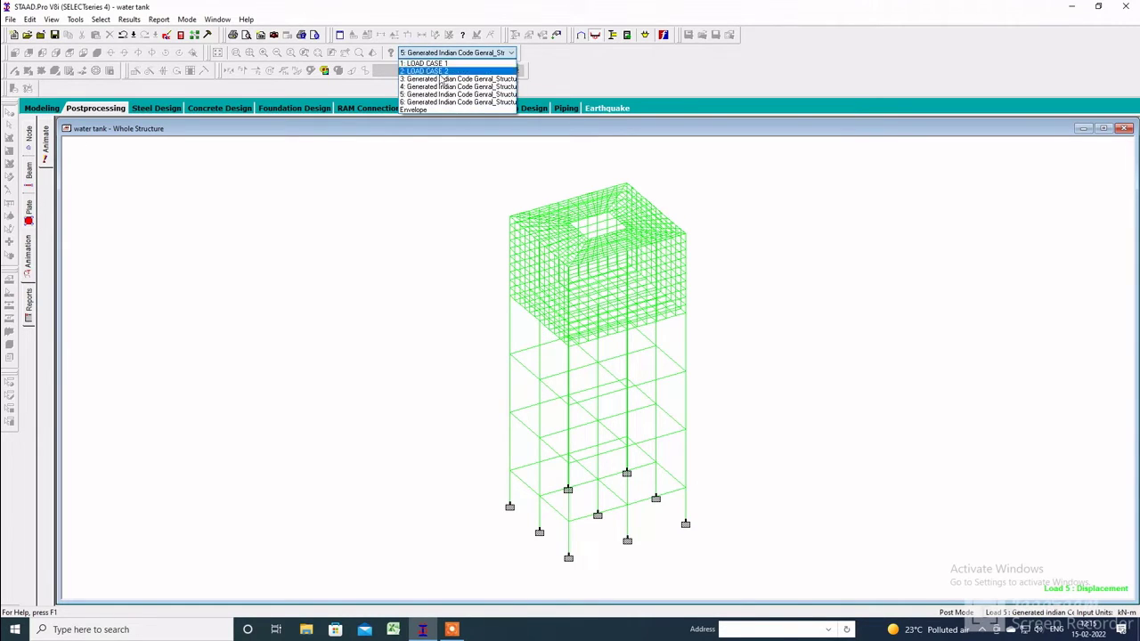
click(425, 85)
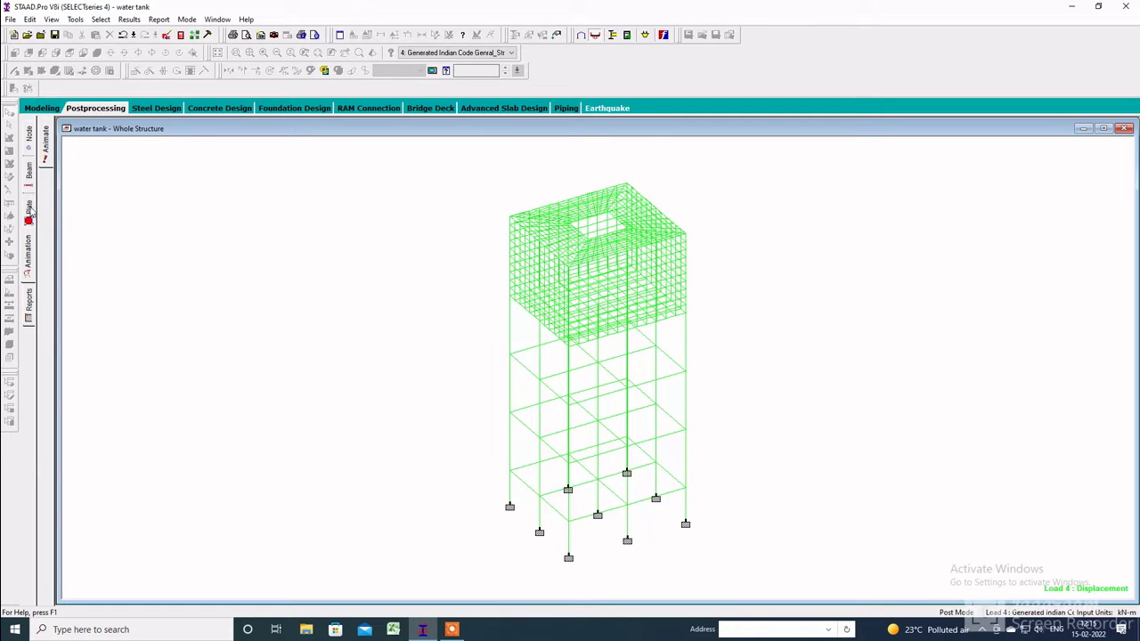
- Examine the Bending Z diagram of the beams for generated load combination 4
click(29, 174)
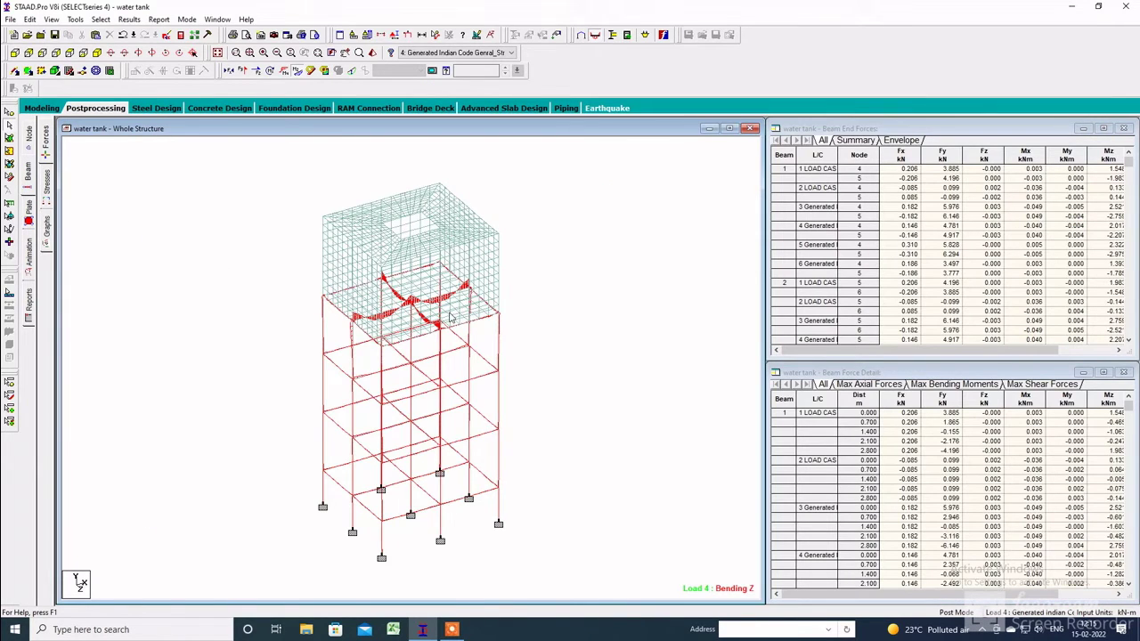
scroll(450, 318, up, 1)
scroll(419, 334, up, 1)
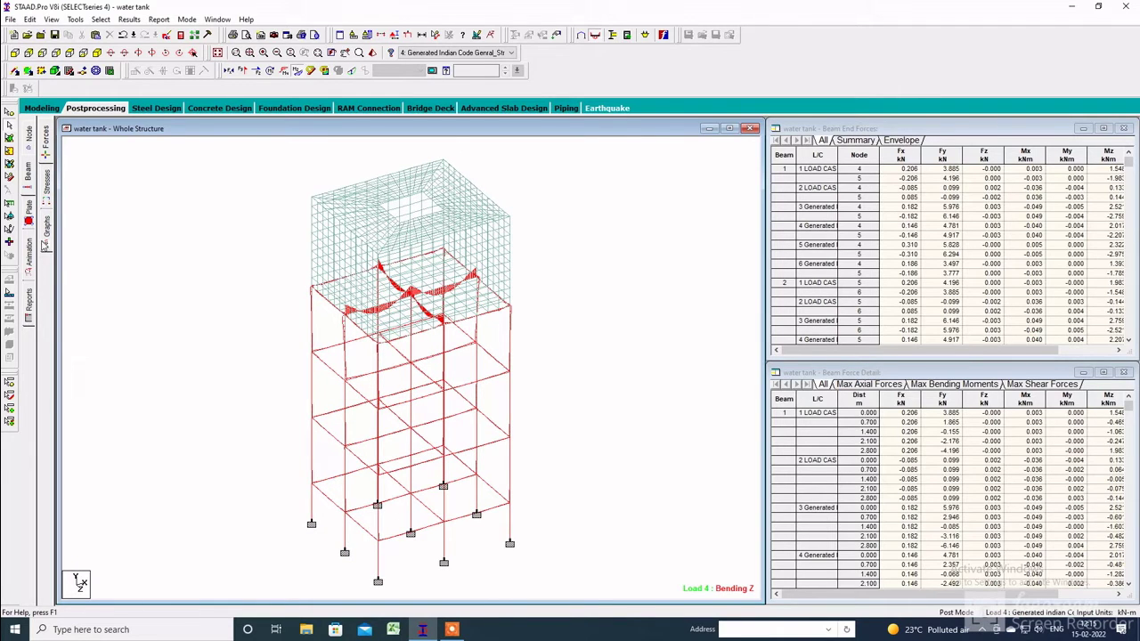
click(53, 192)
scroll(477, 509, up, 3)
click(783, 372)
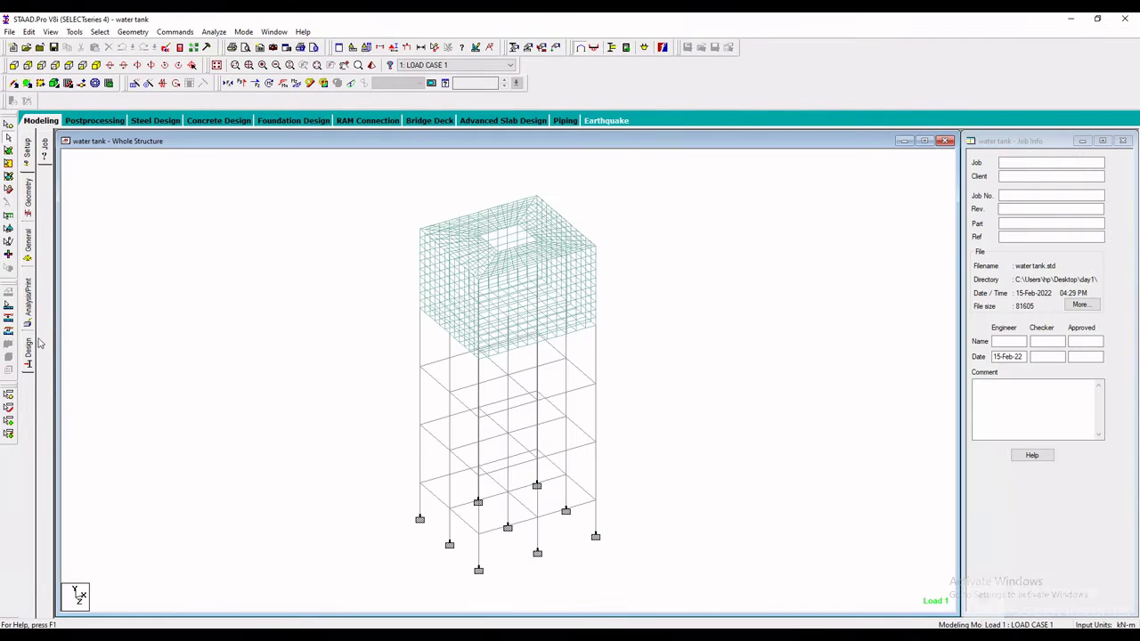
- Select only Fc, Fymain, Fysec, Maxmain and Maxsec as the IS456 concrete design parameters in modeling mode
click(30, 347)
click(48, 198)
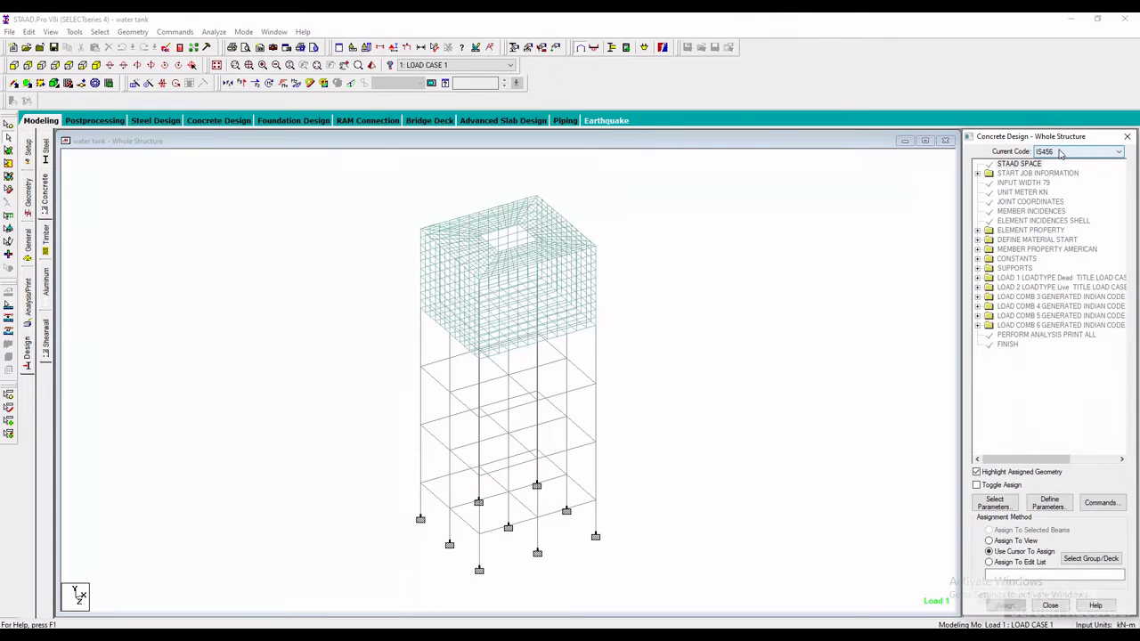
click(995, 503)
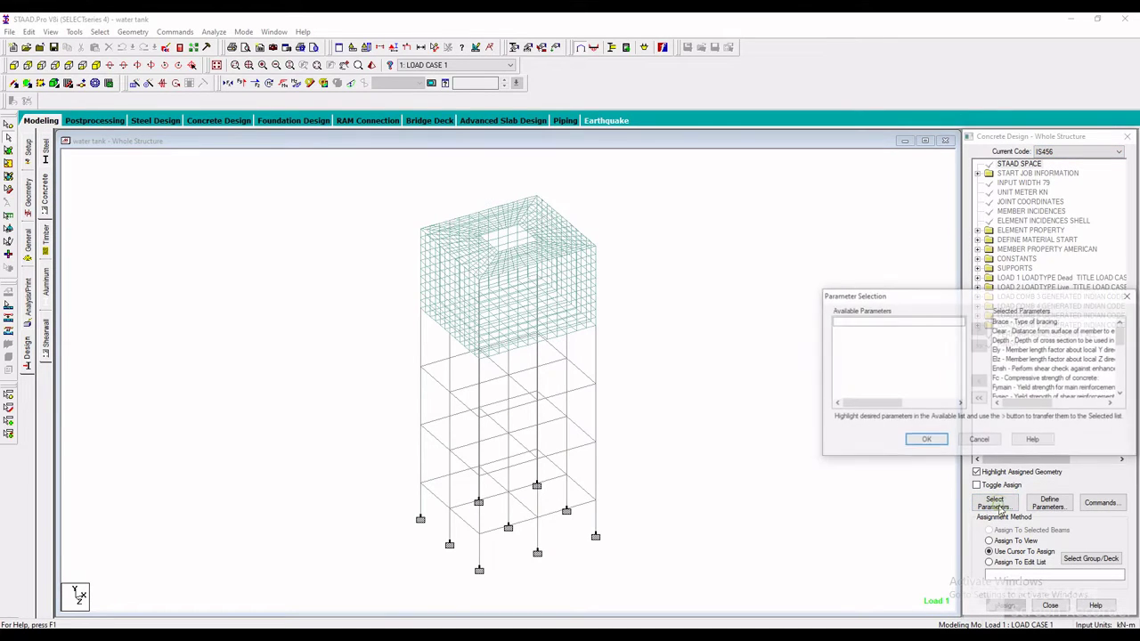
click(980, 399)
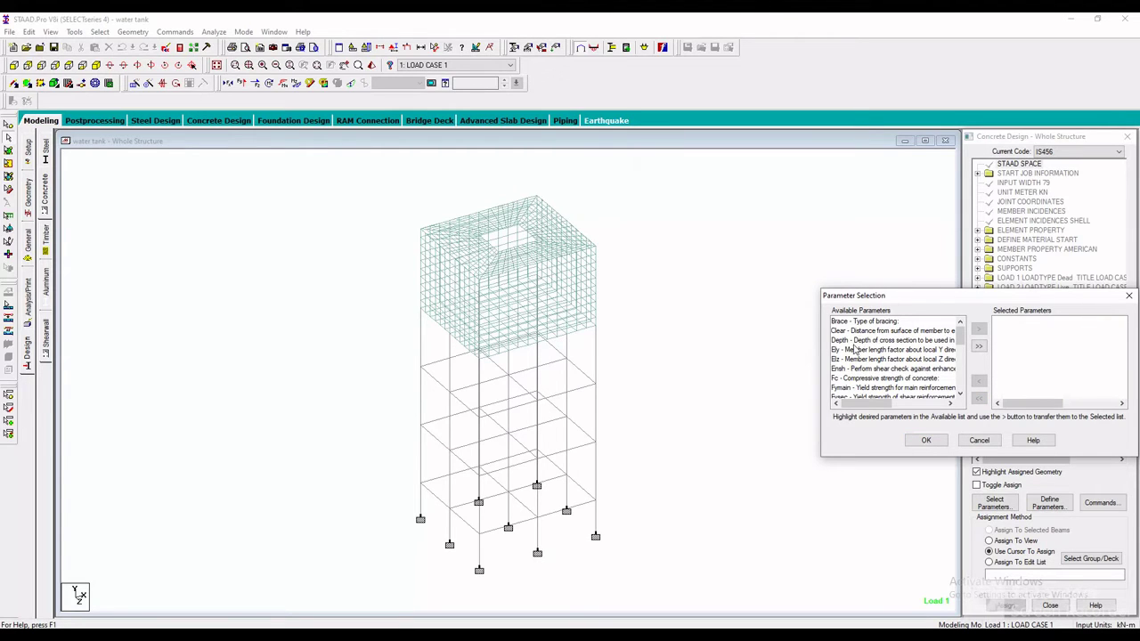
double_click(869, 380)
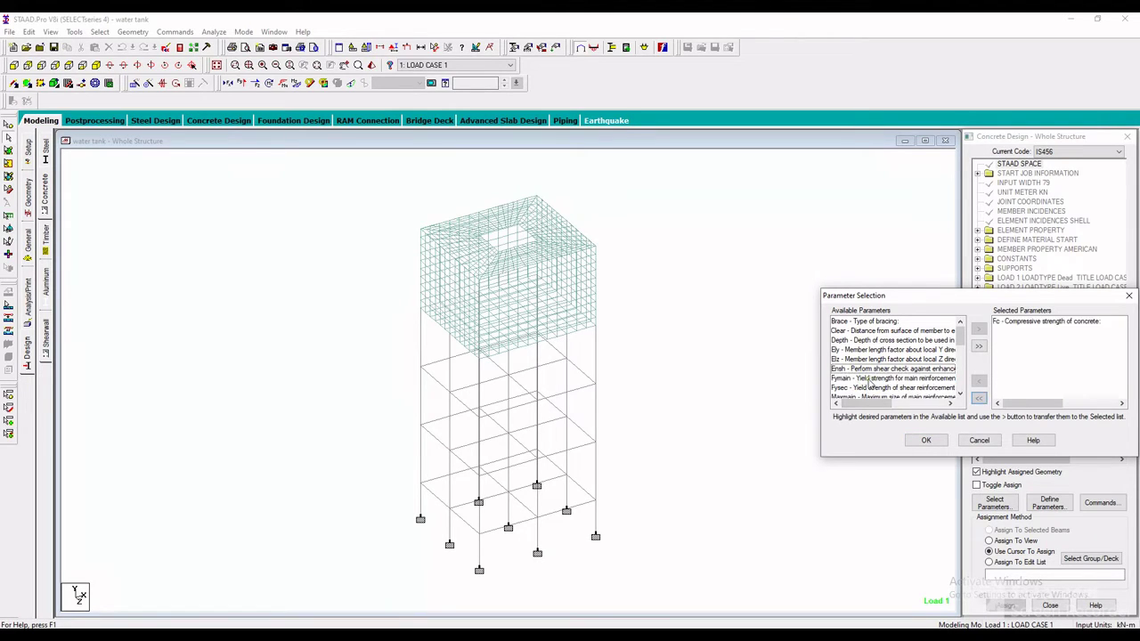
double_click(848, 381)
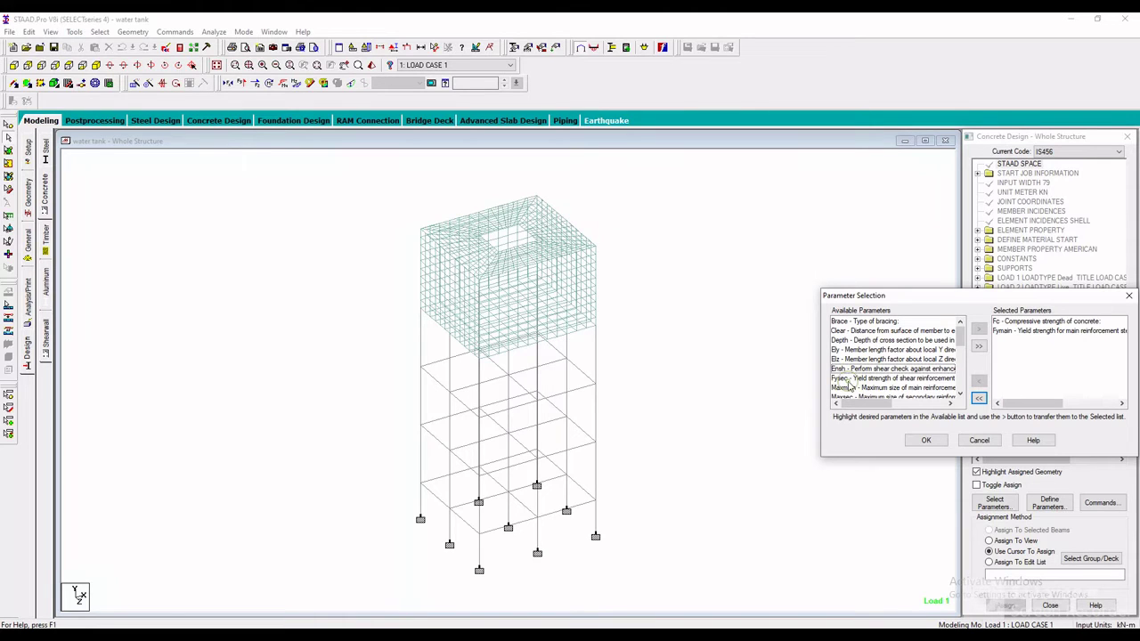
double_click(849, 381)
double_click(849, 381)
double_click(849, 381)
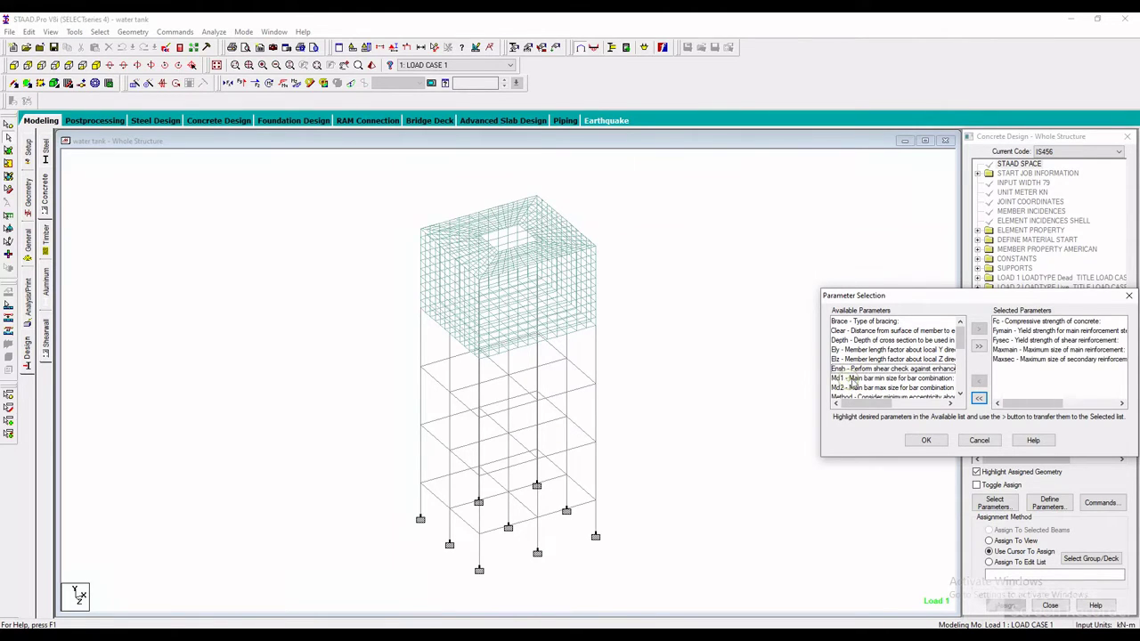
click(928, 440)
- Add the FC design parameter with a concrete compressive strength of 30000 kN/m2
click(1057, 500)
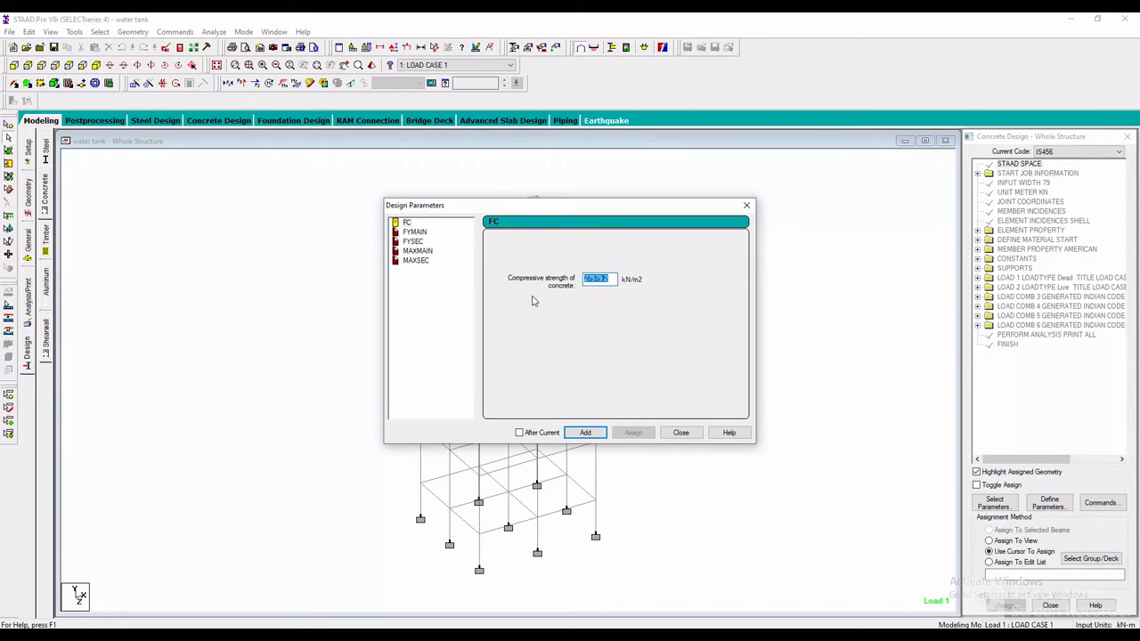
text(30000)
key(Return)
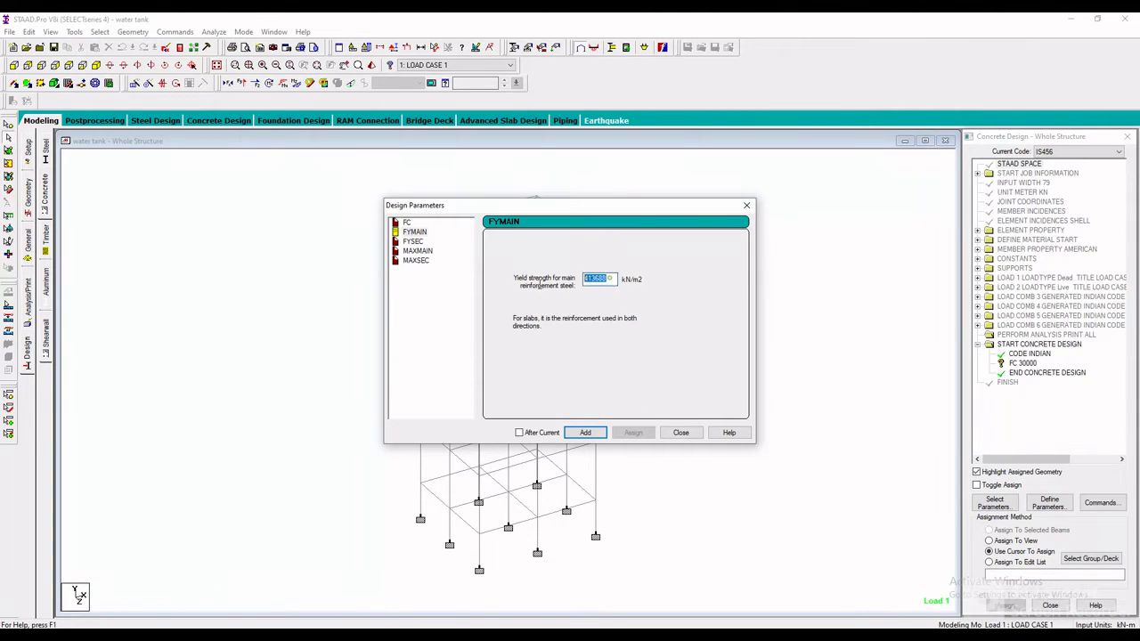
- Add the FYMAIN and FYSEC design parameters, each with a yield strength of 415000 kN/m2
text(415000)
click(586, 432)
click(413, 241)
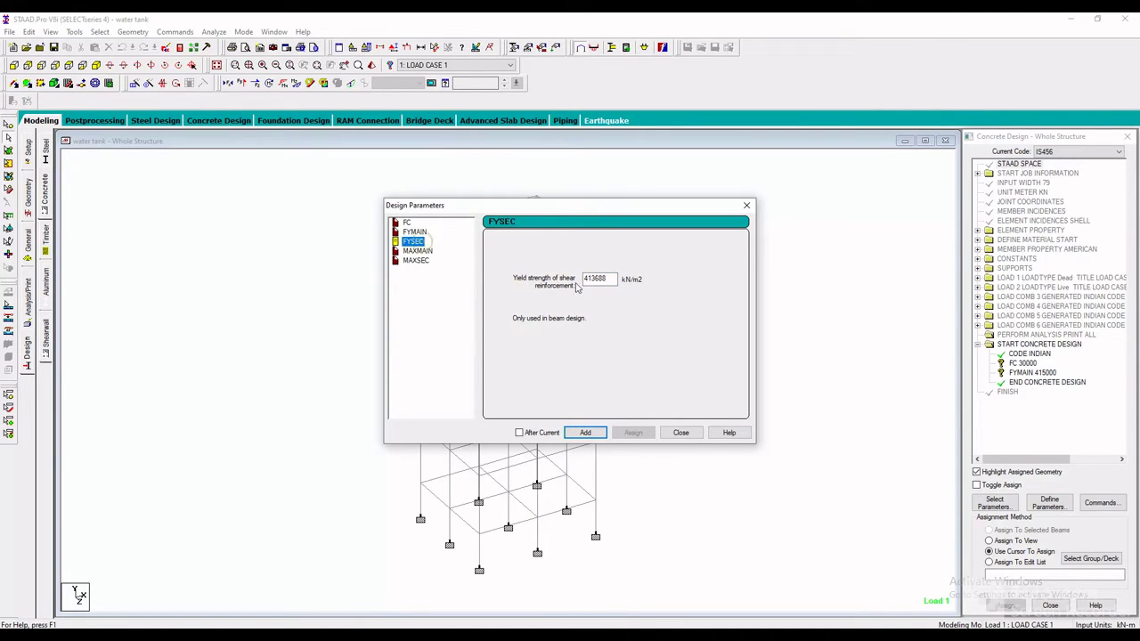
double_click(609, 278)
text(415000)
key(Return)
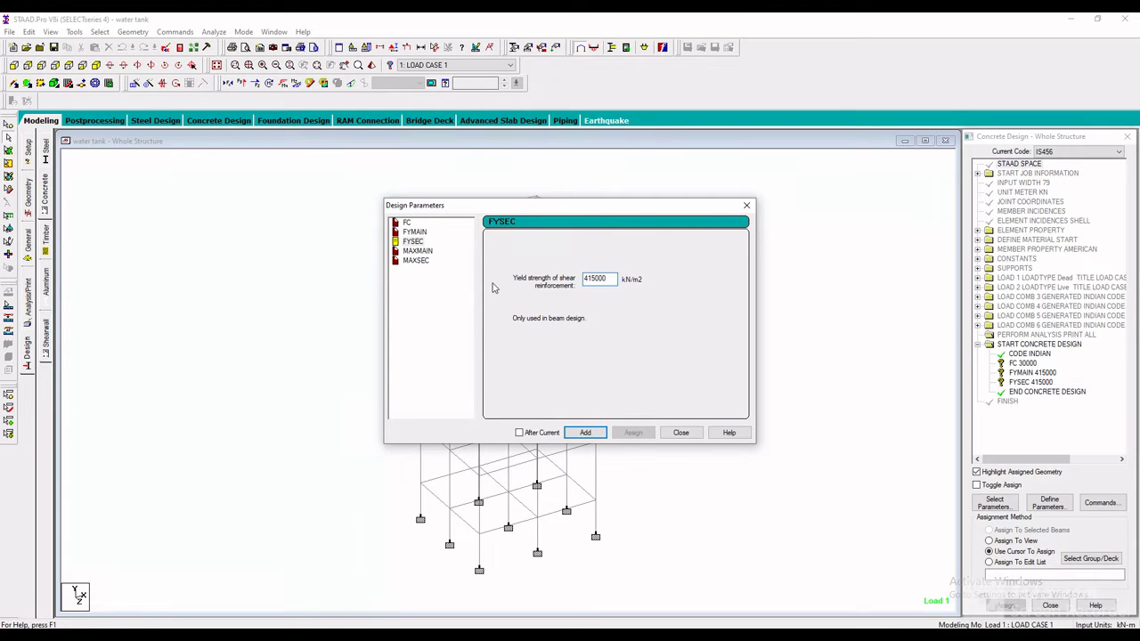
- Add the MAXMAIN design parameter with a 20 mm maximum main bar and MAXSEC with a 12 mm maximum secondary bar
click(420, 251)
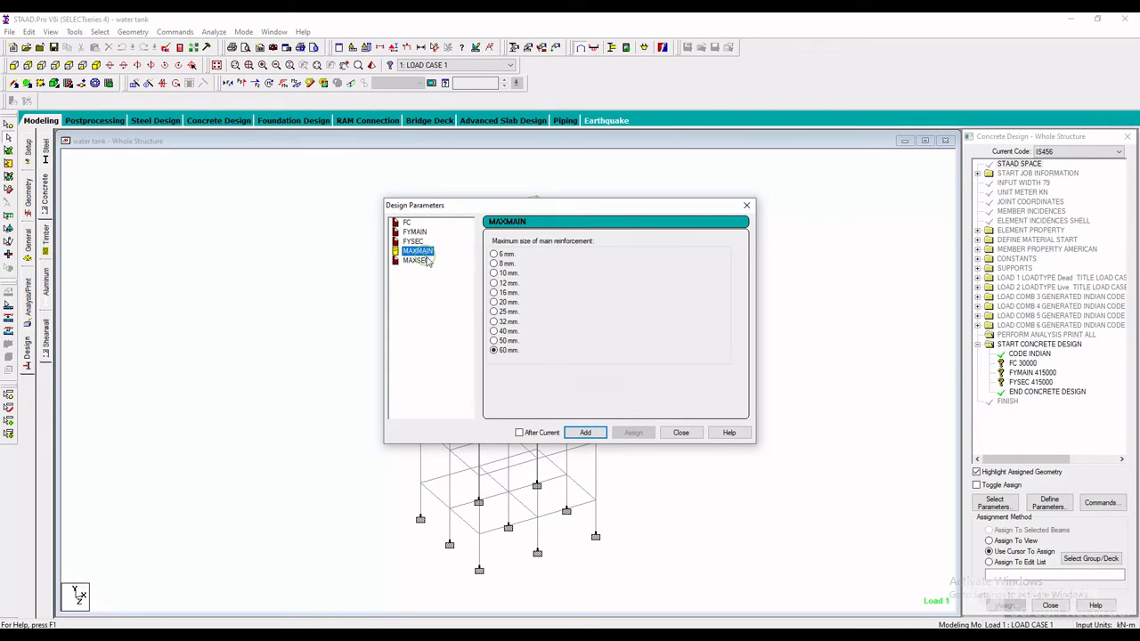
click(494, 302)
click(584, 432)
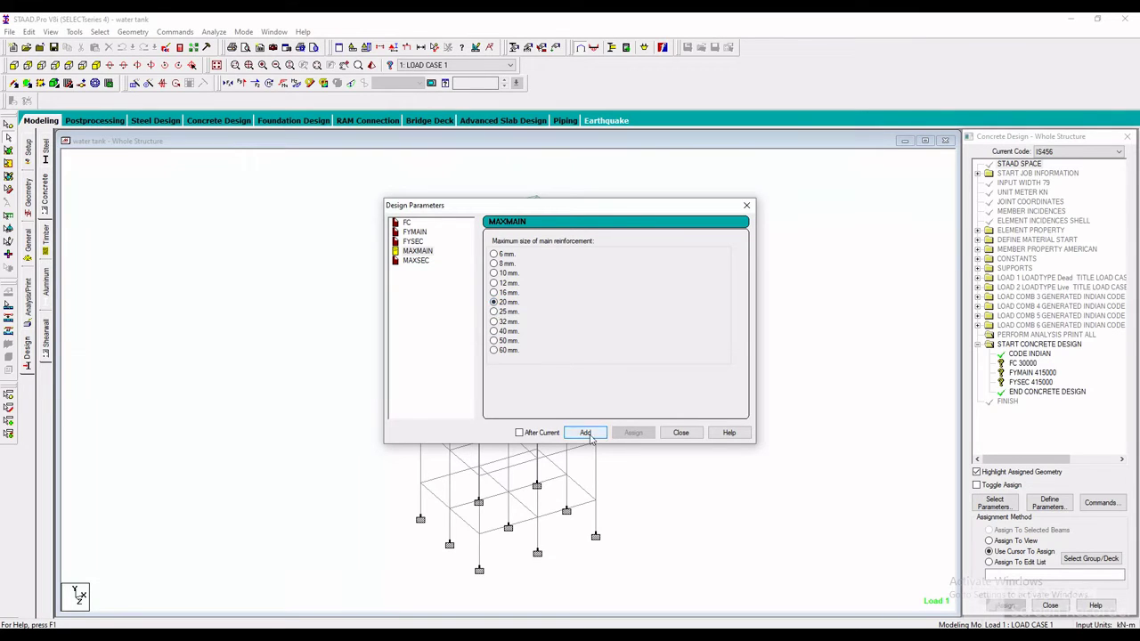
click(416, 261)
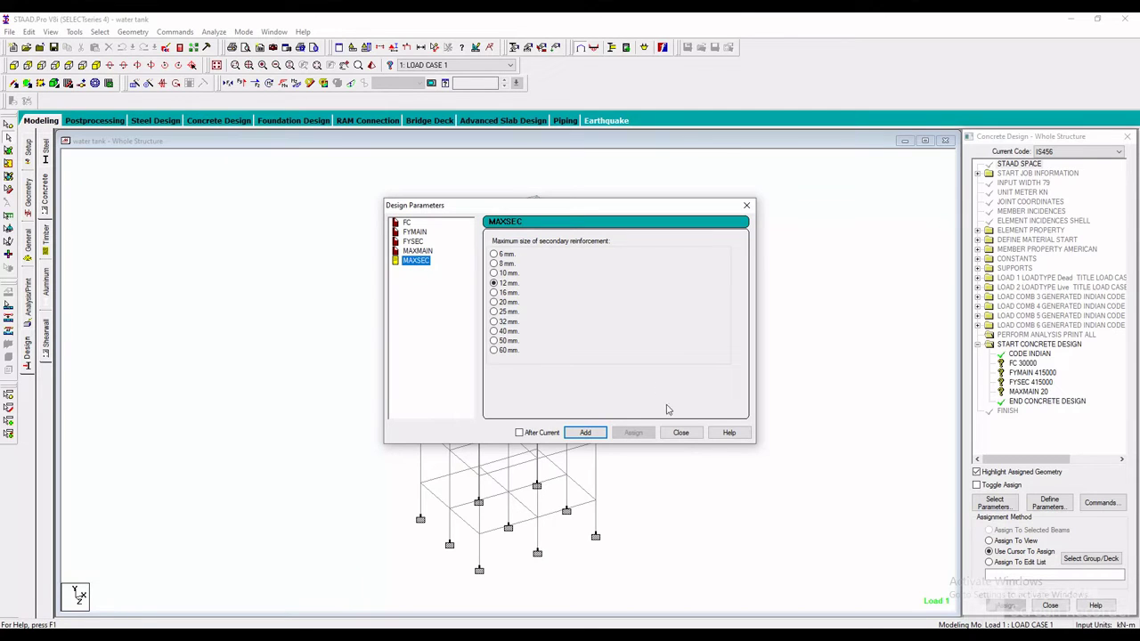
click(585, 432)
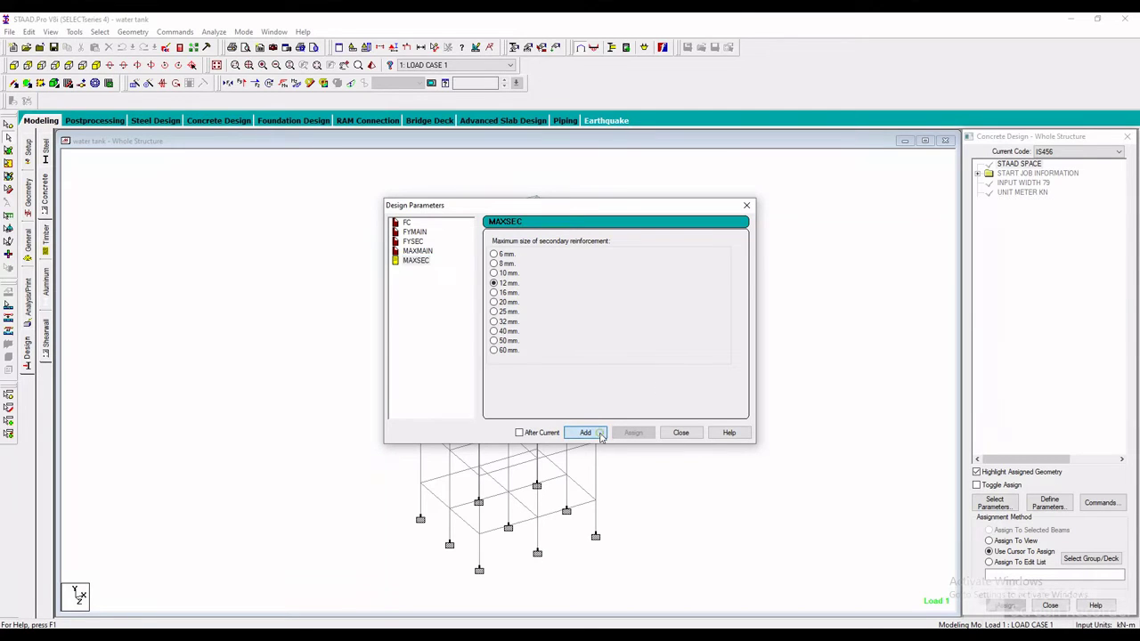
click(699, 433)
- Add the DESIGN BEAM, DESIGN COLUMN, DESIGN SLAB/ELEMENT and TAKE OFF commands to the concrete design
click(1105, 502)
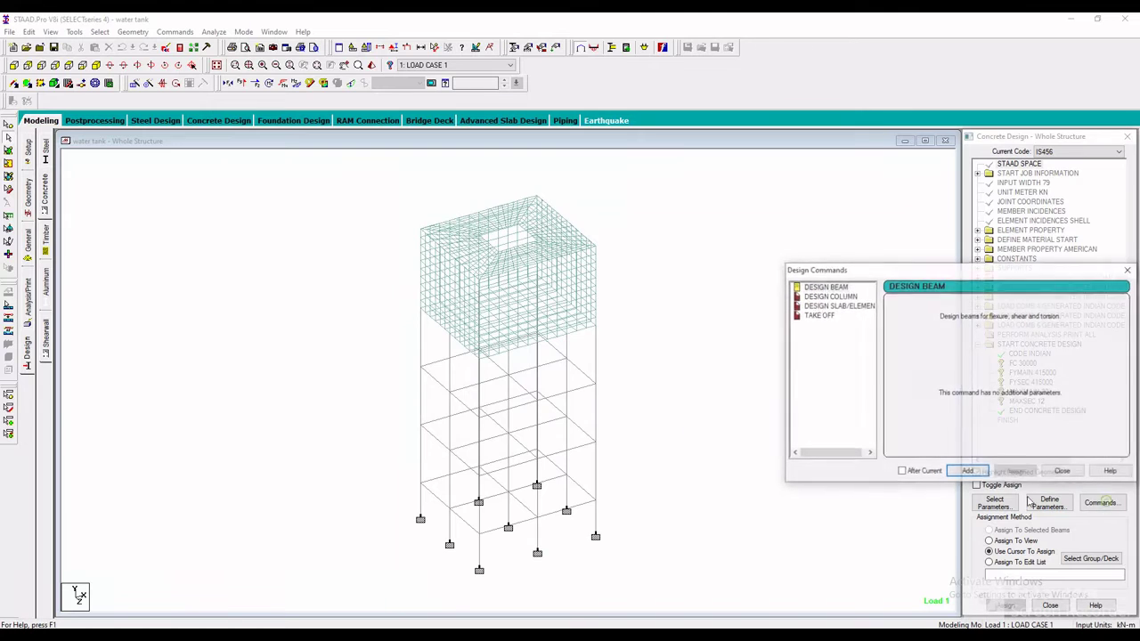
click(826, 288)
click(966, 472)
click(830, 296)
click(965, 473)
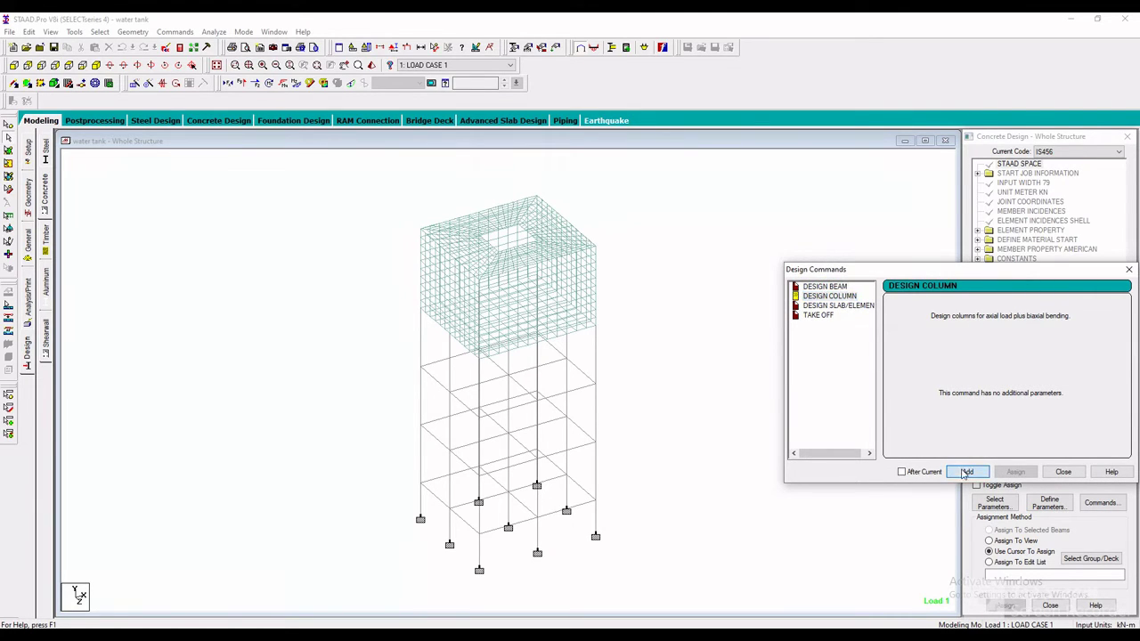
click(837, 306)
click(967, 472)
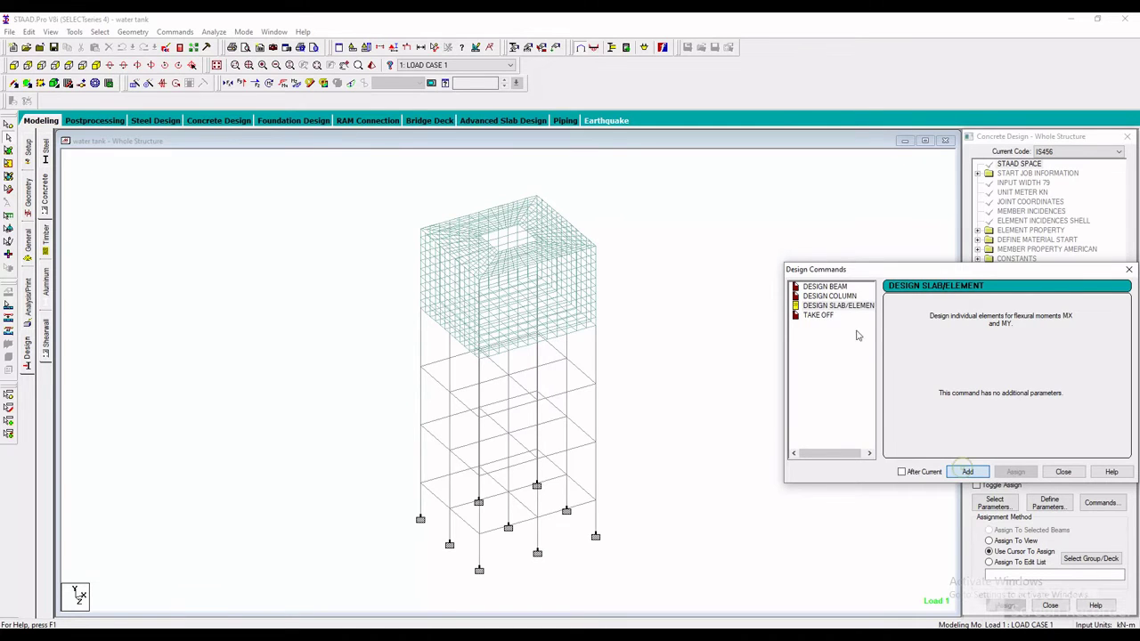
click(818, 315)
click(966, 472)
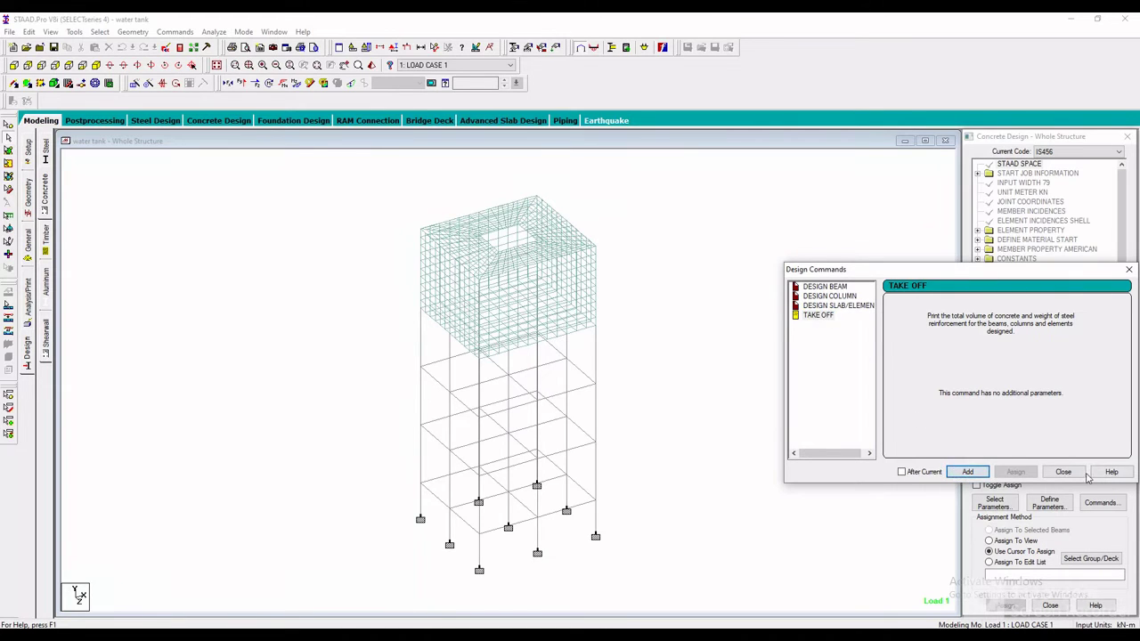
click(1080, 473)
- Assign the FC 30000 parameter to the whole structure using the Assign To View method
click(1024, 363)
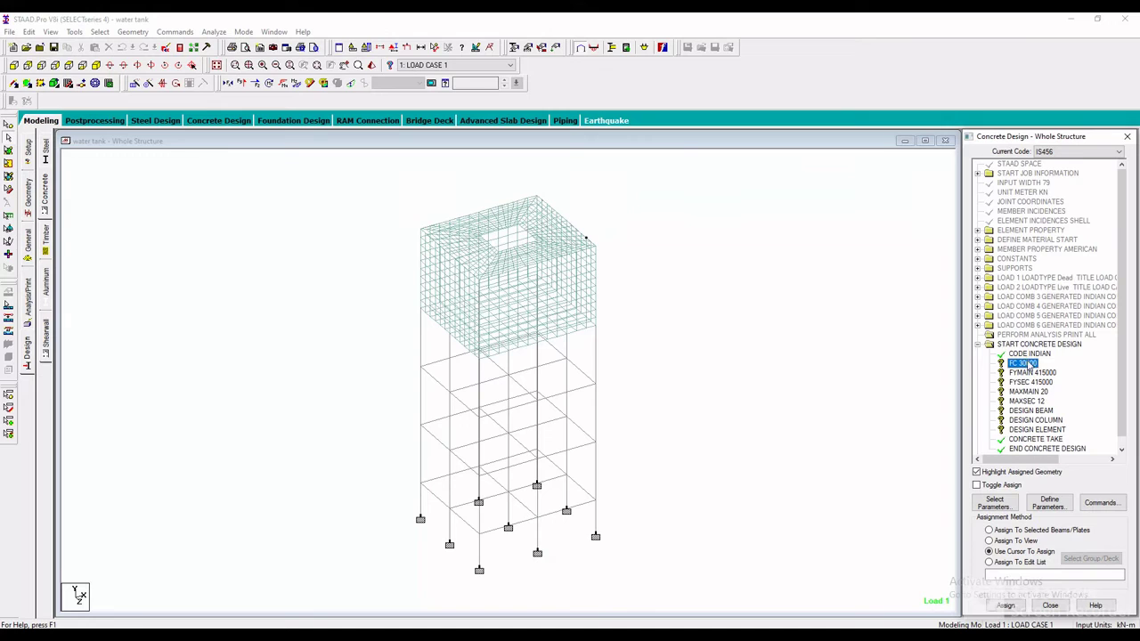
click(1013, 541)
click(1005, 606)
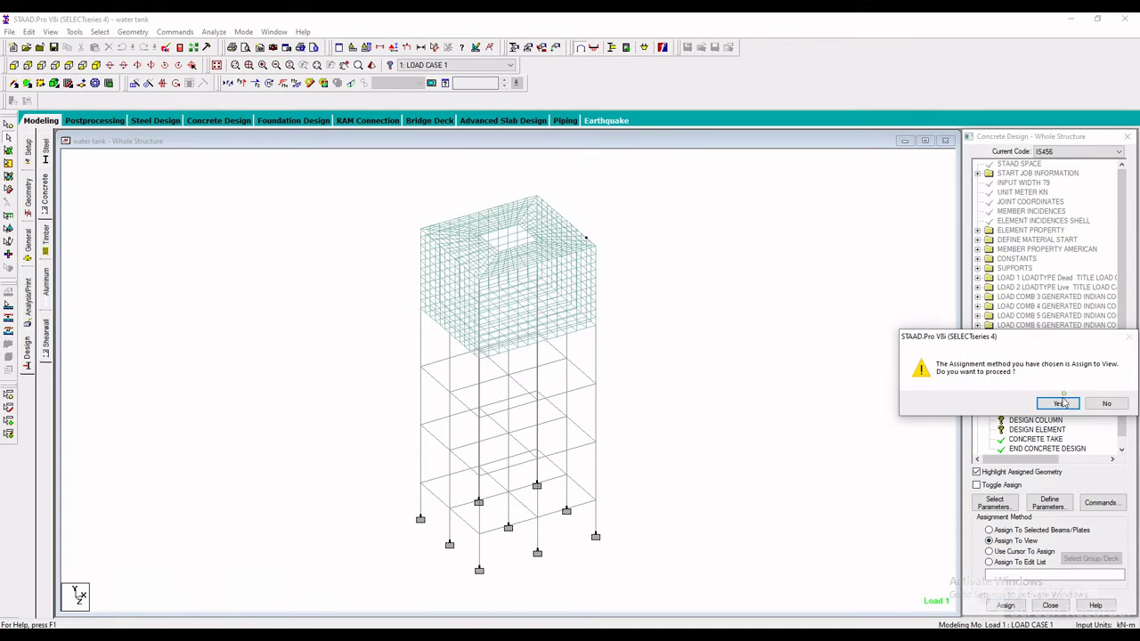
click(1054, 401)
- Assign the FYMAIN 415000 and FYSEC 415000 parameters to the whole structure using Assign To View
click(1033, 383)
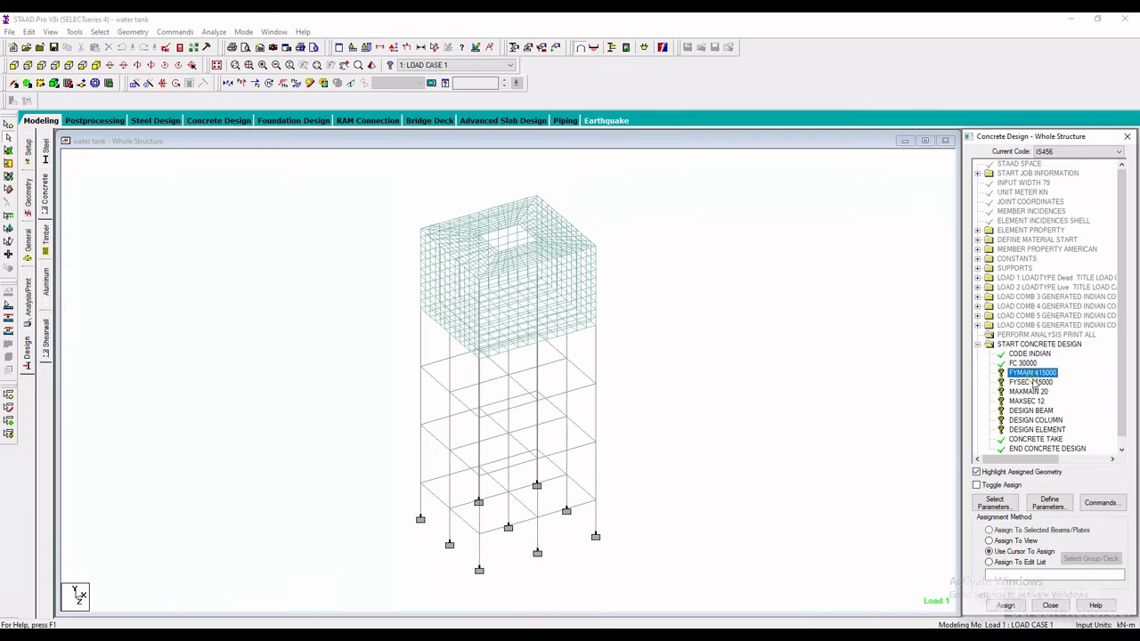
click(1016, 541)
click(1006, 606)
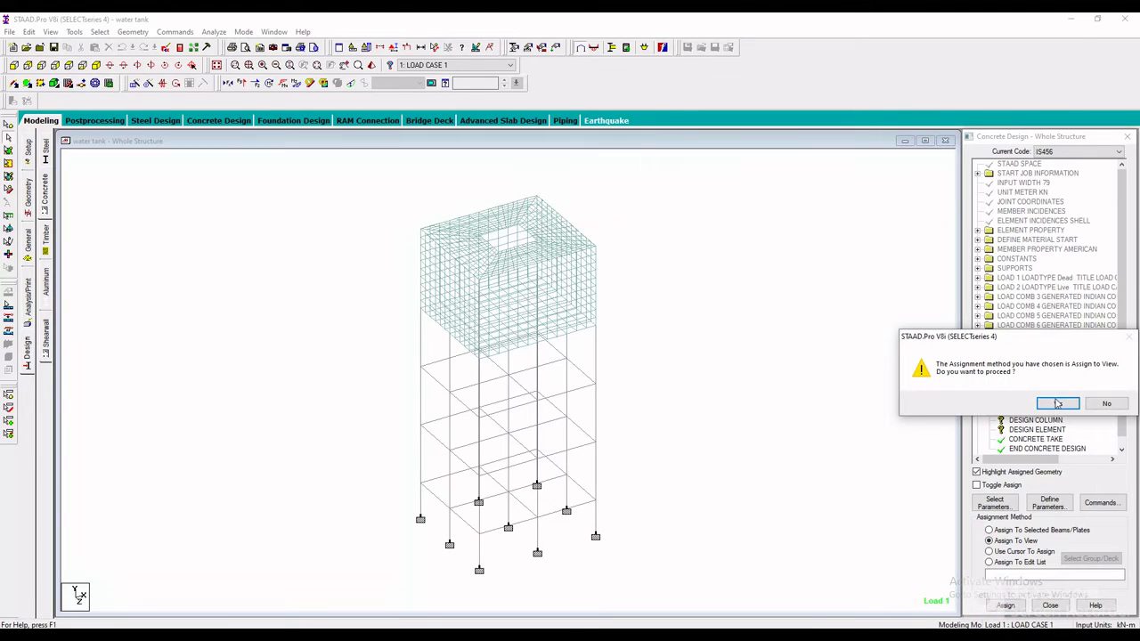
click(1054, 401)
click(1030, 382)
click(1016, 540)
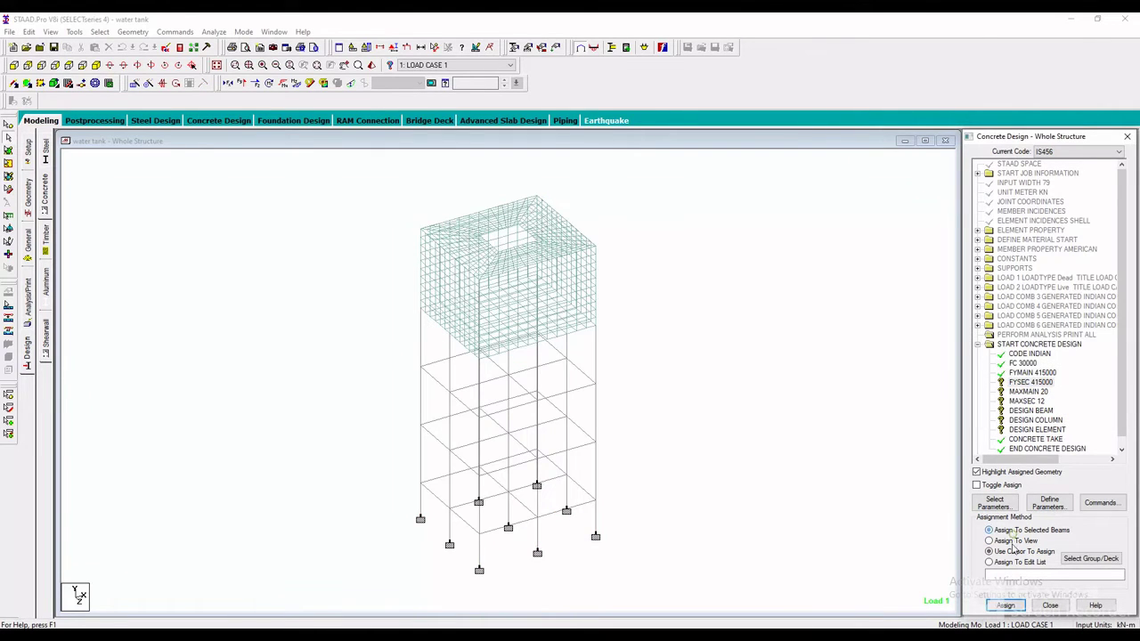
click(1006, 606)
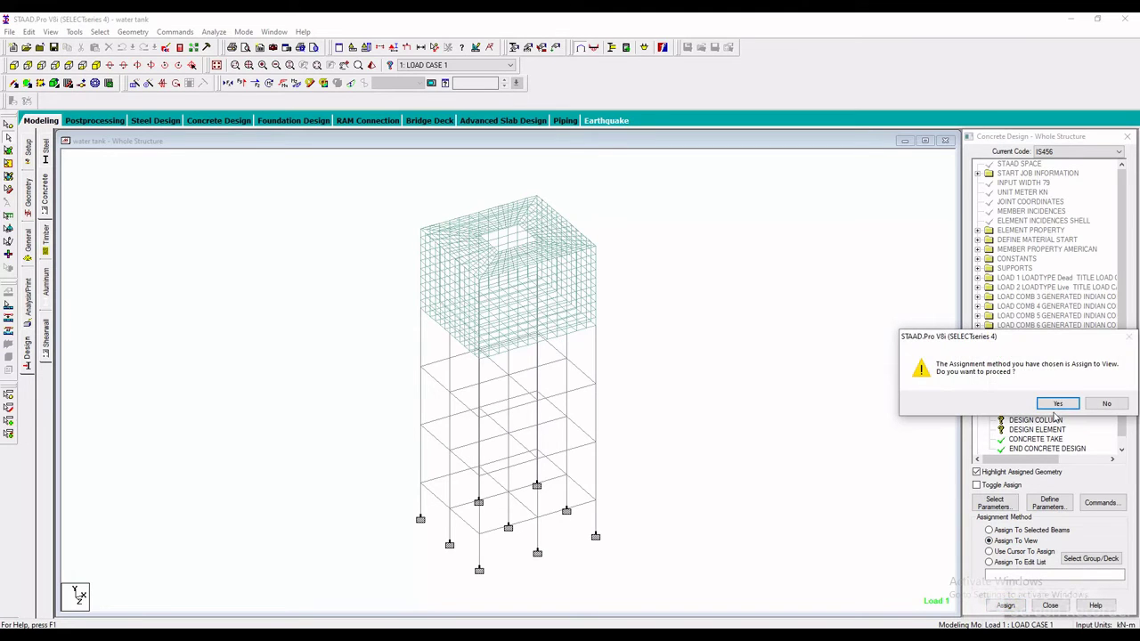
click(1054, 402)
- Assign the MAXMAIN 20 and MAXSEC 12 parameters to all members using Assign To View
click(1029, 392)
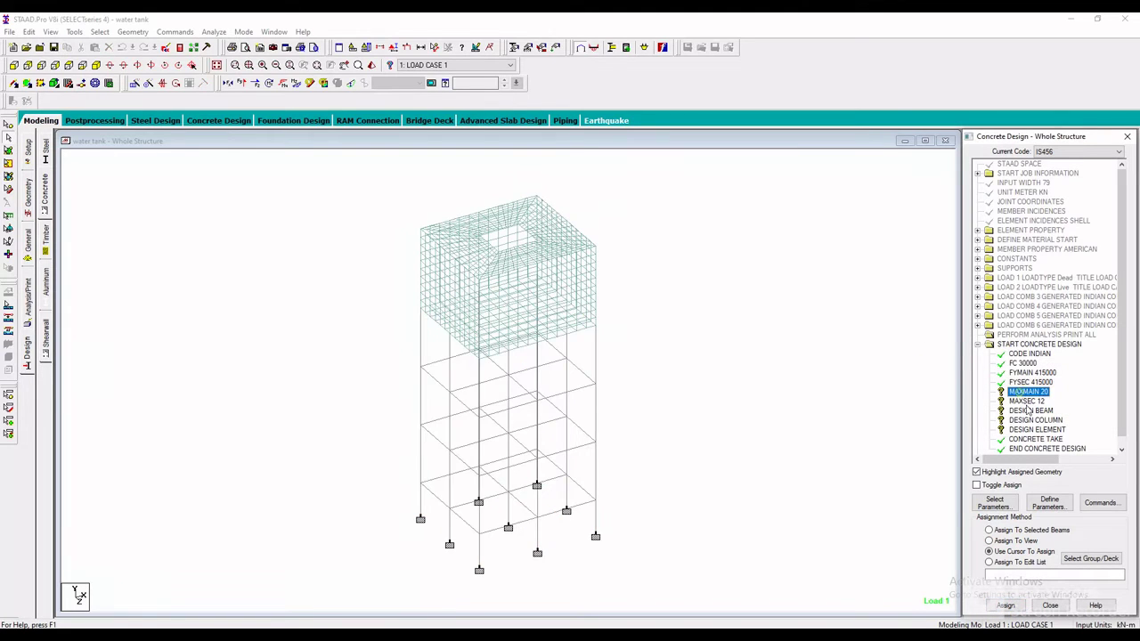
click(1015, 540)
click(1006, 606)
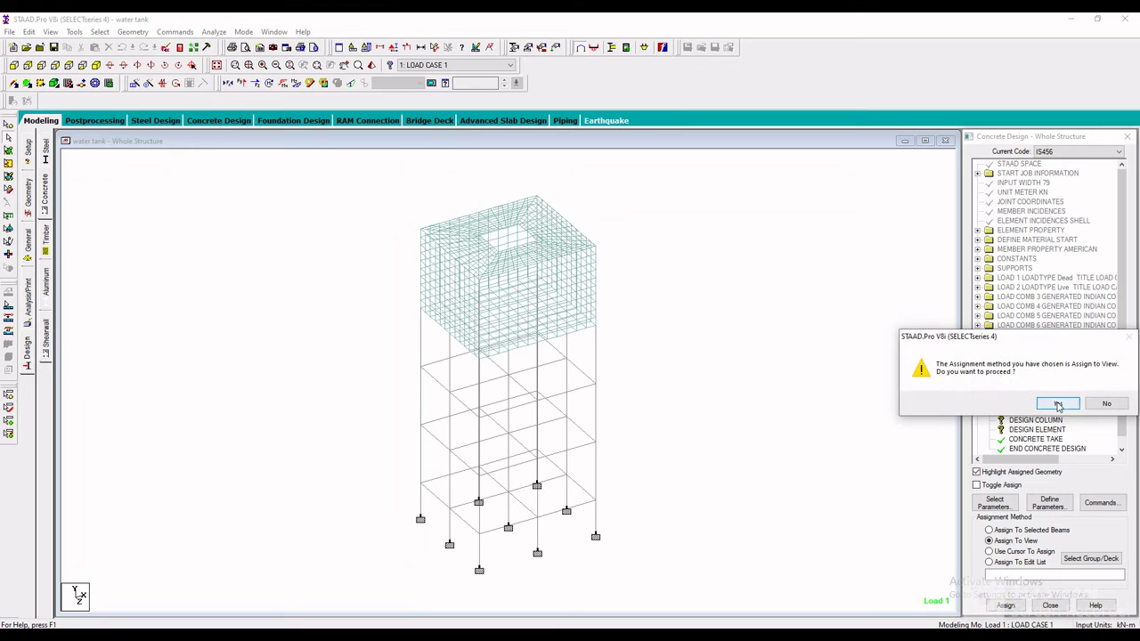
click(1058, 404)
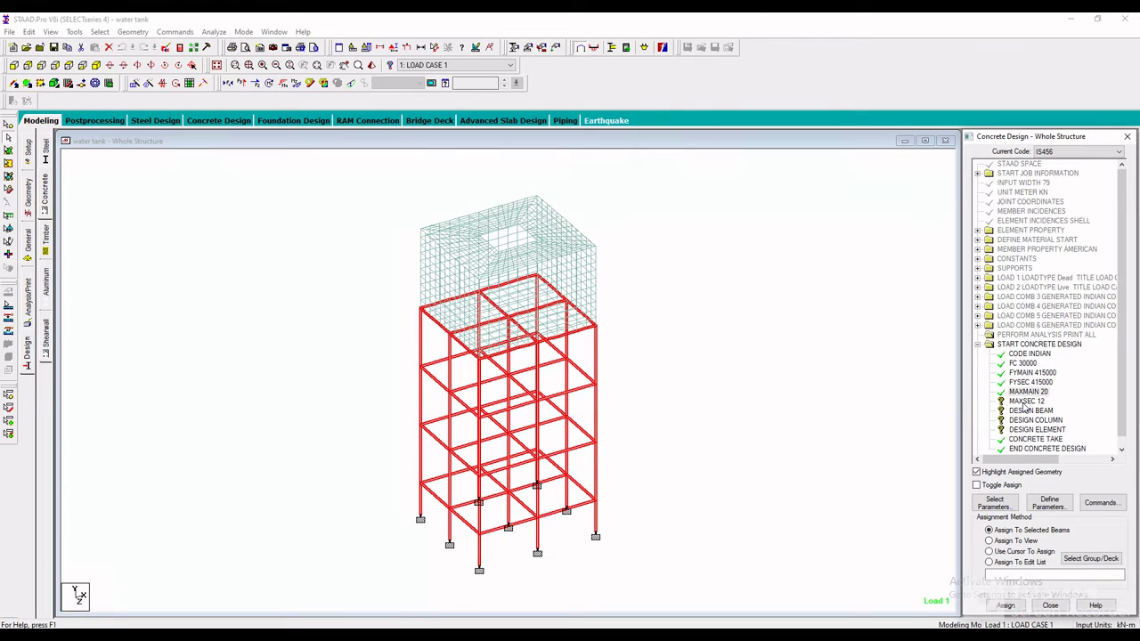
click(1027, 401)
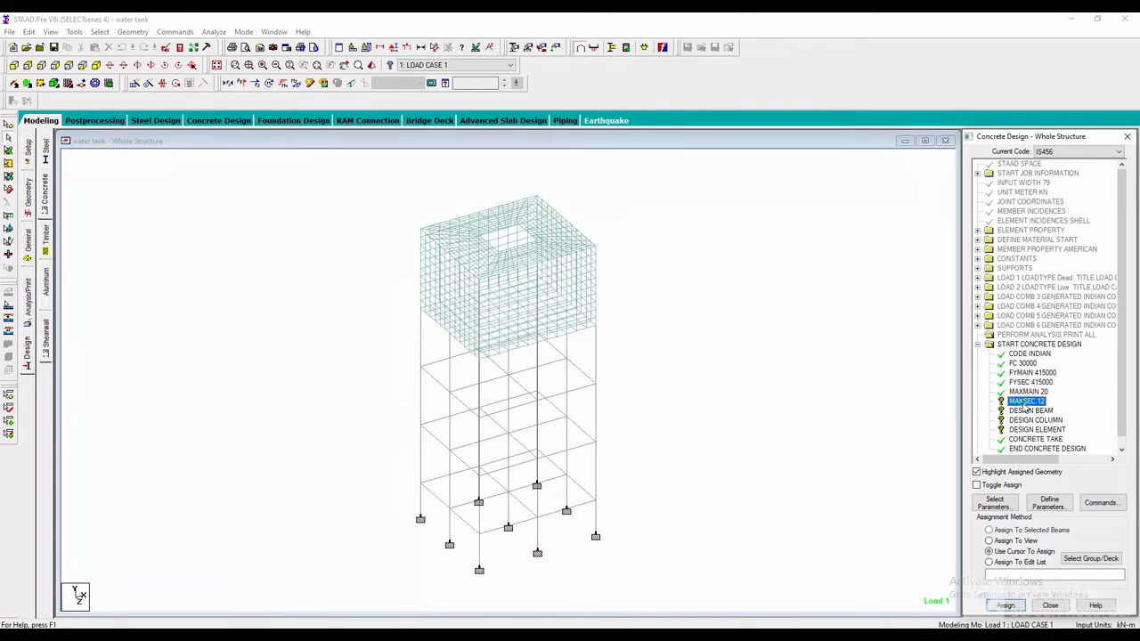
click(1023, 541)
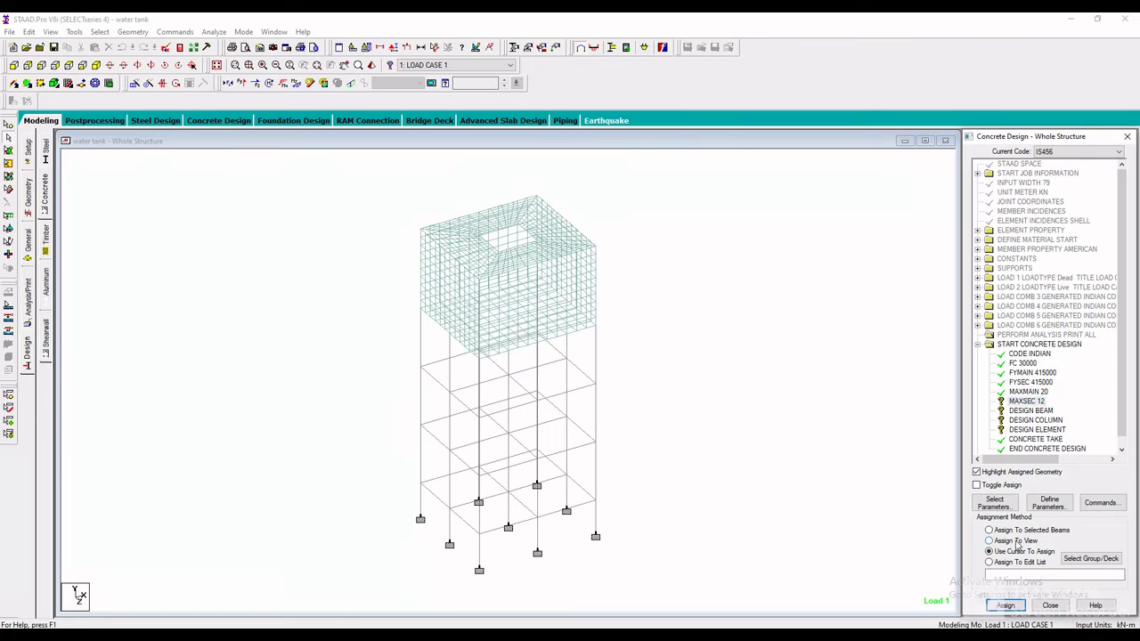
click(1006, 606)
click(1054, 403)
- Assign the DESIGN BEAM command to all beams parallel to the X and Z axes
click(1039, 422)
click(1040, 411)
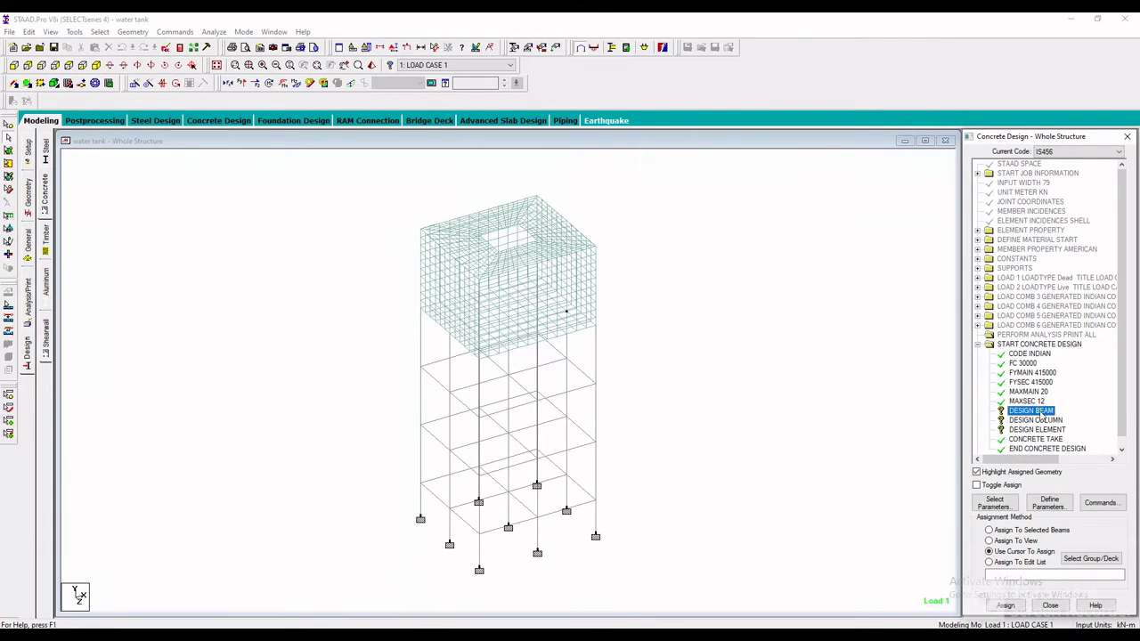
click(101, 31)
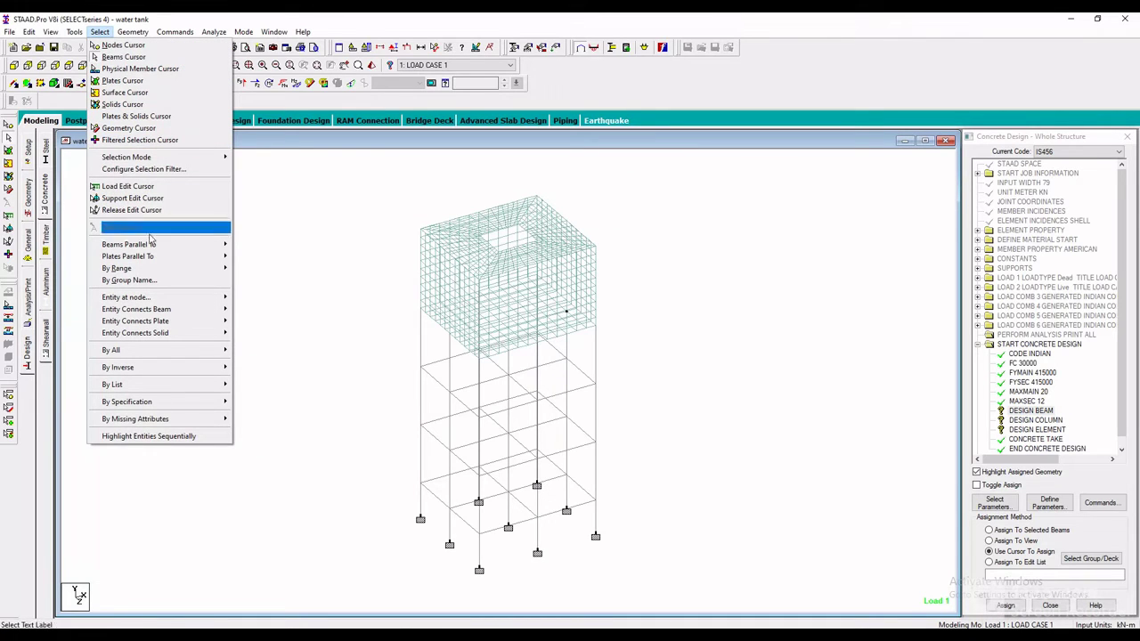
mouse_move(151, 246)
click(254, 247)
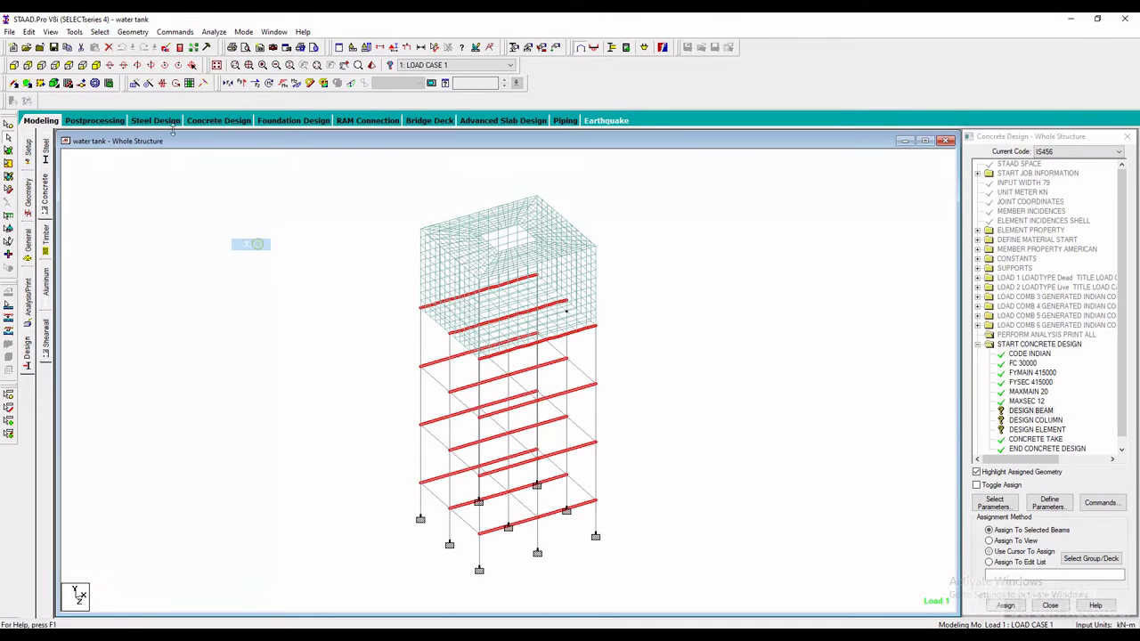
click(100, 31)
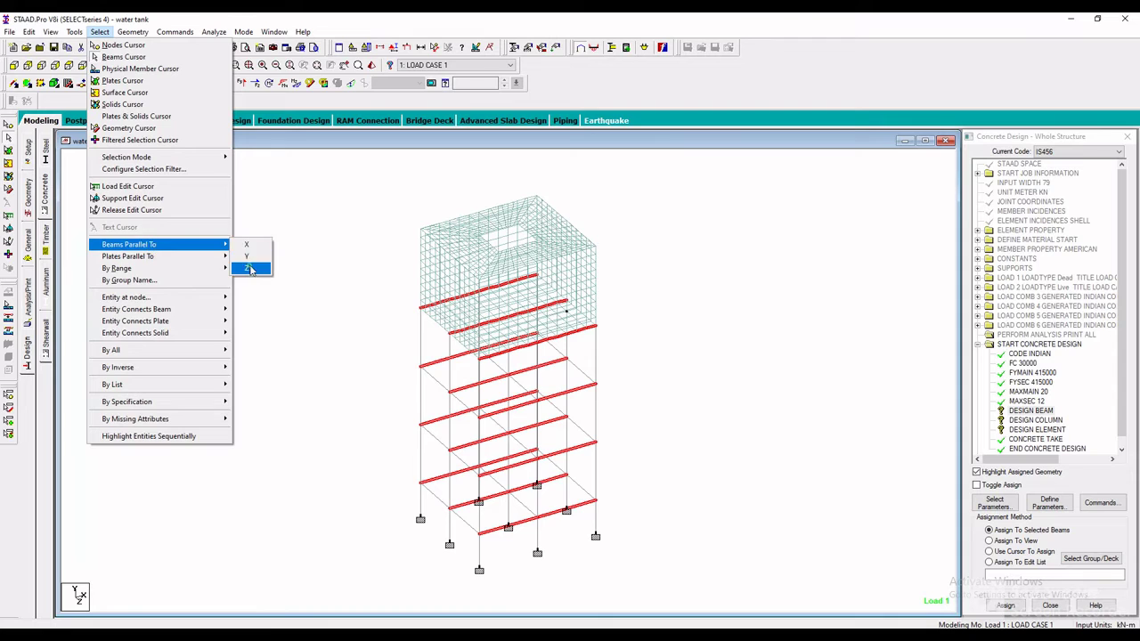
click(250, 270)
click(1005, 606)
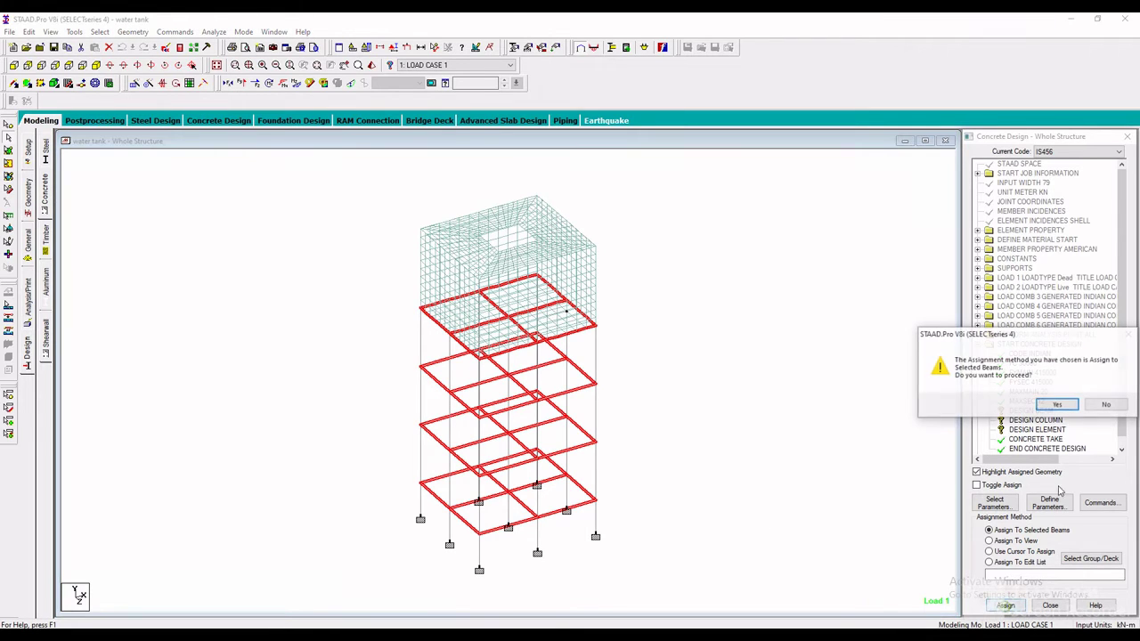
click(1058, 404)
- Assign the DESIGN COLUMN command to all members parallel to the Y axis
click(1036, 419)
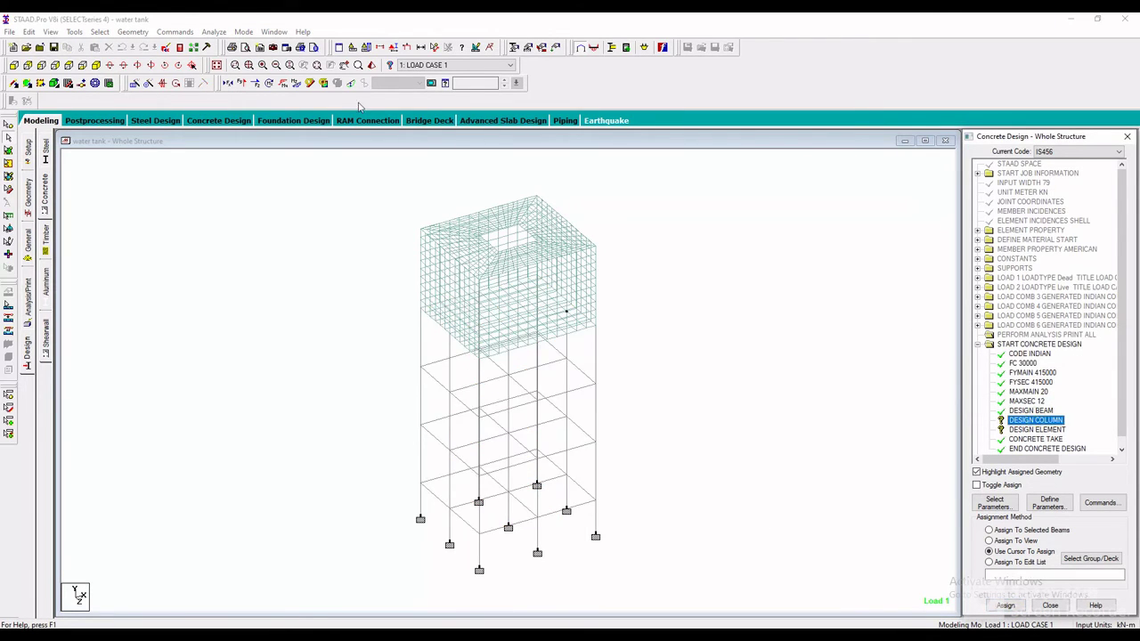
click(99, 32)
mouse_move(168, 249)
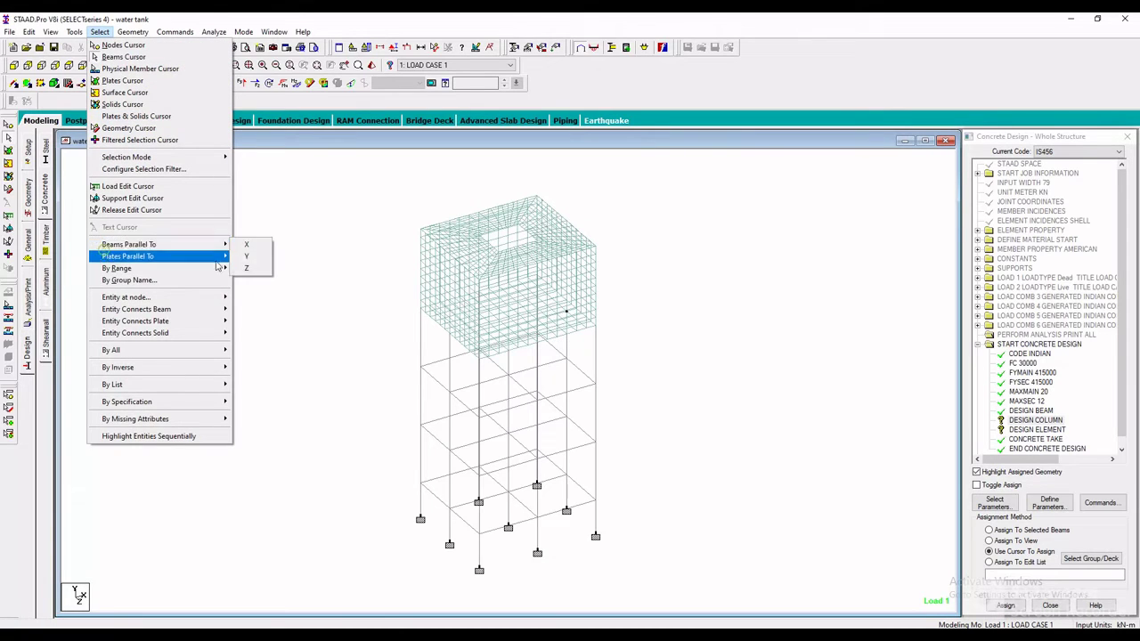
click(251, 256)
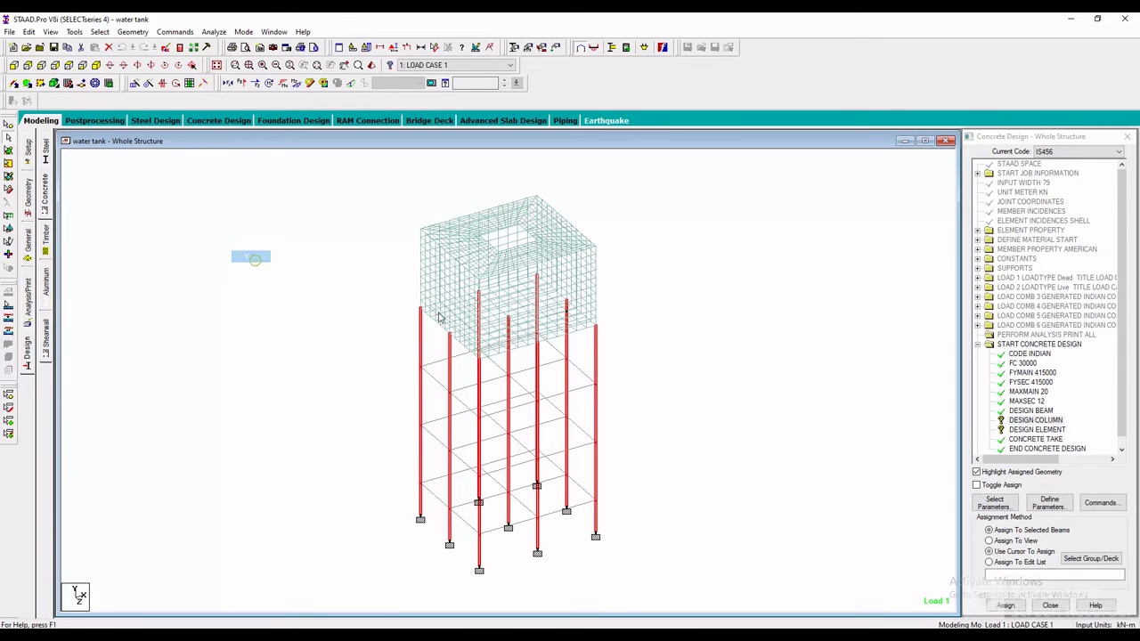
click(1014, 608)
click(1057, 405)
- Assign the DESIGN ELEMENT command to all water tank plates using Assign To View
click(1033, 430)
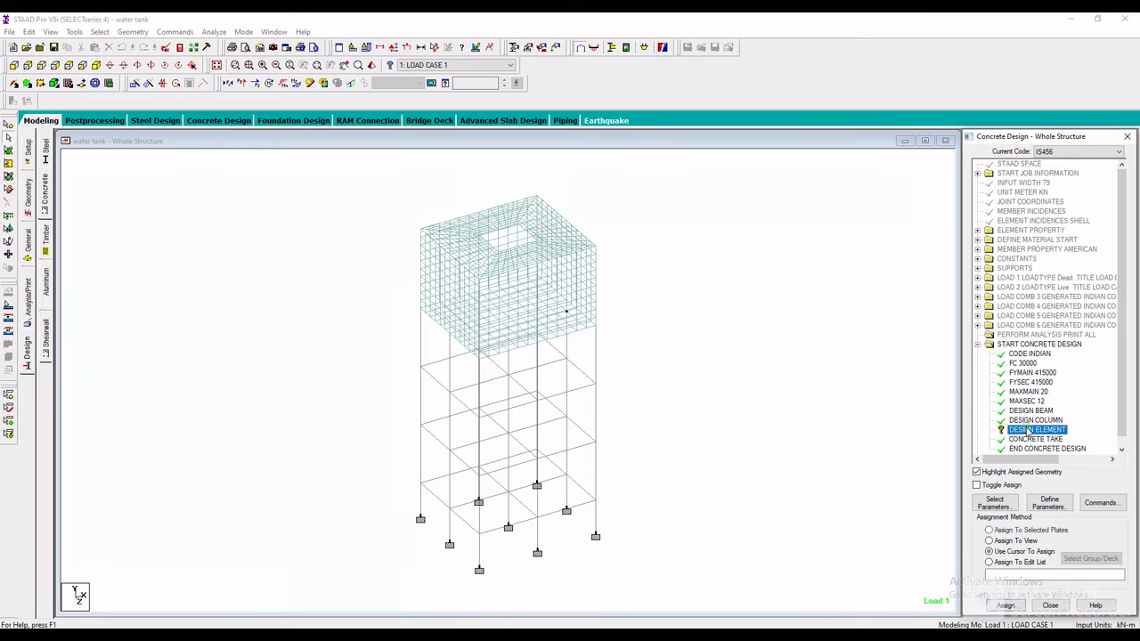
click(1022, 541)
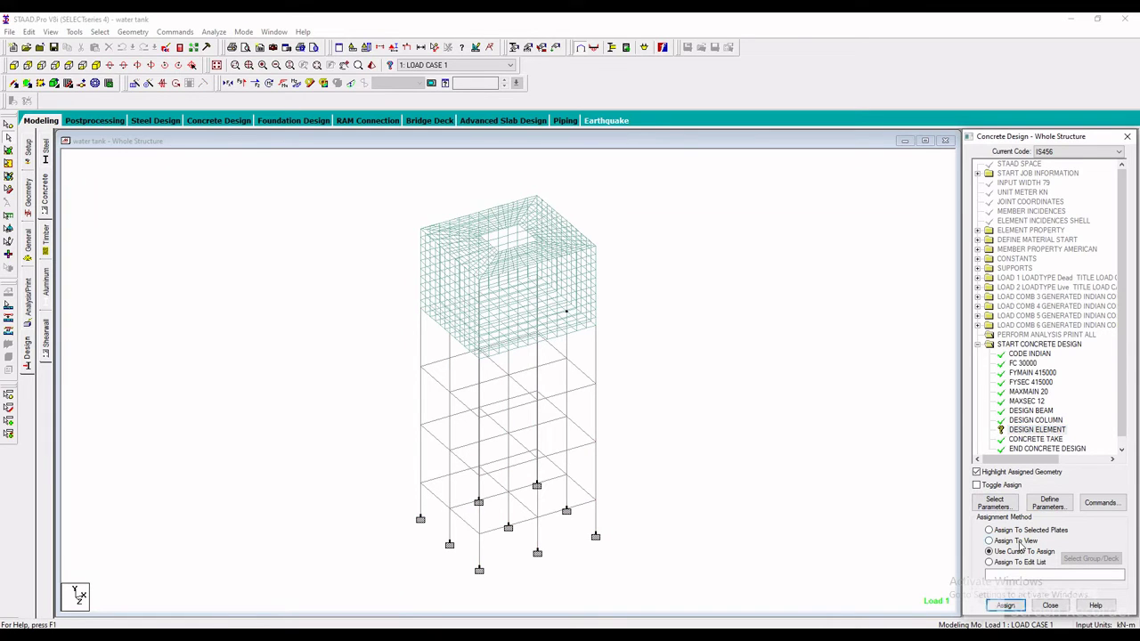
click(1006, 606)
click(1058, 405)
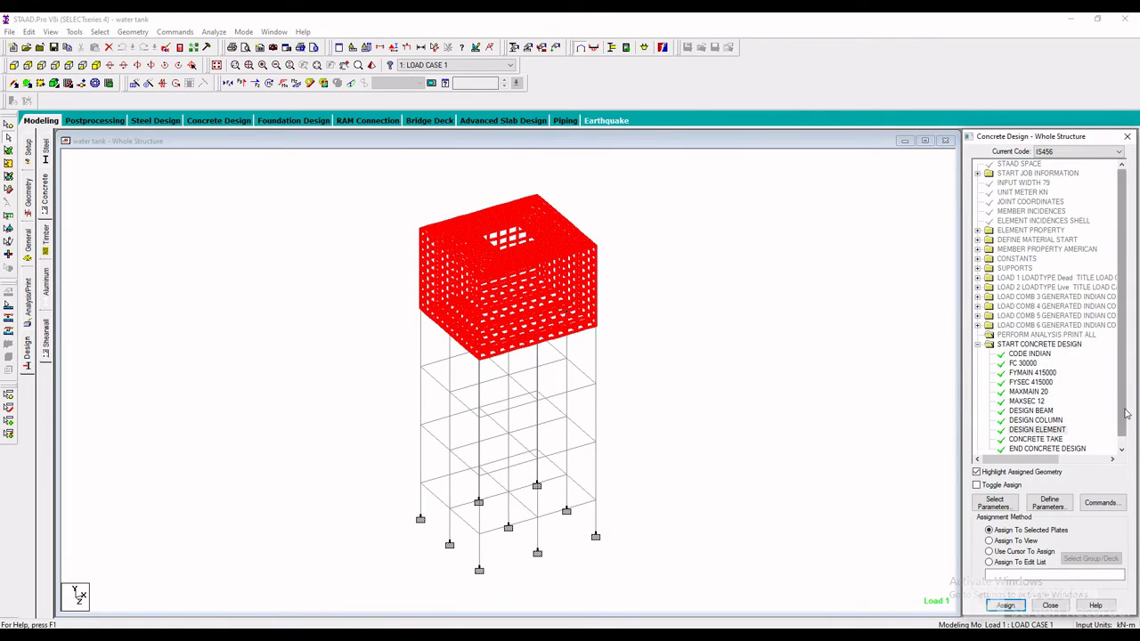
- Save the modified structure, run the analysis and design, and open the output file
click(213, 32)
click(227, 43)
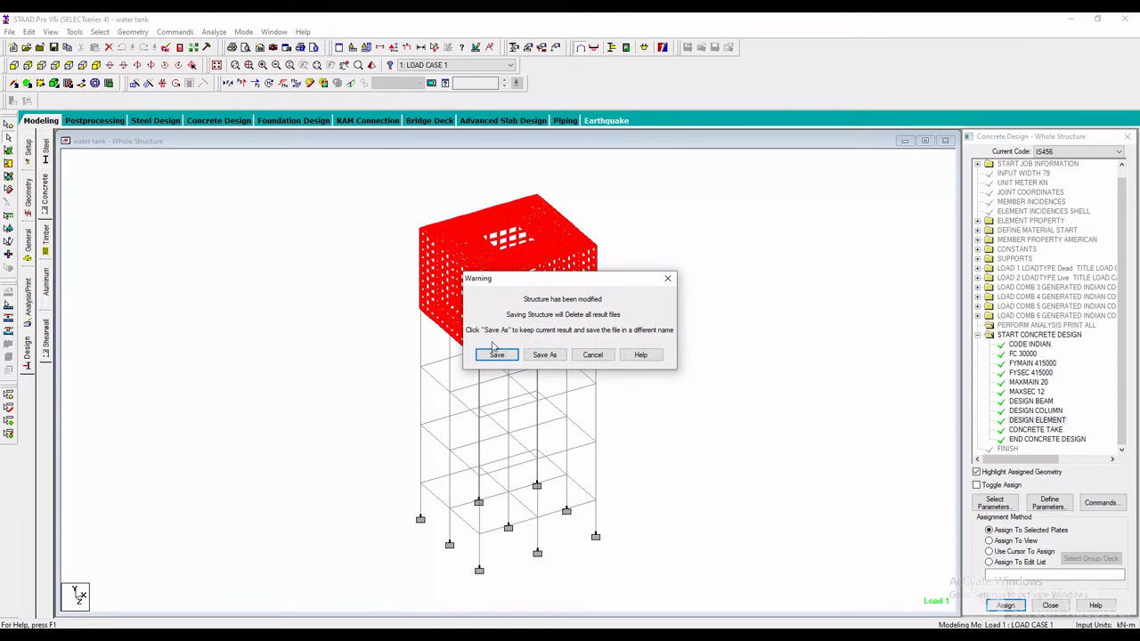
click(512, 359)
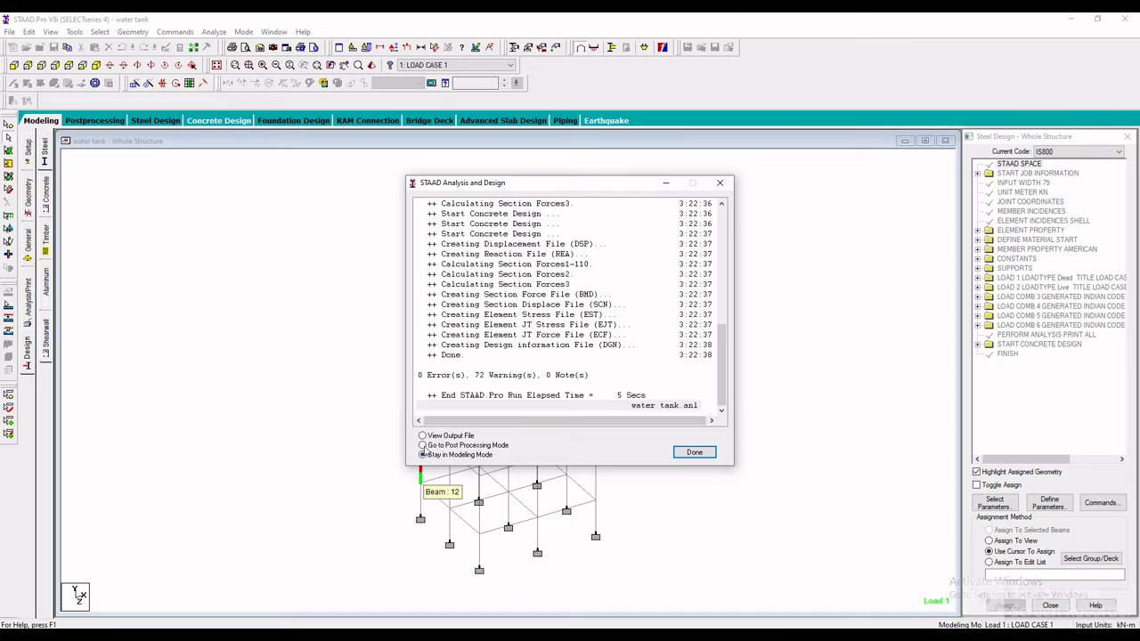
click(694, 452)
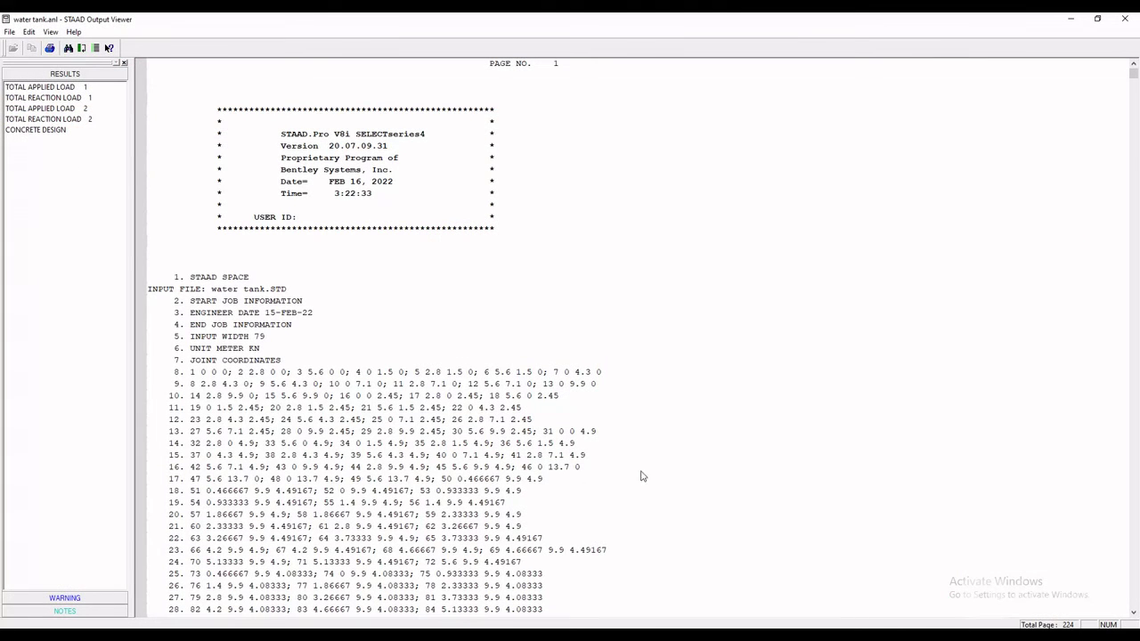
- Examine the concrete design section of the output file, from the beam results down to the plate element reinforcement
click(53, 130)
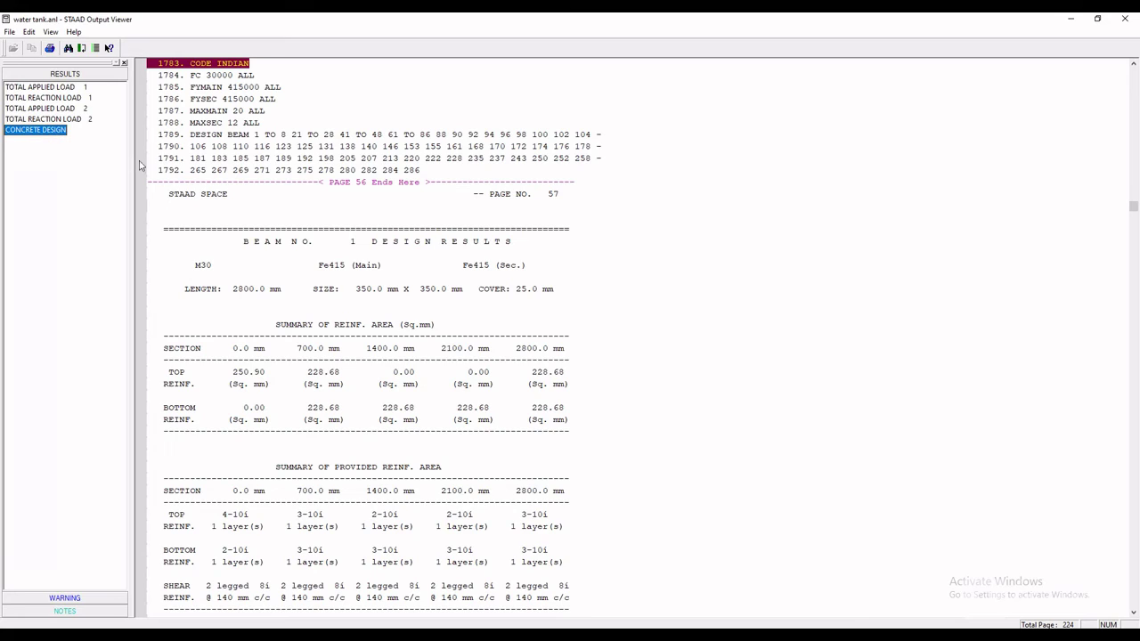
drag(1136, 222, 1121, 508)
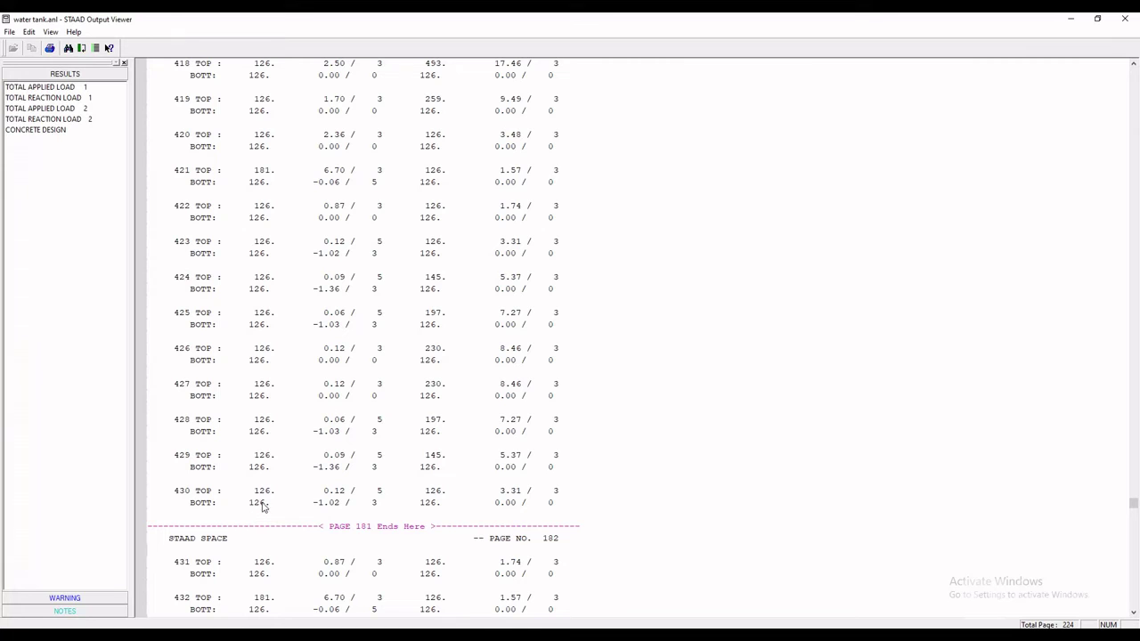
- Examine the concrete take-off with the bar diameters and weights at the end of the output file, and close the viewer
key(ctrl+End)
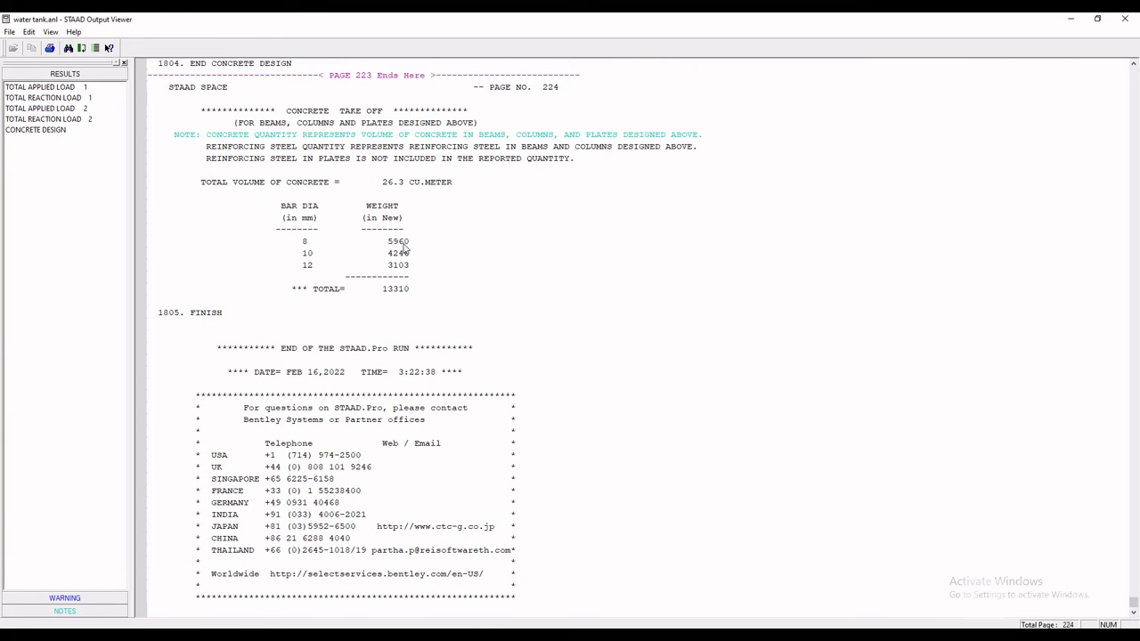
drag(270, 219, 359, 299)
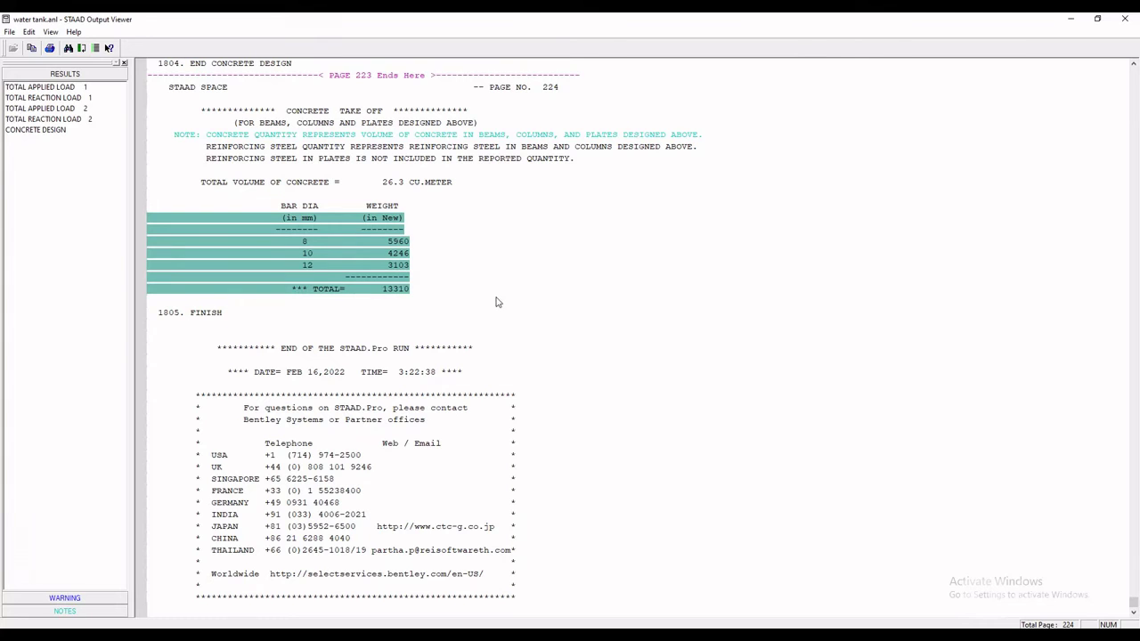
click(1127, 23)
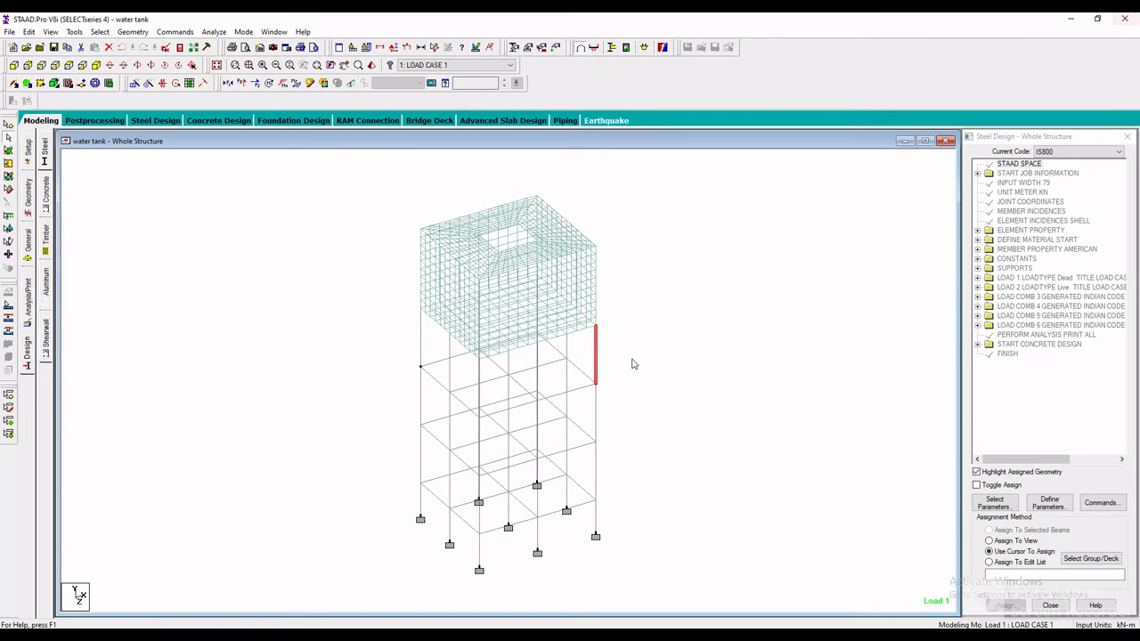
- Inspect the concrete design details of a corner column and of a beam on the lowest floor level
double_click(599, 422)
click(625, 209)
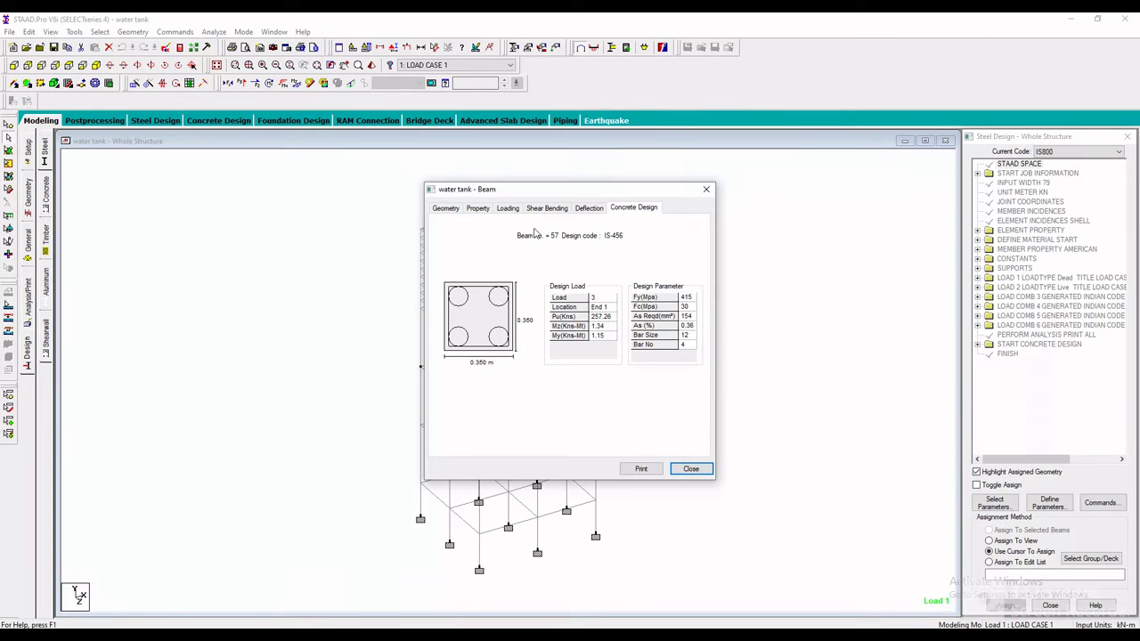
click(708, 189)
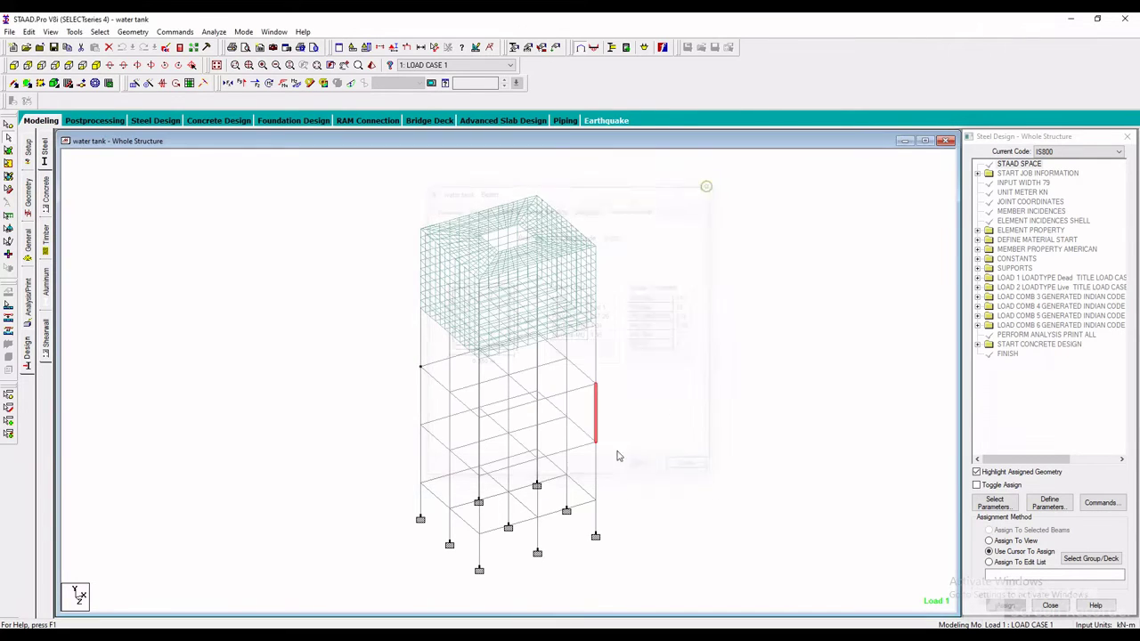
double_click(458, 505)
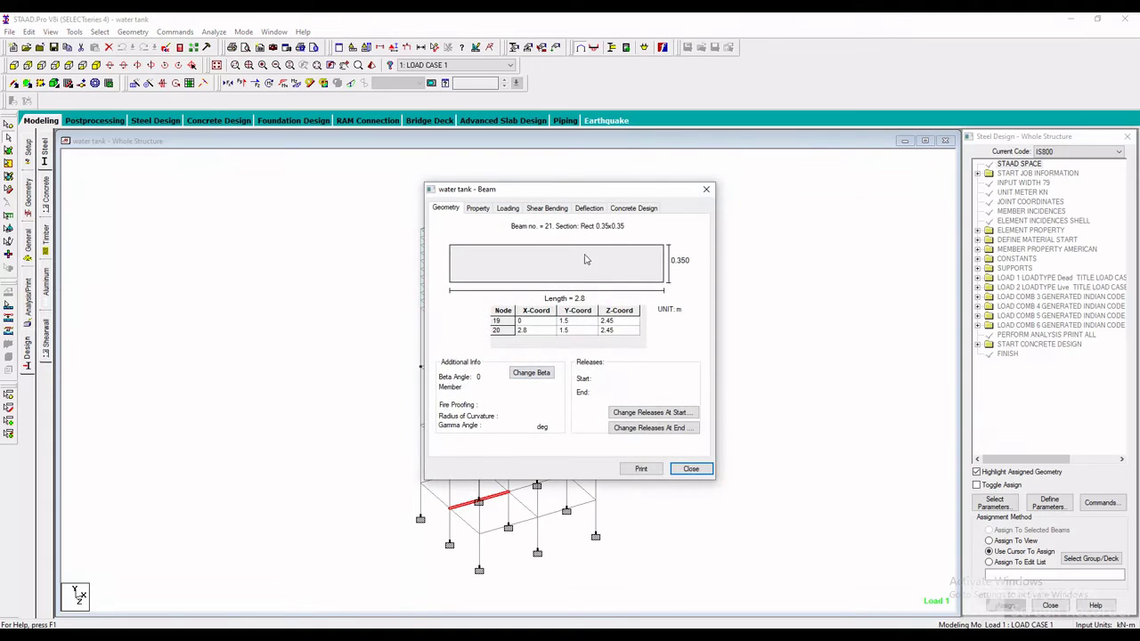
click(633, 208)
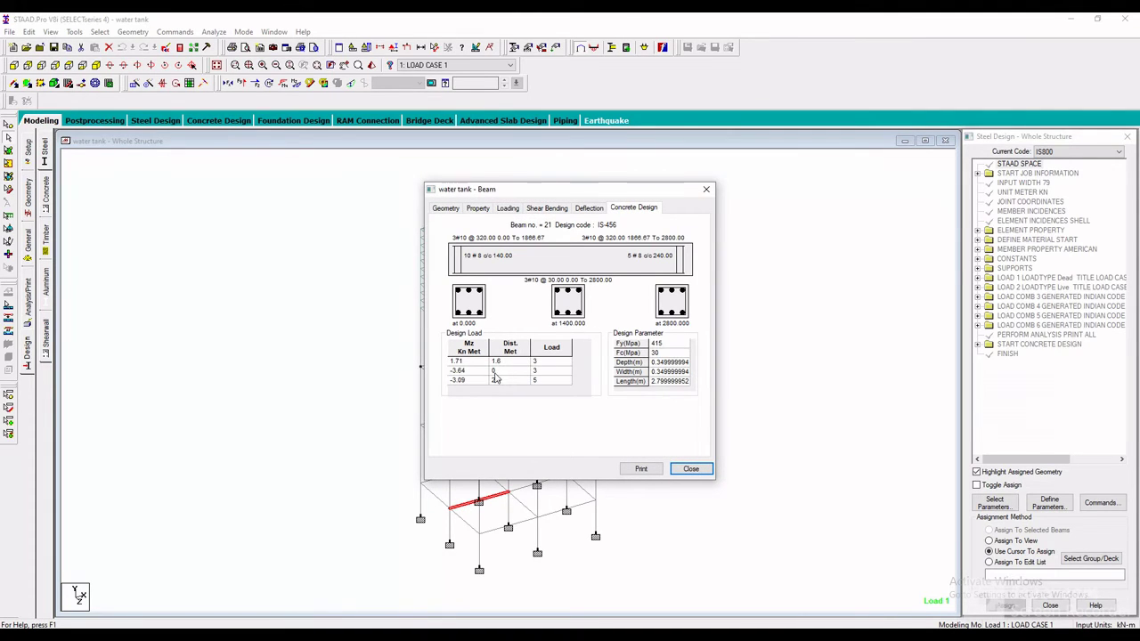
click(687, 470)
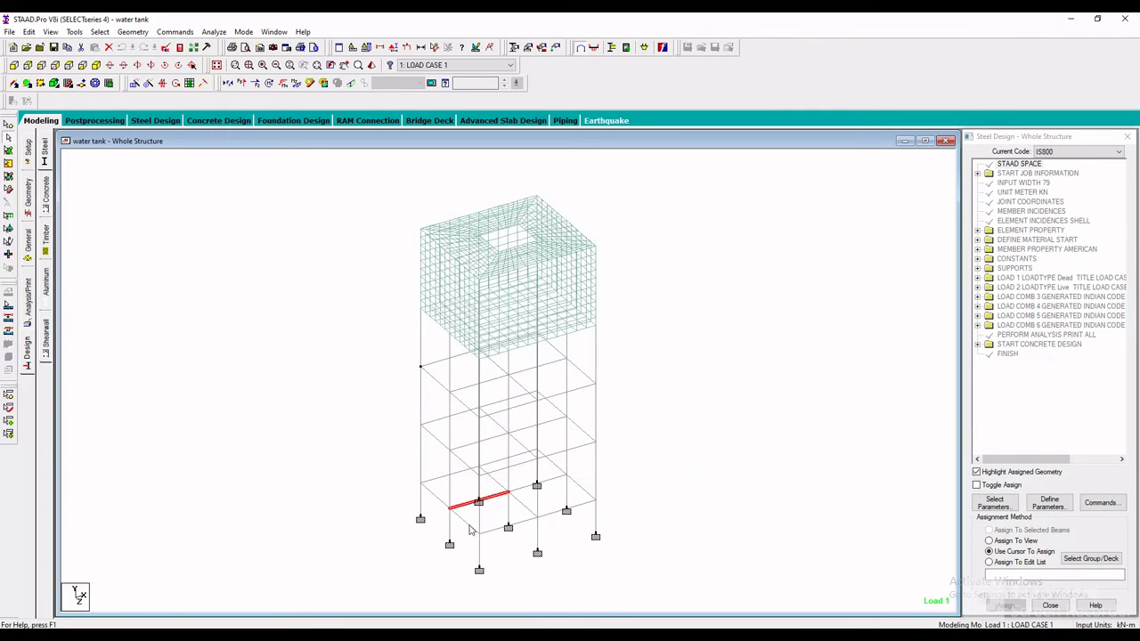
click(437, 486)
- Include all load cases for foundation design of all supports and transfer the model to STAAD.foundation
click(292, 121)
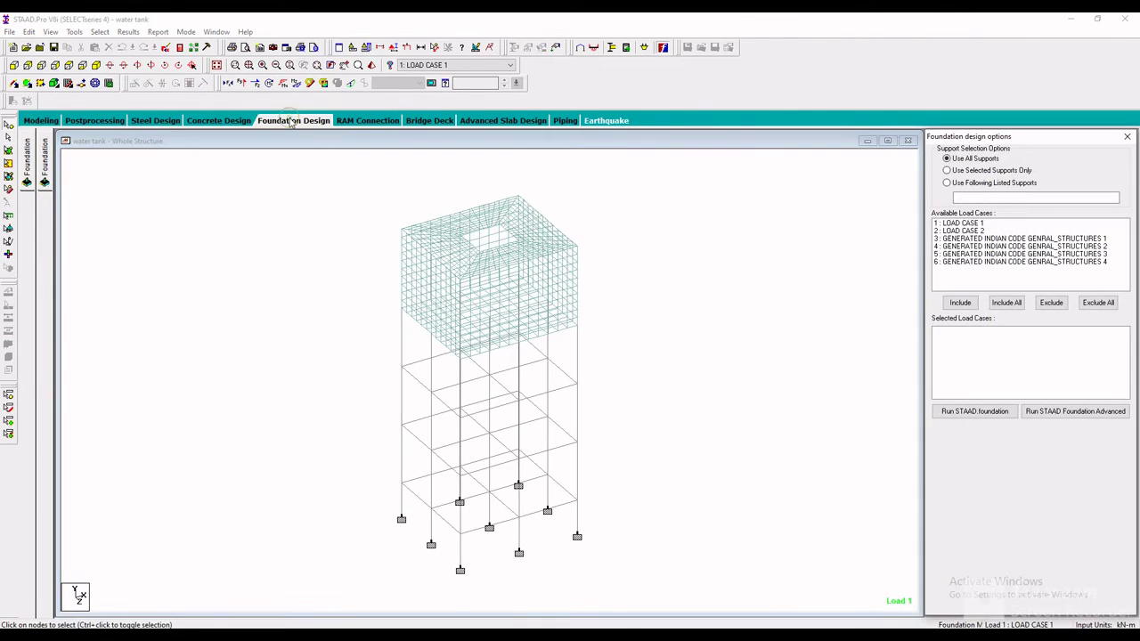
click(1007, 304)
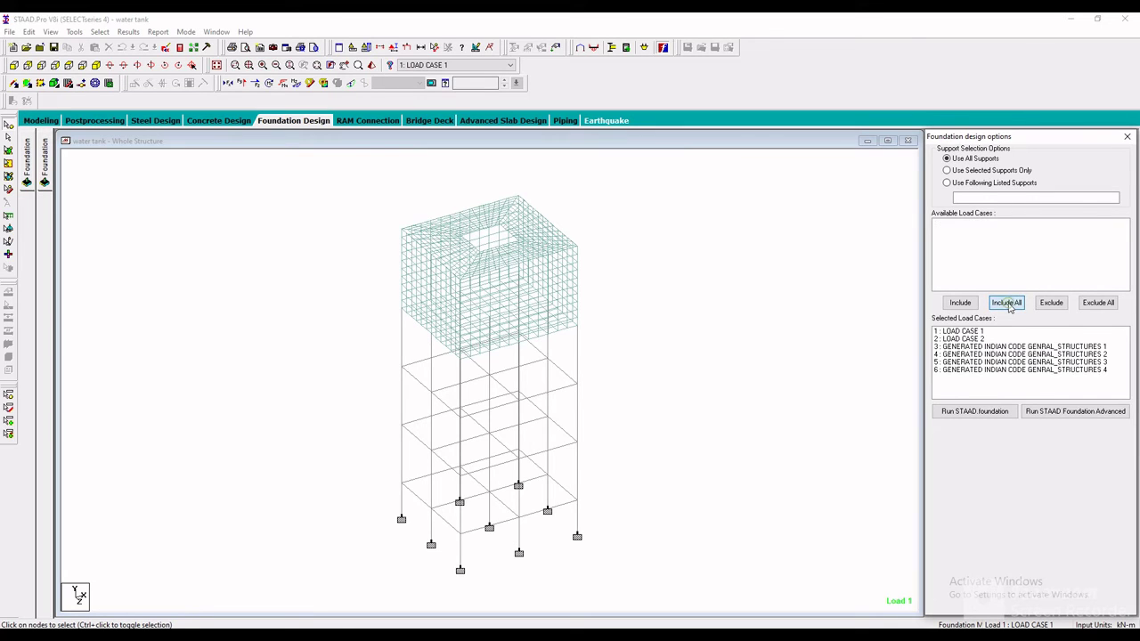
click(986, 416)
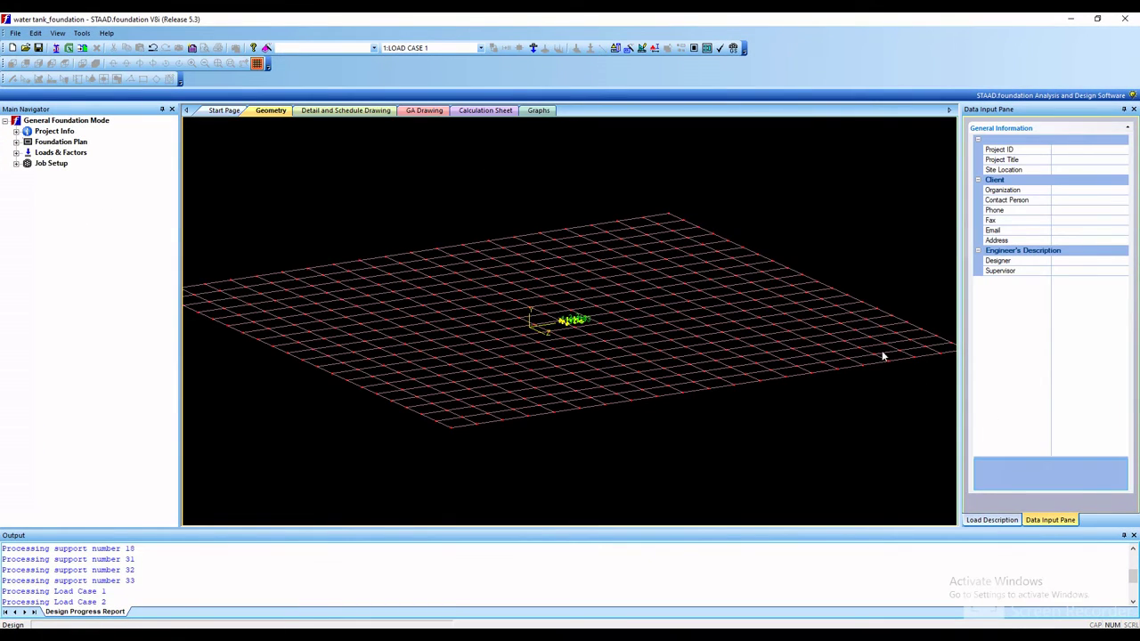
- Generate the service and ultimate load combinations from the INDIAN load combination table
scroll(606, 333, up, 10)
scroll(723, 335, up, 6)
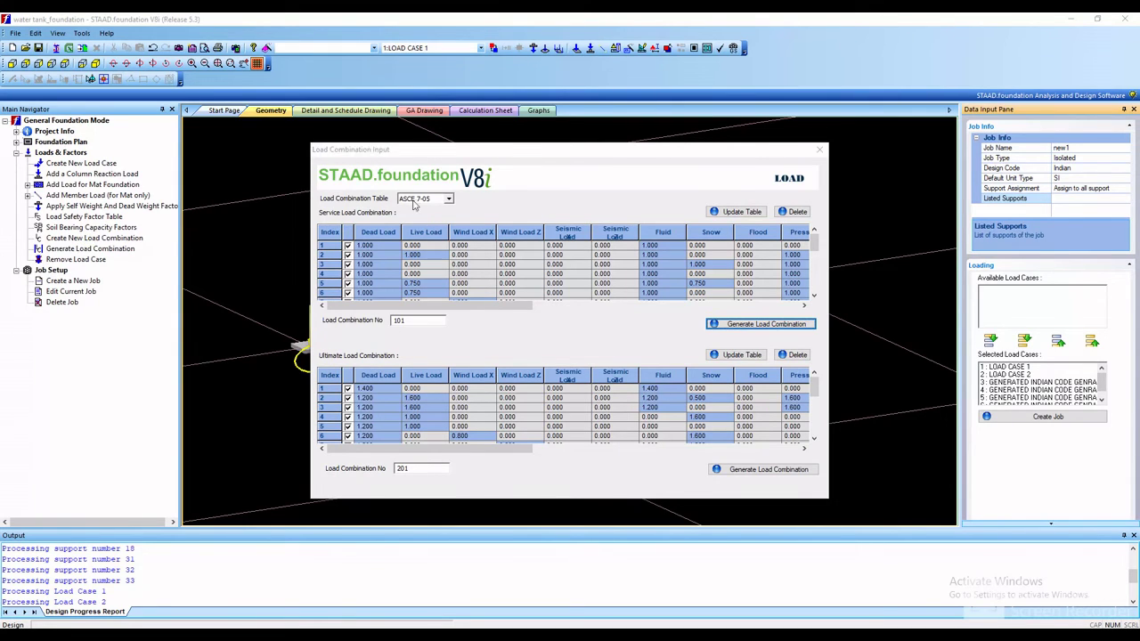
click(449, 199)
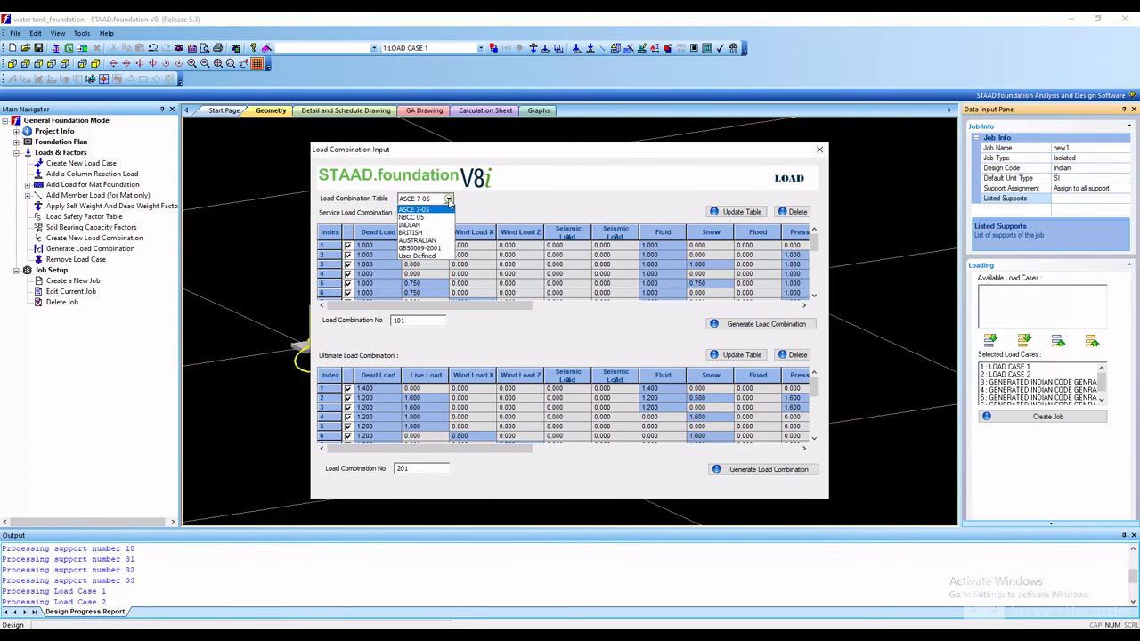
click(422, 225)
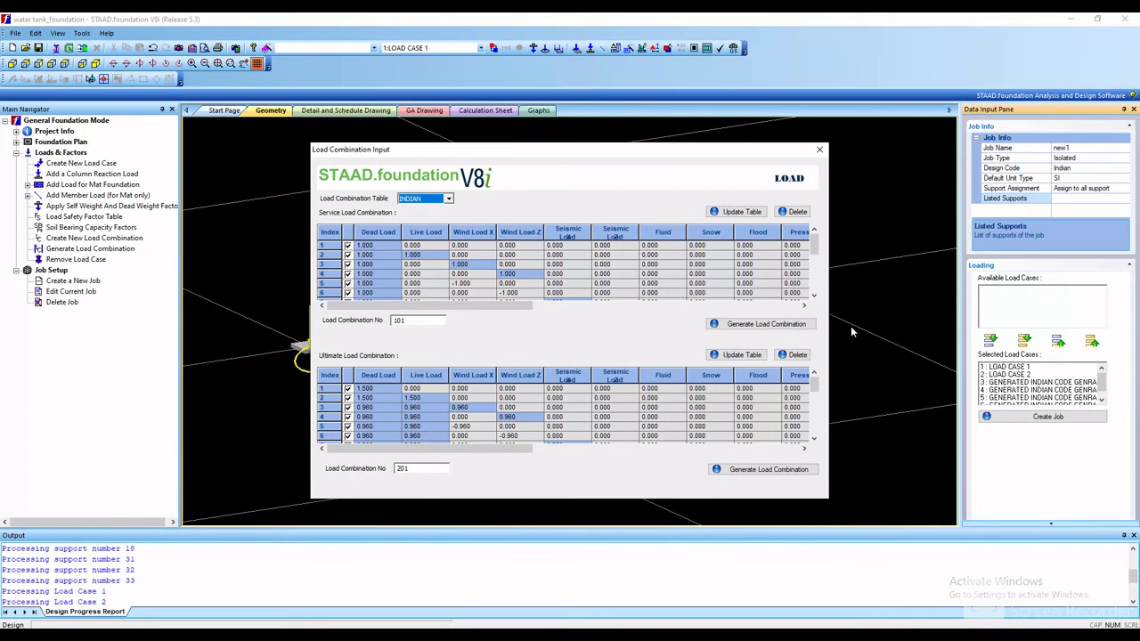
click(788, 326)
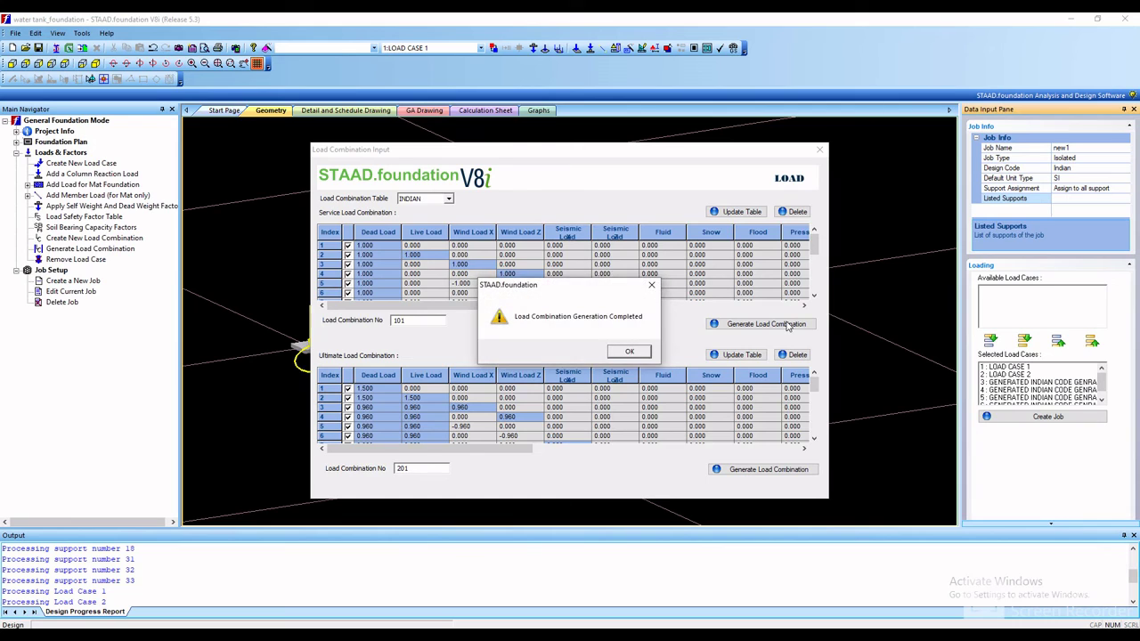
click(632, 353)
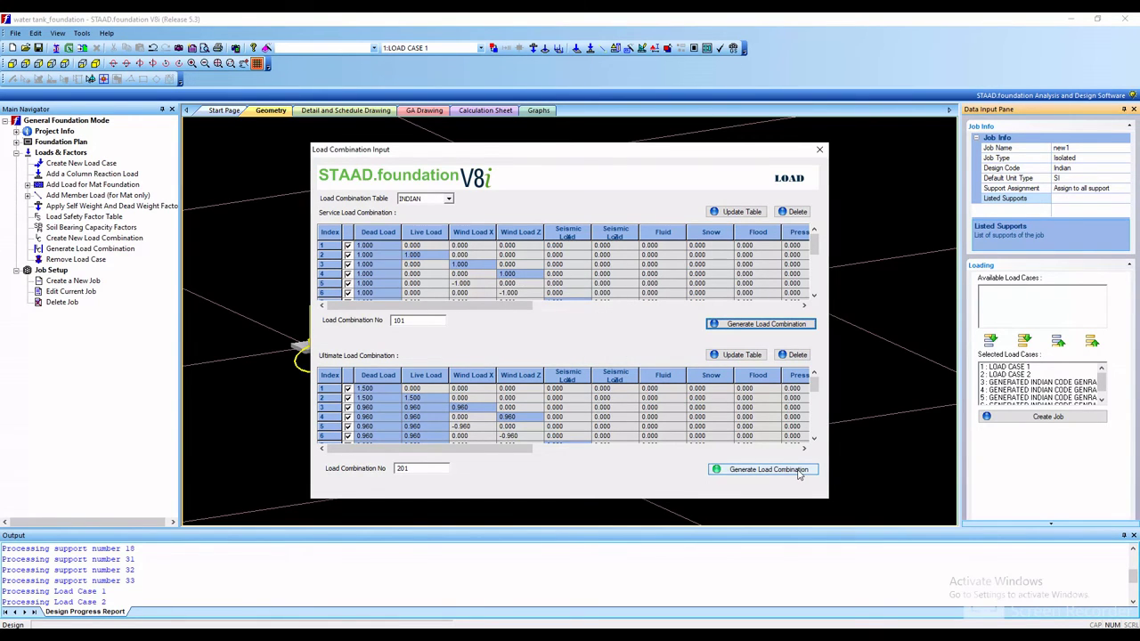
click(799, 475)
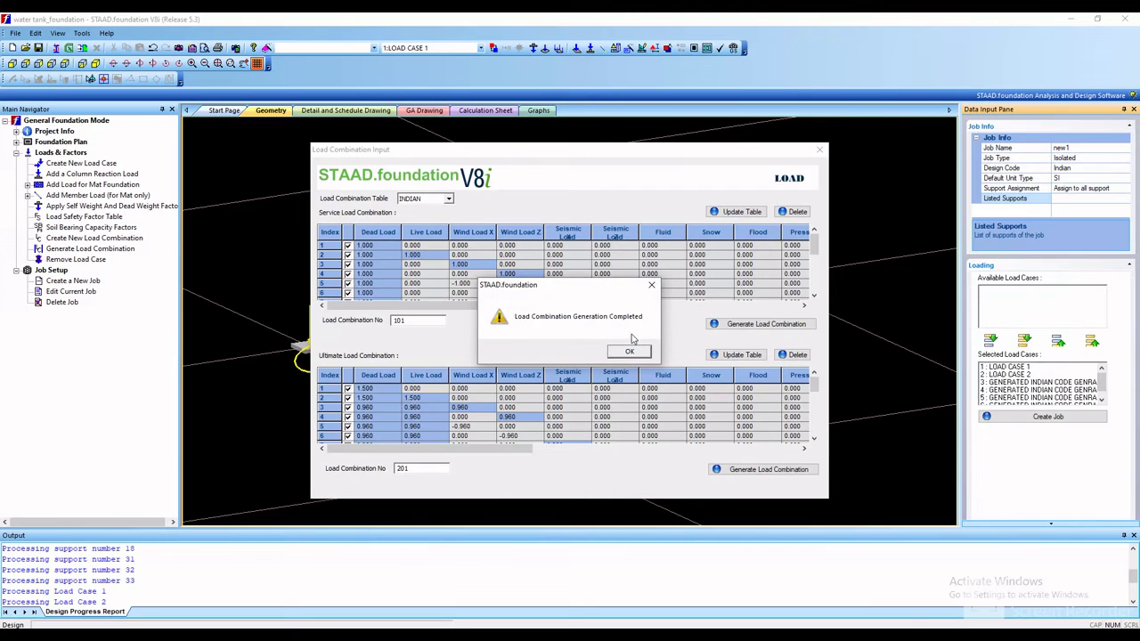
click(645, 355)
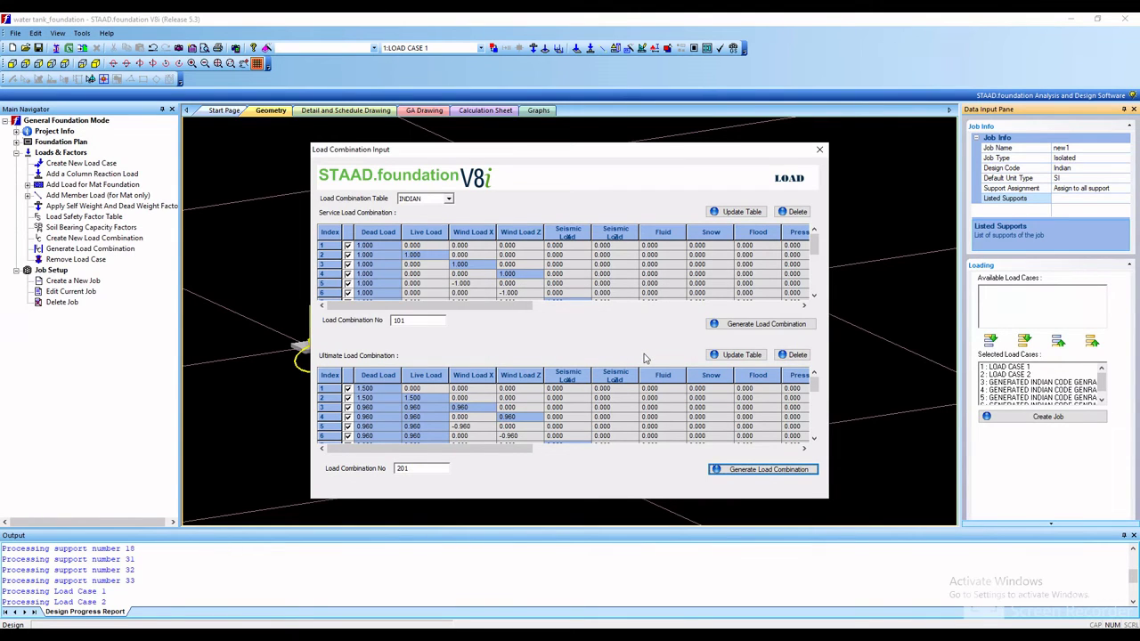
key(Escape)
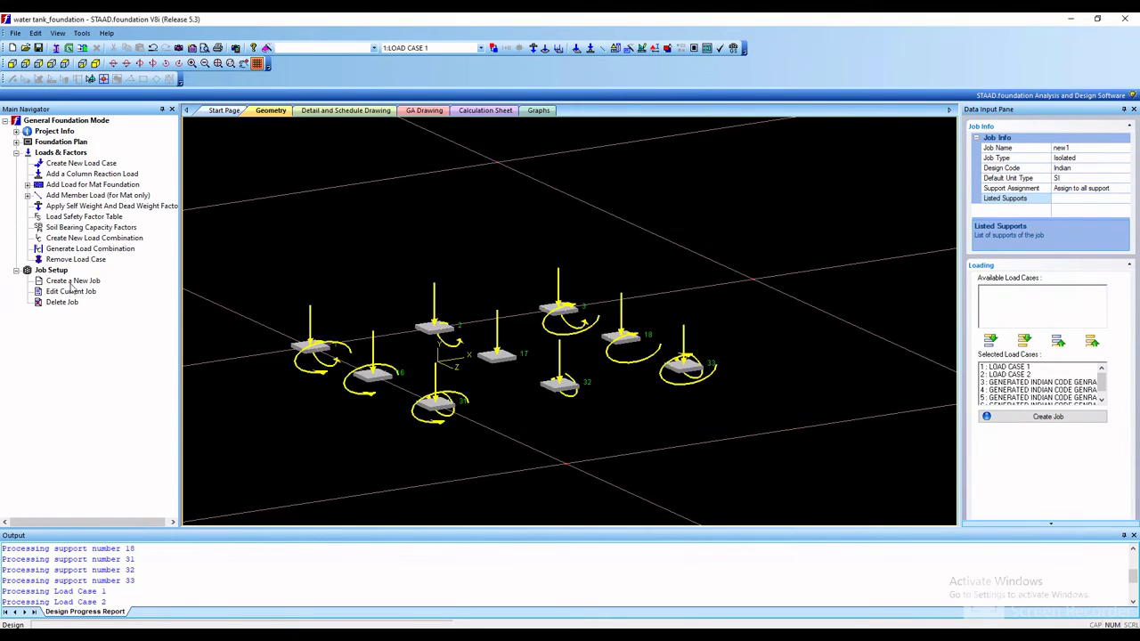
- Define a new isolated footing job named "new" with the Indian design code and SI units
click(73, 280)
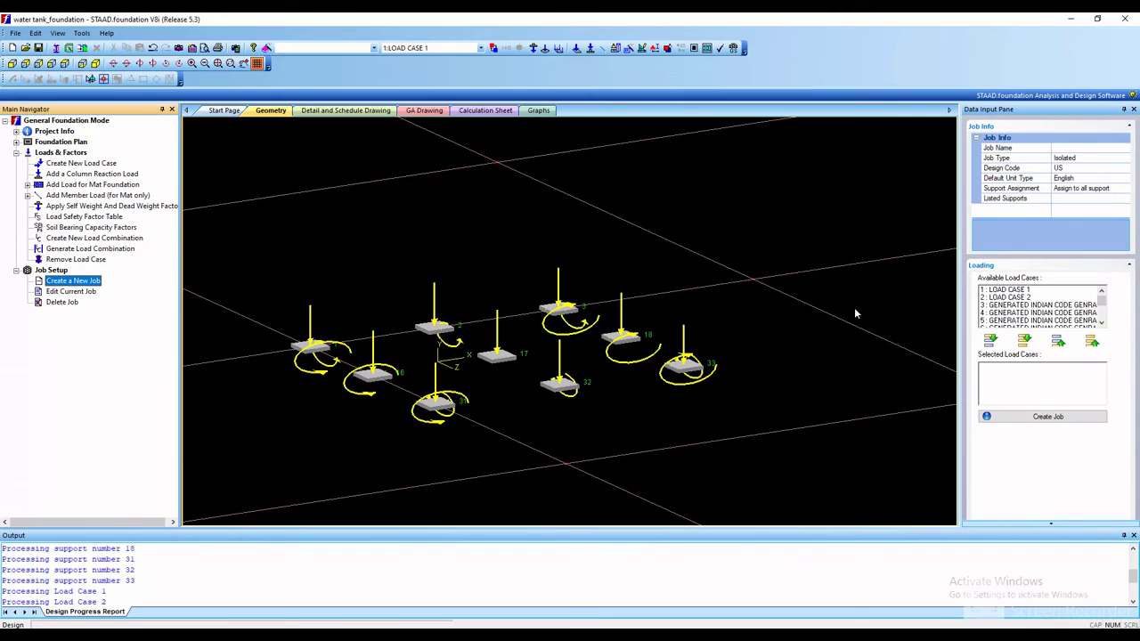
click(1082, 148)
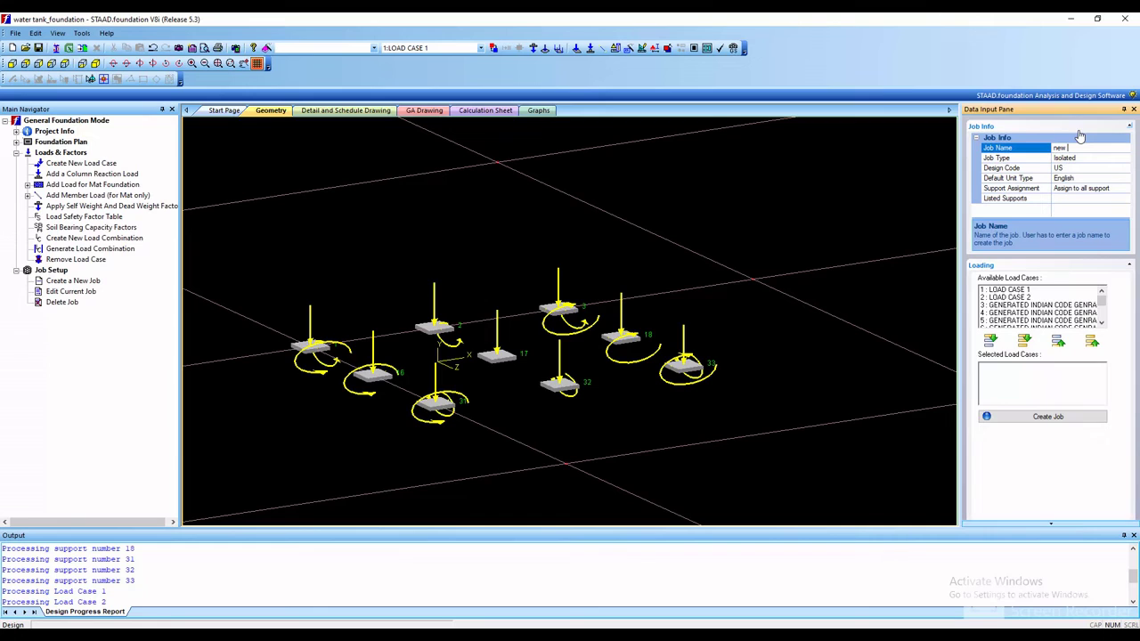
click(1082, 148)
click(1083, 168)
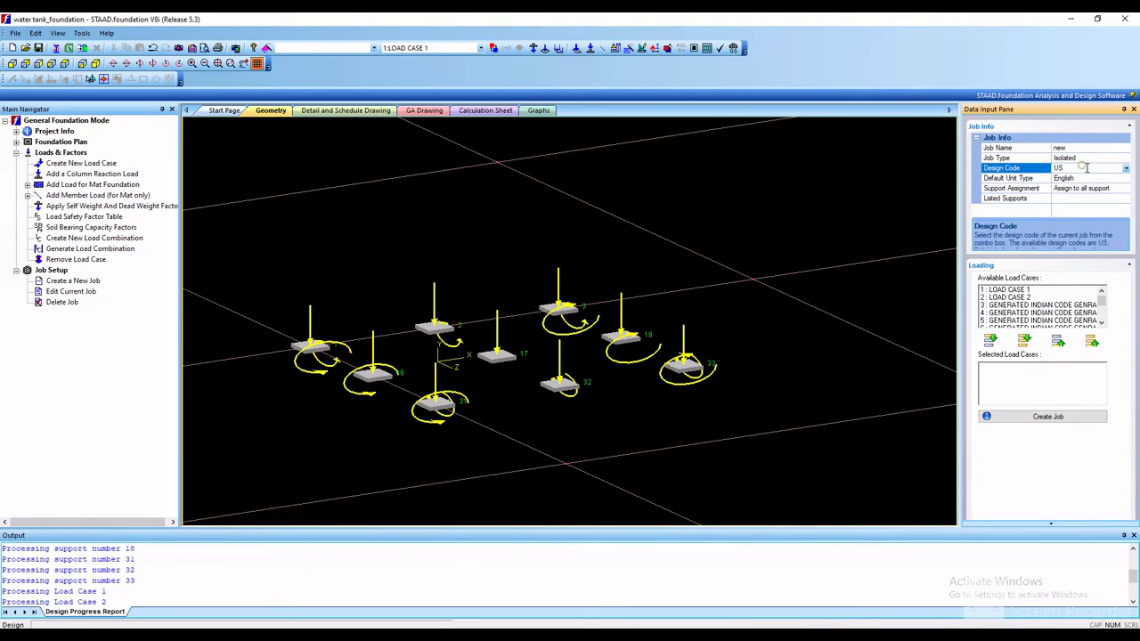
click(1083, 168)
click(1080, 197)
click(1089, 179)
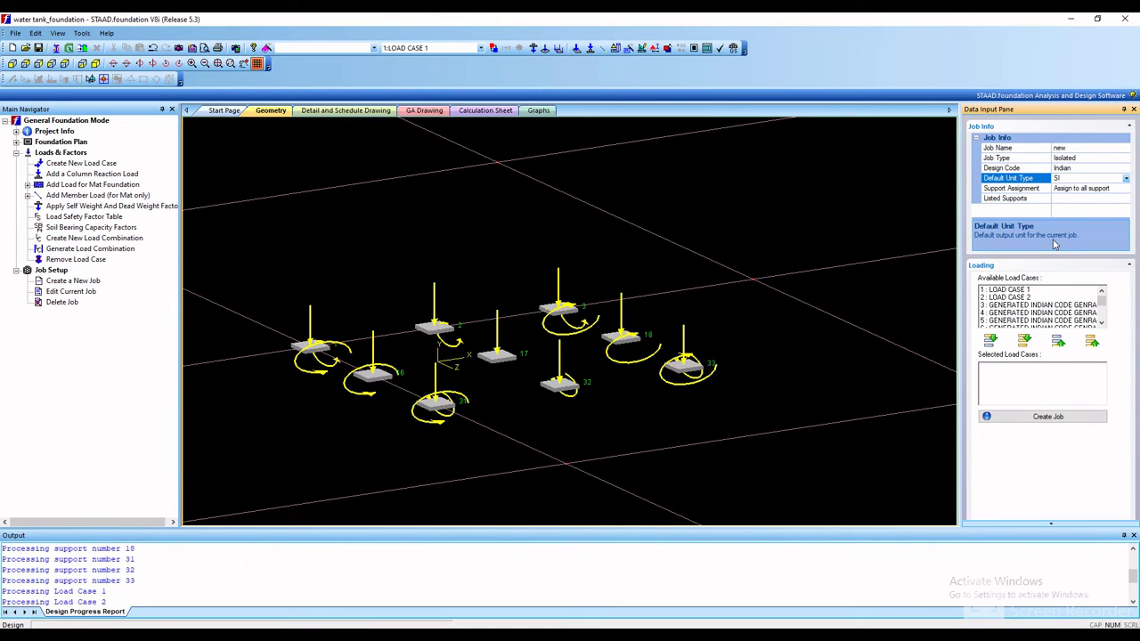
- Include all available load cases in the footing job and create the job
click(1024, 342)
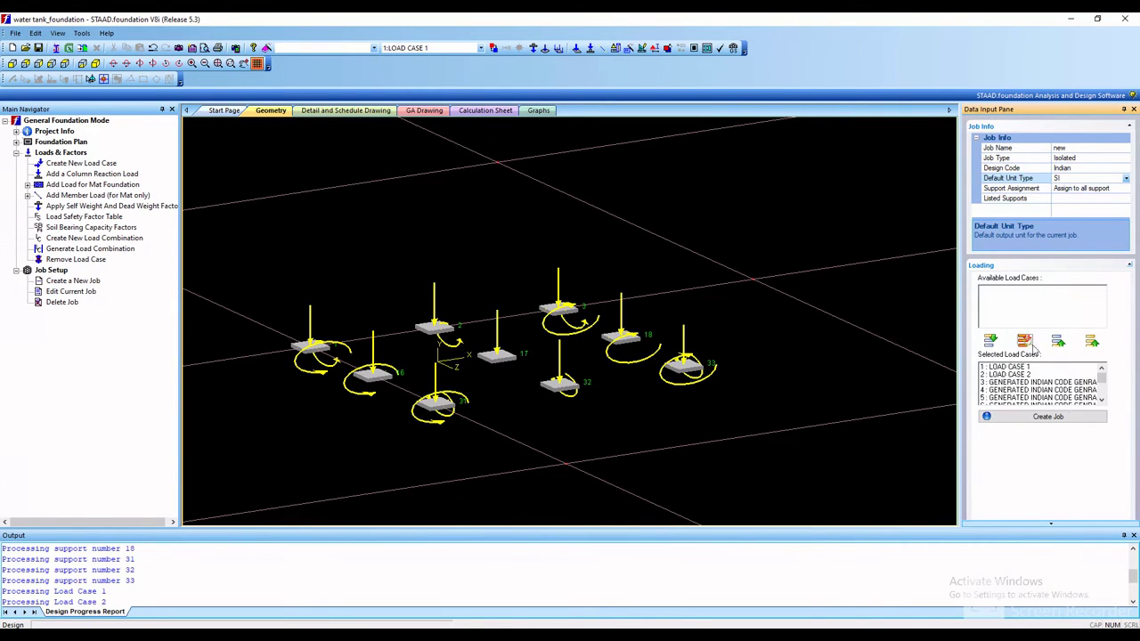
click(1062, 420)
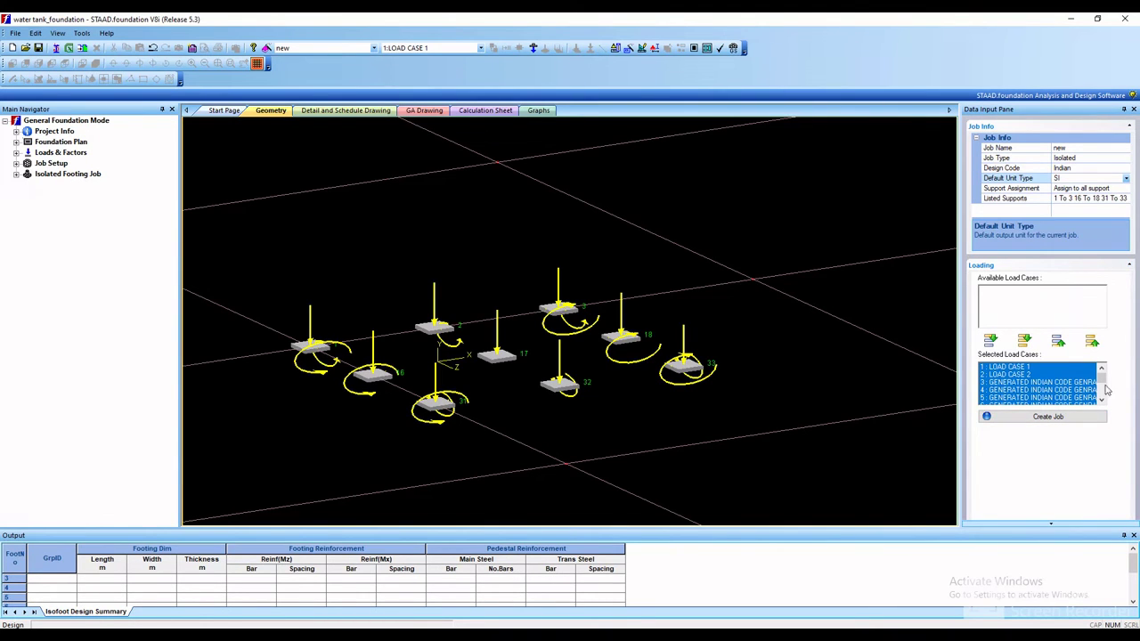
click(994, 367)
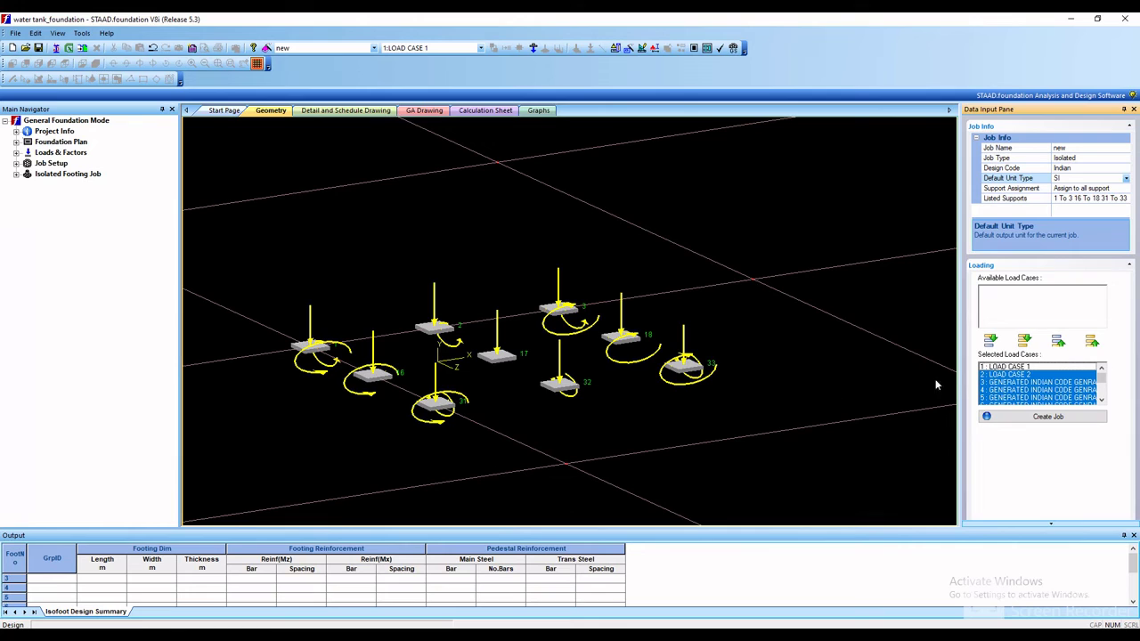
- Go through the concrete and rebar, cover and soil, and footing geometry parameters, keep the defaults, and run the isolated footing design
click(16, 174)
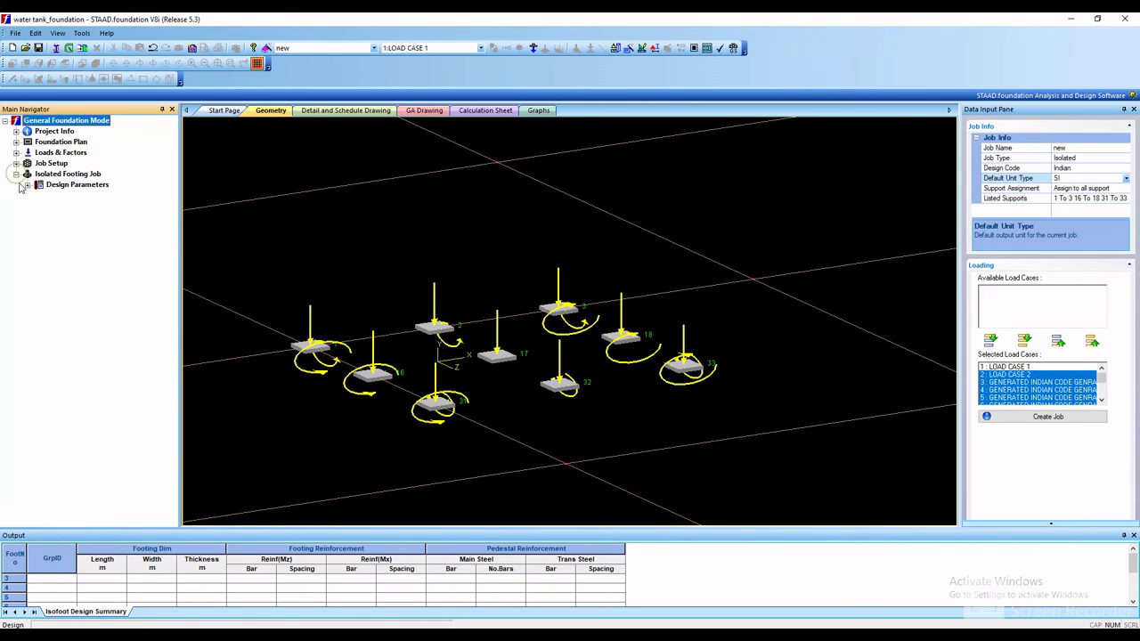
click(27, 184)
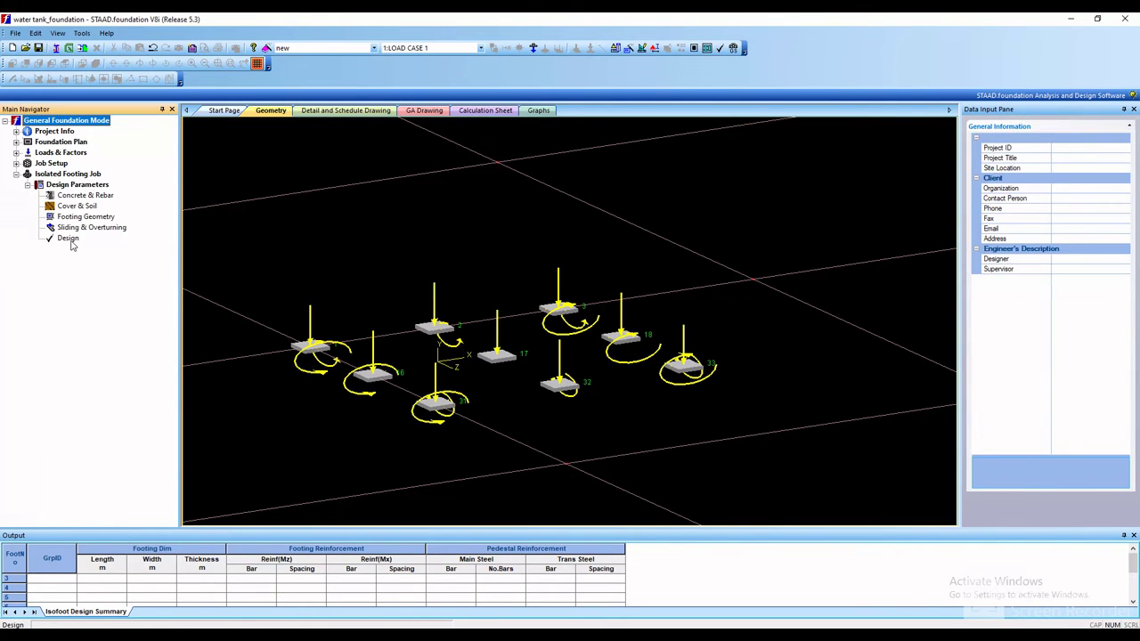
click(88, 196)
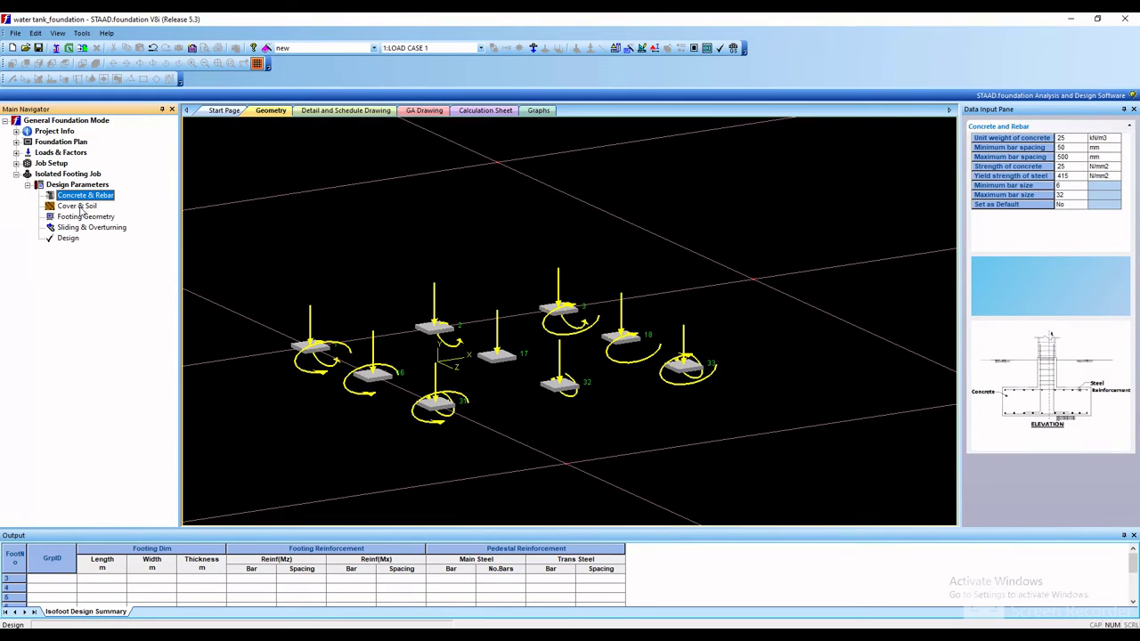
click(79, 206)
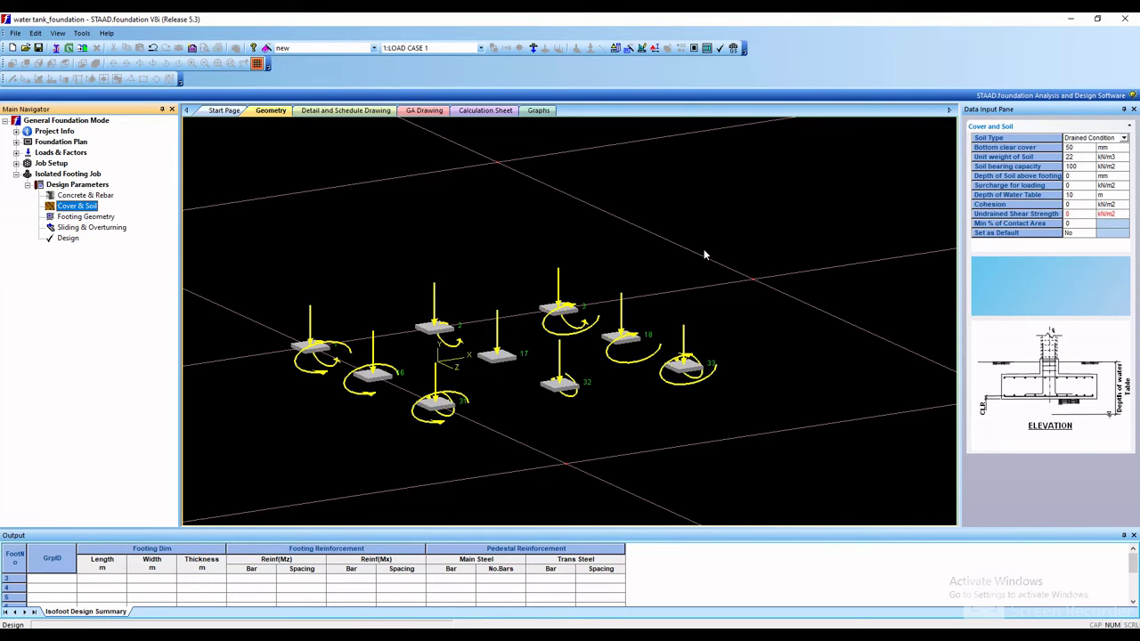
click(101, 218)
click(106, 239)
key(Tab)
key(Return)
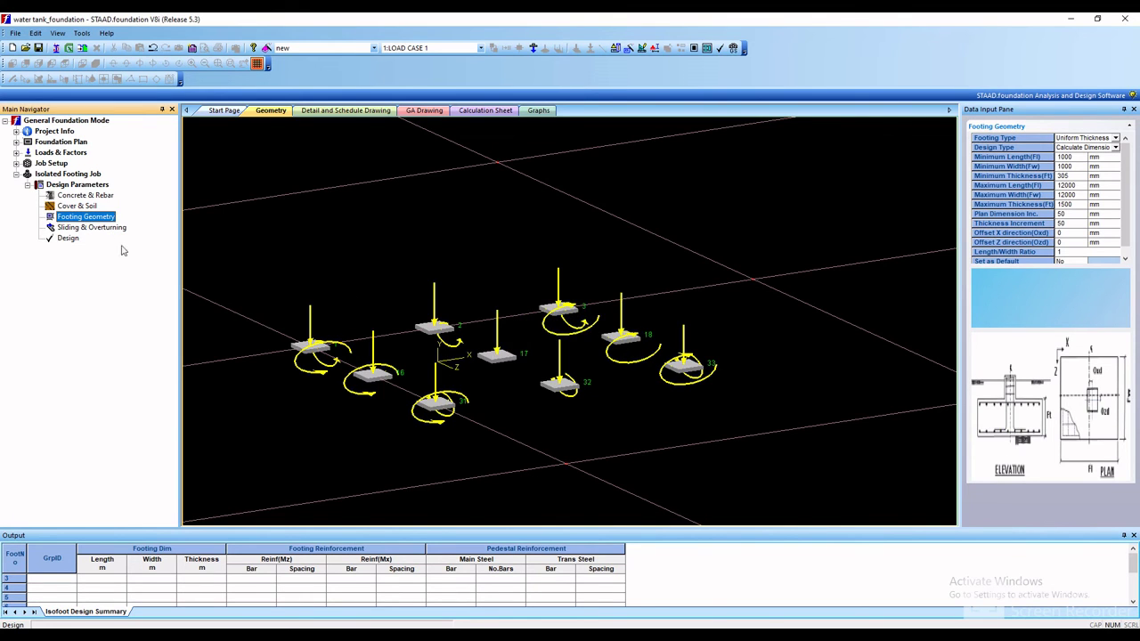
click(67, 239)
click(566, 352)
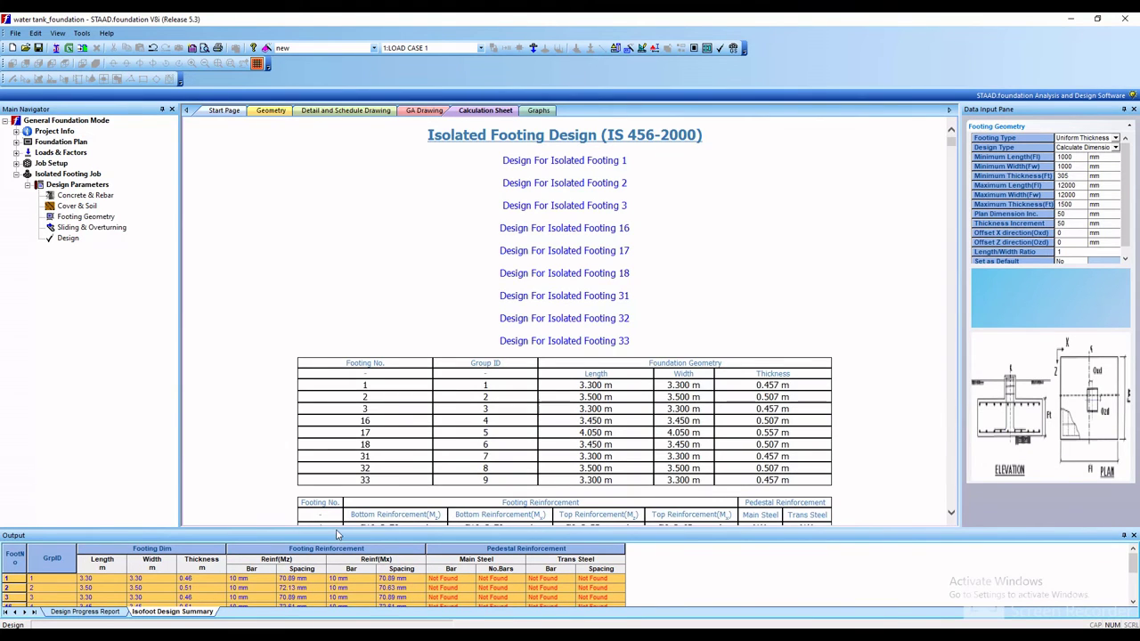
- Review isolated footing 1's calculation sheet for footing size, trial depth against moment, and one-way and two-way shear checks
click(585, 160)
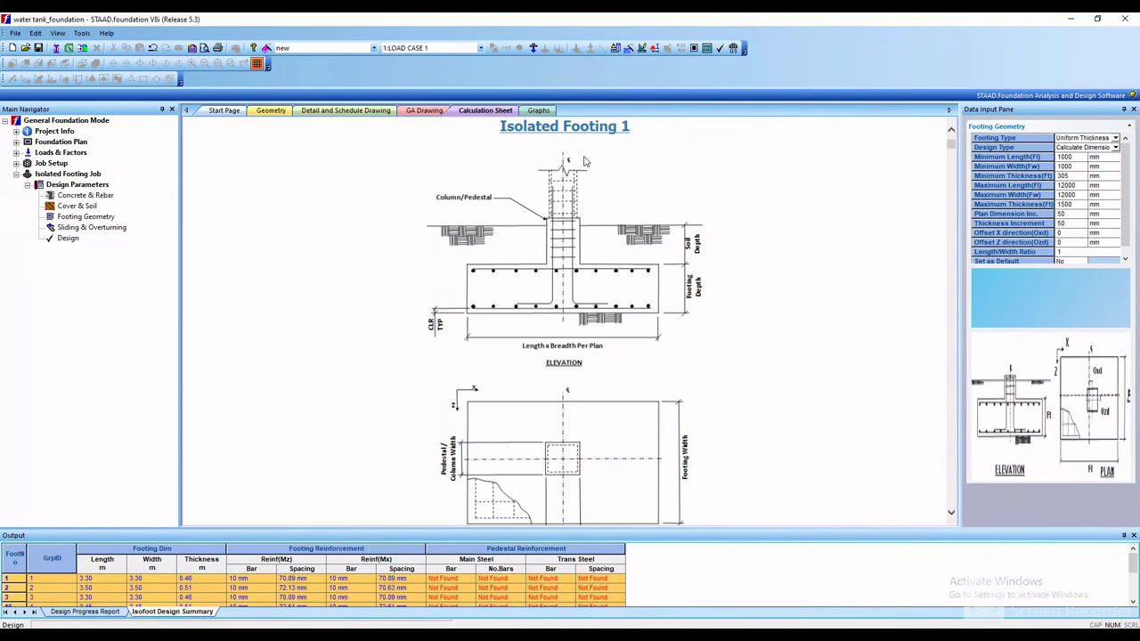
scroll(583, 259, up, 3)
scroll(579, 286, down, 20)
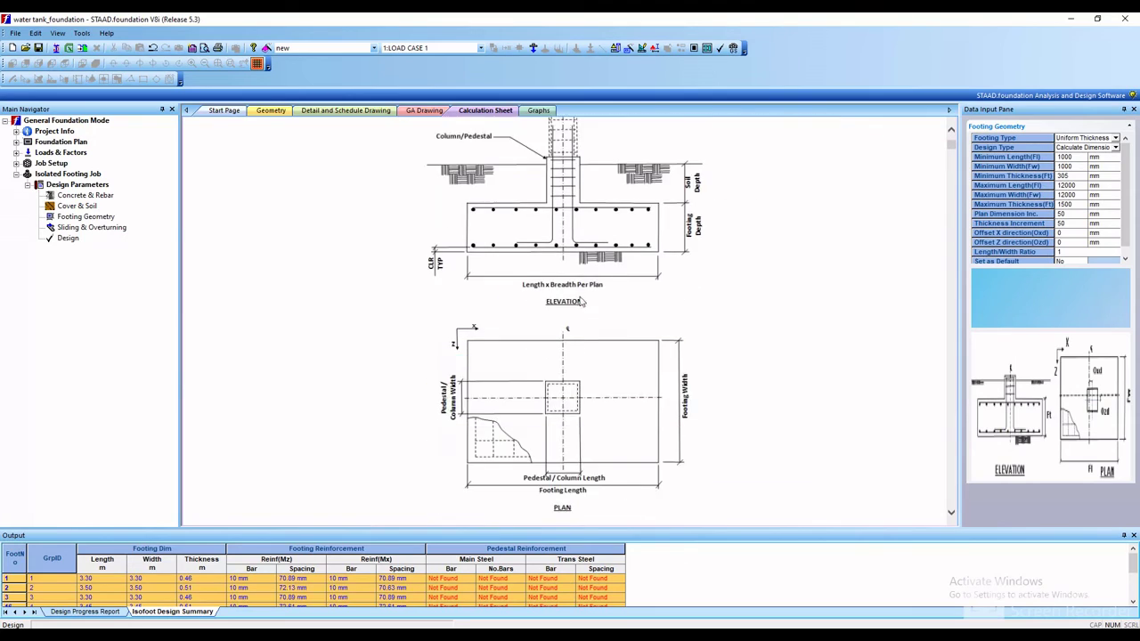
scroll(580, 312, down, 20)
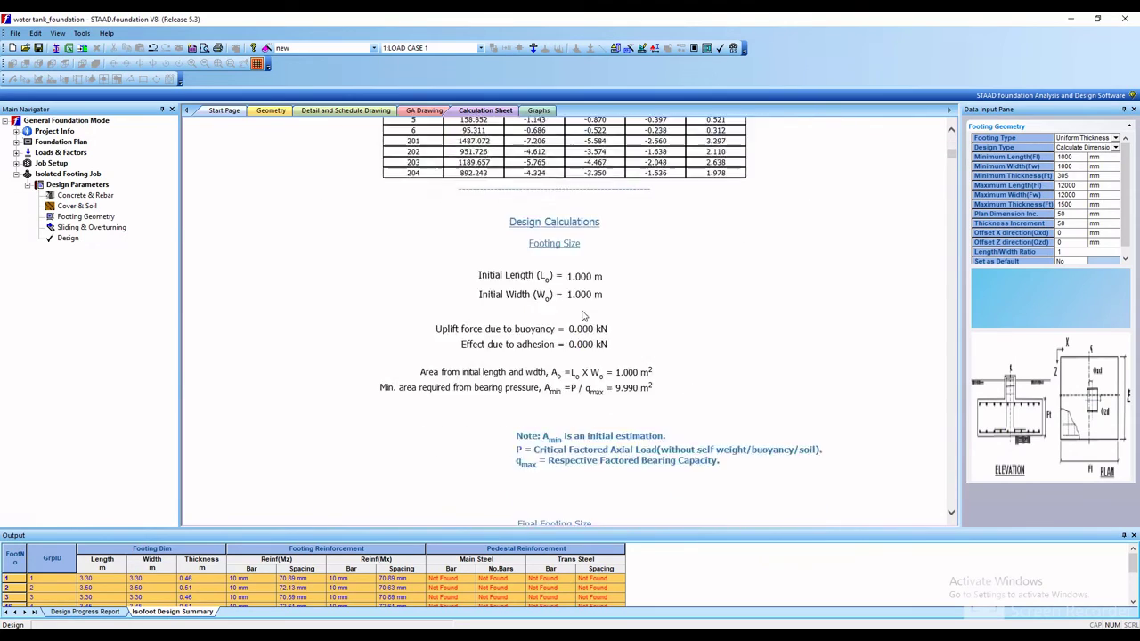
scroll(580, 316, down, 15)
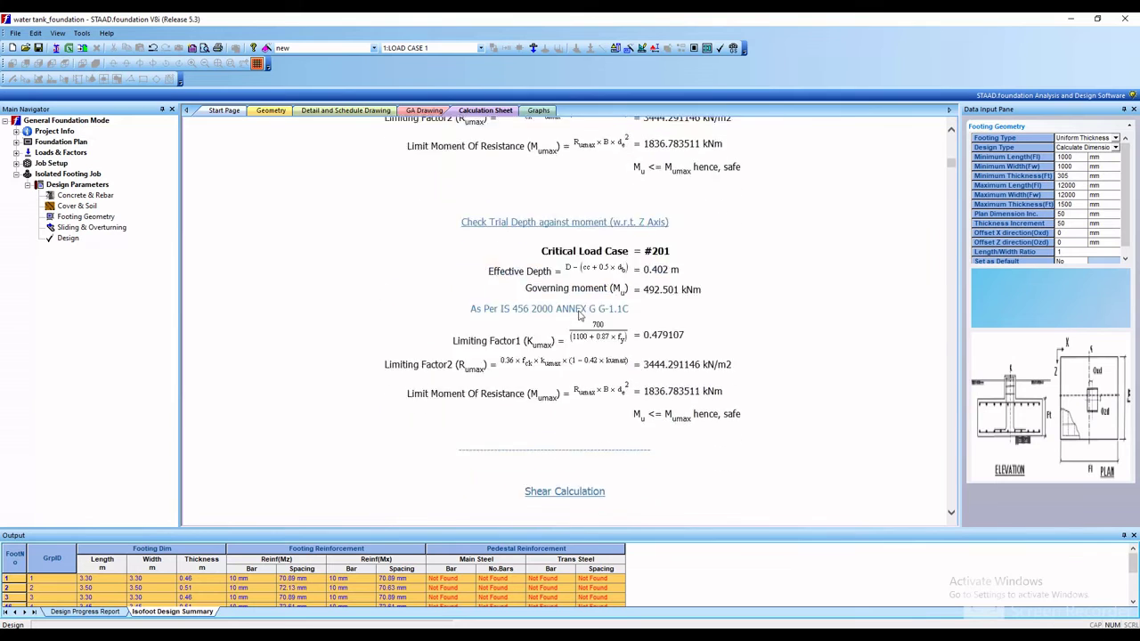
scroll(579, 401, down, 4)
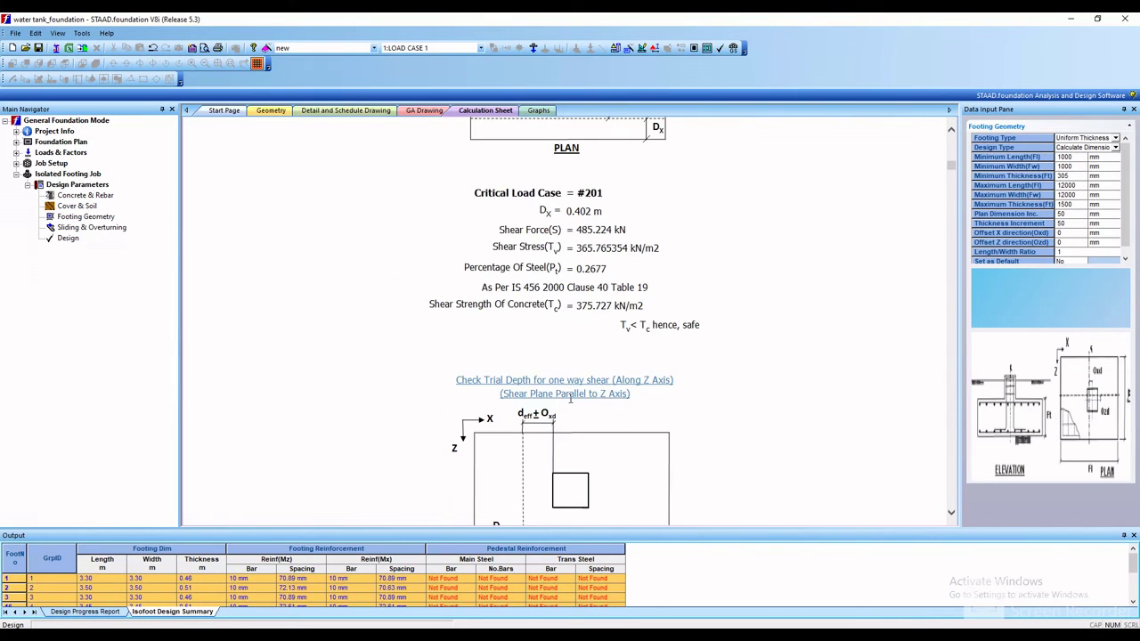
scroll(581, 242, down, 10)
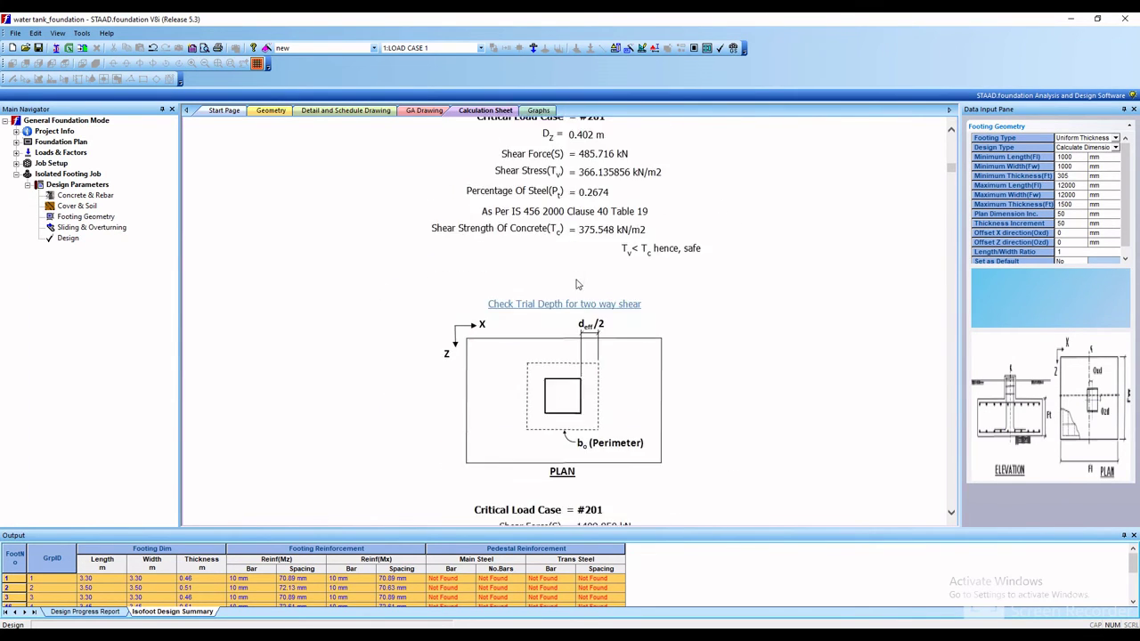
scroll(577, 280, down, 2)
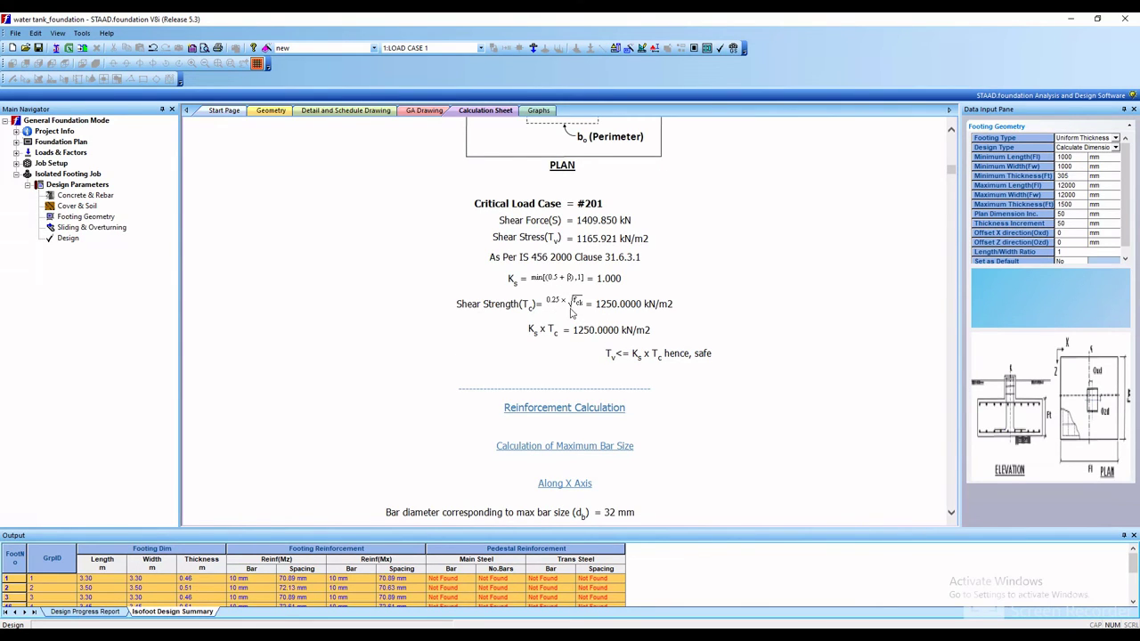
click(532, 330)
drag(532, 330, 694, 371)
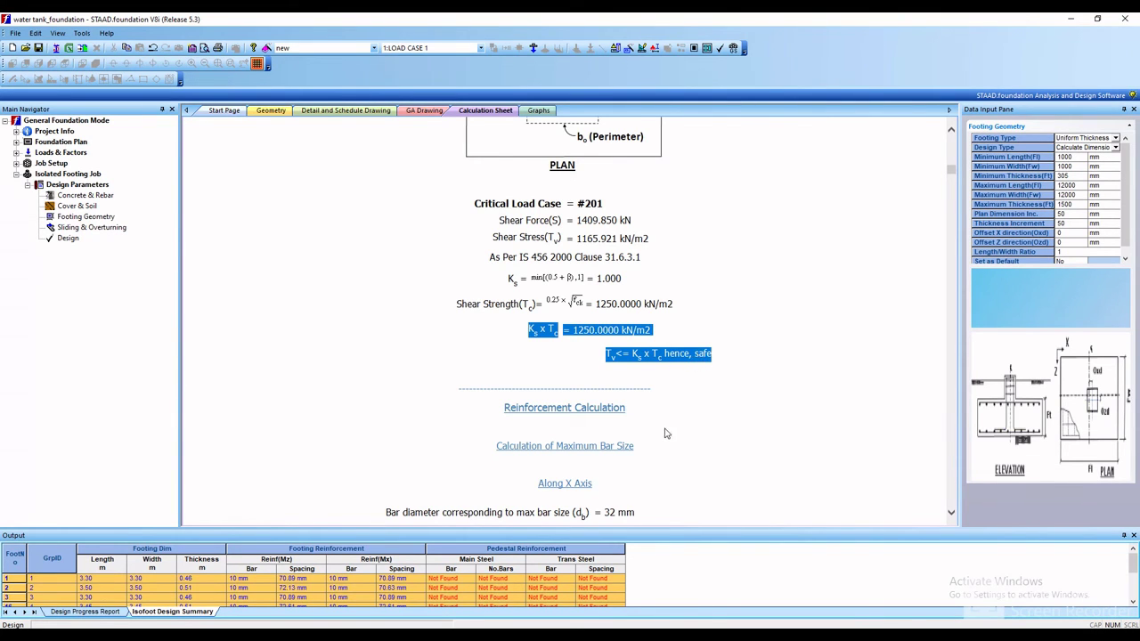
- Examine the reinforcement calculation of isolated footing 1, covering maximum bar size and bottom and top reinforcement along both axes
scroll(668, 417, down, 10)
scroll(664, 440, down, 1)
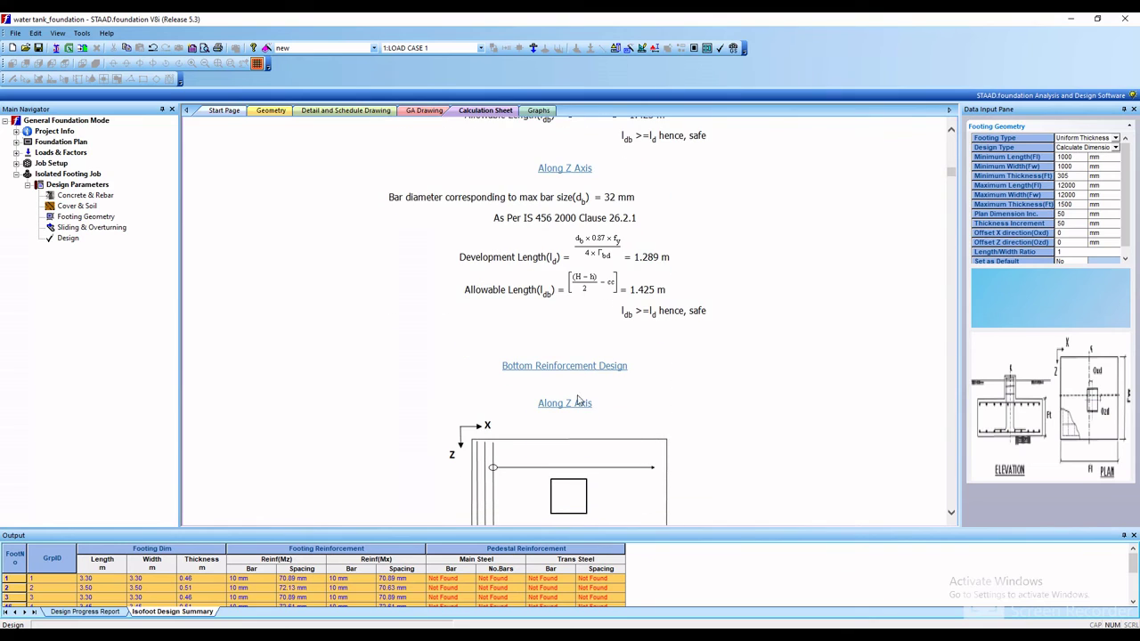
scroll(569, 377, down, 8)
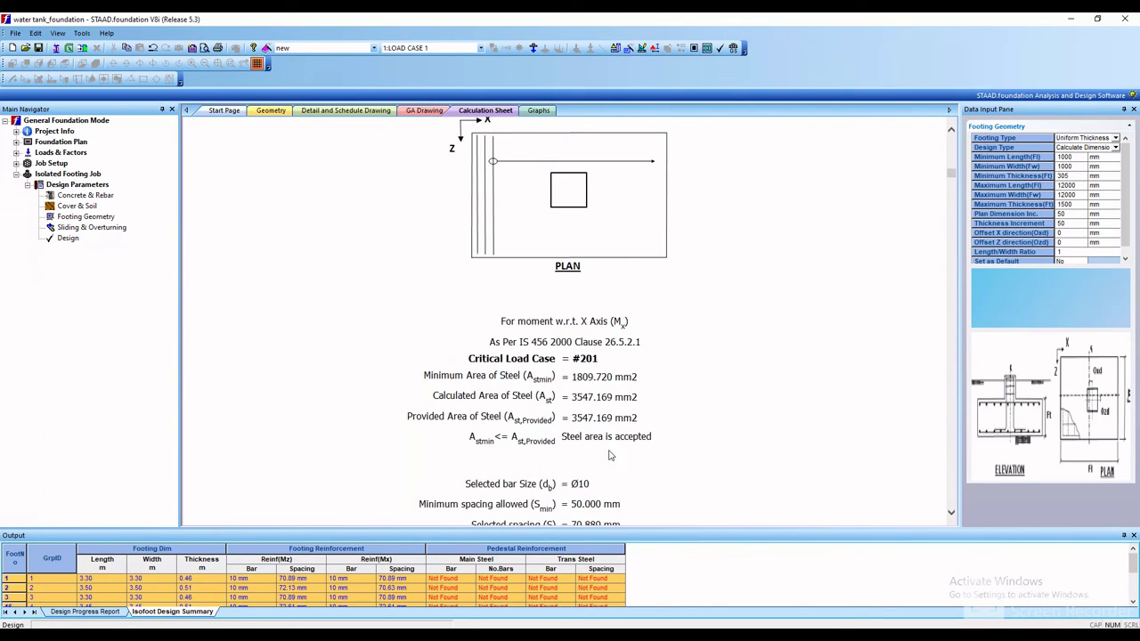
scroll(618, 444, down, 2)
scroll(618, 443, down, 5)
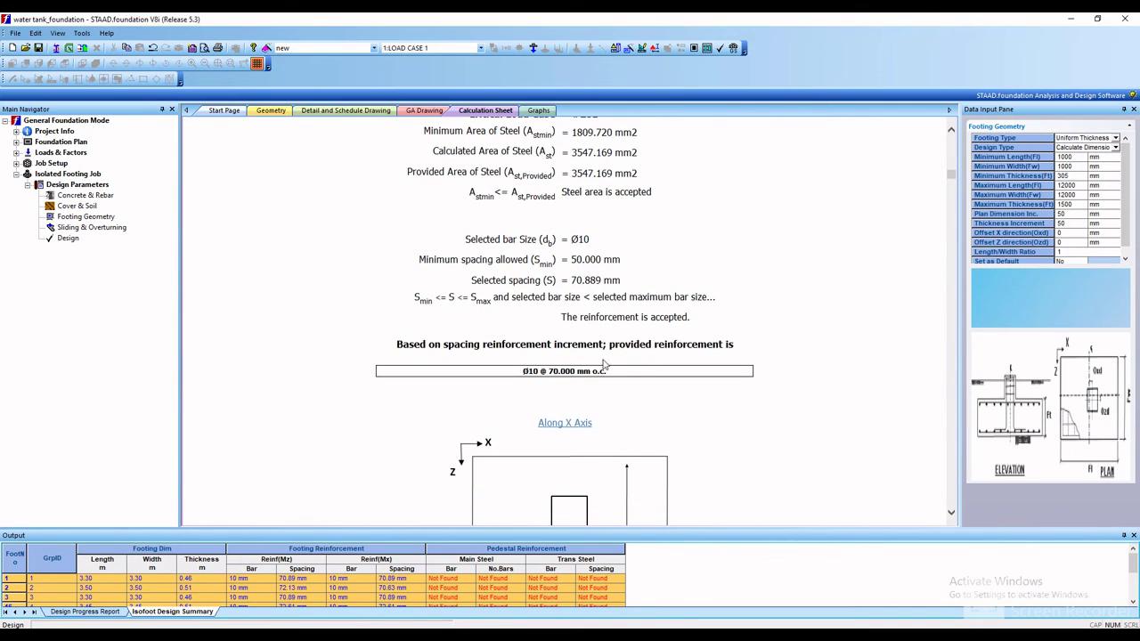
scroll(638, 339, down, 15)
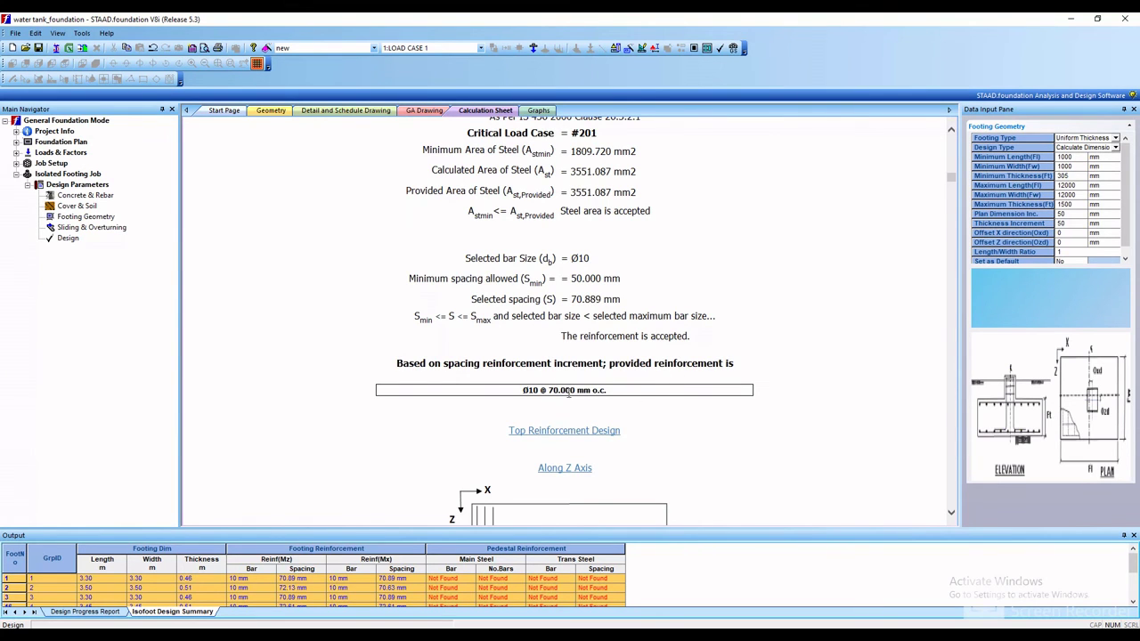
scroll(622, 451, down, 20)
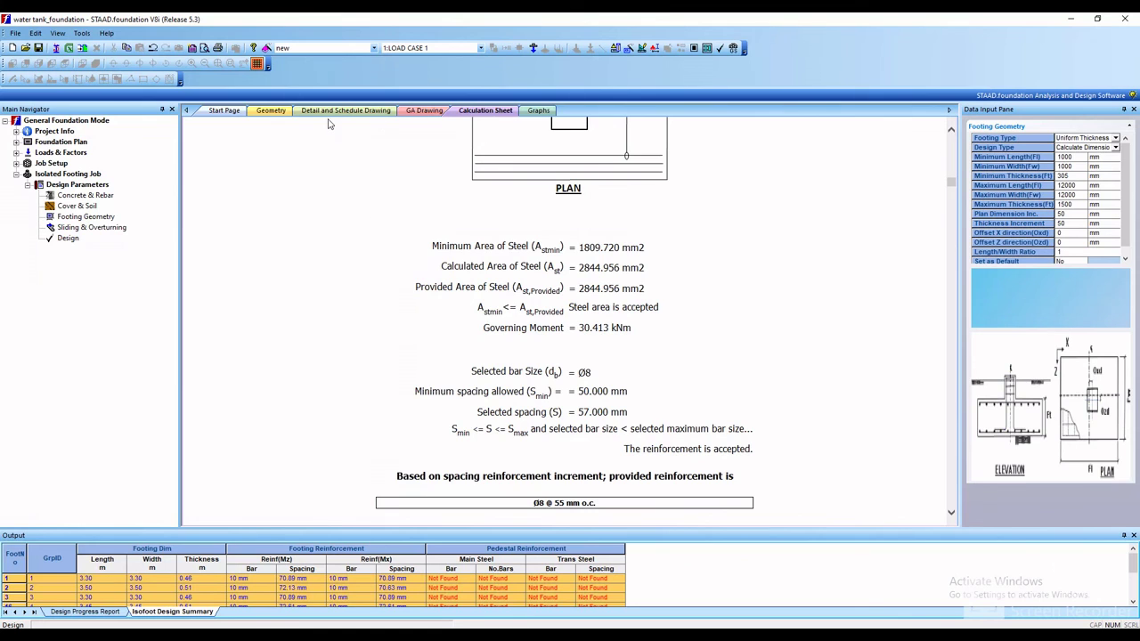
- Show the footing geometry briefly, then display footing 1's detail drawing and examine the reinforcement and dimensions in its elevation
click(280, 111)
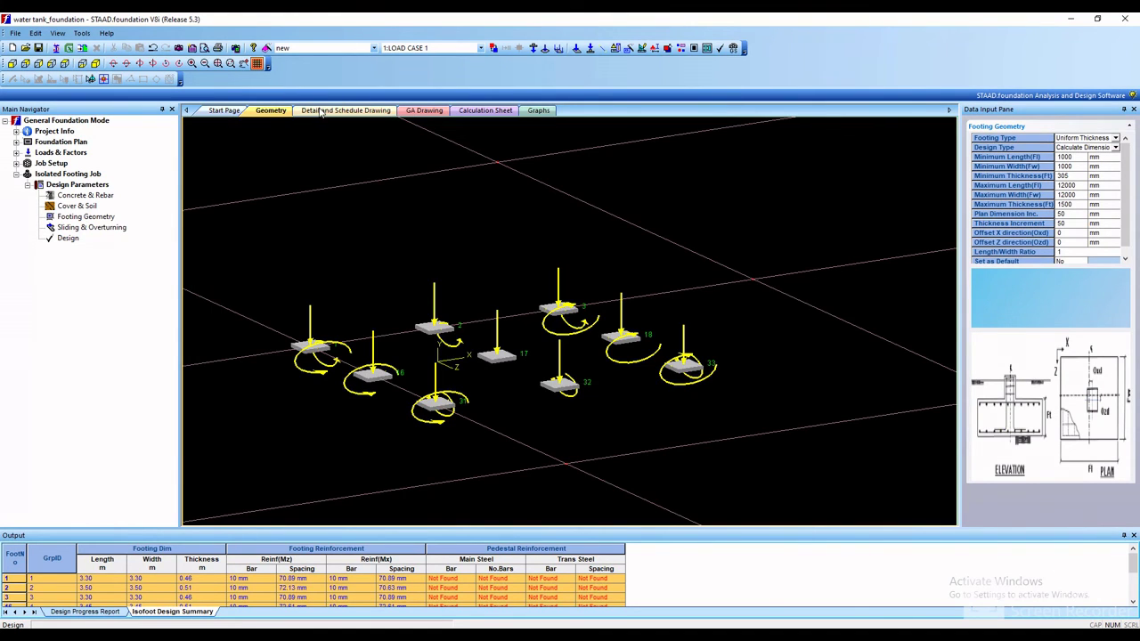
click(321, 110)
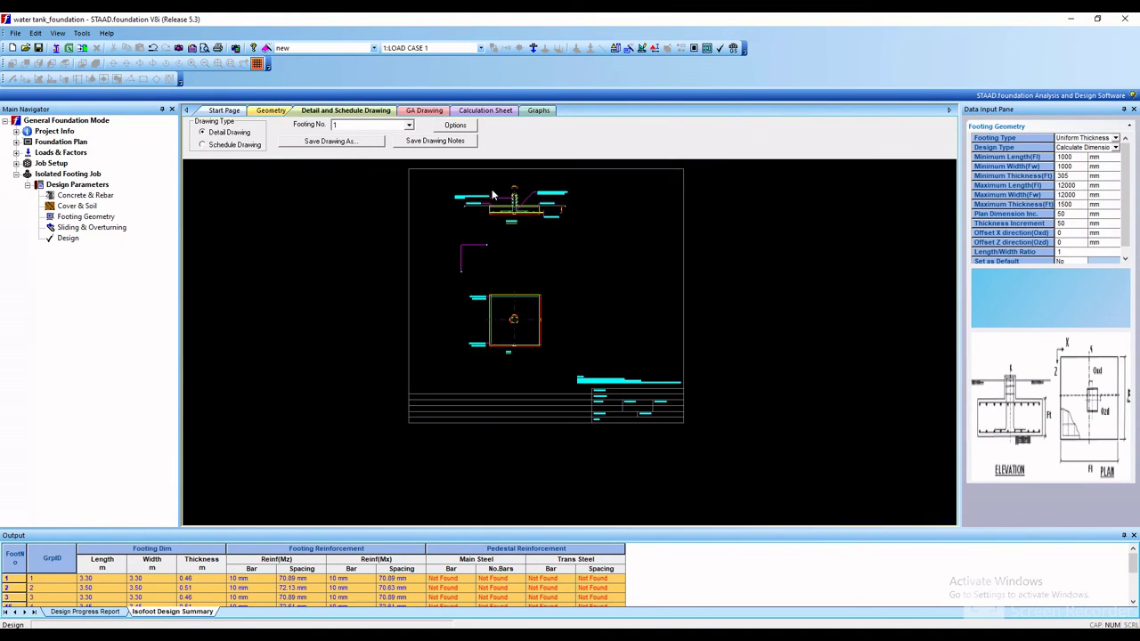
scroll(501, 189, up, 5)
mouse_move(538, 214)
middle_down()
mouse_move(545, 272)
mouse_move(599, 275)
middle_up()
scroll(459, 340, up, 1)
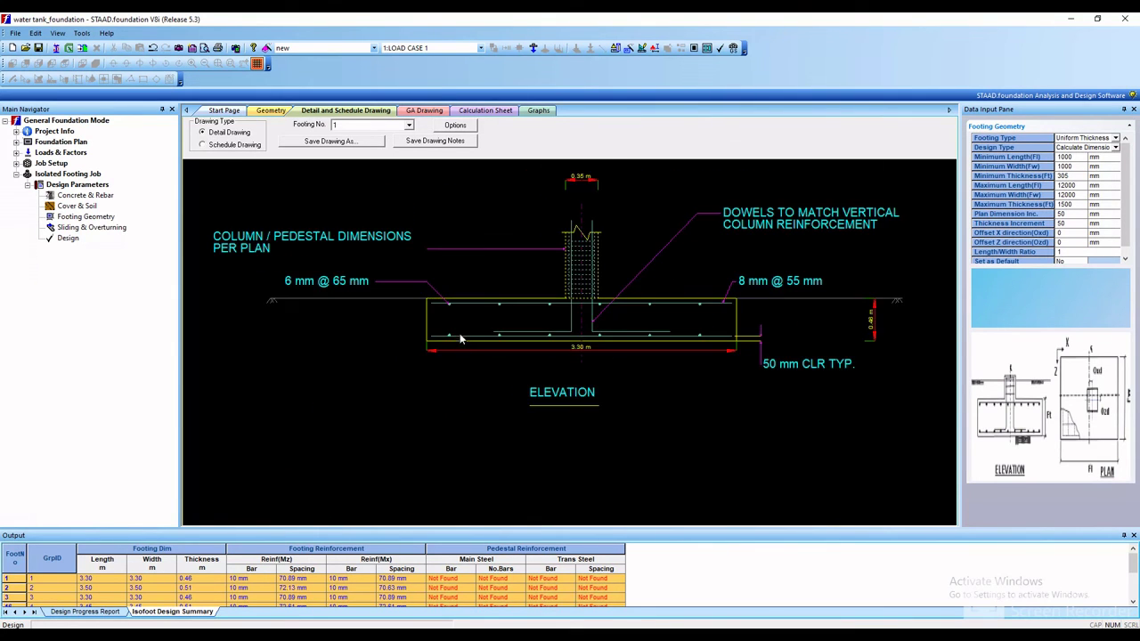
scroll(536, 308, up, 1)
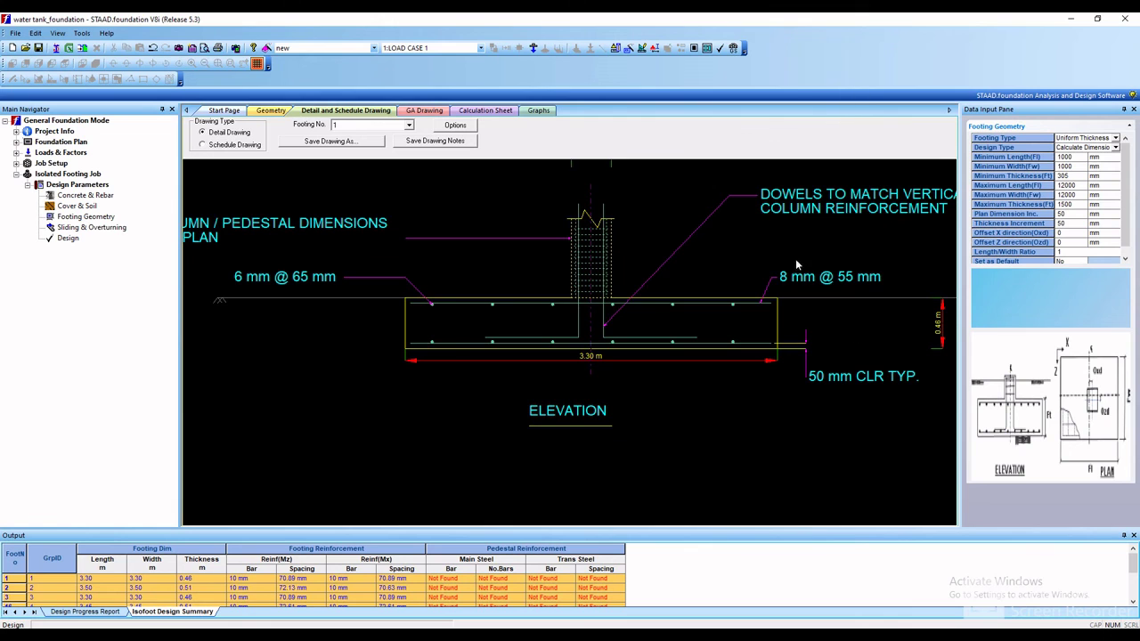
scroll(580, 275, up, 1)
scroll(579, 259, down, 4)
scroll(581, 211, up, 1)
scroll(593, 242, up, 4)
scroll(614, 374, down, 3)
- Examine the plan view in footing 1's detail drawing for the bottom reinforcement and the footing and column dimensions
middle_drag(618, 410, 618, 237)
scroll(620, 425, up, 3)
scroll(608, 377, down, 6)
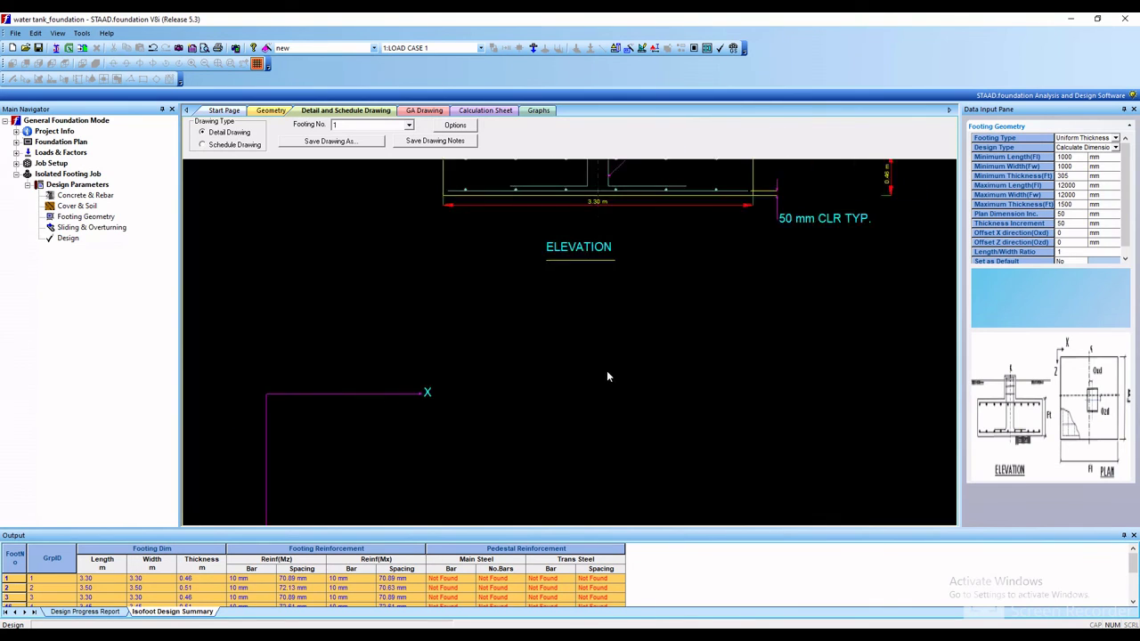
middle_drag(603, 372, 593, 234)
scroll(601, 341, up, 5)
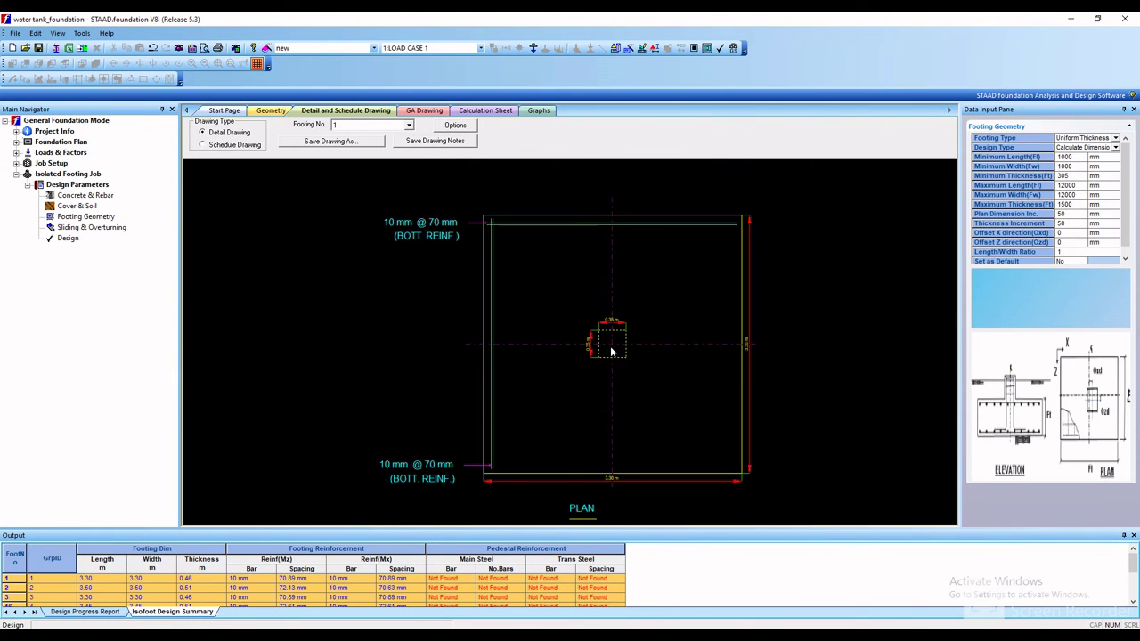
scroll(621, 356, up, 2)
scroll(624, 347, down, 5)
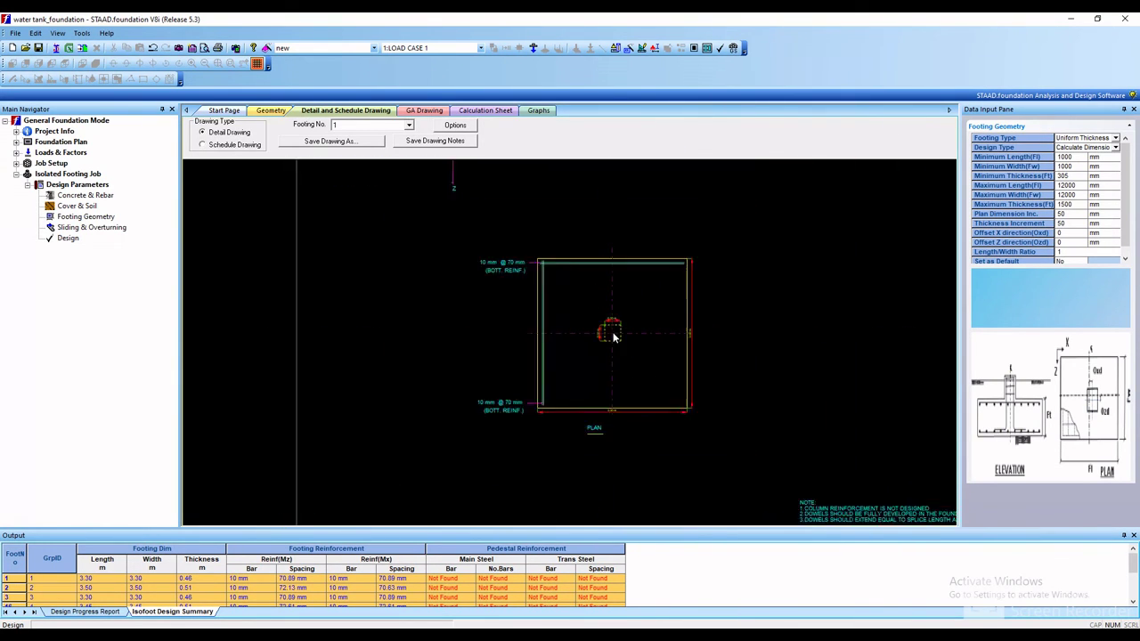
scroll(611, 323, down, 1)
scroll(599, 290, up, 5)
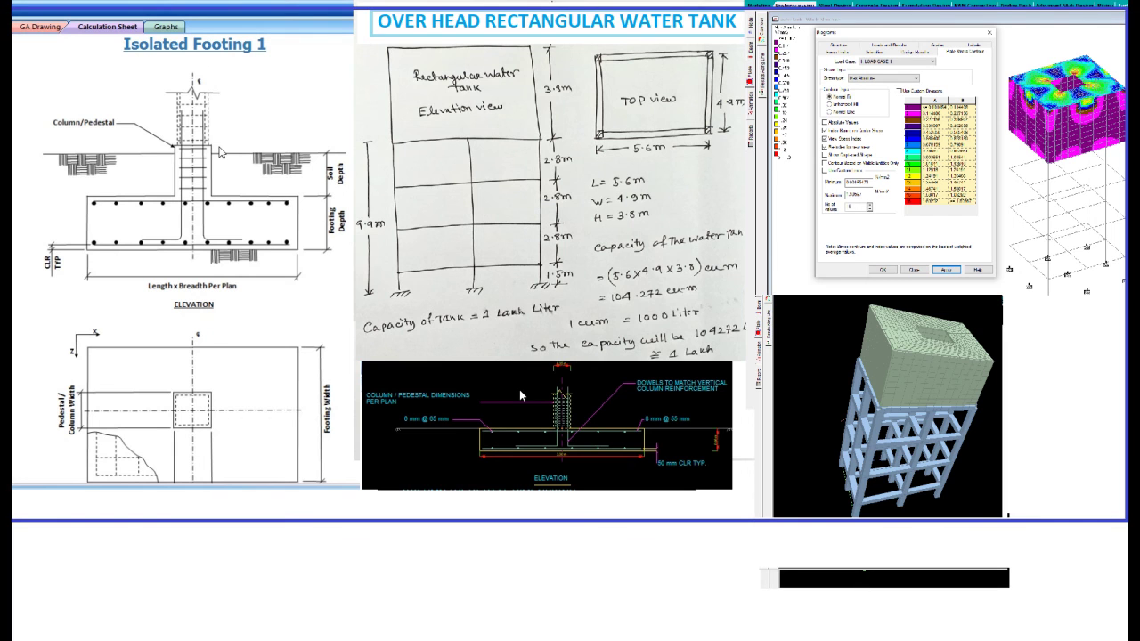